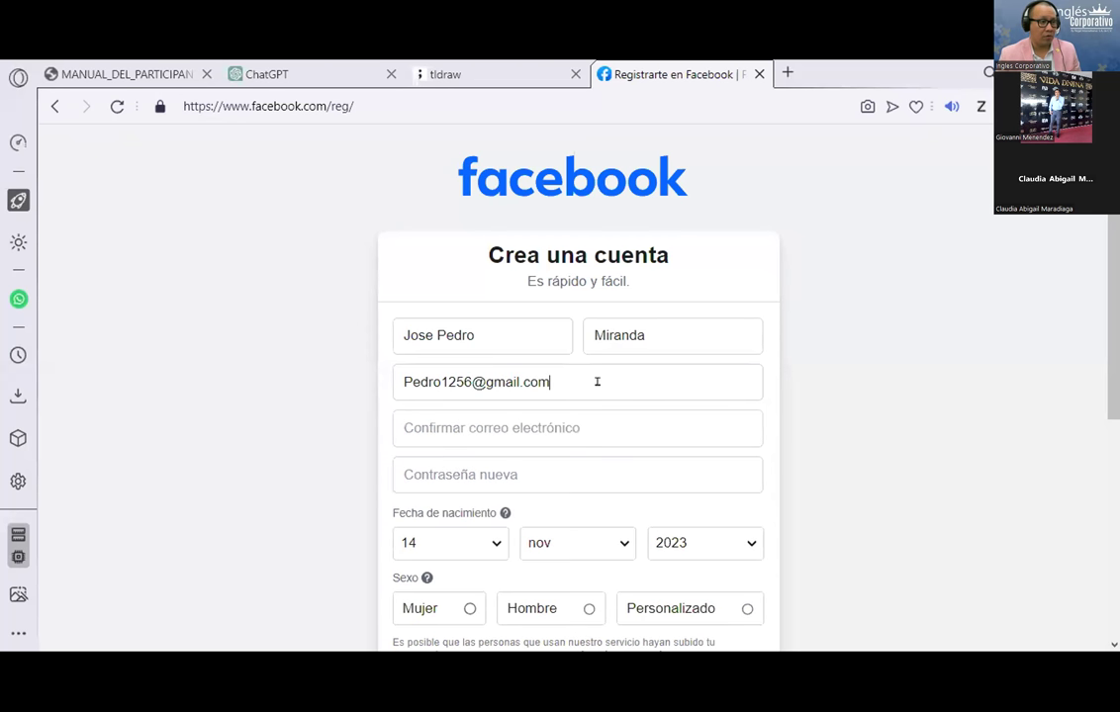
Step: Choose Hombre as the gender on the Facebook sign-up form
{"action": "scroll", "coordinate": [498, 532], "scroll_direction": "down", "scroll_amount": 1}
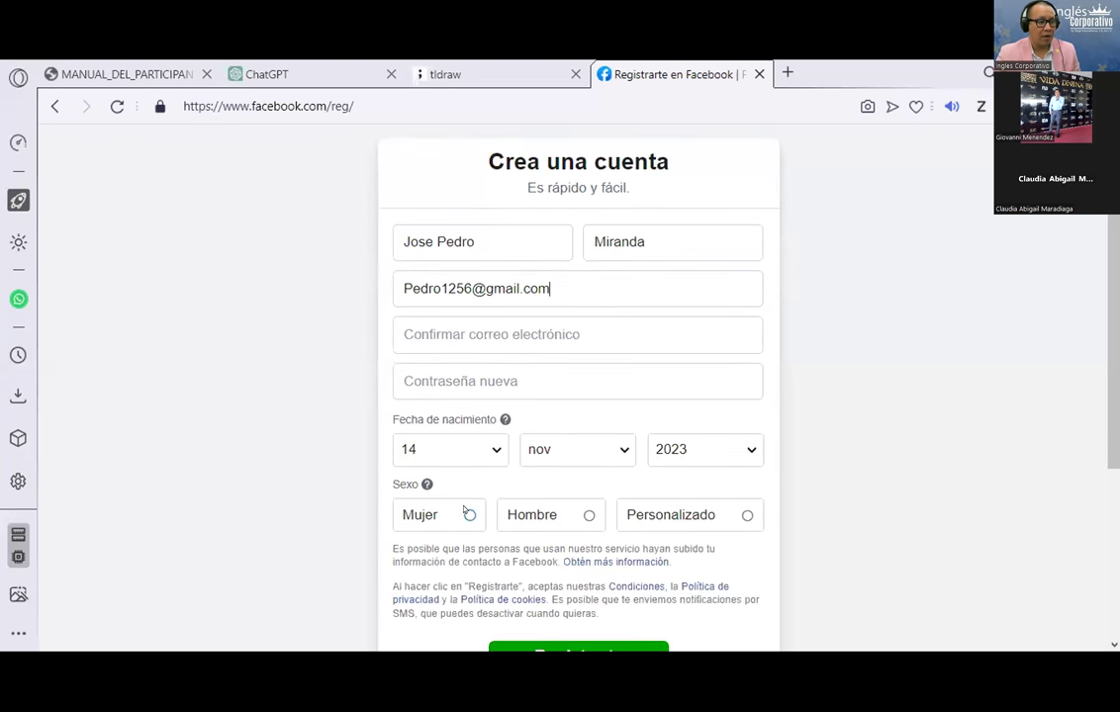
{"action": "left_click", "coordinate": [589, 515]}
{"action": "scroll", "coordinate": [584, 510], "scroll_direction": "down", "scroll_amount": 2}
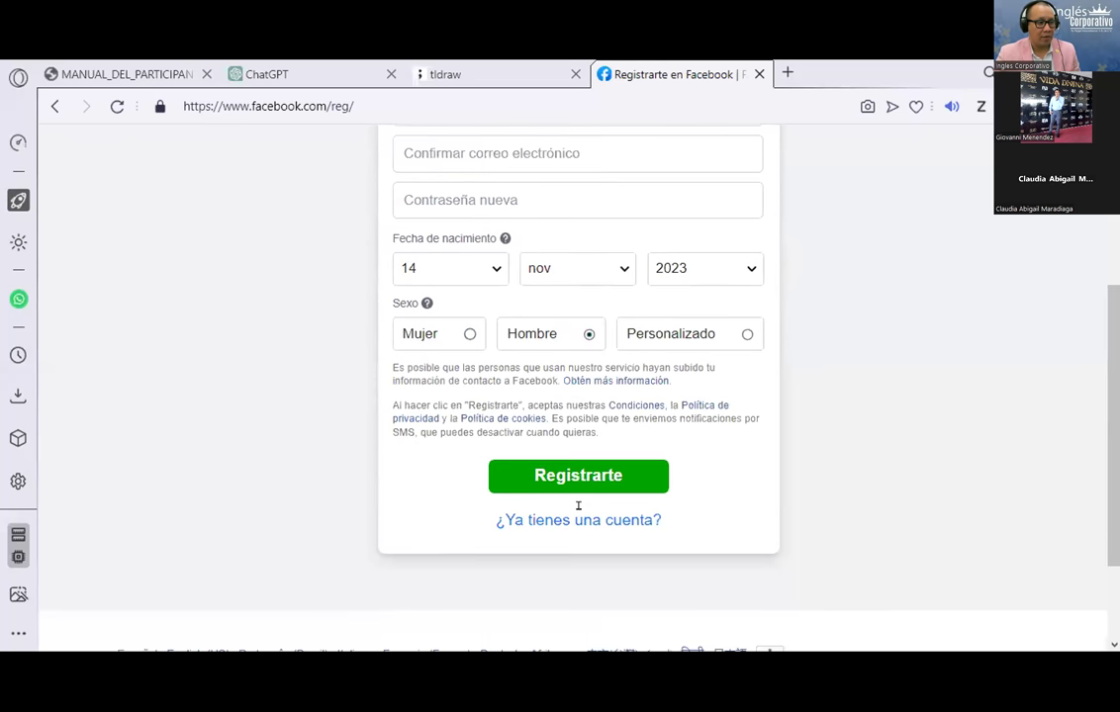
{"action": "scroll", "coordinate": [584, 513], "scroll_direction": "up", "scroll_amount": 2}
Step: Copy the entered e-mail address into Confirmar correo and open a new google.com.sv tab
{"action": "left_click", "coordinate": [444, 334]}
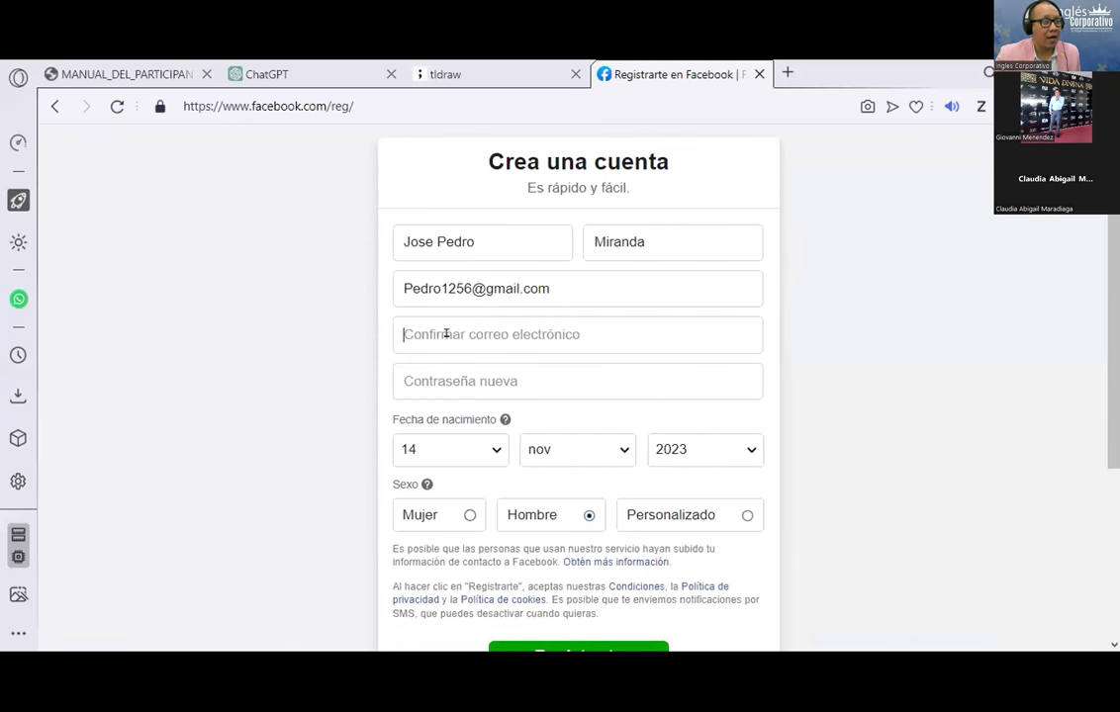
{"action": "left_click_drag", "start_coordinate": [556, 288], "coordinate": [404, 285]}
{"action": "right_click", "coordinate": [407, 287]}
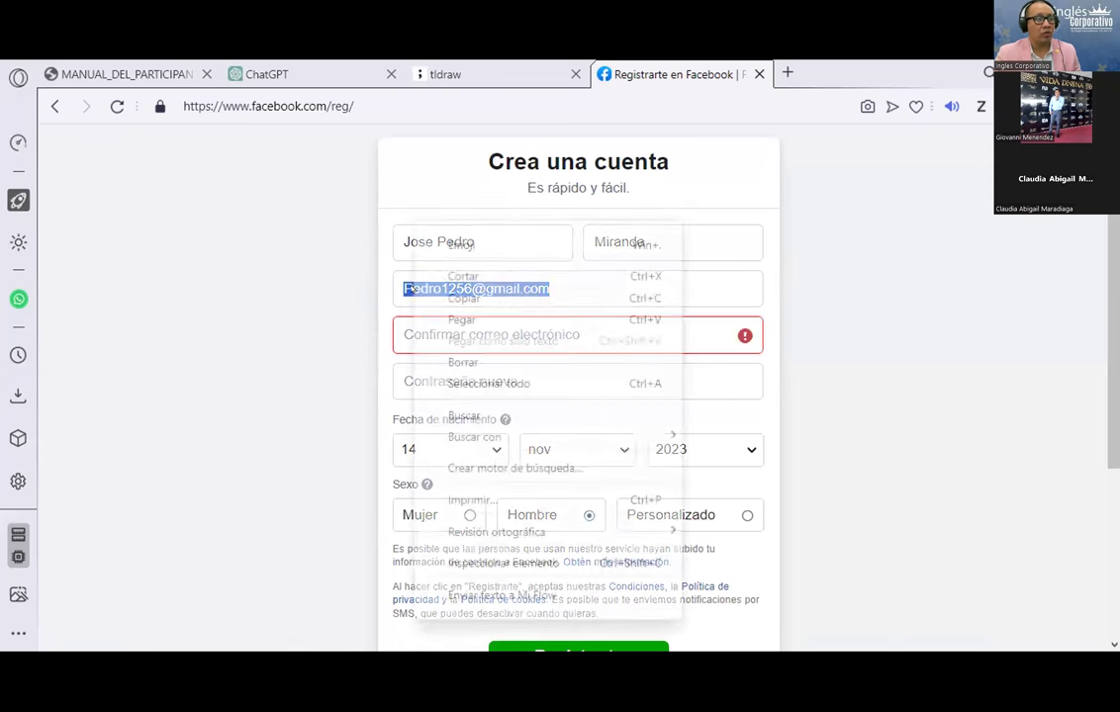
{"action": "left_click", "coordinate": [463, 299]}
{"action": "left_click", "coordinate": [455, 330]}
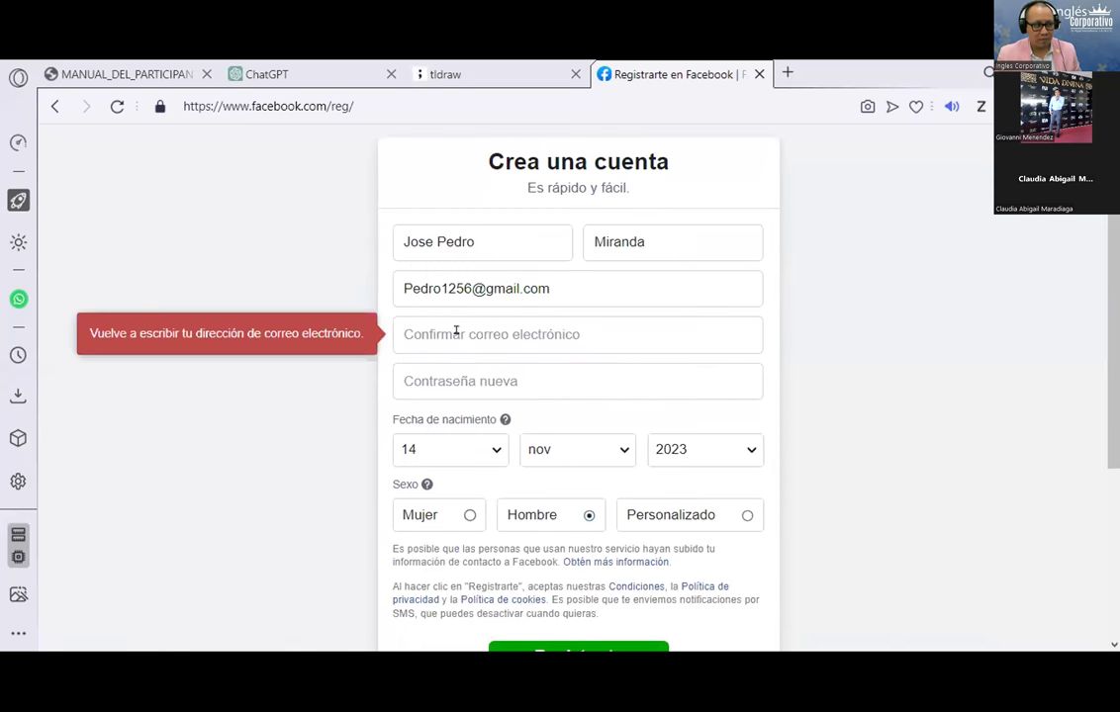
{"action": "key", "text": "ctrl+v"}
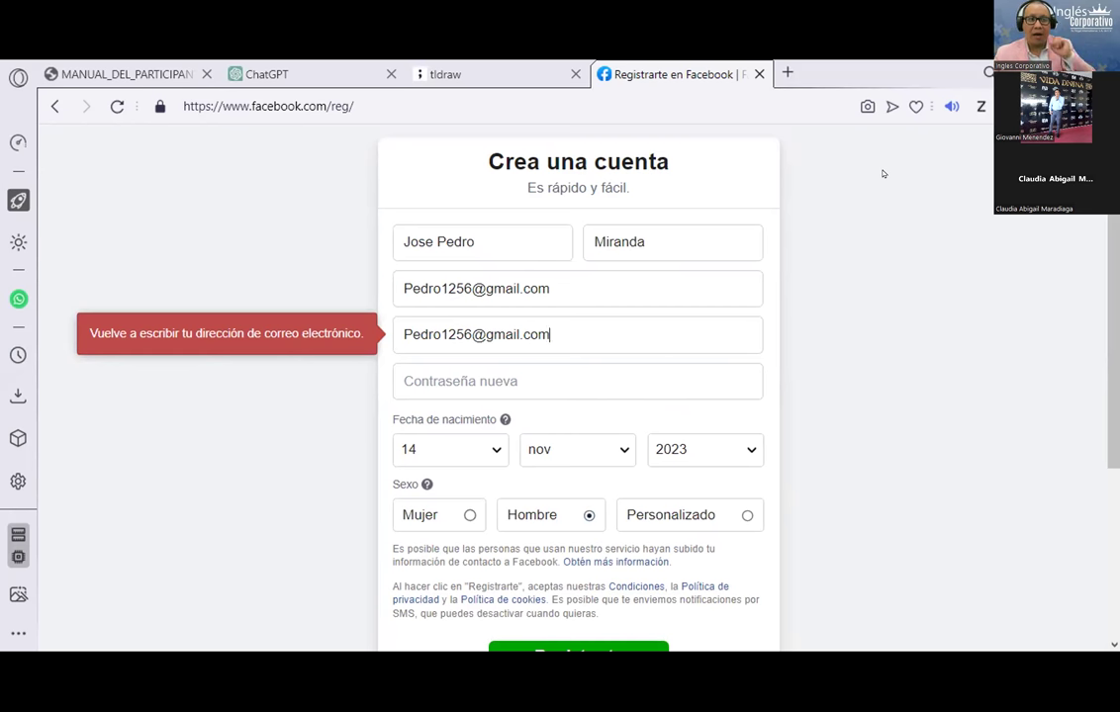
{"action": "left_click", "coordinate": [788, 72]}
{"action": "left_click", "coordinate": [623, 66]}
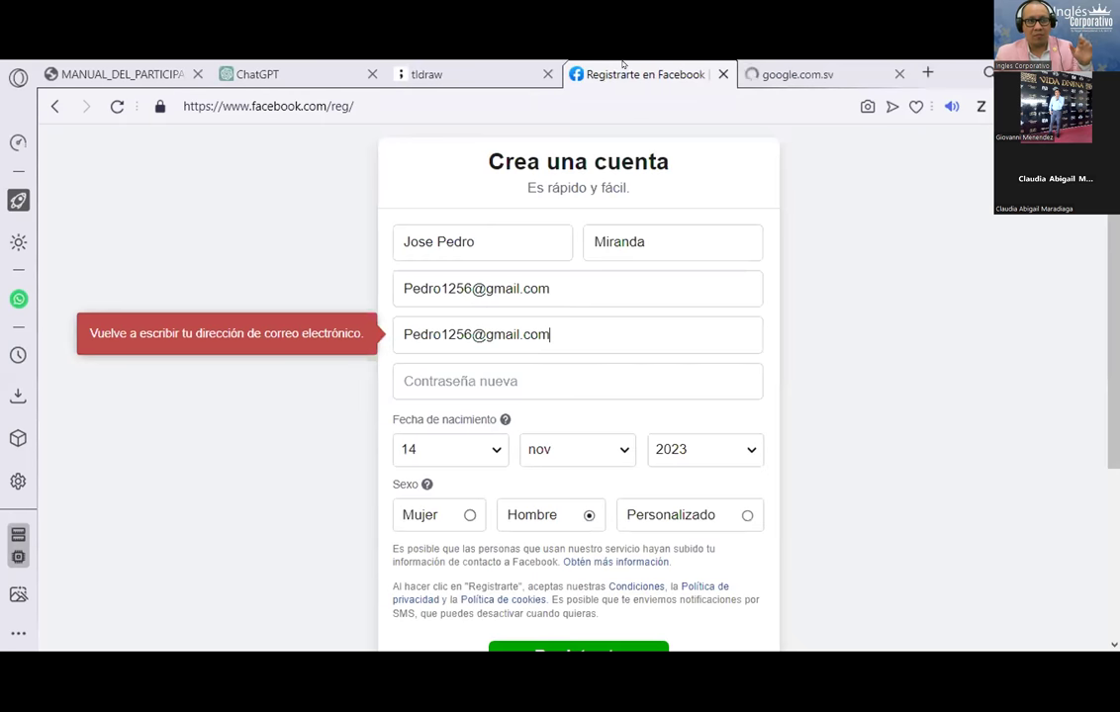
Step: Search Google for 'contraseñas faciles de decifrar 2023' and open the Europa Press result in a new tab
{"action": "left_click", "coordinate": [807, 64]}
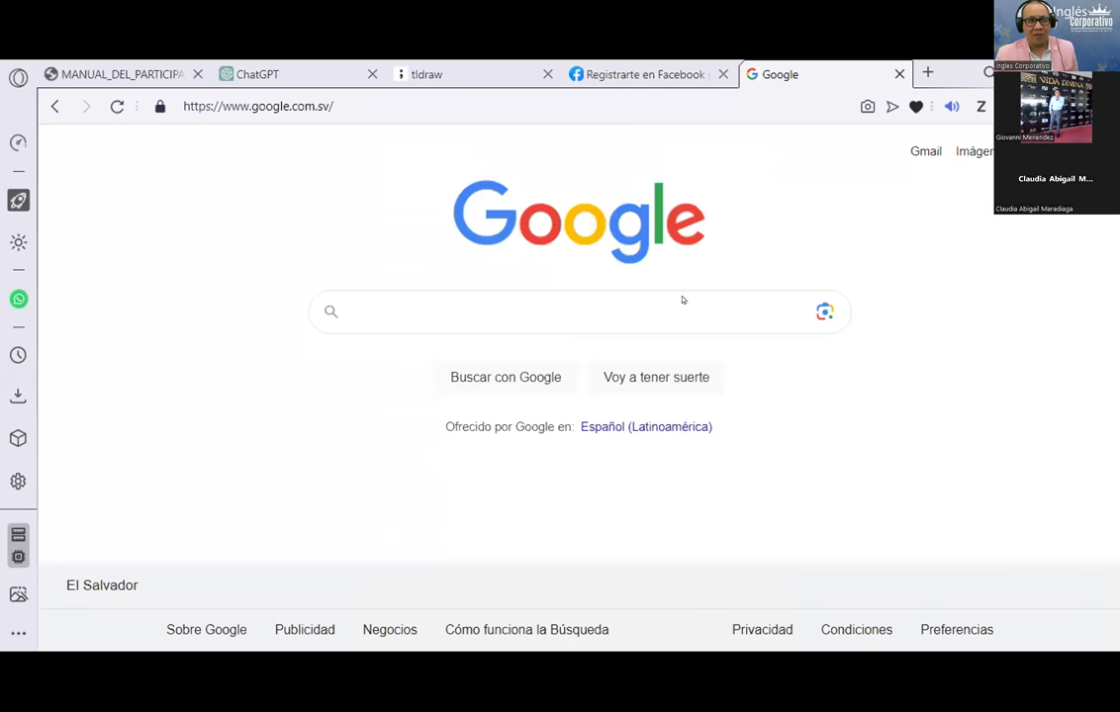
{"action": "left_click", "coordinate": [639, 308]}
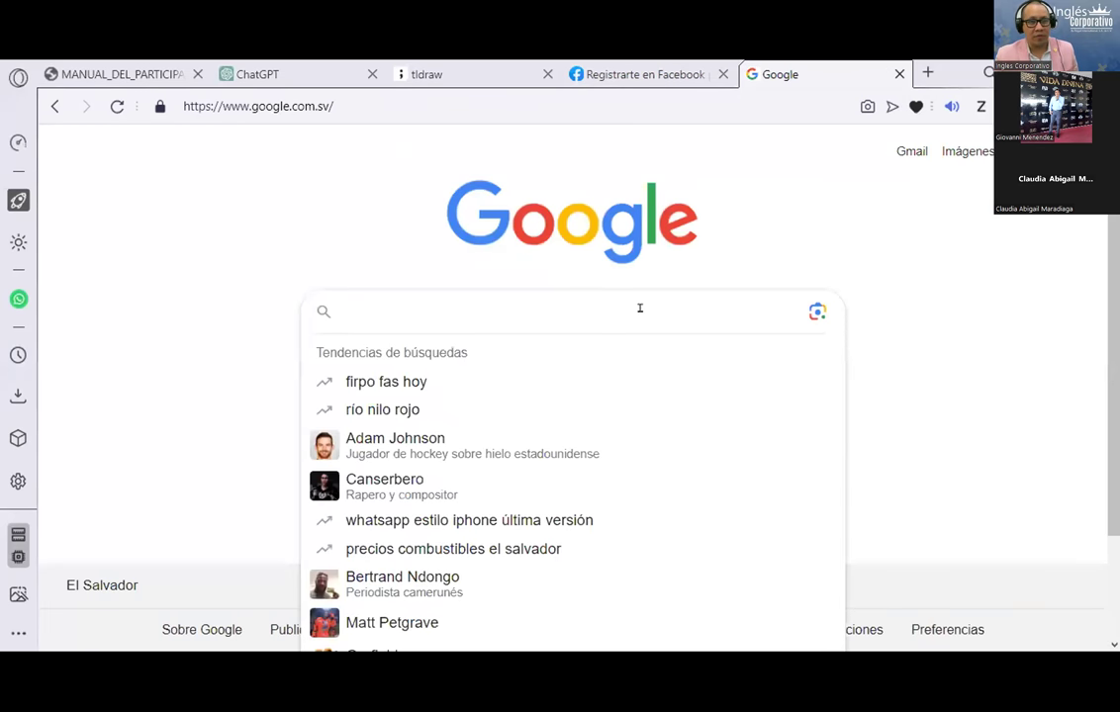
{"action": "type", "text": "contrañs"}
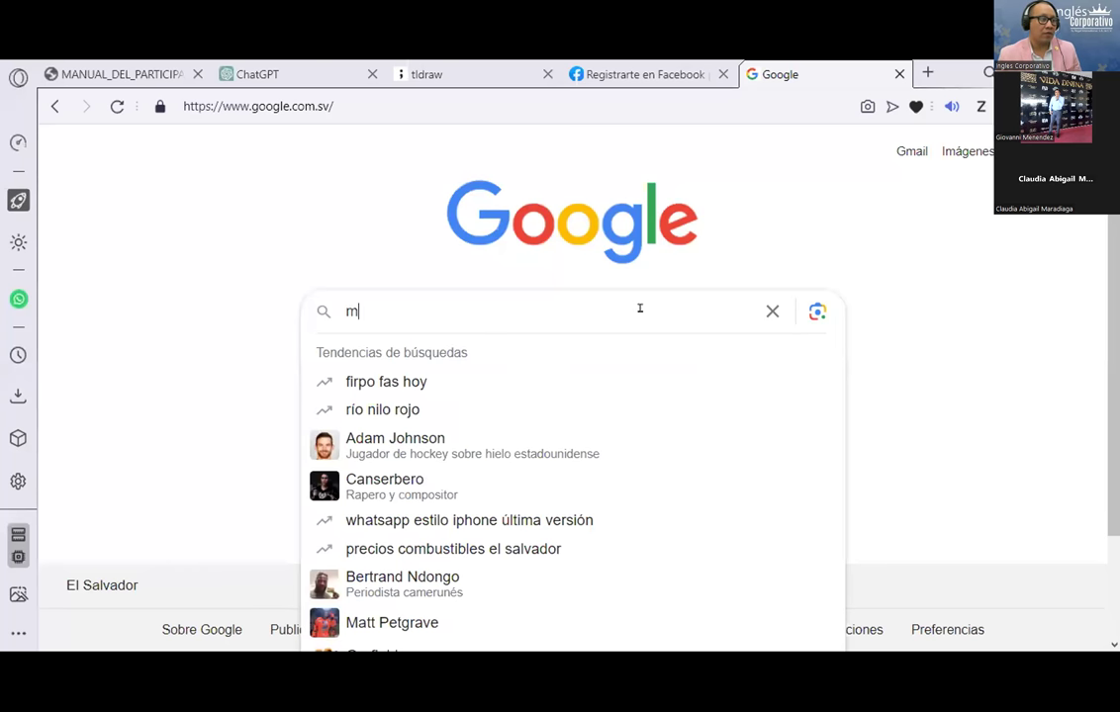
{"action": "key", "text": "BackSpace"}
{"action": "key", "text": "BackSpace"}
{"action": "type", "text": "s"}
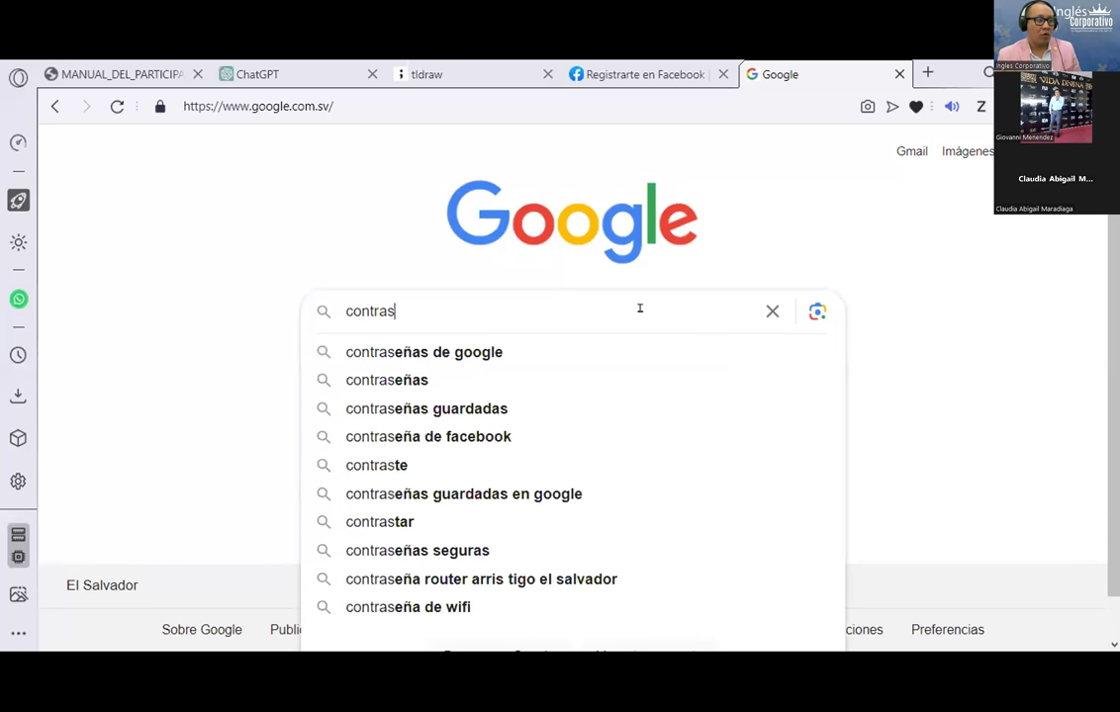
{"action": "type", "text": "eñas faciles d"}
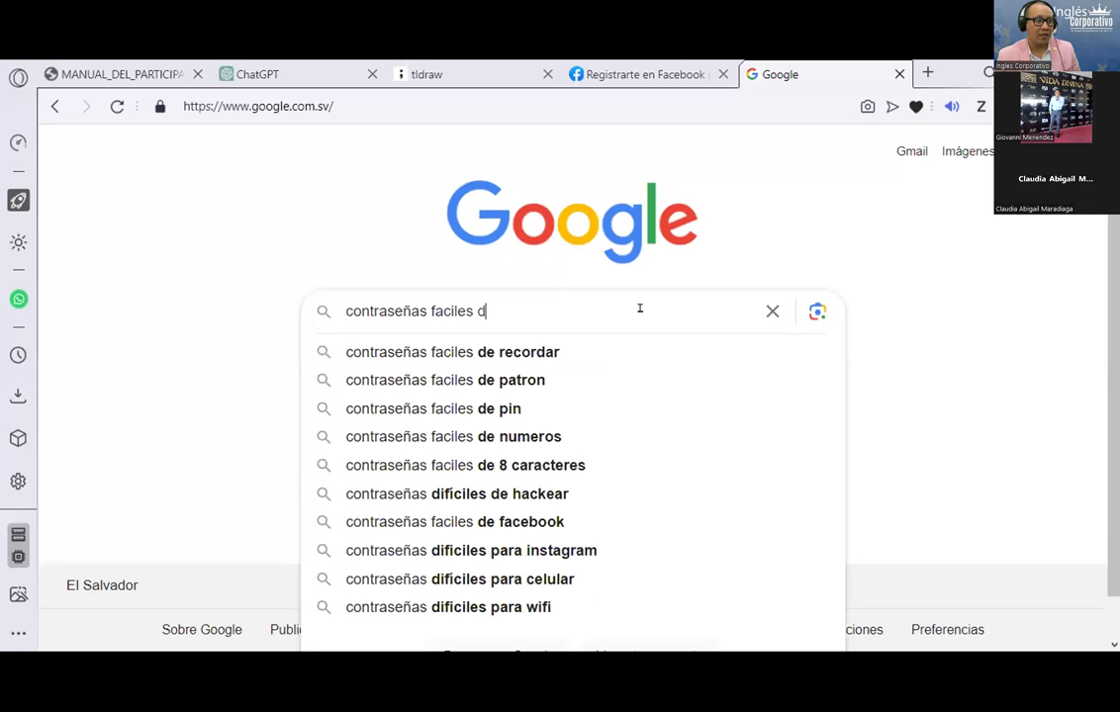
{"action": "type", "text": "e decifra"}
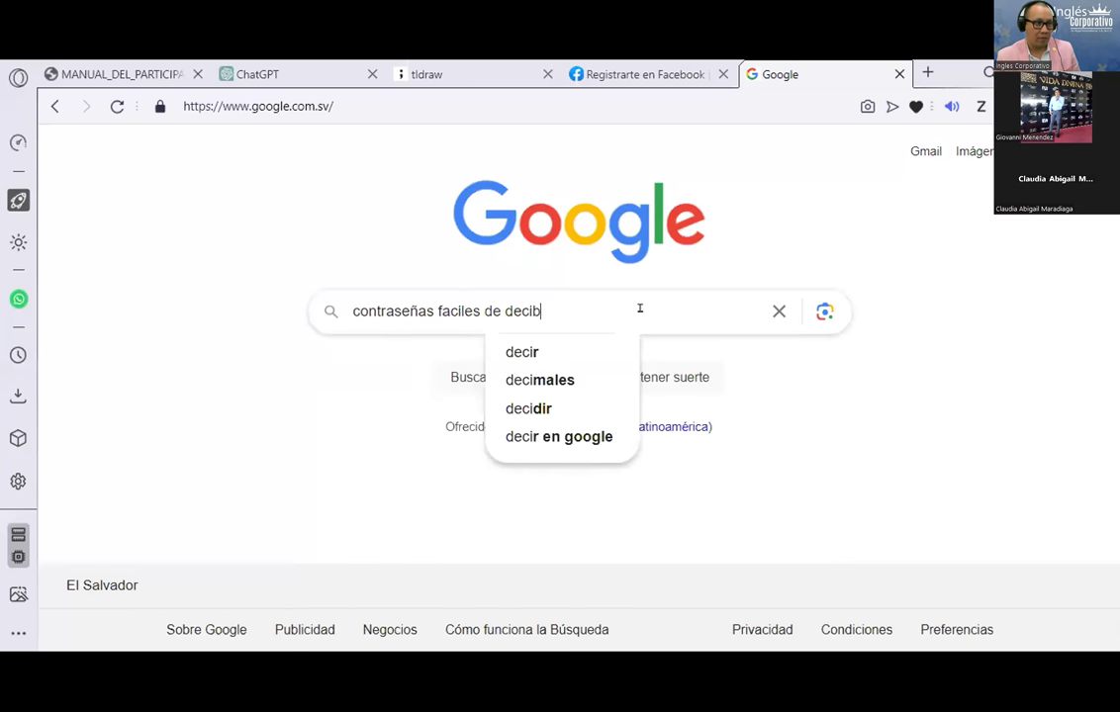
{"action": "key", "text": "BackSpace"}
{"action": "key", "text": "BackSpace"}
{"action": "type", "text": "rar 2023"}
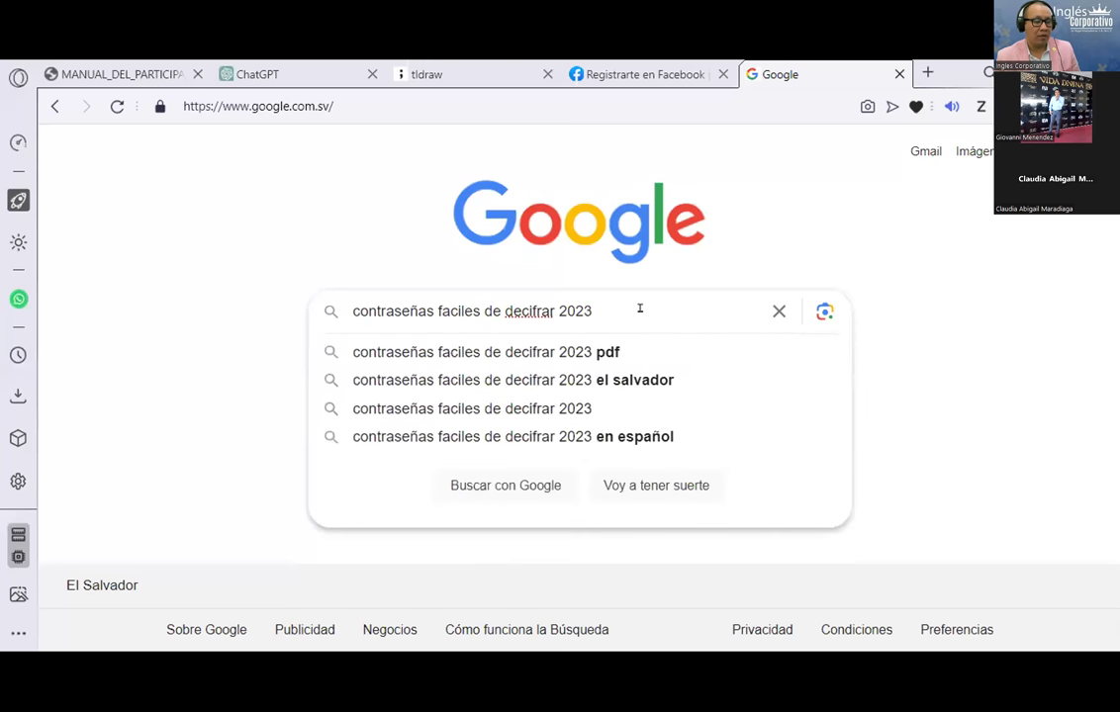
{"action": "key", "text": "Return"}
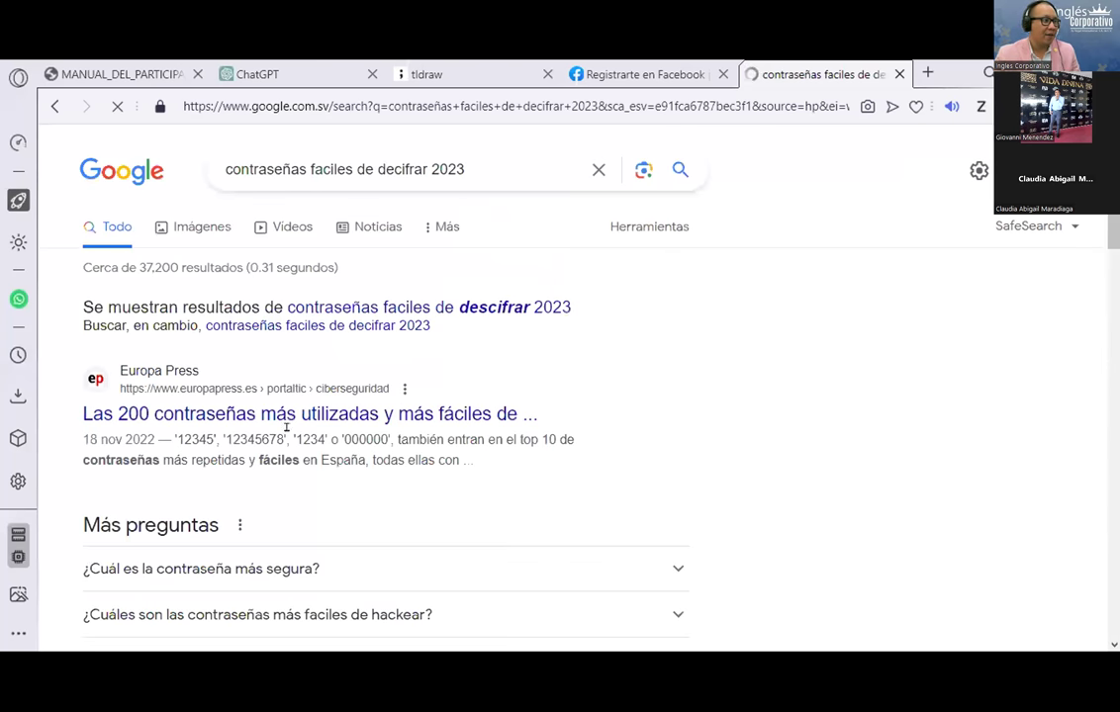
{"action": "right_click", "coordinate": [283, 416]}
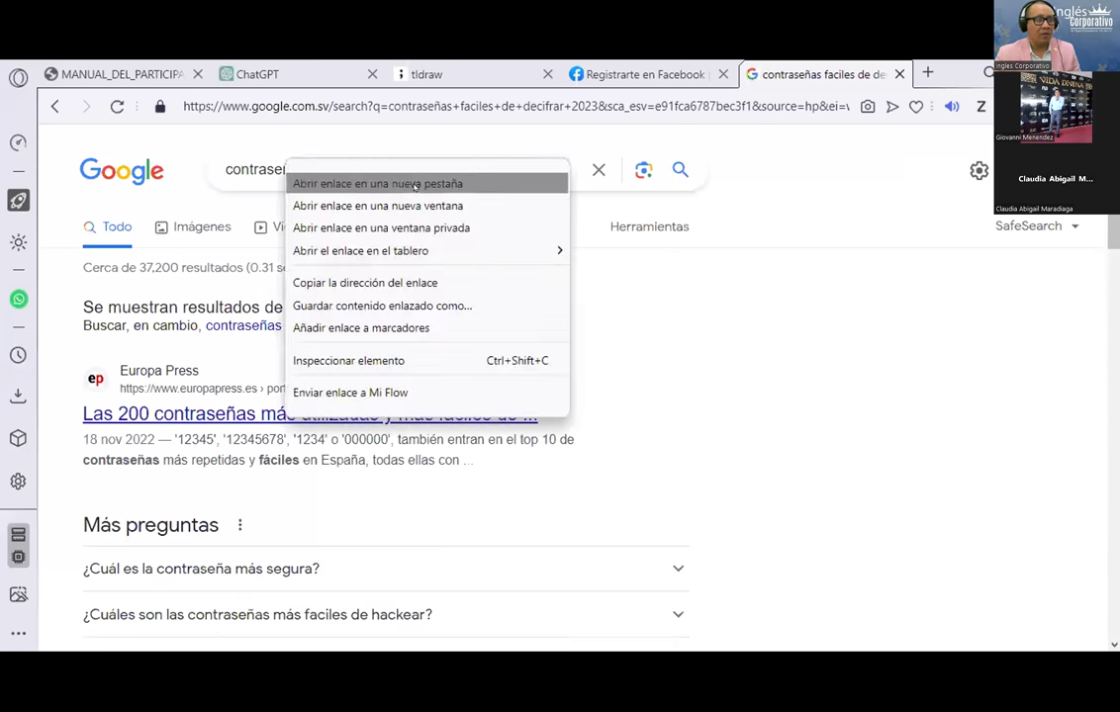
{"action": "left_click", "coordinate": [336, 180]}
Step: Read the Europa Press article, highlighting the '123456' and 'guest' password figures
{"action": "left_click", "coordinate": [809, 71]}
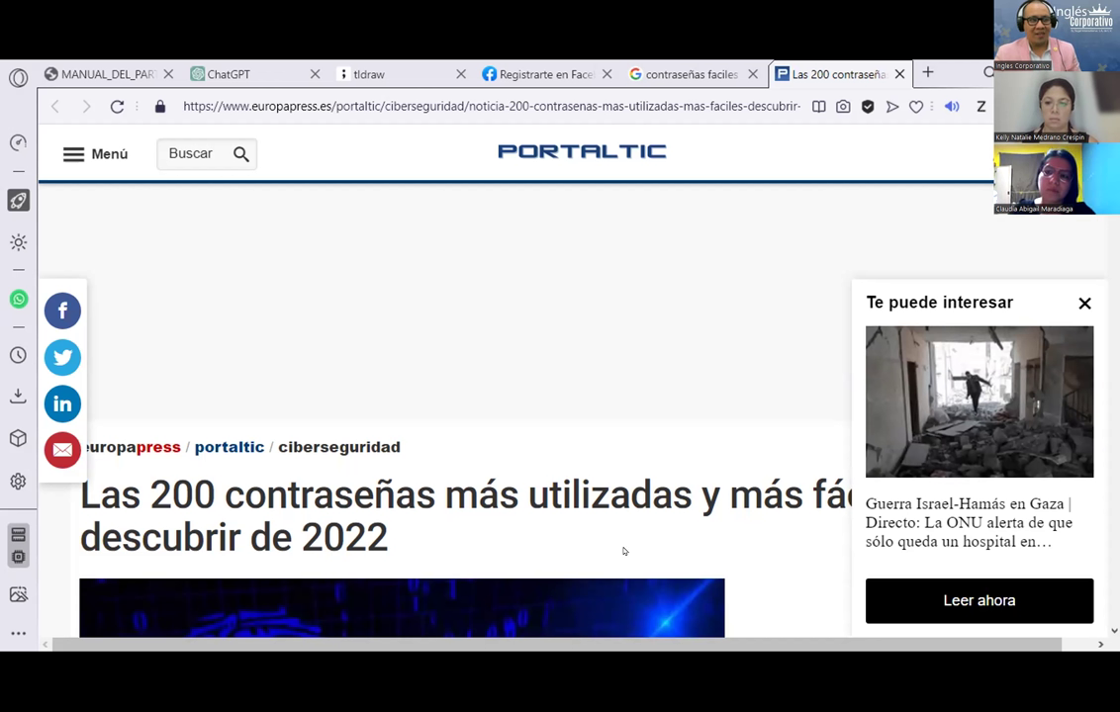
{"action": "scroll", "coordinate": [725, 421], "scroll_direction": "down", "scroll_amount": 5}
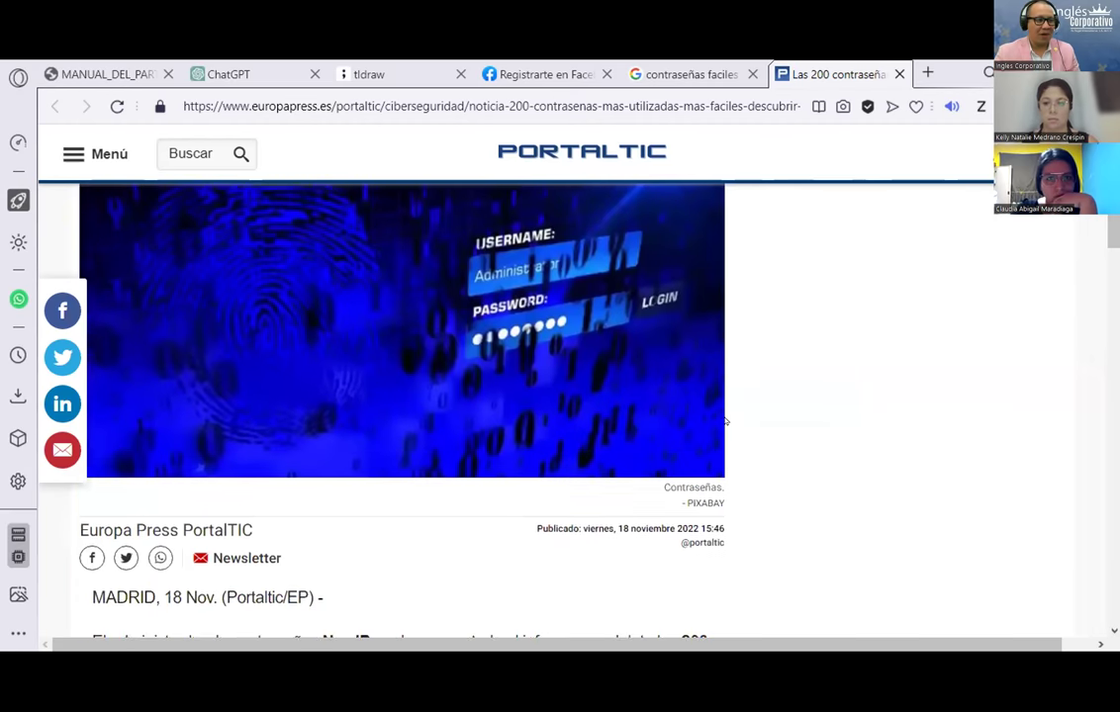
{"action": "scroll", "coordinate": [726, 420], "scroll_direction": "down", "scroll_amount": 3}
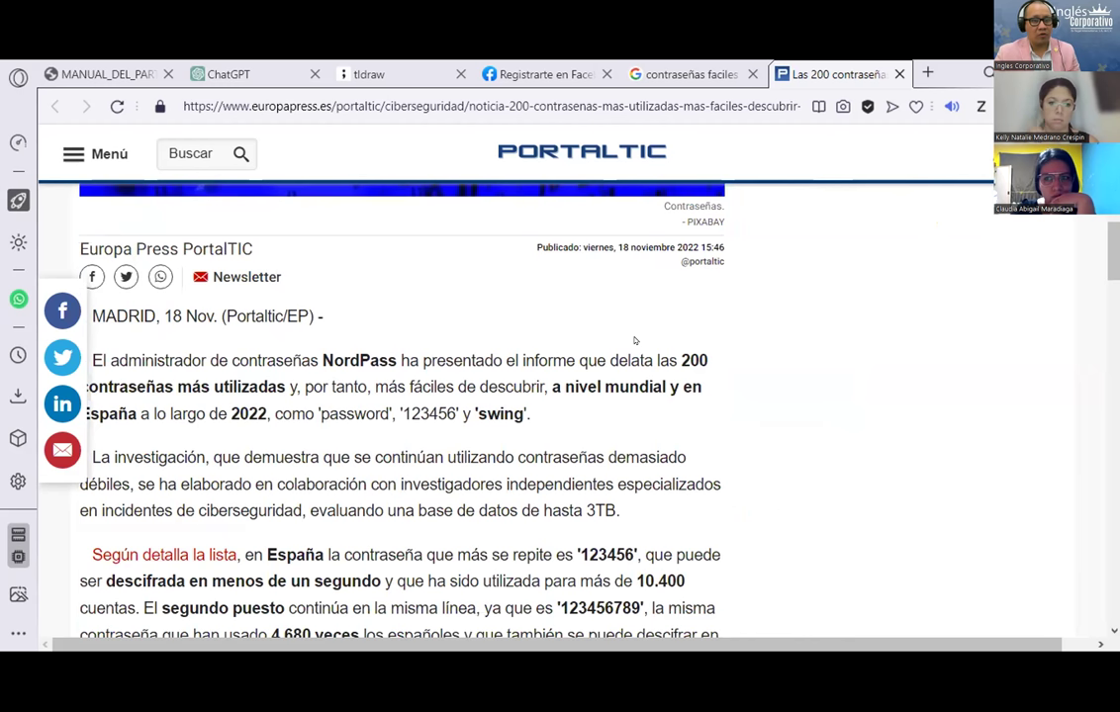
{"action": "scroll", "coordinate": [382, 405], "scroll_direction": "down", "scroll_amount": 2}
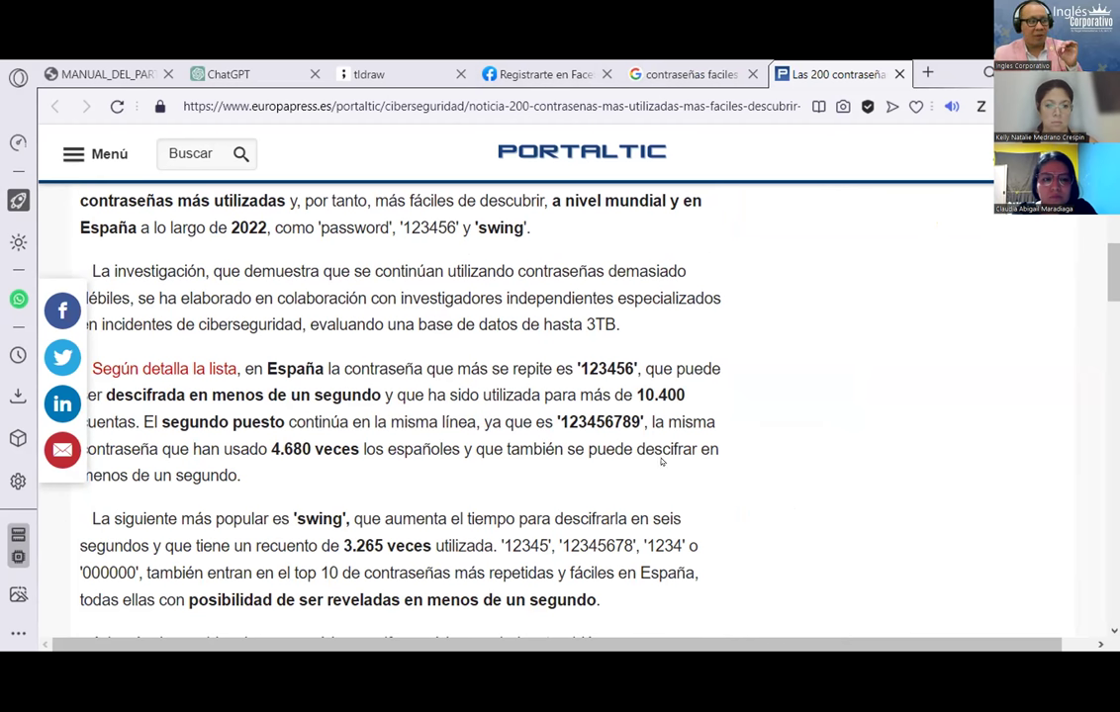
{"action": "left_click_drag", "start_coordinate": [573, 369], "coordinate": [642, 362]}
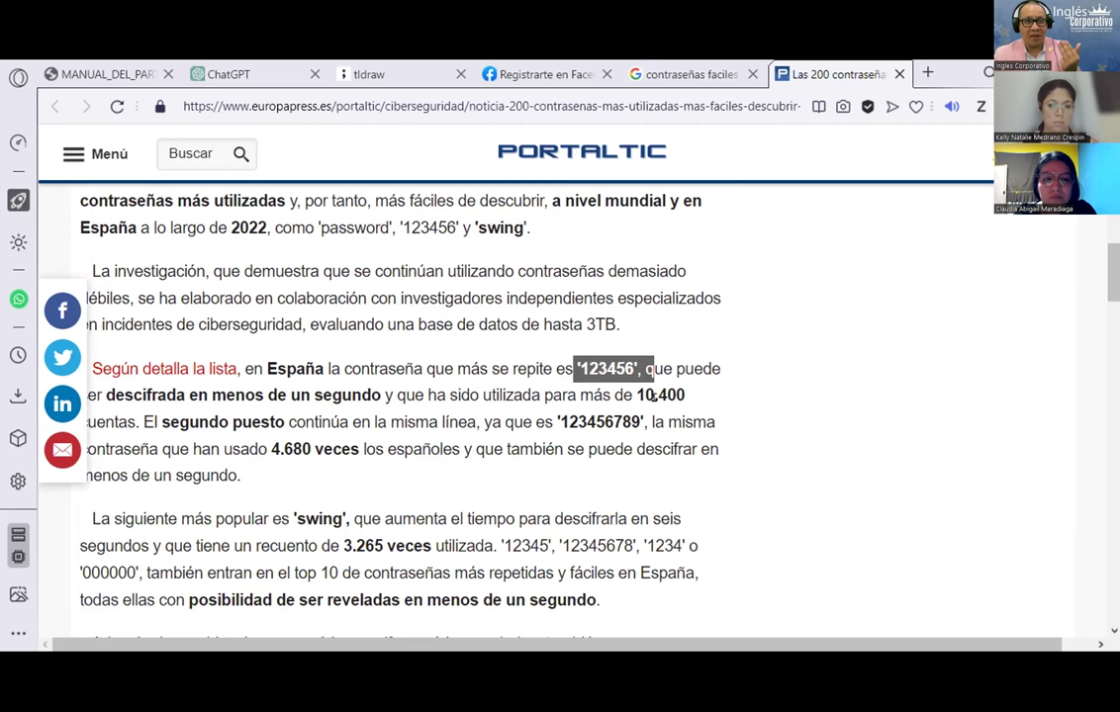
{"action": "scroll", "coordinate": [689, 297], "scroll_direction": "down", "scroll_amount": 6}
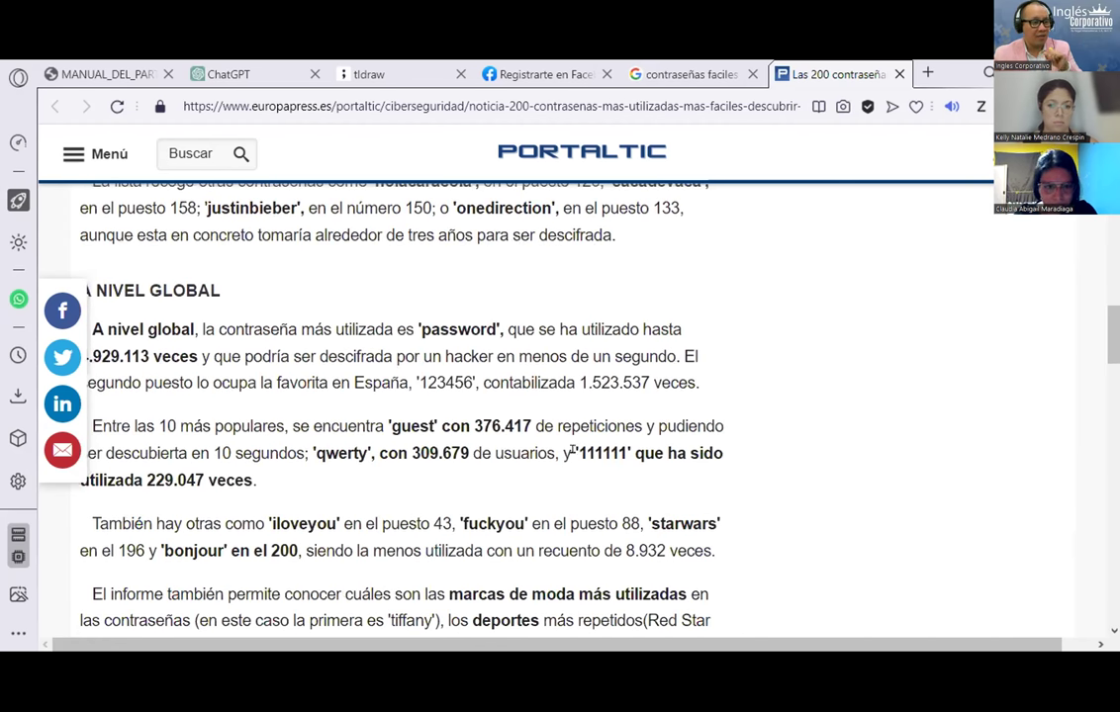
{"action": "left_click_drag", "start_coordinate": [390, 426], "coordinate": [529, 425]}
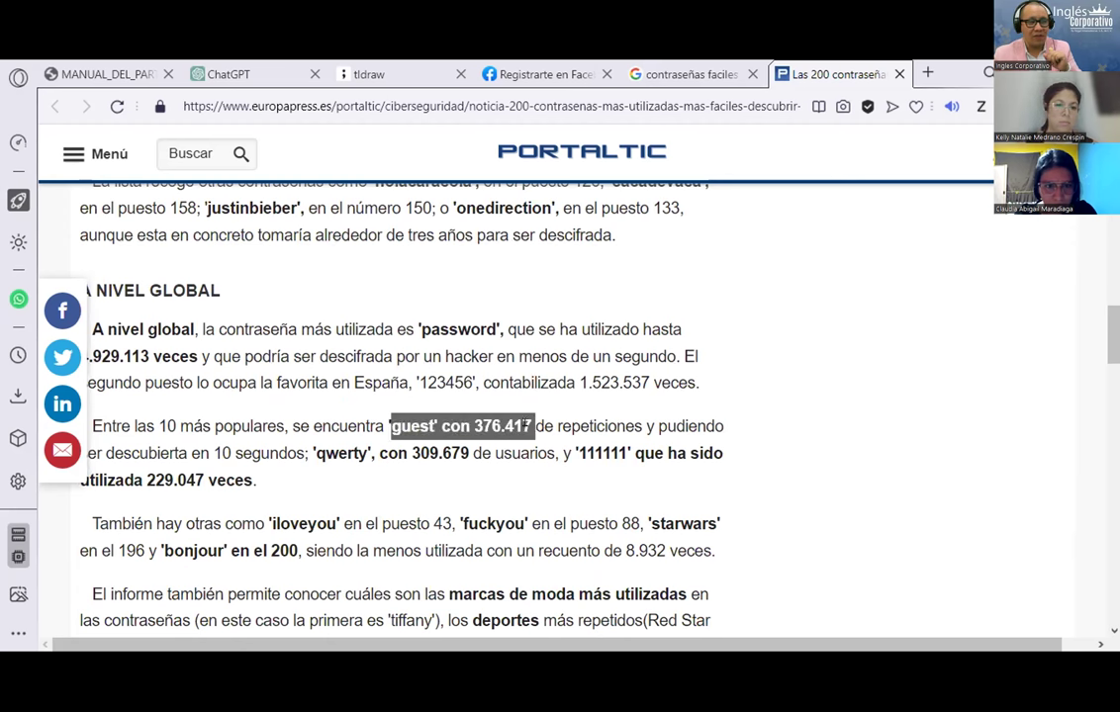
{"action": "scroll", "coordinate": [654, 370], "scroll_direction": "down", "scroll_amount": 4}
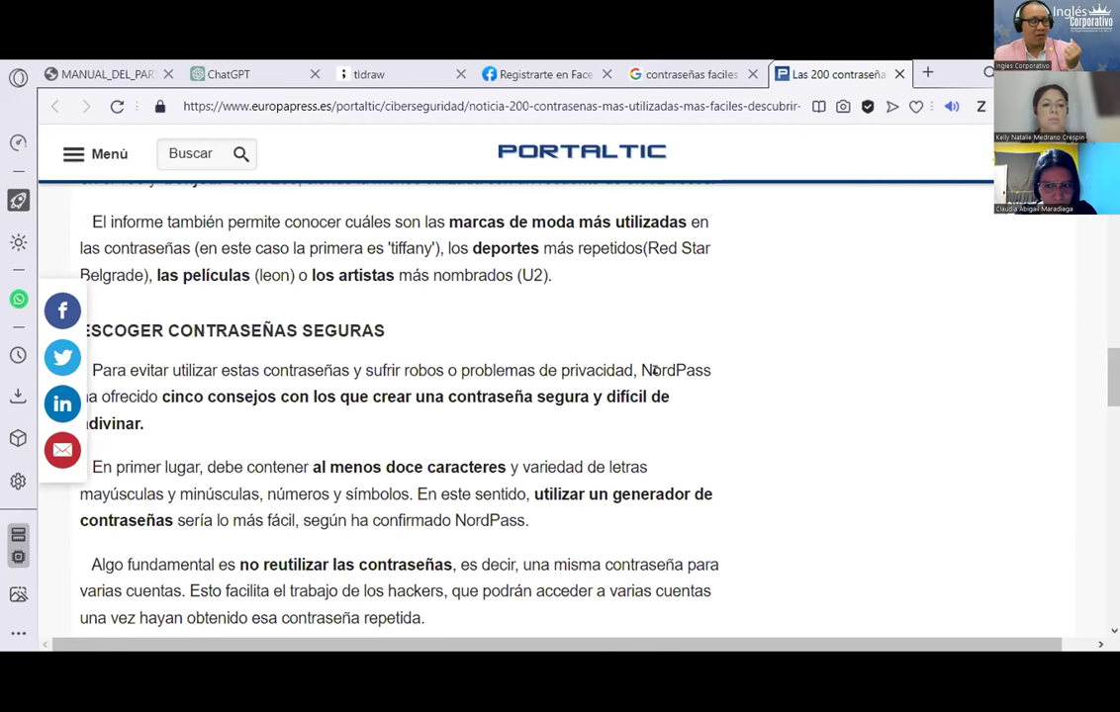
{"action": "scroll", "coordinate": [654, 372], "scroll_direction": "down", "scroll_amount": 2}
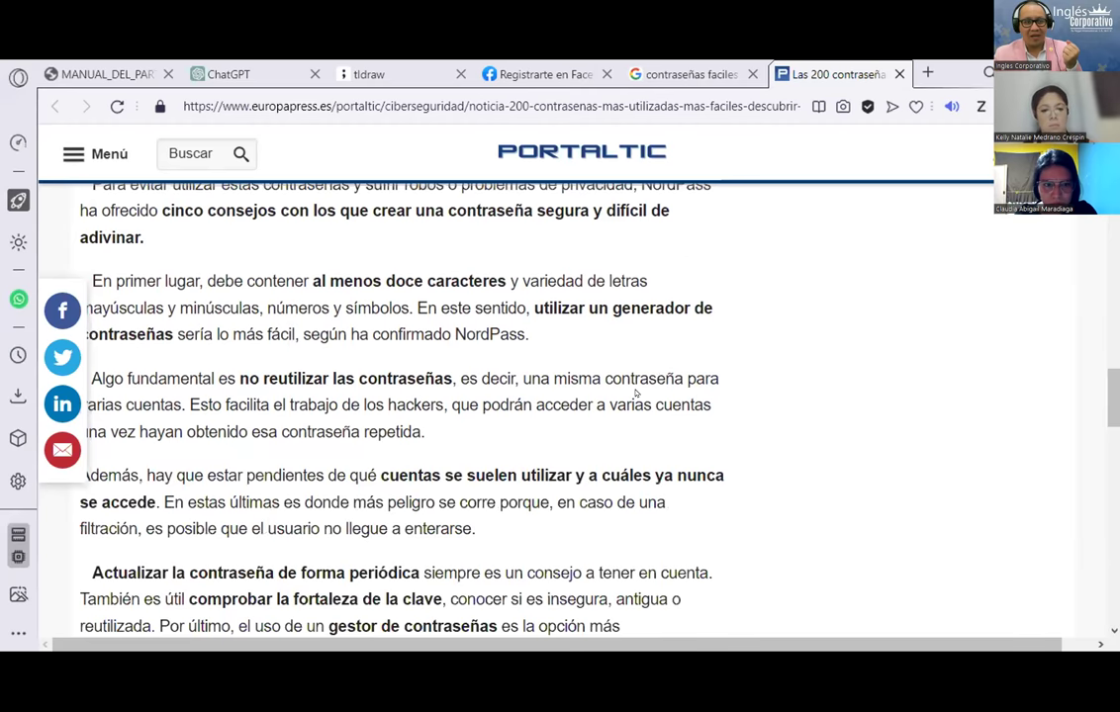
{"action": "scroll", "coordinate": [653, 375], "scroll_direction": "down", "scroll_amount": 4}
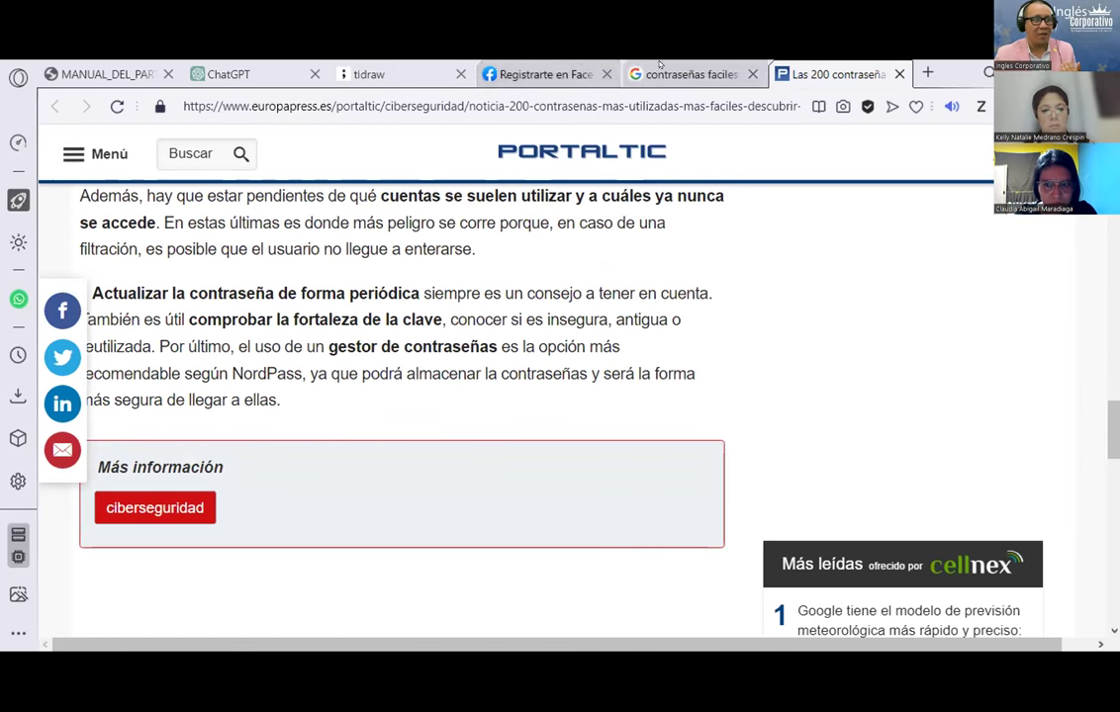
Step: Return to the Google results and show image results for the same search
{"action": "left_click", "coordinate": [688, 75]}
{"action": "scroll", "coordinate": [439, 432], "scroll_direction": "down", "scroll_amount": 3}
{"action": "scroll", "coordinate": [437, 428], "scroll_direction": "up", "scroll_amount": 3}
{"action": "left_click", "coordinate": [200, 236]}
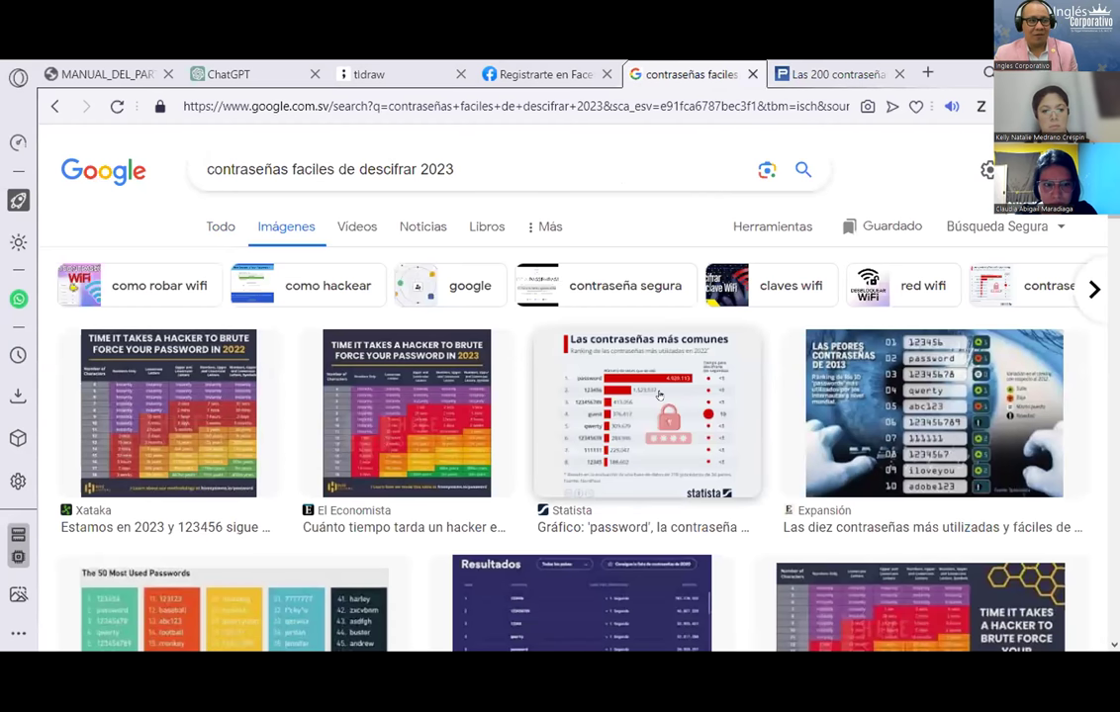
Step: Open the Statista password chart's source article in its own tab and close the passwords article
{"action": "left_click", "coordinate": [659, 395]}
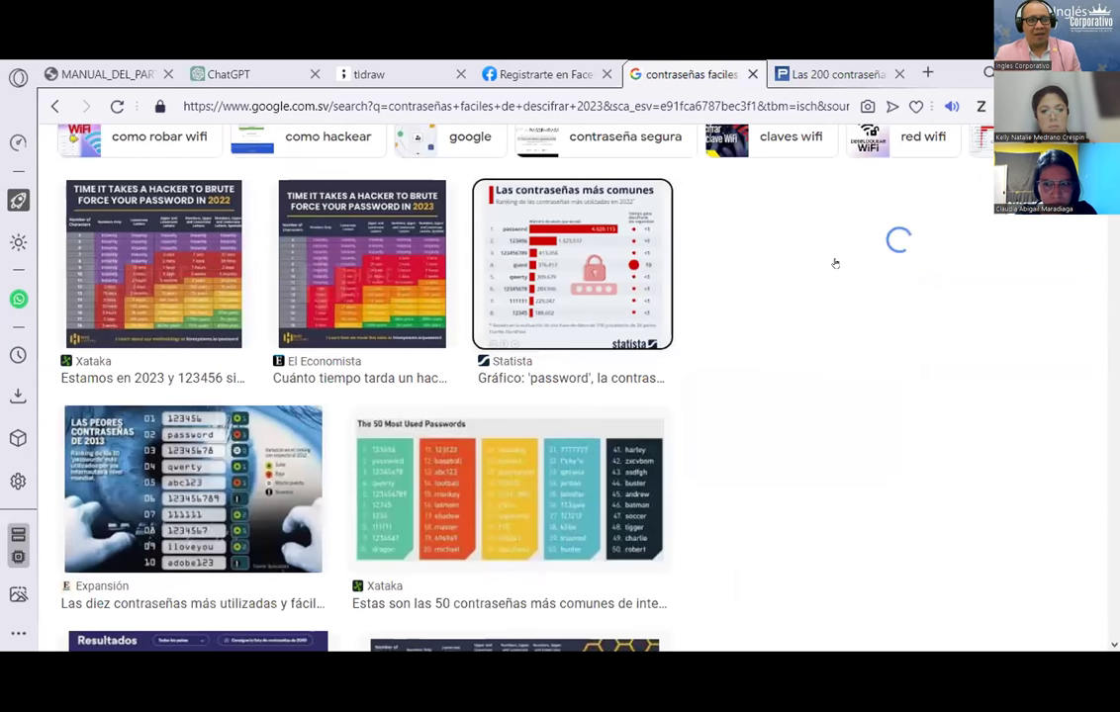
{"action": "left_click", "coordinate": [835, 260]}
{"action": "left_click", "coordinate": [871, 66]}
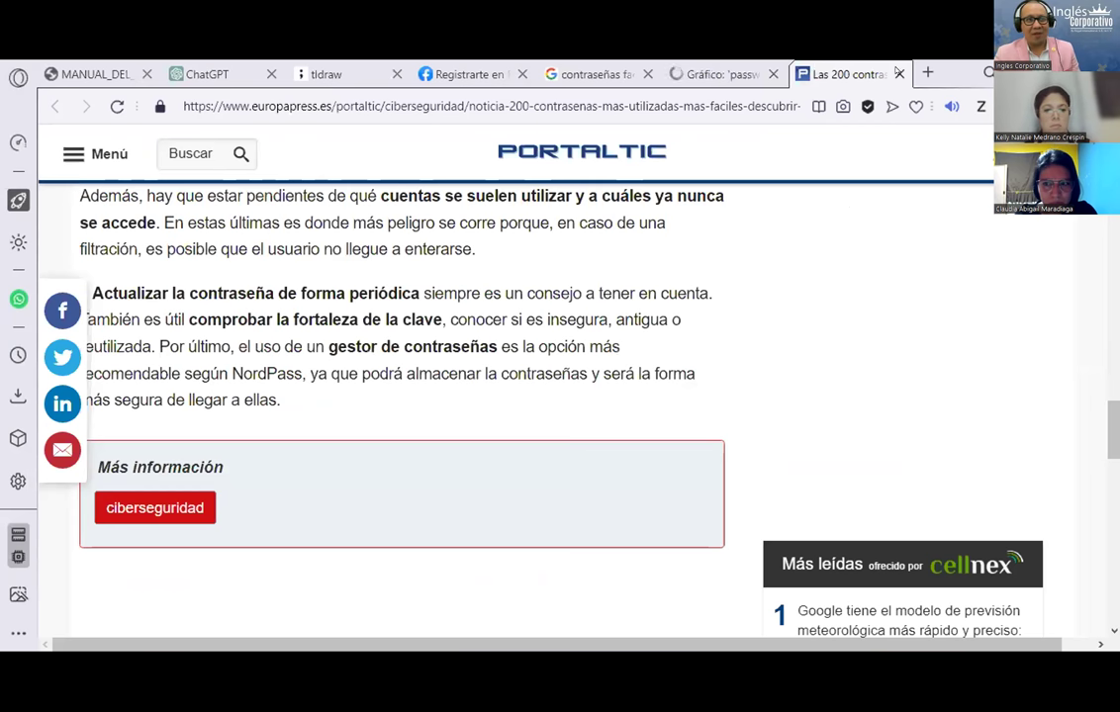
{"action": "left_click", "coordinate": [899, 73]}
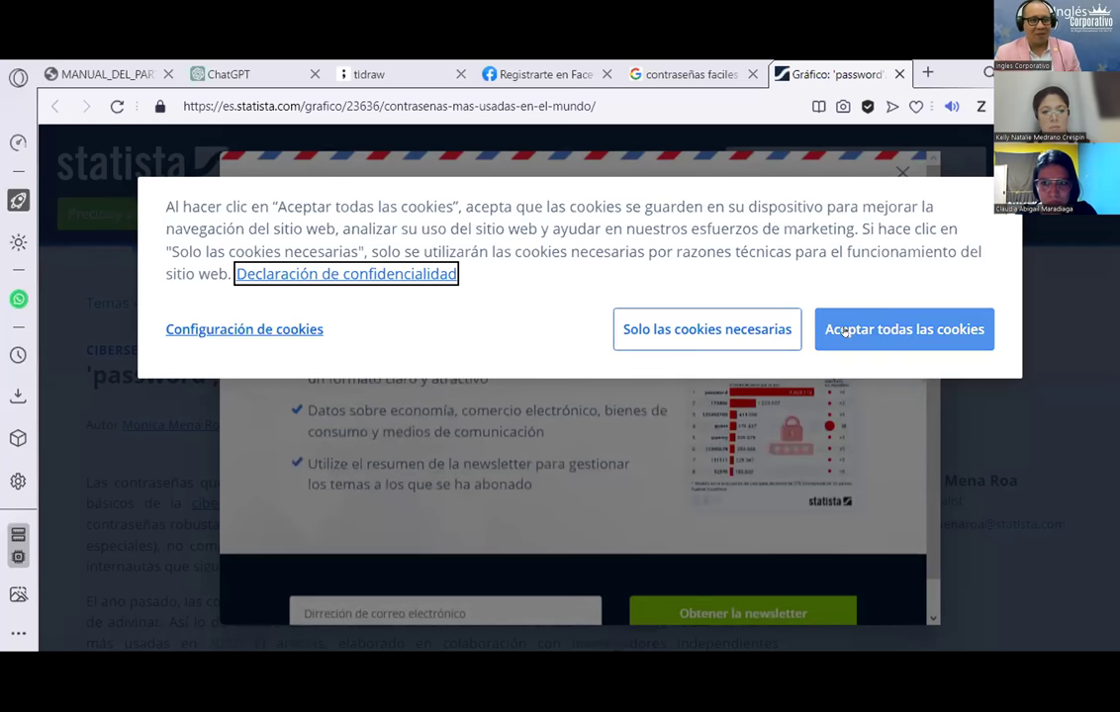
Step: Accept Statista's cookies, review the 2022 password ranking chart, and return to Google Images
{"action": "left_click", "coordinate": [830, 329]}
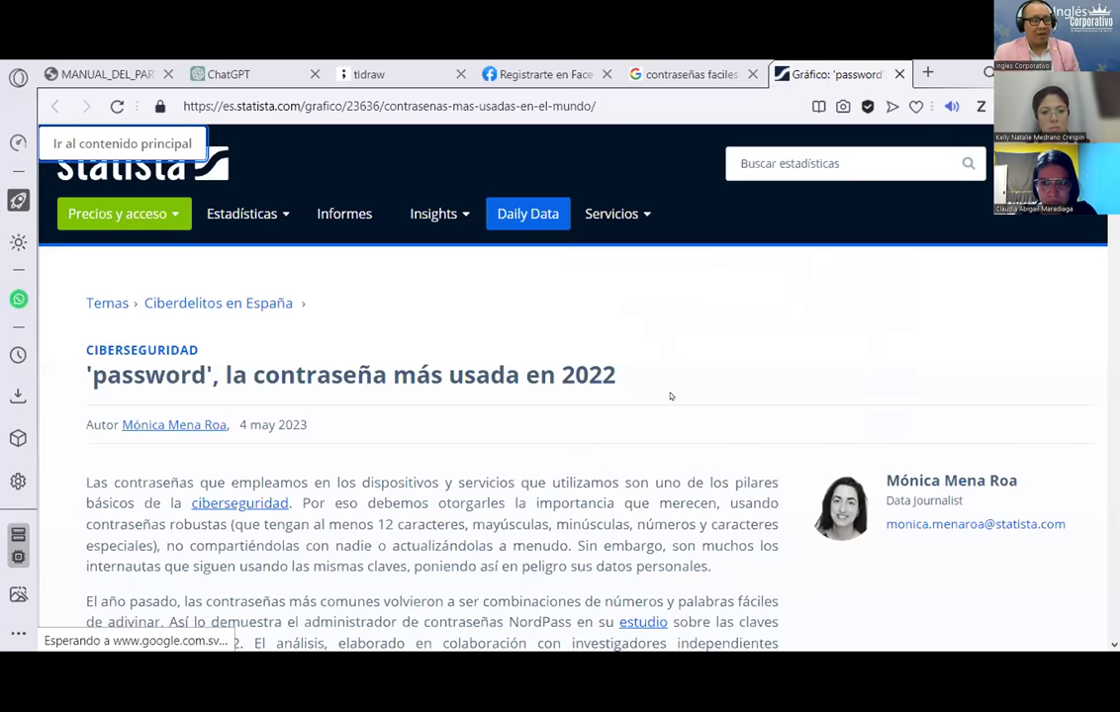
{"action": "scroll", "coordinate": [670, 395], "scroll_direction": "down", "scroll_amount": 9}
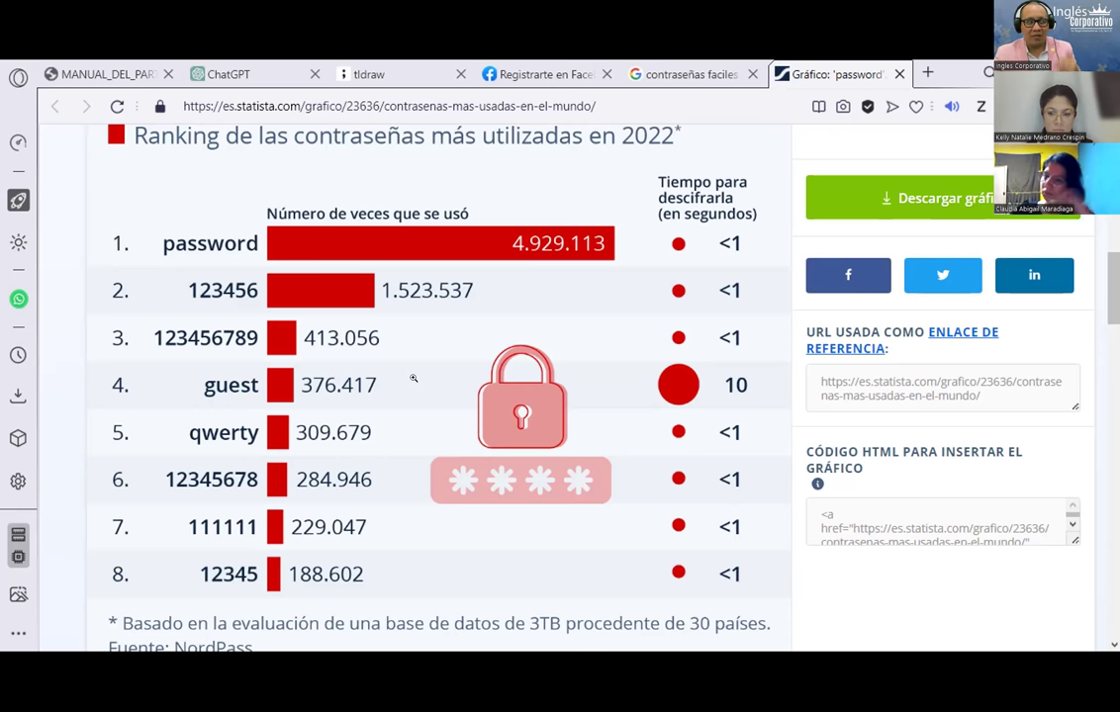
{"action": "scroll", "coordinate": [255, 503], "scroll_direction": "down", "scroll_amount": 3}
{"action": "scroll", "coordinate": [277, 500], "scroll_direction": "down", "scroll_amount": 4}
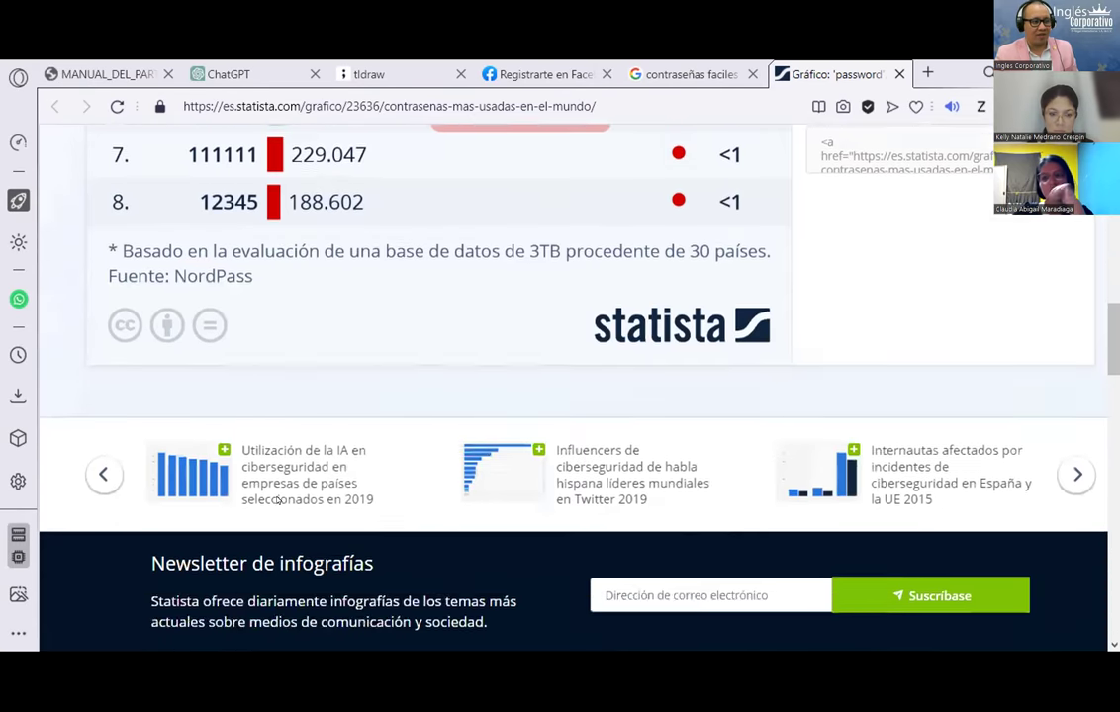
{"action": "scroll", "coordinate": [277, 500], "scroll_direction": "up", "scroll_amount": 2}
{"action": "scroll", "coordinate": [277, 501], "scroll_direction": "down", "scroll_amount": 3}
{"action": "scroll", "coordinate": [277, 500], "scroll_direction": "up", "scroll_amount": 8}
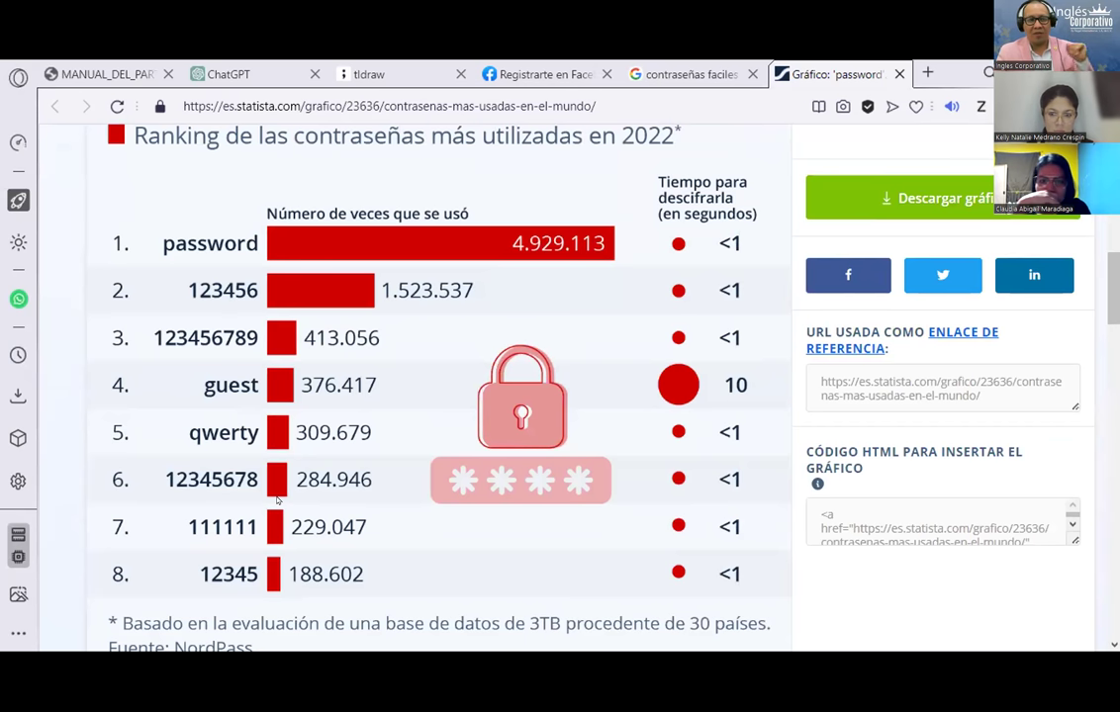
{"action": "left_click", "coordinate": [683, 74]}
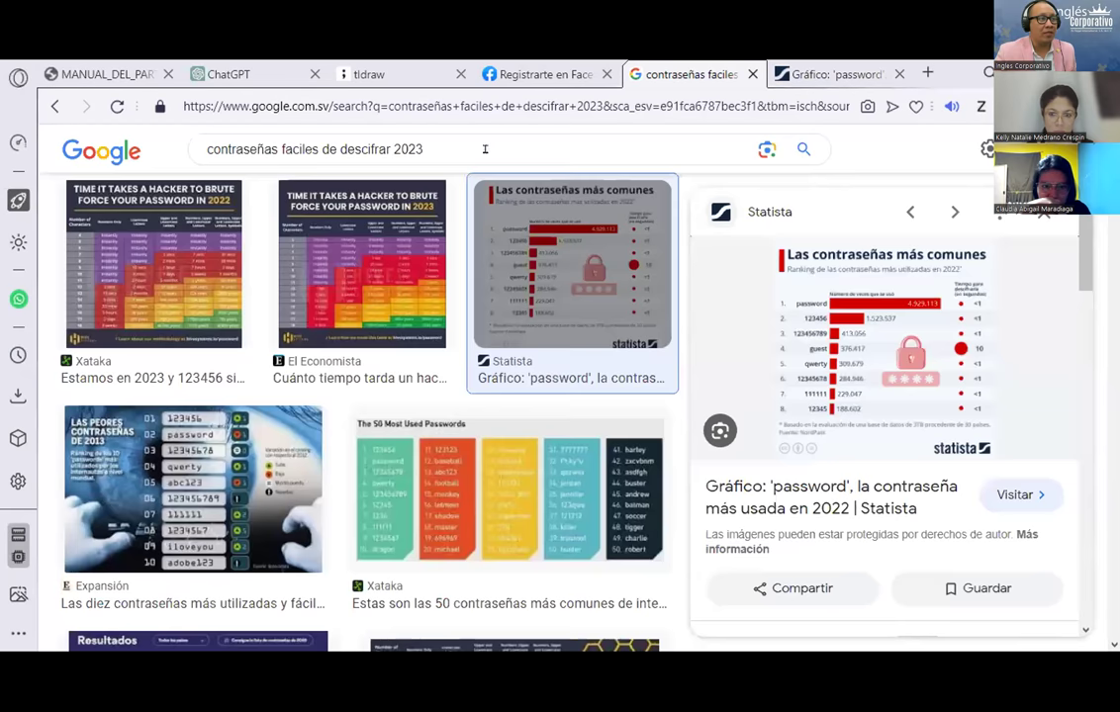
Step: Switch to the tldraw board showing the empty rectangle frame
{"action": "left_click", "coordinate": [371, 75]}
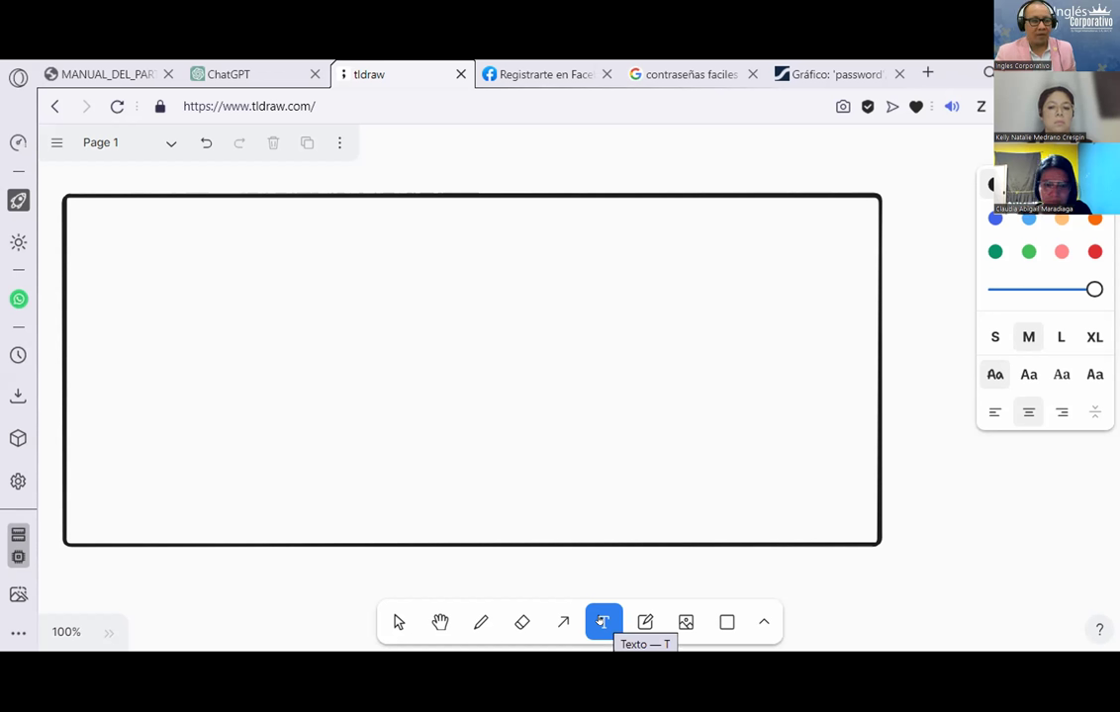
Step: Type the title 'CONTRASEÑAS SEGURAS PARA FACEBOOK' near the top of the frame
{"action": "left_click", "coordinate": [346, 220]}
{"action": "type", "text": "cI"}
{"action": "key", "text": "BackSpace"}
{"action": "type", "text": "O"}
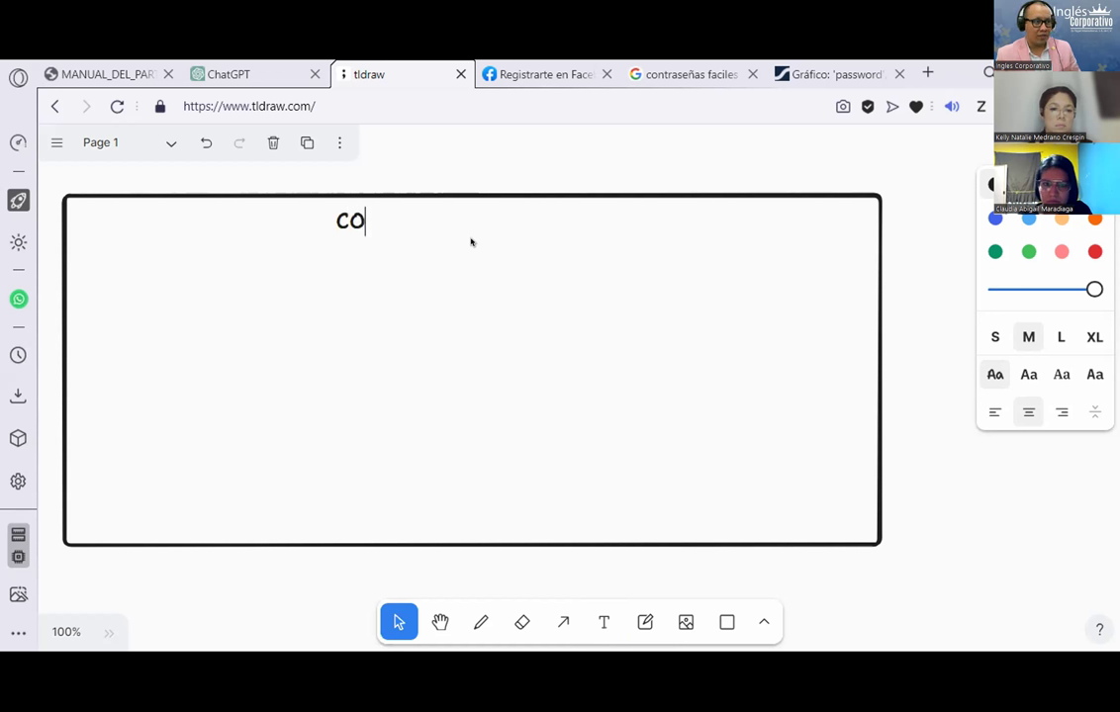
{"action": "type", "text": "NTRASEÑ"}
{"action": "key", "text": "BackSpace"}
{"action": "type", "text": "E"}
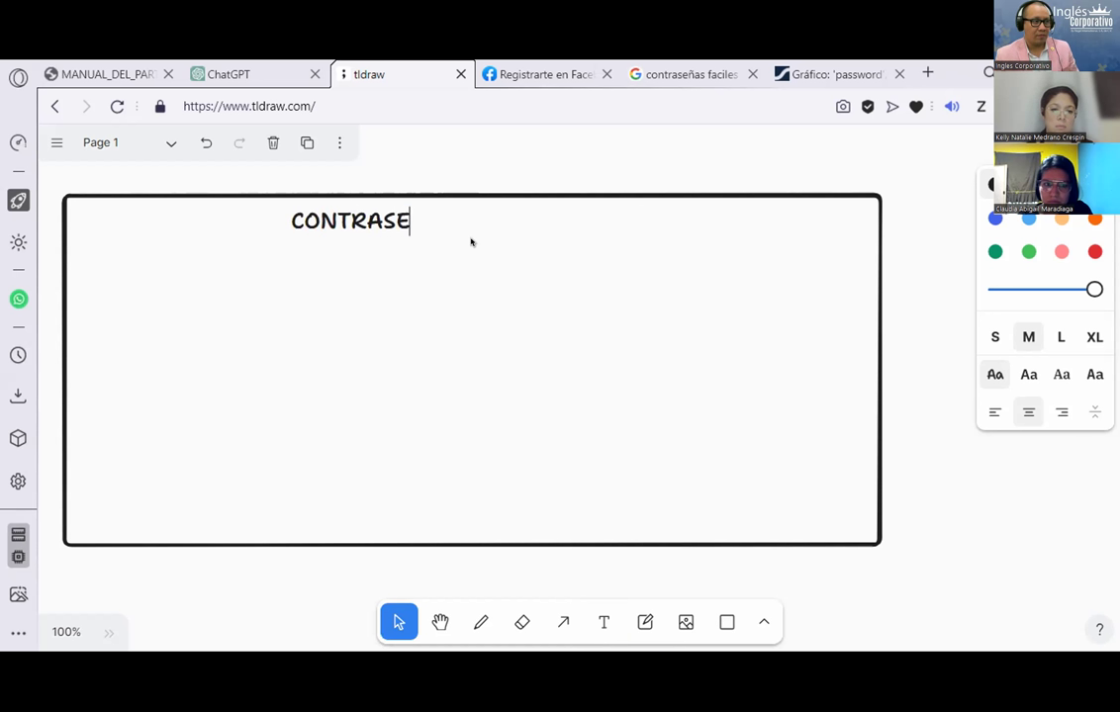
{"action": "type", "text": "ÑAS 100"}
{"action": "key", "text": "BackSpace"}
{"action": "key", "text": "BackSpace"}
{"action": "key", "text": "BackSpace"}
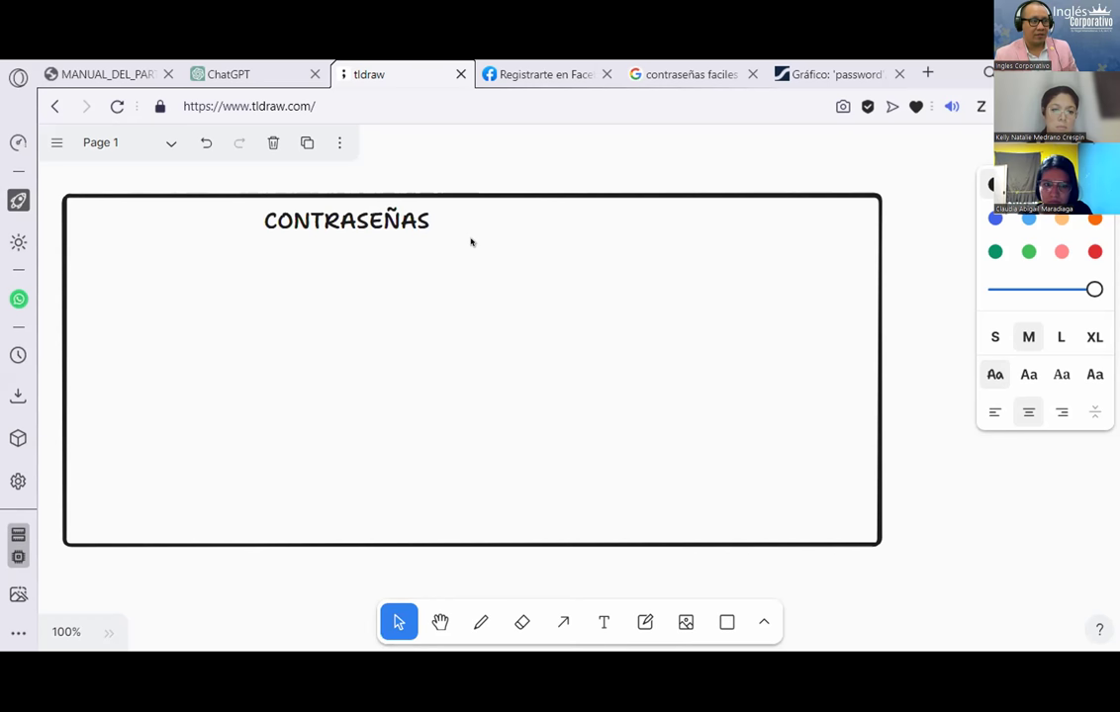
{"action": "type", "text": "1"}
{"action": "key", "text": "BackSpace"}
{"action": "type", "text": "SEGURIA"}
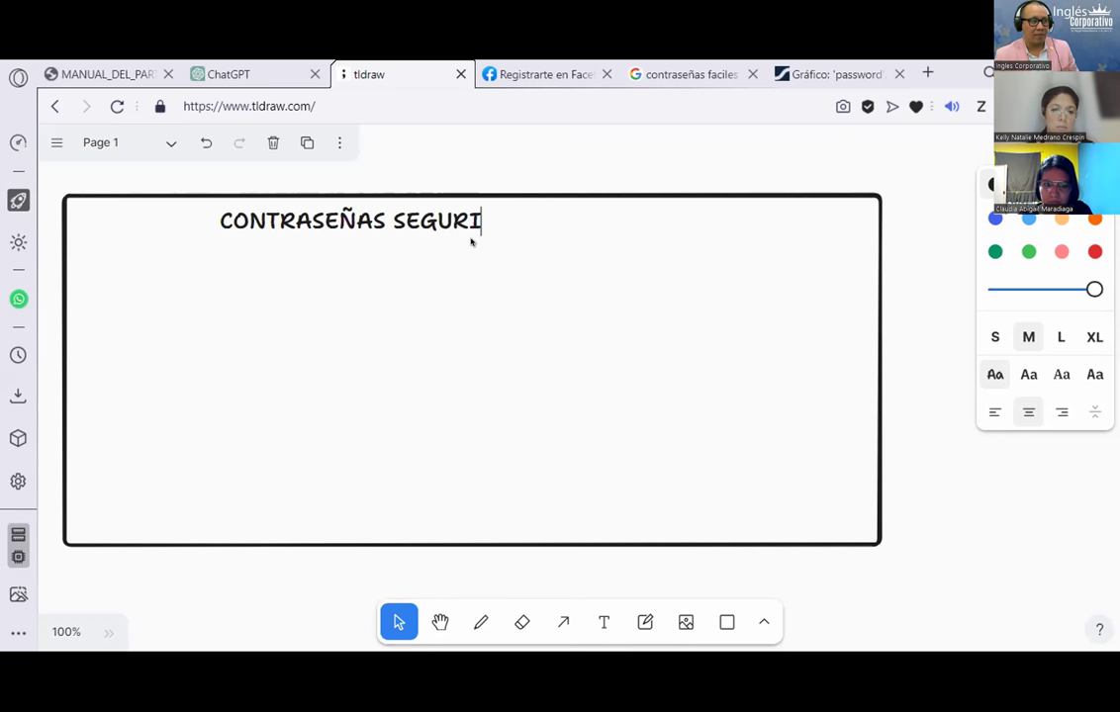
{"action": "key", "text": "BackSpace"}
{"action": "key", "text": "BackSpace"}
{"action": "type", "text": "AS"}
{"action": "type", "text": " P"}
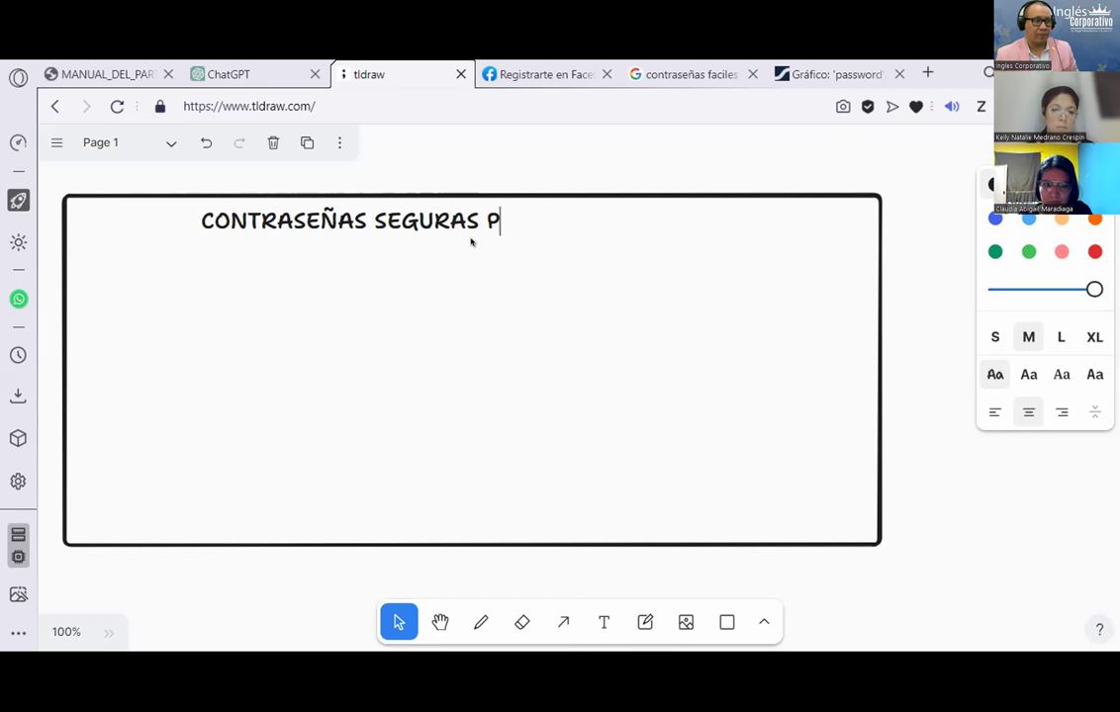
{"action": "type", "text": "ARA FO"}
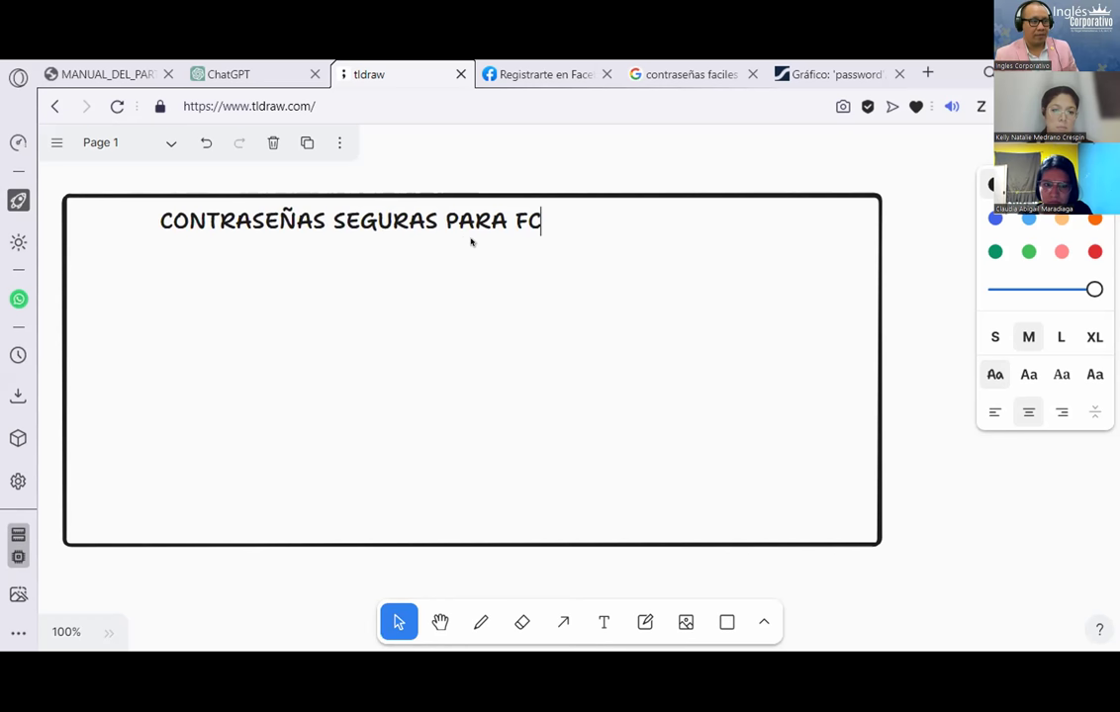
{"action": "key", "text": "BackSpace"}
{"action": "key", "text": "BackSpace"}
{"action": "type", "text": "ME"}
{"action": "key", "text": "BackSpace"}
{"action": "key", "text": "BackSpace"}
{"action": "type", "text": "FACEBOOK"}
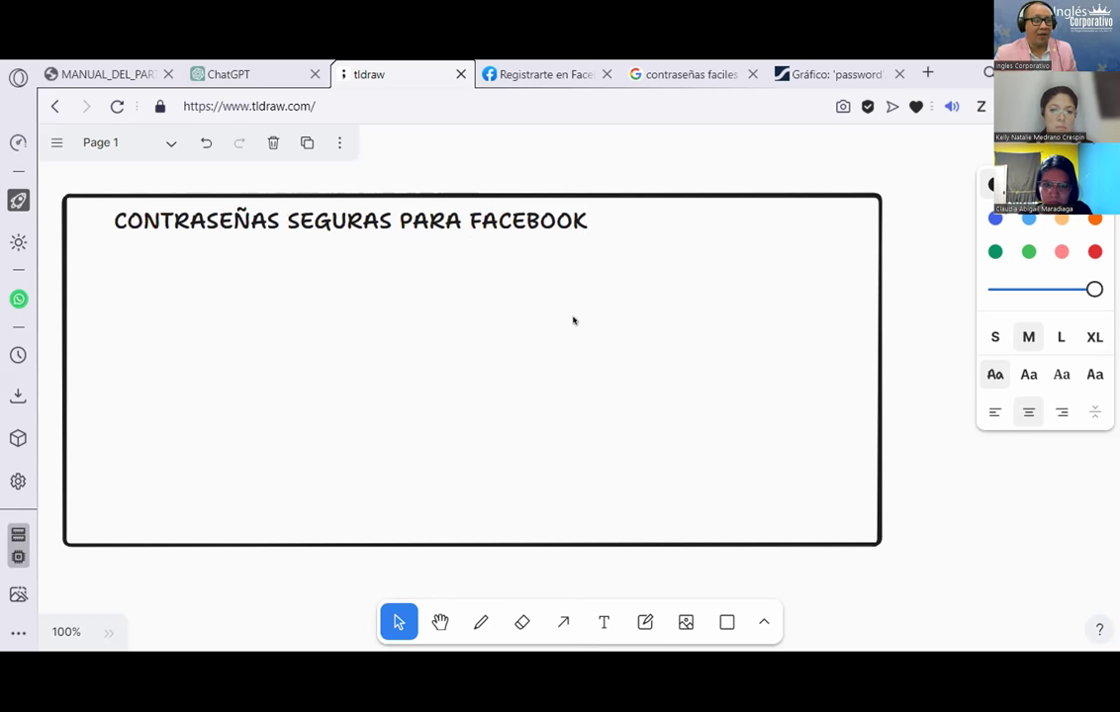
{"action": "key", "text": "Escape"}
Step: Enlarge the title to about one and a half times its size
{"action": "left_click_drag", "start_coordinate": [461, 205], "coordinate": [736, 245]}
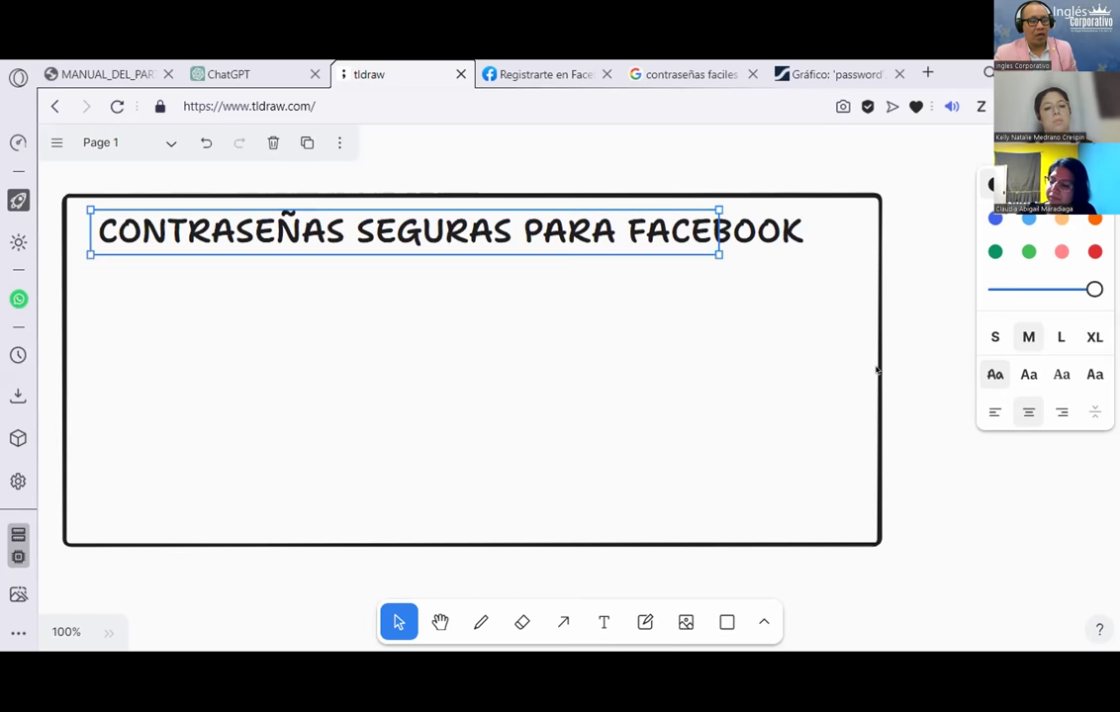
{"action": "left_click", "coordinate": [606, 622]}
{"action": "left_click", "coordinate": [493, 370]}
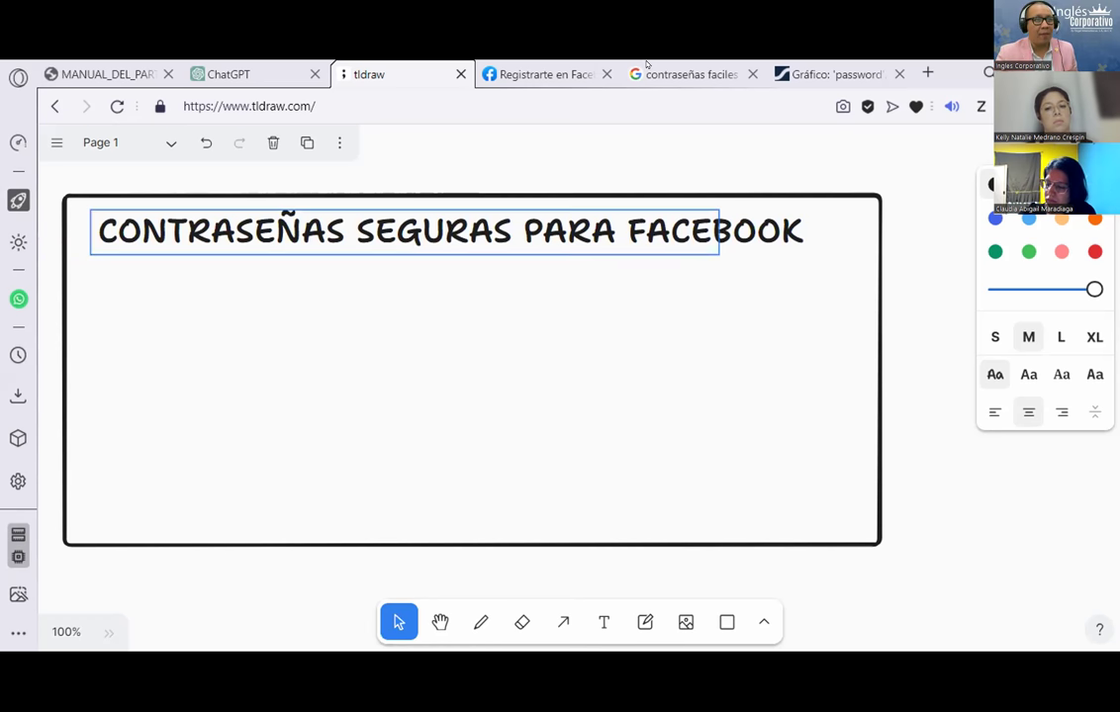
Step: Replace the Google Images query with 'Kali Linux' and run the search
{"action": "left_click", "coordinate": [689, 68]}
{"action": "left_click_drag", "start_coordinate": [459, 169], "coordinate": [3, 198]}
{"action": "type", "text": "Ka"}
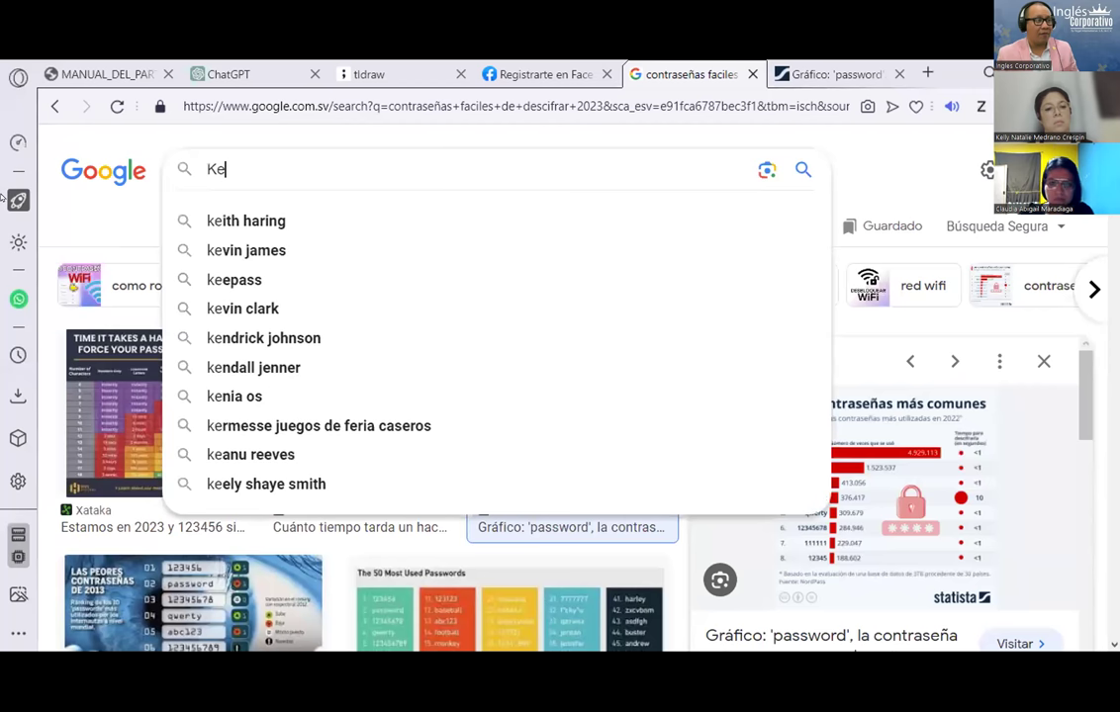
{"action": "type", "text": "li Linu"}
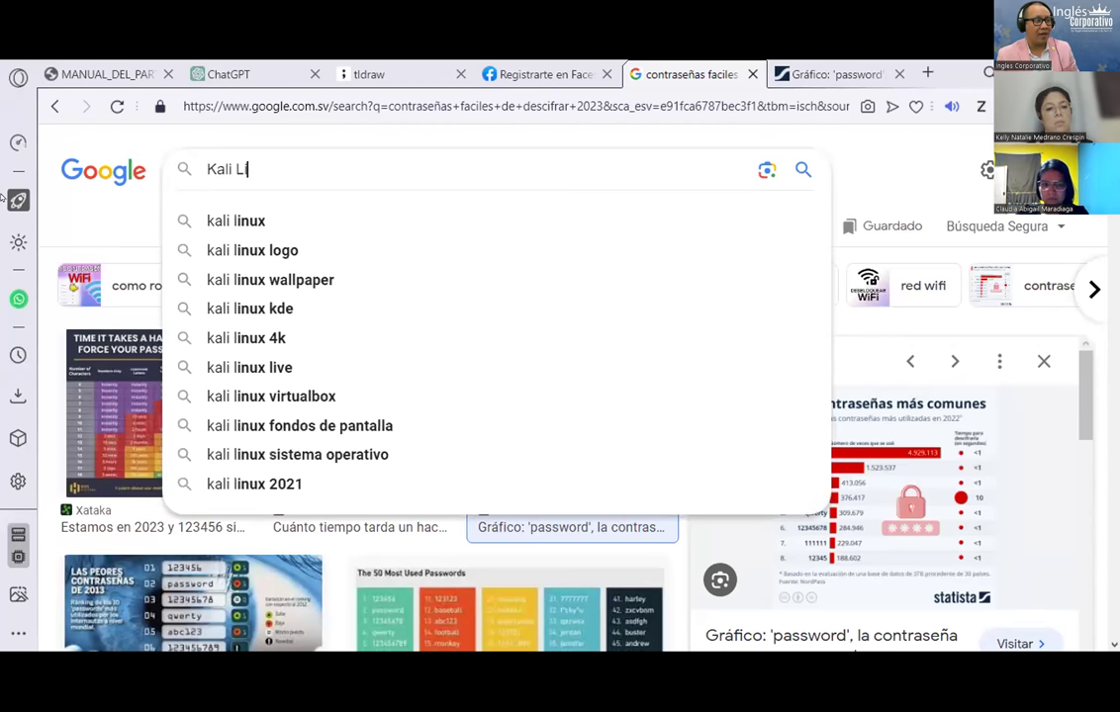
{"action": "type", "text": "x"}
{"action": "key", "text": "Return"}
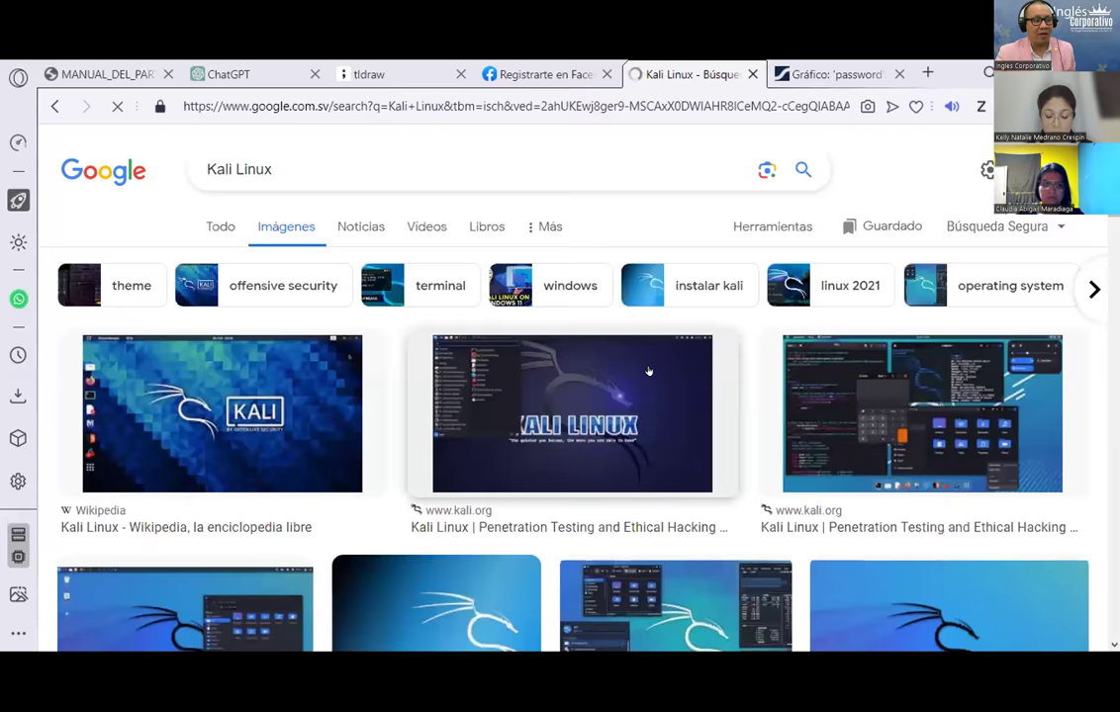
Step: Browse the Kali Linux image results, then close the Statista chart tab
{"action": "scroll", "coordinate": [648, 370], "scroll_direction": "down", "scroll_amount": 2}
{"action": "scroll", "coordinate": [648, 370], "scroll_direction": "down", "scroll_amount": 6}
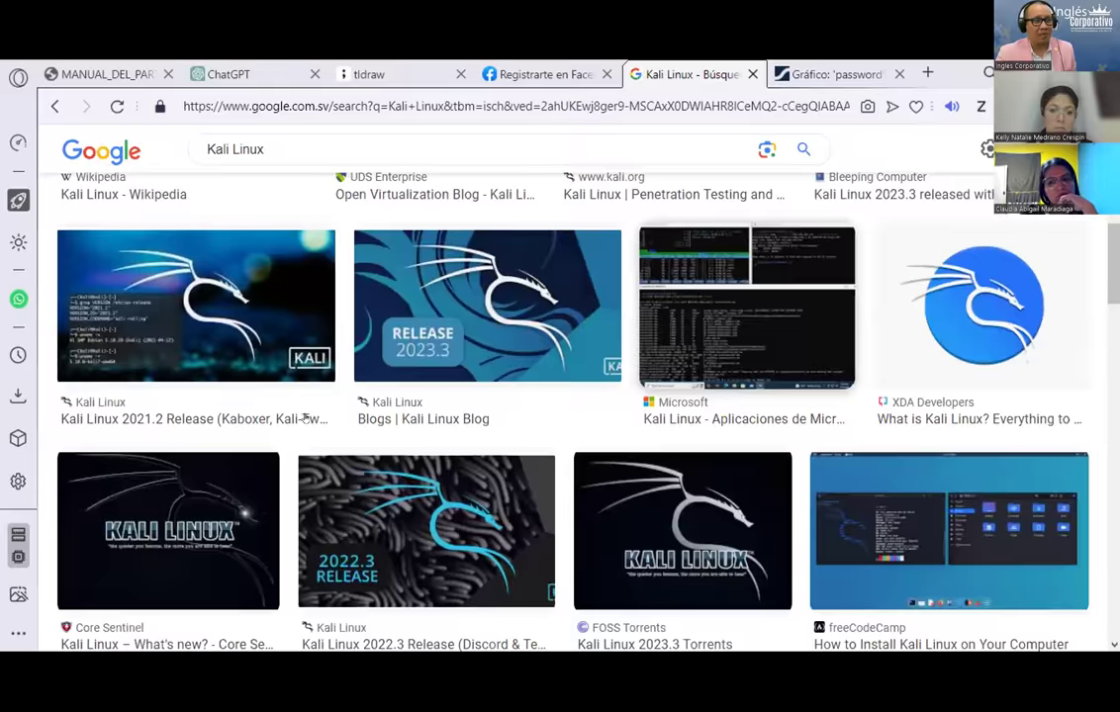
{"action": "scroll", "coordinate": [885, 395], "scroll_direction": "up", "scroll_amount": 4}
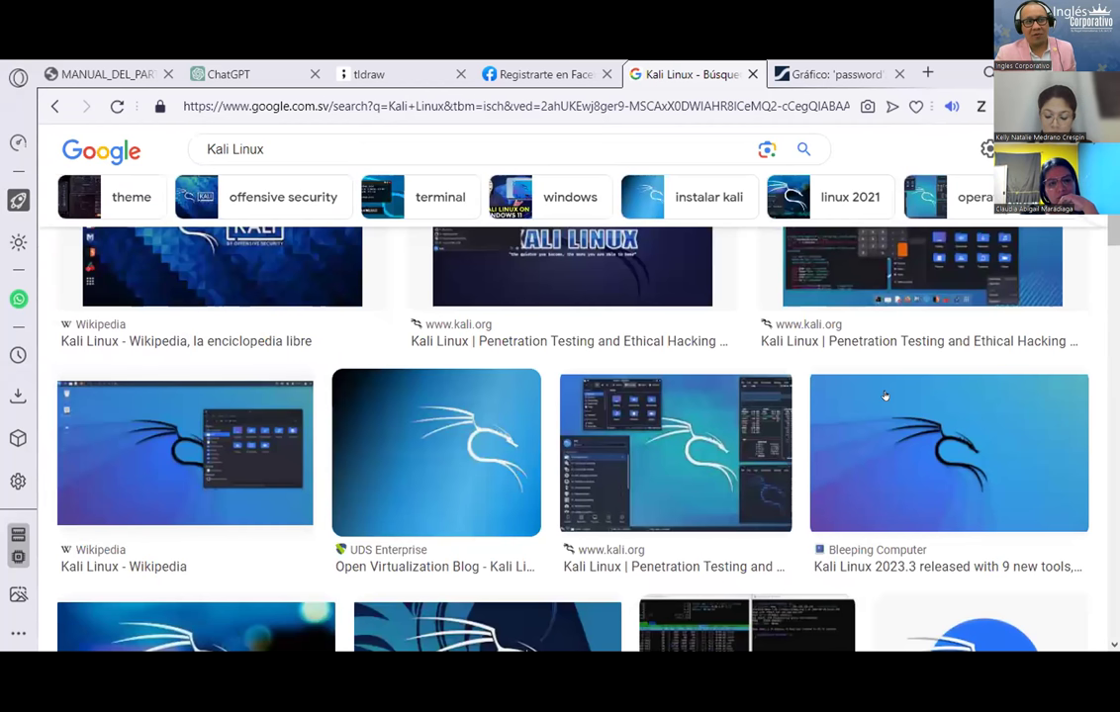
{"action": "scroll", "coordinate": [533, 409], "scroll_direction": "up", "scroll_amount": 2}
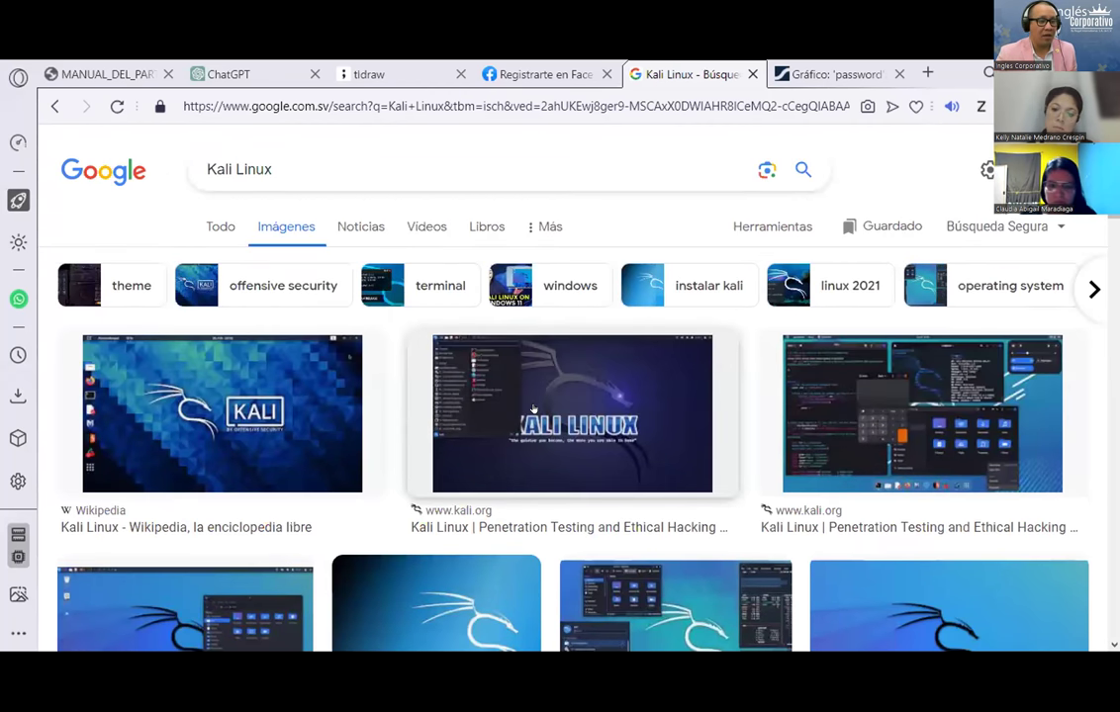
{"action": "scroll", "coordinate": [533, 409], "scroll_direction": "down", "scroll_amount": 1}
{"action": "scroll", "coordinate": [533, 409], "scroll_direction": "up", "scroll_amount": 1}
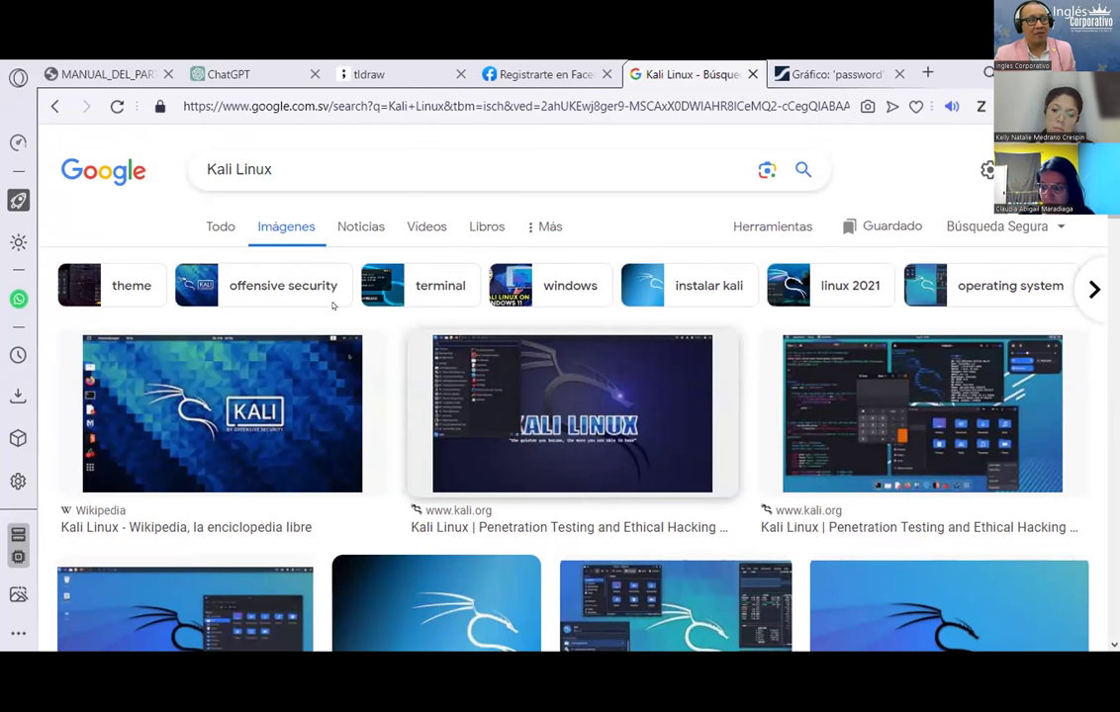
{"action": "scroll", "coordinate": [320, 305], "scroll_direction": "down", "scroll_amount": 1}
{"action": "scroll", "coordinate": [469, 345], "scroll_direction": "up", "scroll_amount": 1}
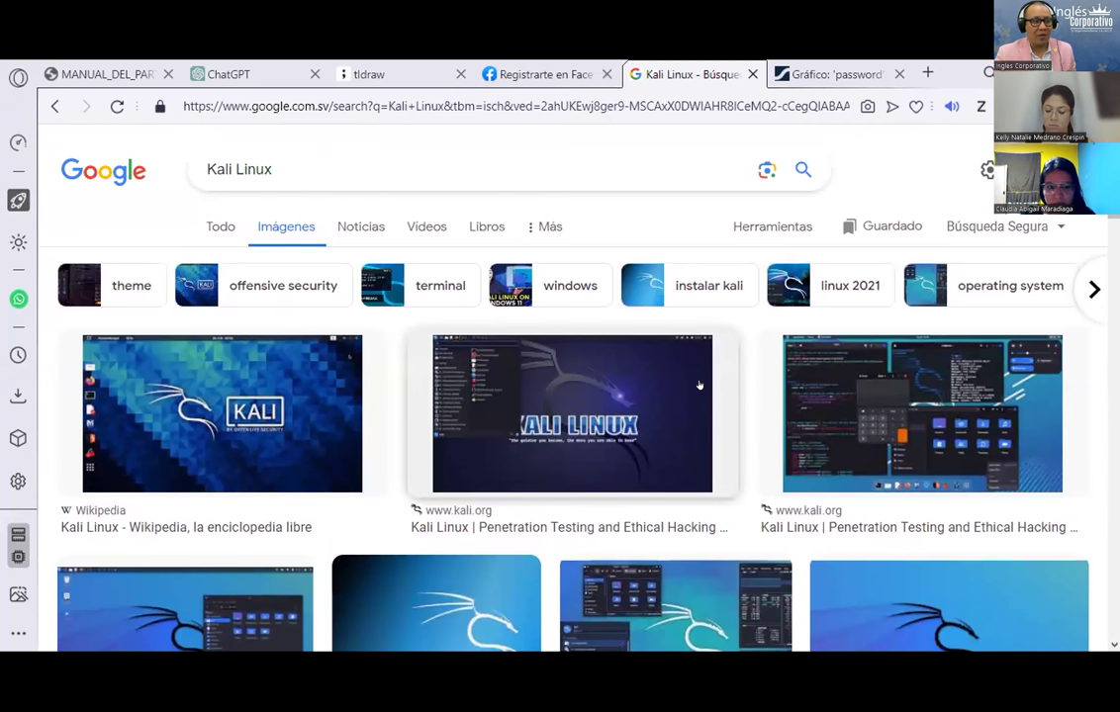
{"action": "left_click", "coordinate": [839, 69]}
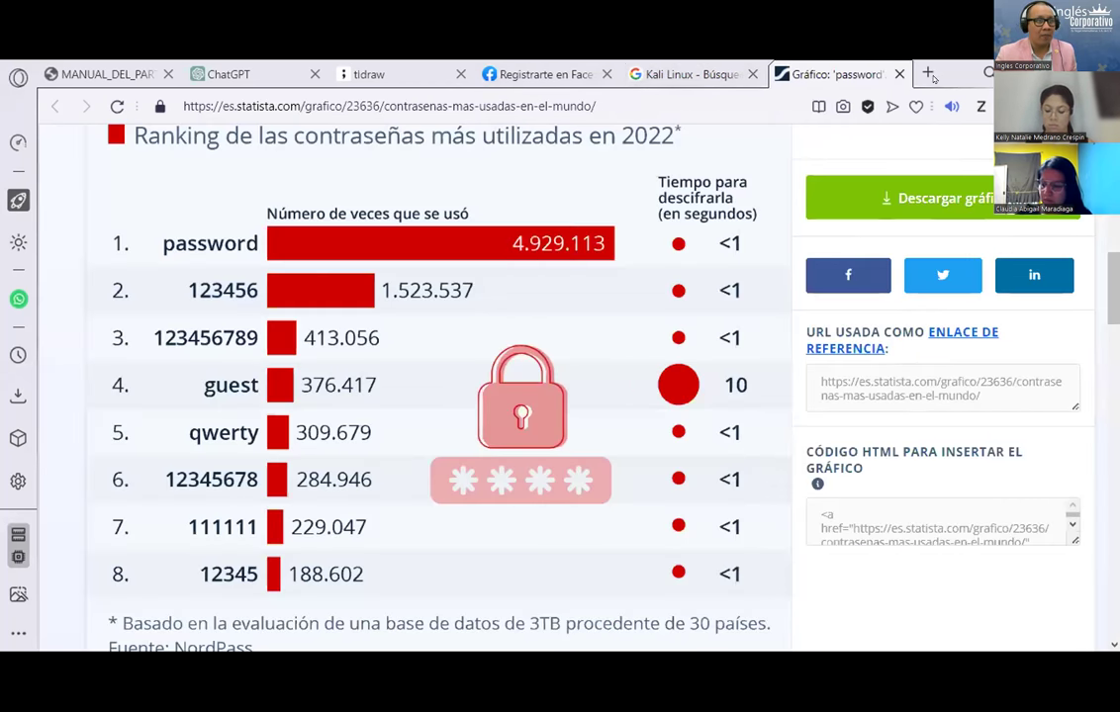
{"action": "left_click", "coordinate": [396, 65]}
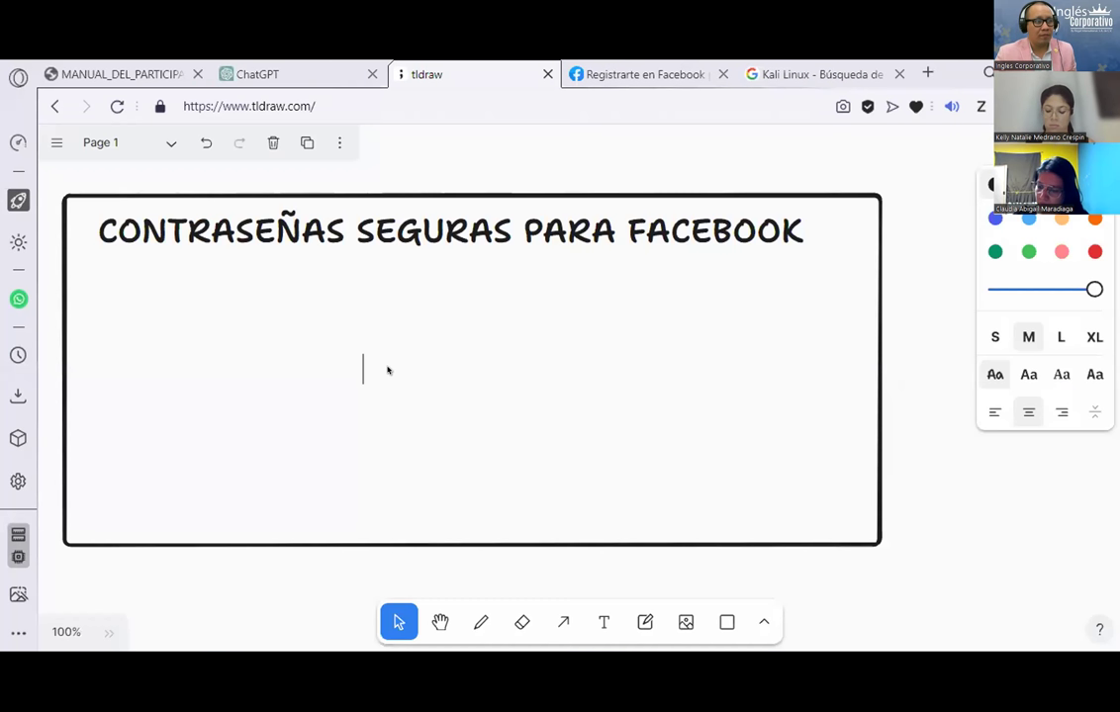
Step: Add a text box mid-frame holding a sample strong password of letters, digits and symbols
{"action": "left_click", "coordinate": [603, 621]}
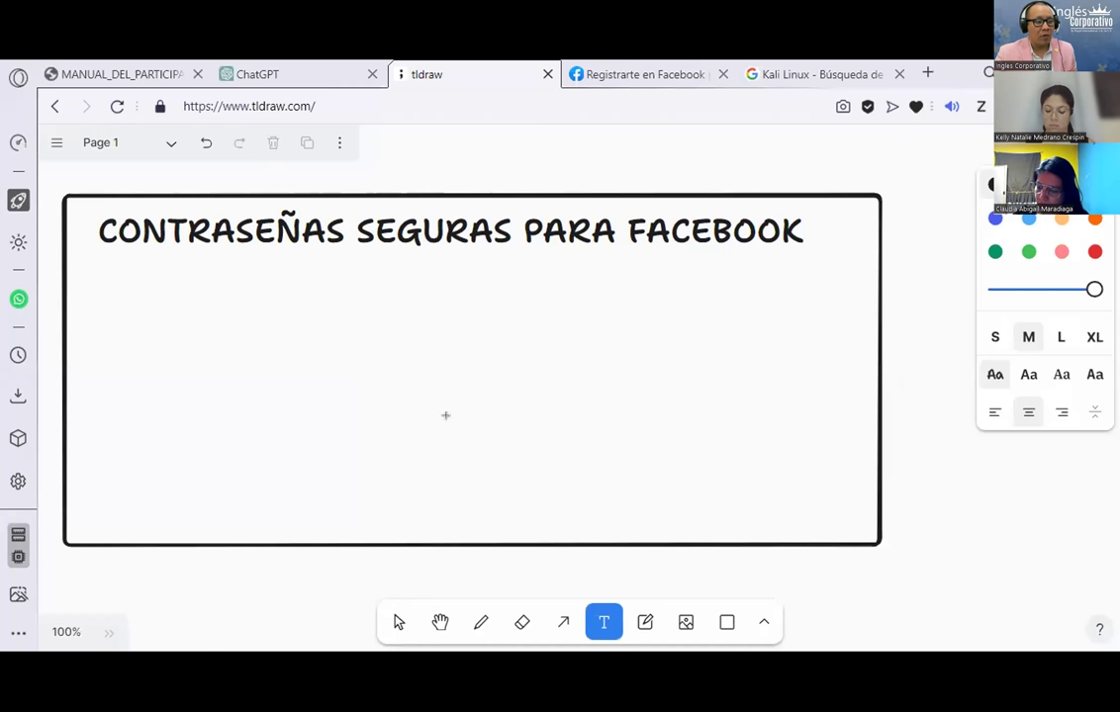
{"action": "left_click", "coordinate": [334, 332]}
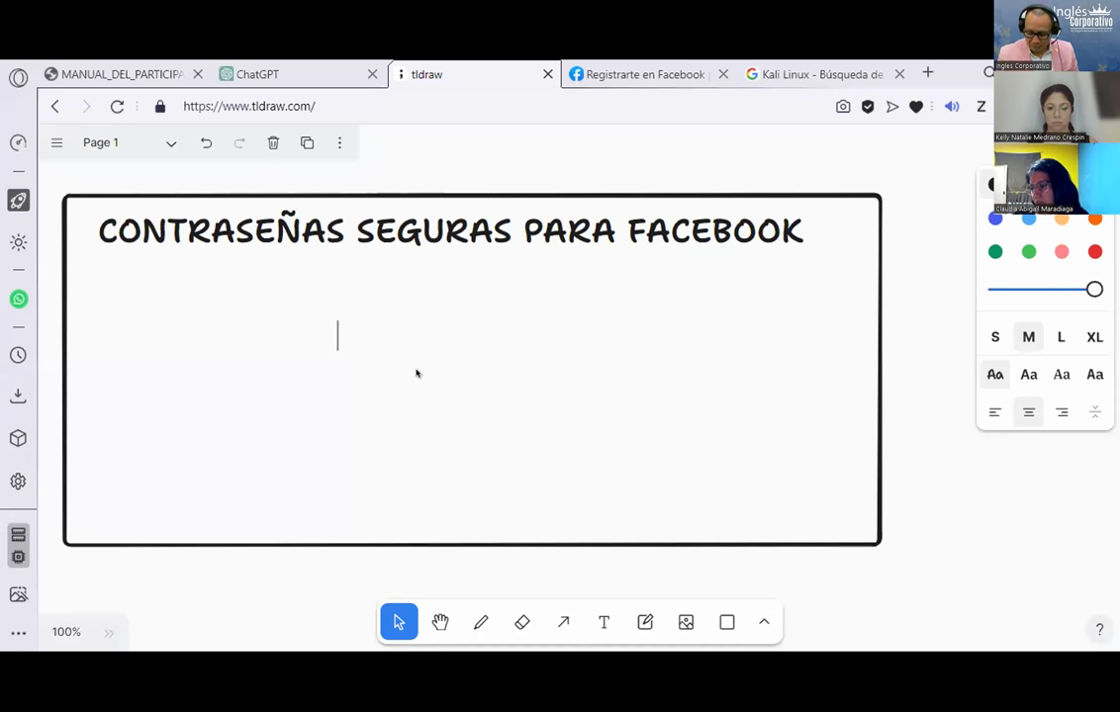
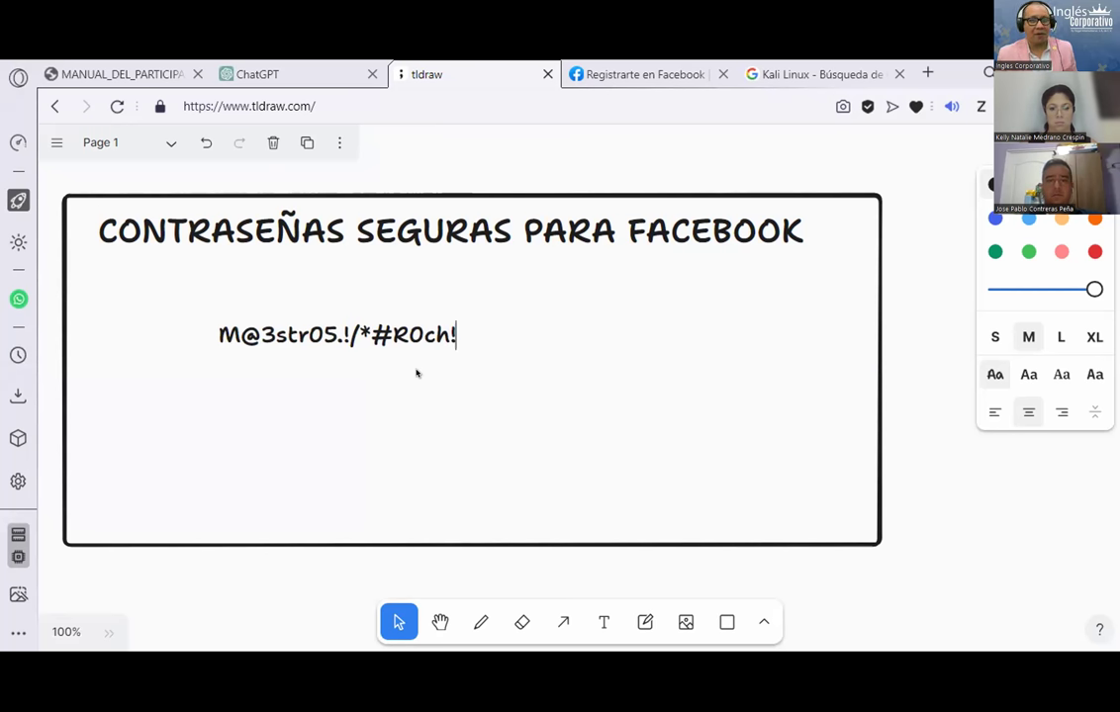
{"action": "left_click", "coordinate": [405, 343]}
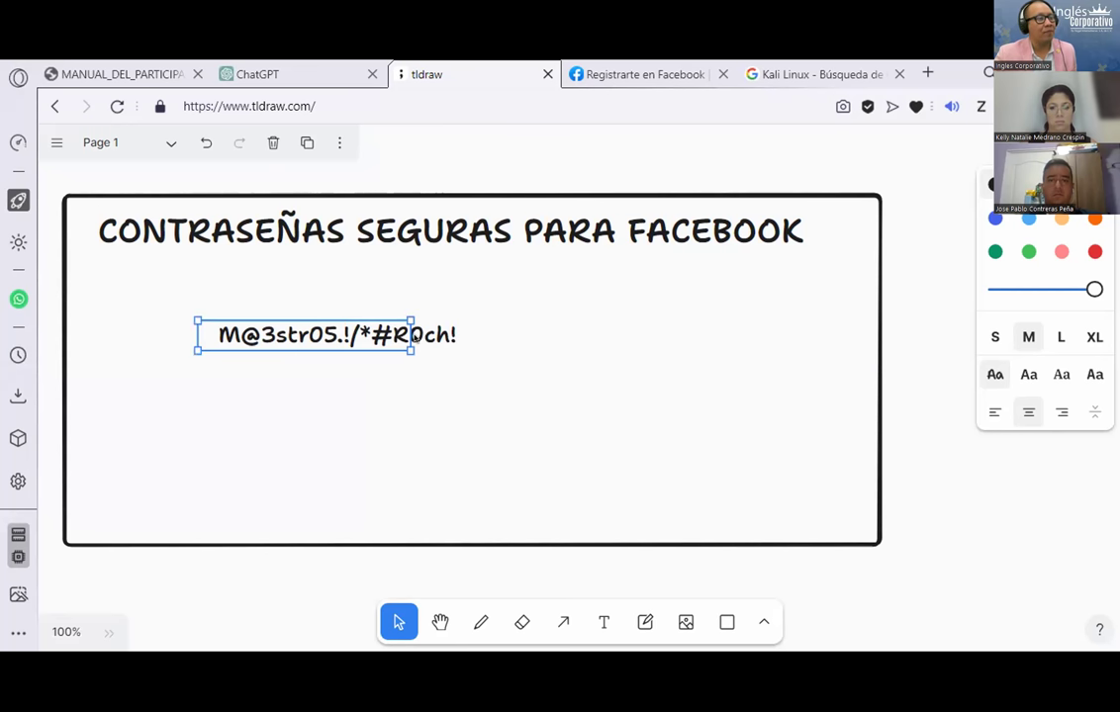
Step: Make the sample password red and enlarge it to over twice its size
{"action": "left_click_drag", "start_coordinate": [411, 350], "coordinate": [594, 383]}
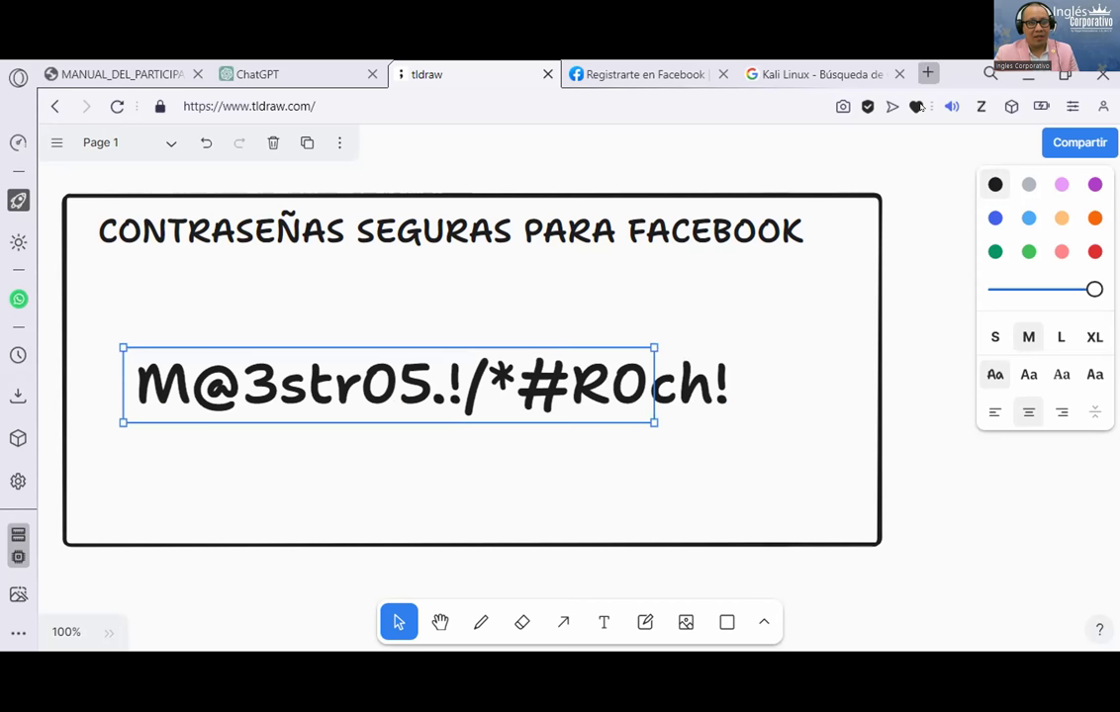
{"action": "left_click", "coordinate": [1095, 252]}
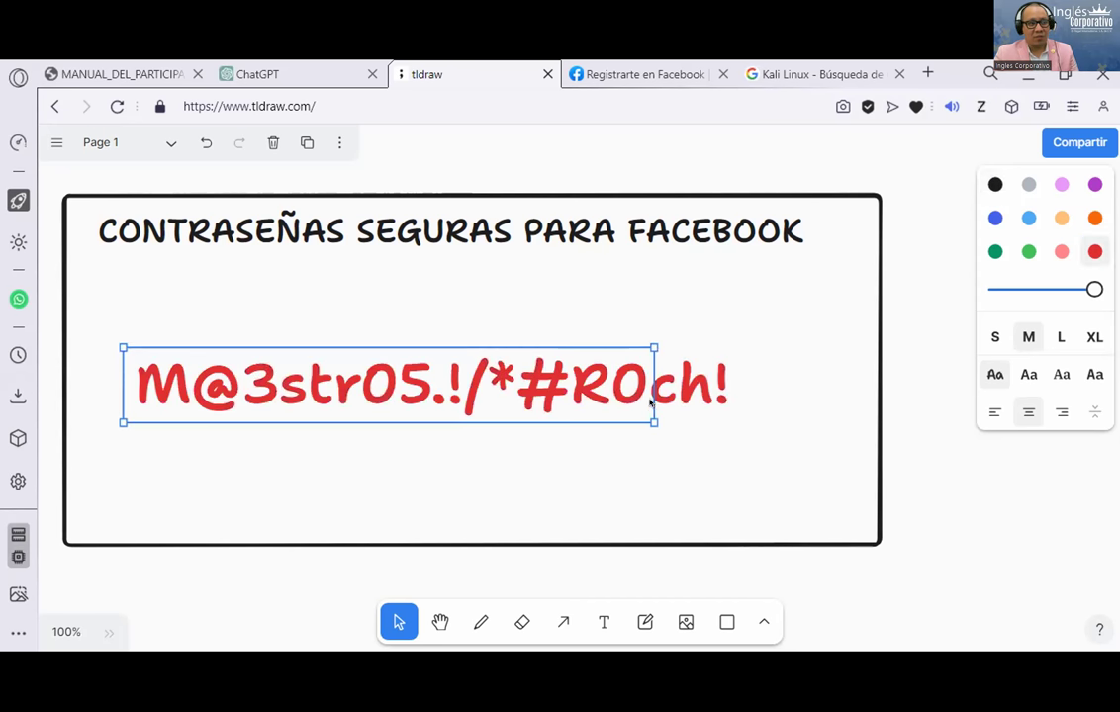
{"action": "left_click_drag", "start_coordinate": [651, 399], "coordinate": [719, 435]}
{"action": "key", "text": "Escape"}
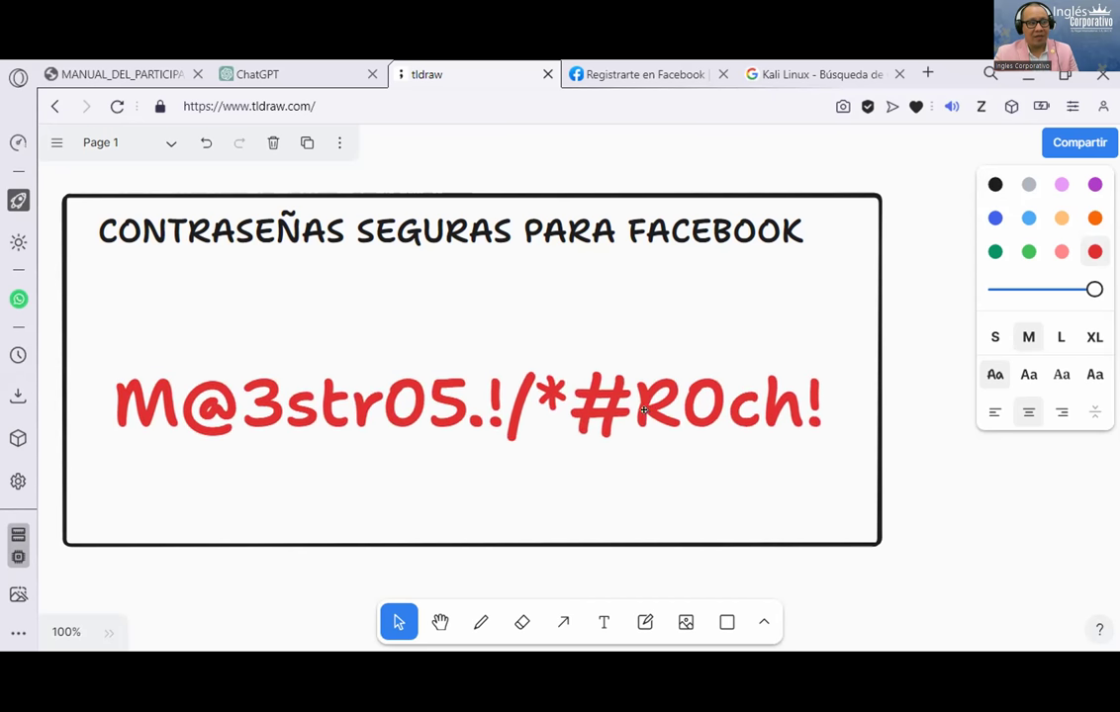
Step: Widen the title slightly, then bring up the ChatGPT new-chat page
{"action": "left_click", "coordinate": [626, 400]}
{"action": "left_click", "coordinate": [717, 243]}
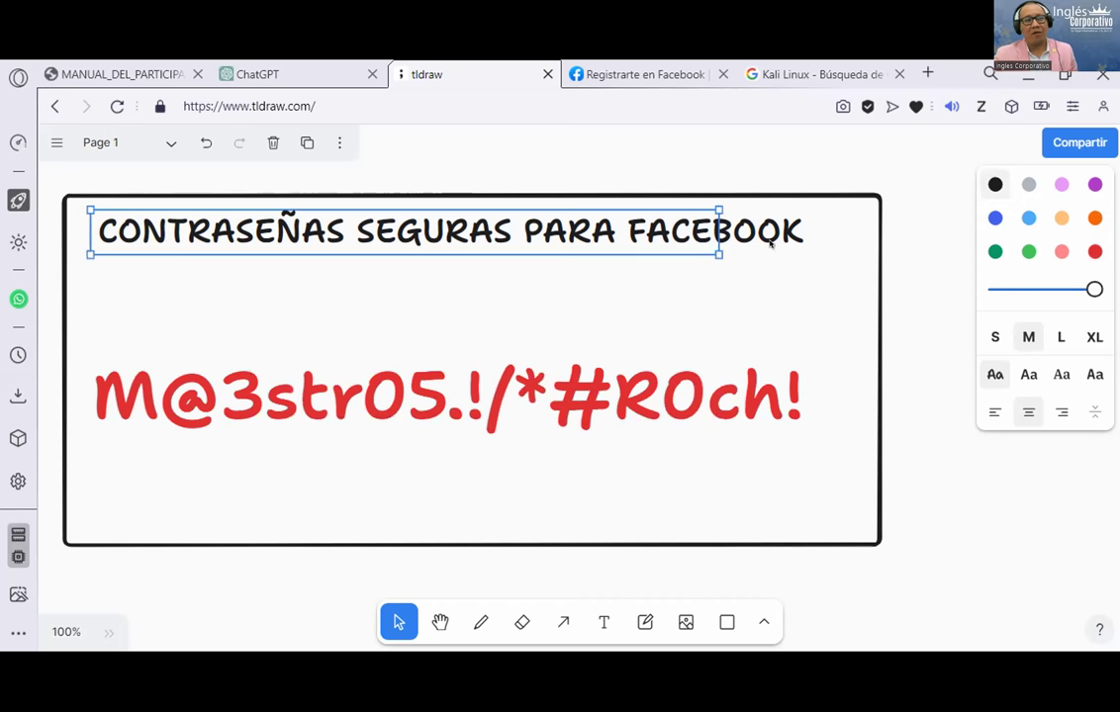
{"action": "left_click_drag", "start_coordinate": [717, 242], "coordinate": [745, 231]}
{"action": "left_click", "coordinate": [559, 416]}
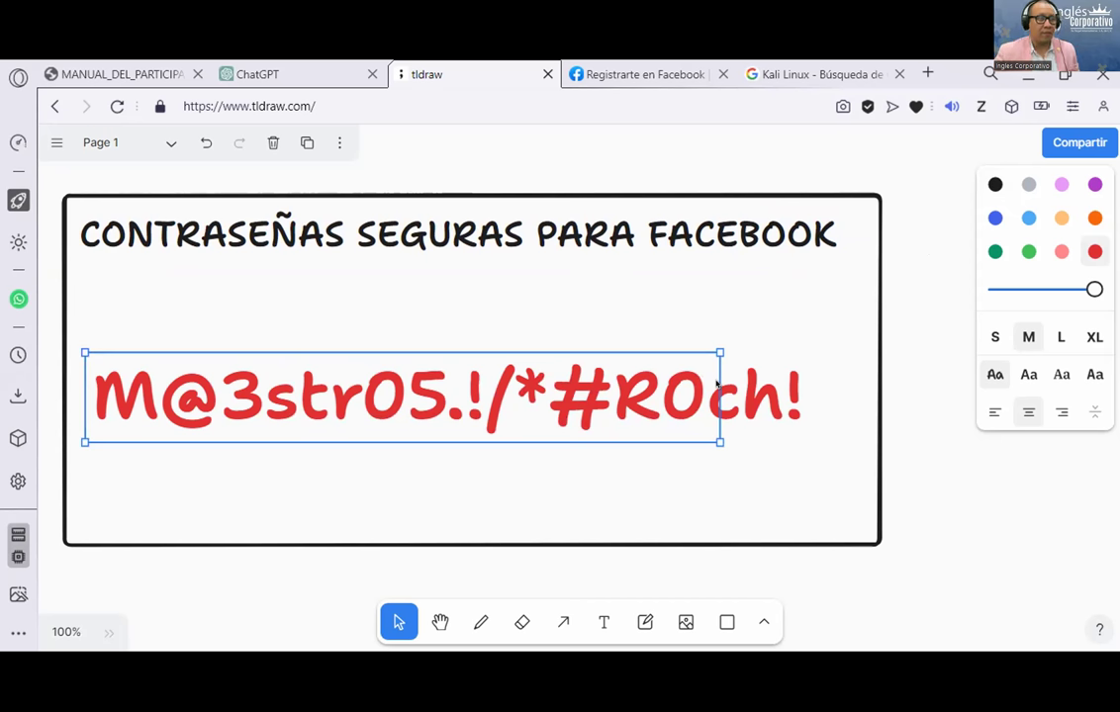
{"action": "left_click", "coordinate": [771, 74]}
{"action": "left_click", "coordinate": [297, 74]}
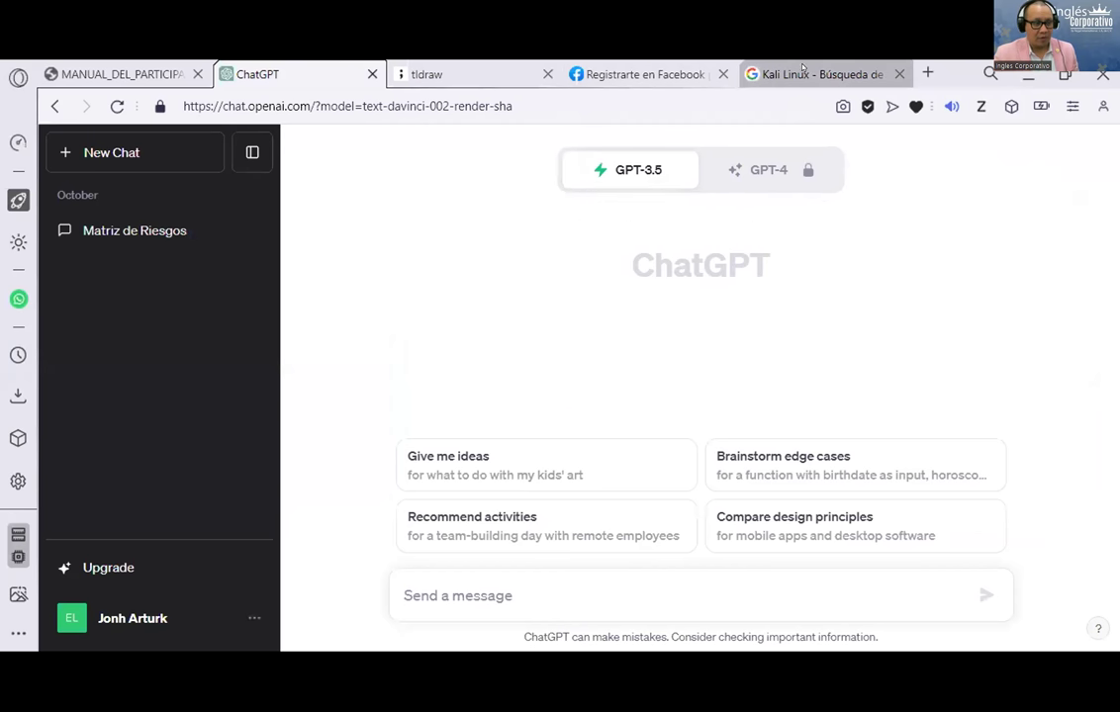
{"action": "left_click", "coordinate": [834, 77]}
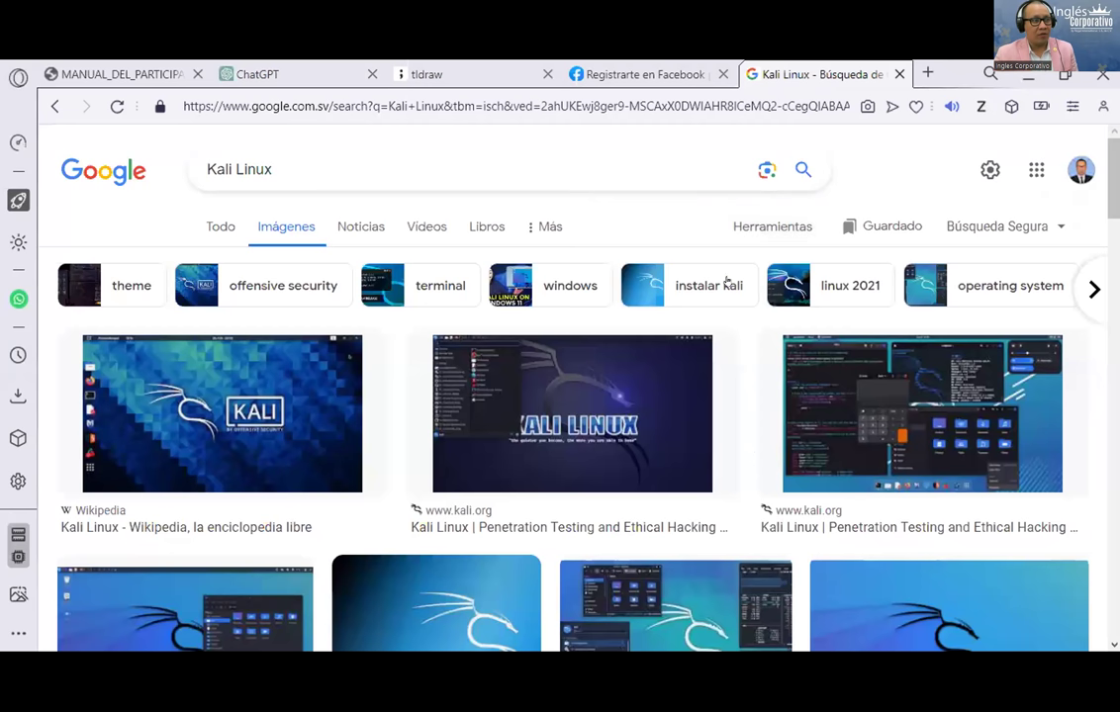
{"action": "left_click", "coordinate": [645, 70]}
{"action": "left_click", "coordinate": [436, 67]}
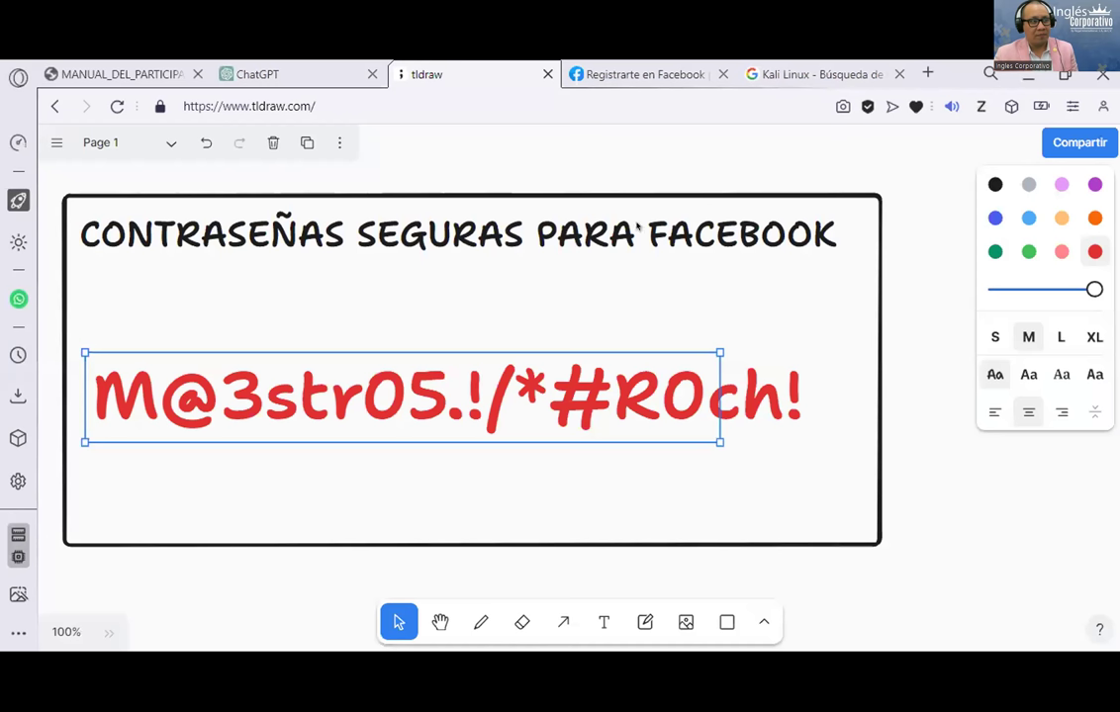
{"action": "left_click", "coordinate": [767, 70]}
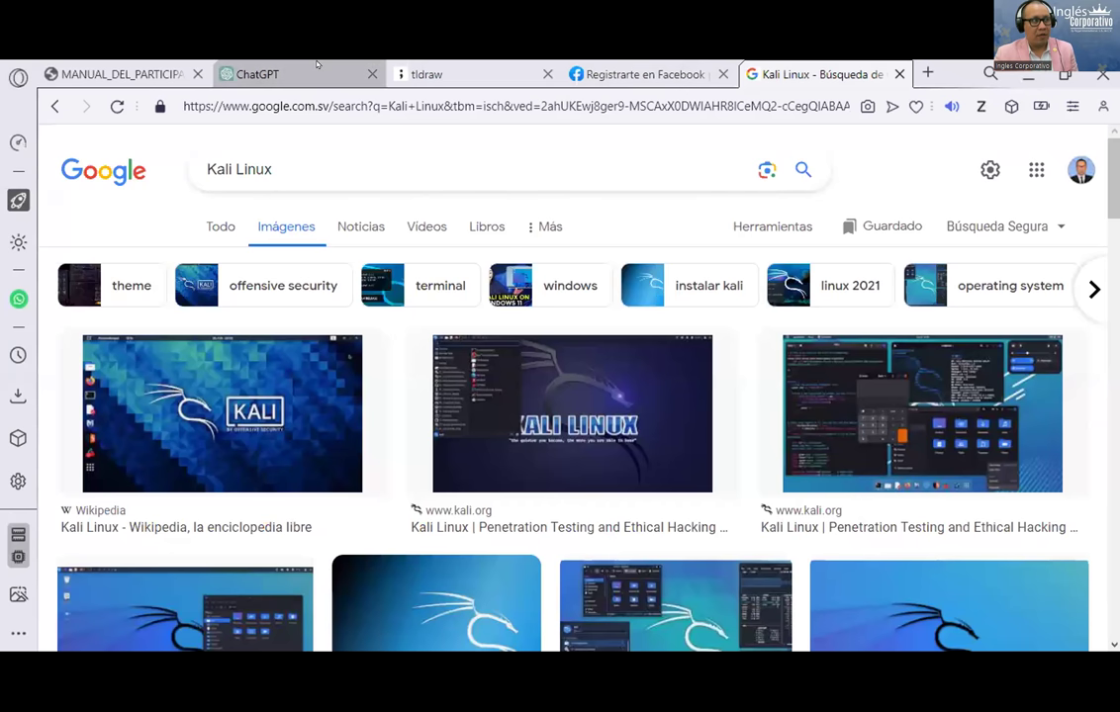
{"action": "left_click", "coordinate": [252, 71]}
Step: Write and send a Spanish prompt asking a 30-year cybersecurity analyst for 25 brief, clear password tips
{"action": "type", "text": "Actuar como uin an"}
{"action": "key", "text": "BackSpace"}
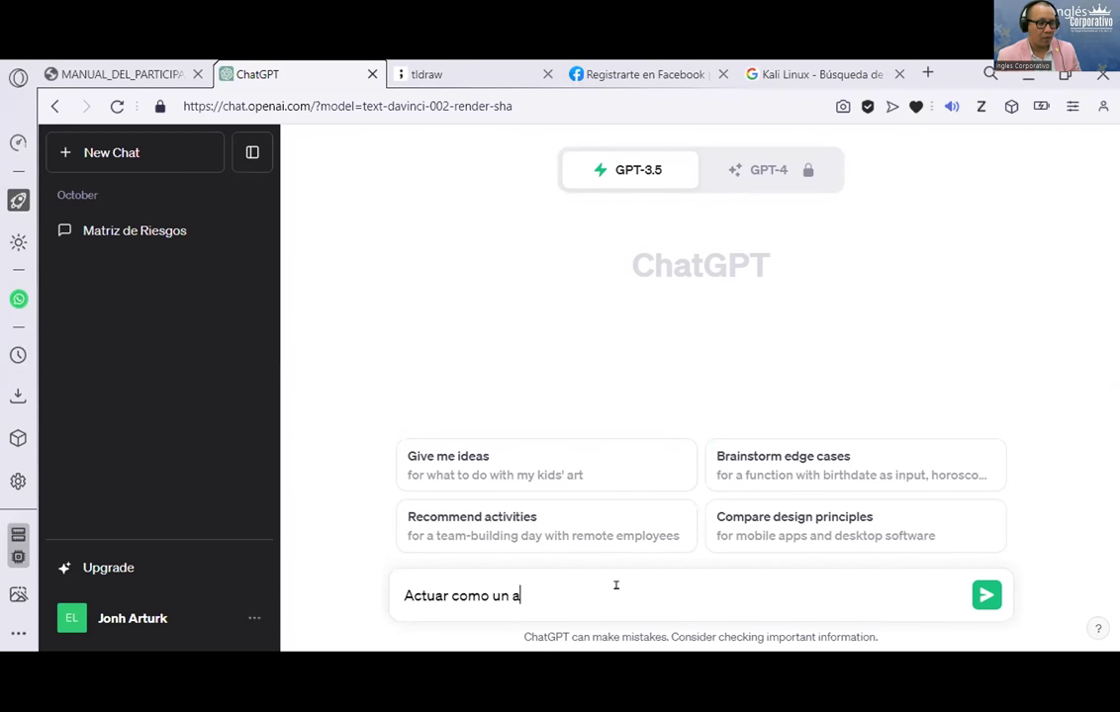
{"action": "type", "text": "de ciber"}
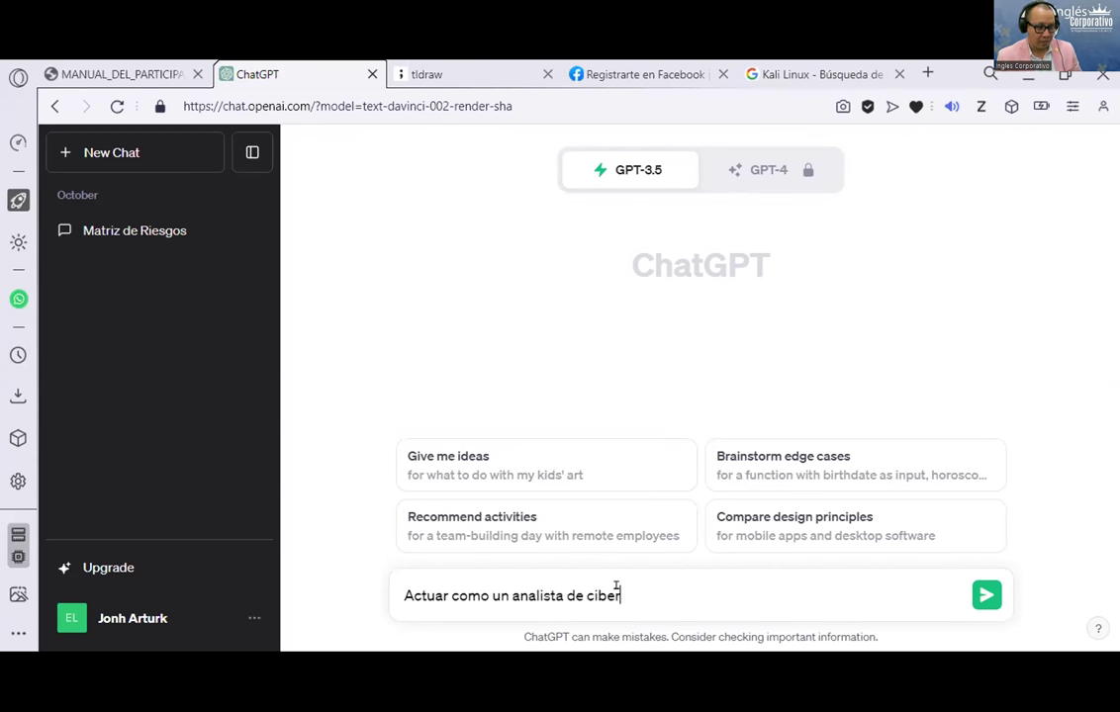
{"action": "type", "text": "seguridad de 30 años de experiencia, "}
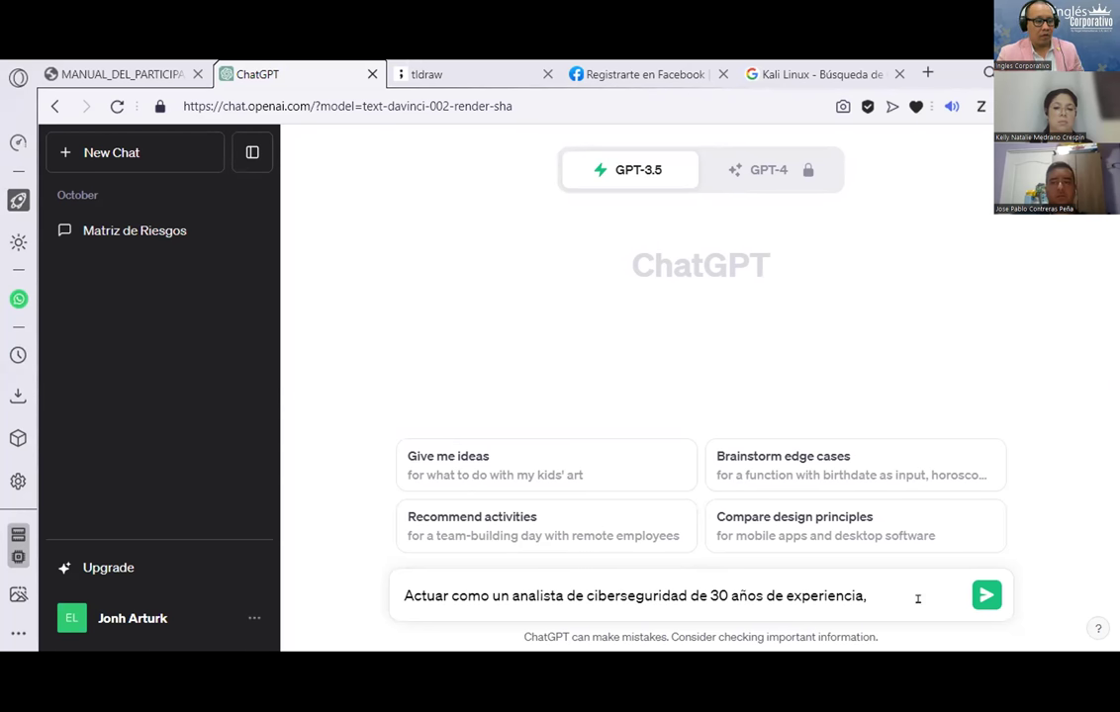
{"action": "type", "text": "si estoy corri"}
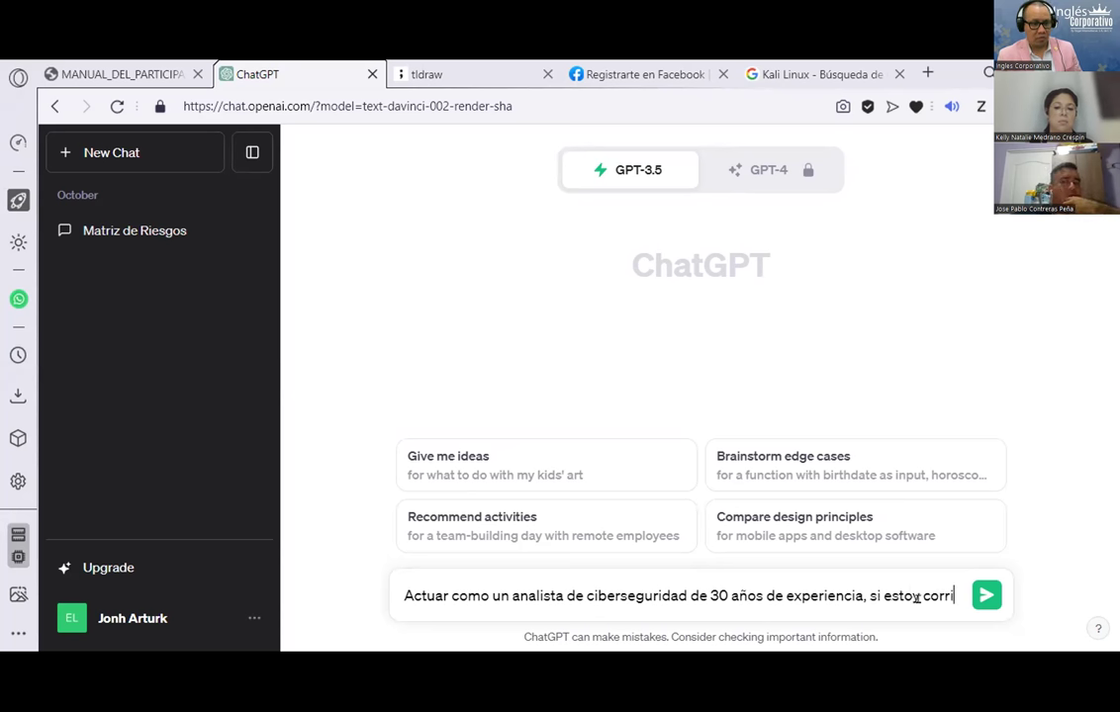
{"action": "type", "text": "endo una camp"}
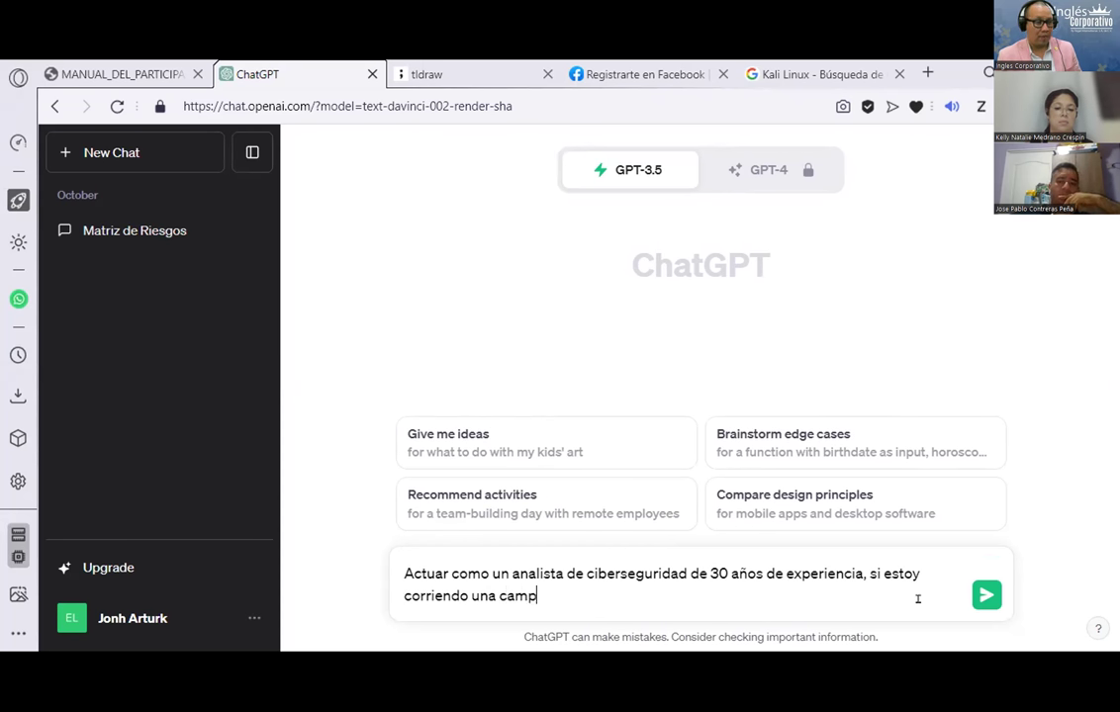
{"action": "type", "text": "aña de %"}
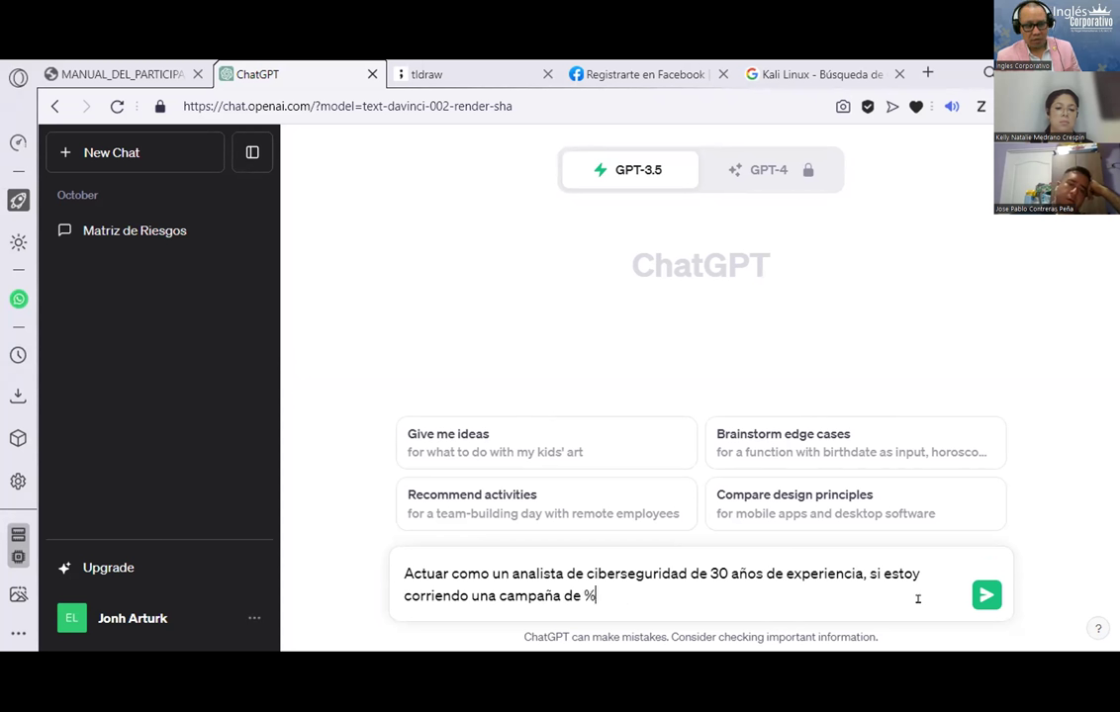
{"action": "key", "text": "BackSpace"}
{"action": "type", "text": "$1000"}
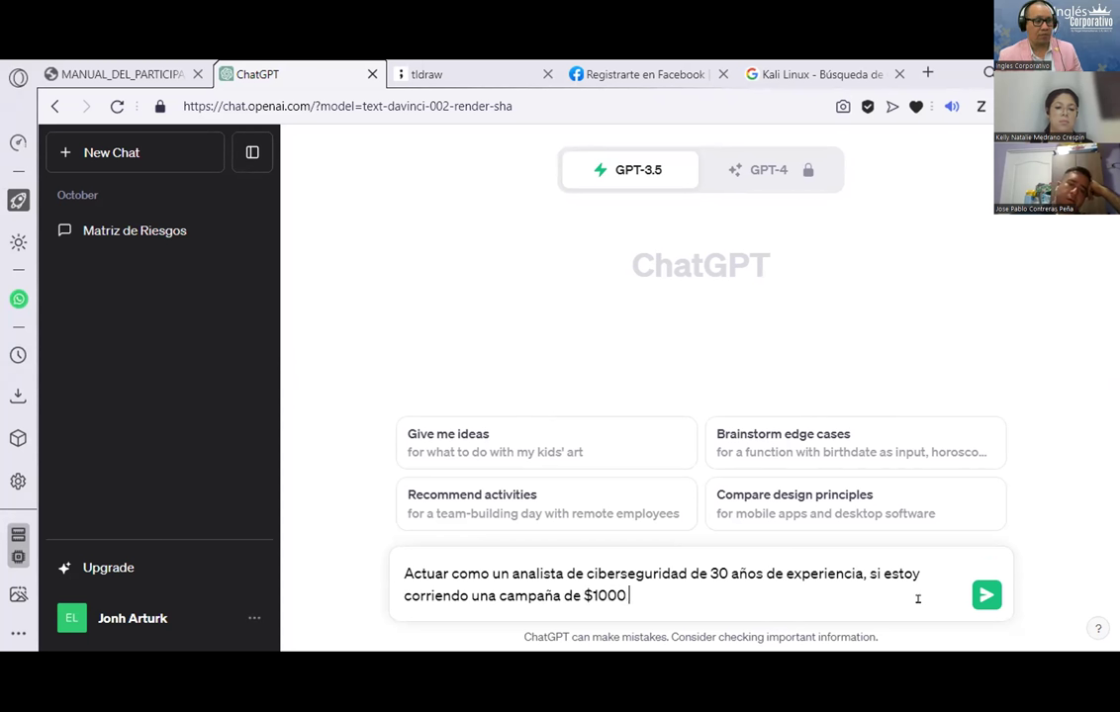
{"action": "type", "text": " de pauta en face"}
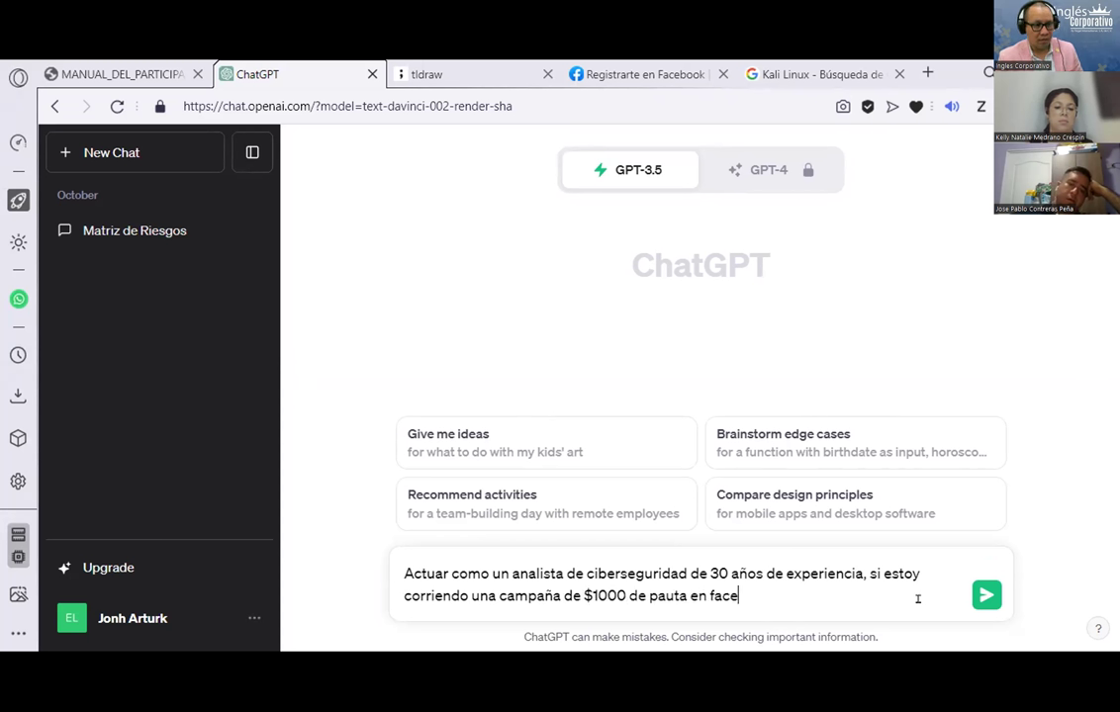
{"action": "type", "text": "book ADS "}
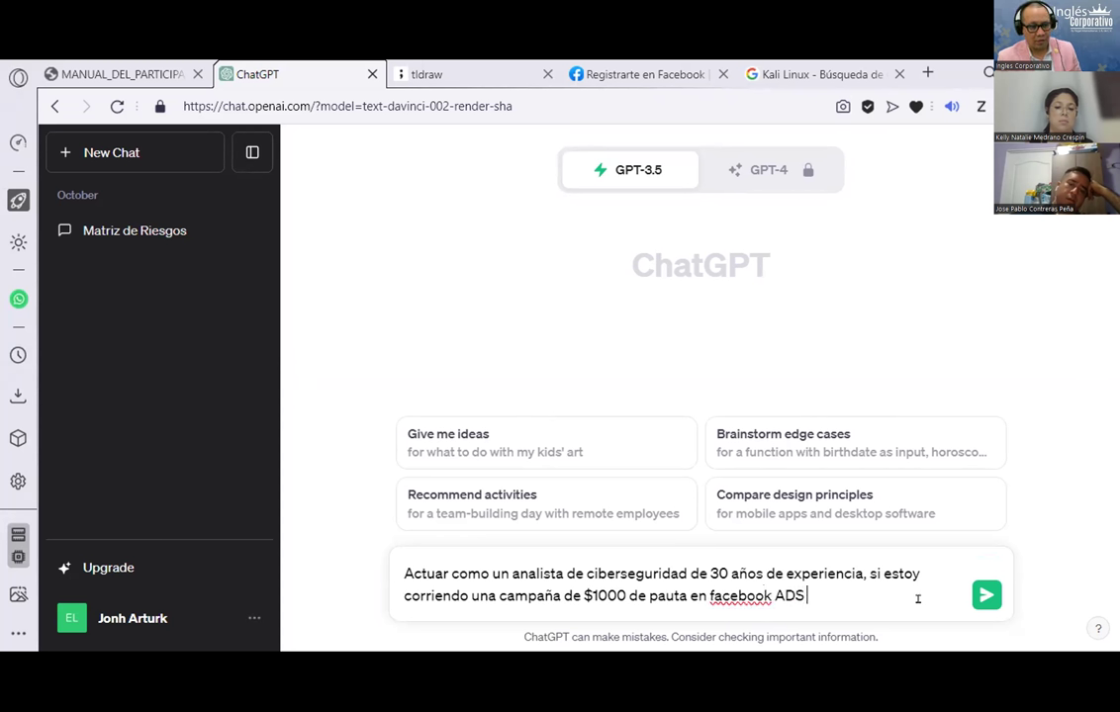
{"action": "type", "text": "de "}
{"action": "type", "text": "e un cliente, cual es"}
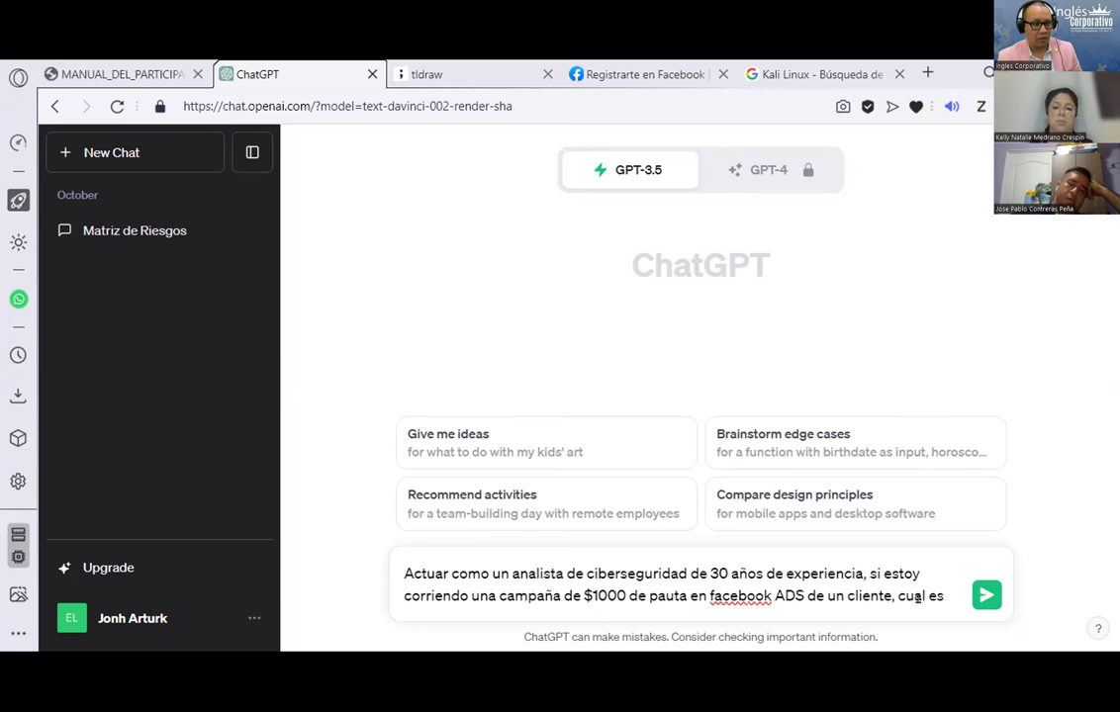
{"action": "type", "text": " son las mejores contraseñas para pt"}
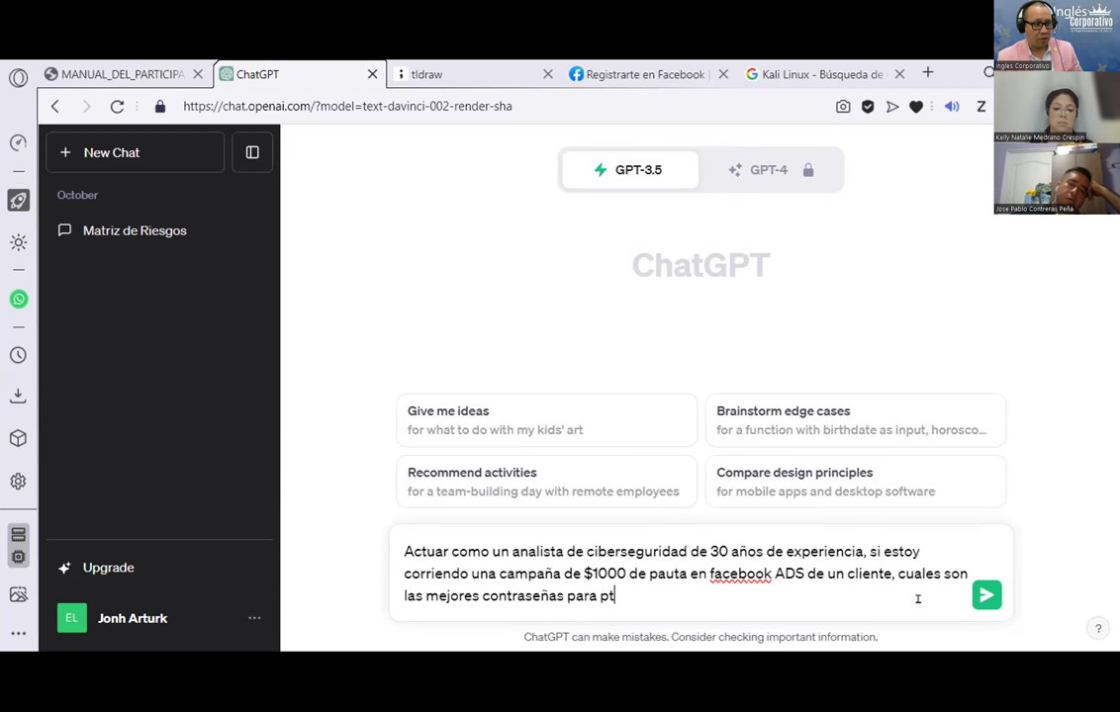
{"action": "key", "text": "BackSpace"}
{"action": "type", "text": "rotegerme de un cib"}
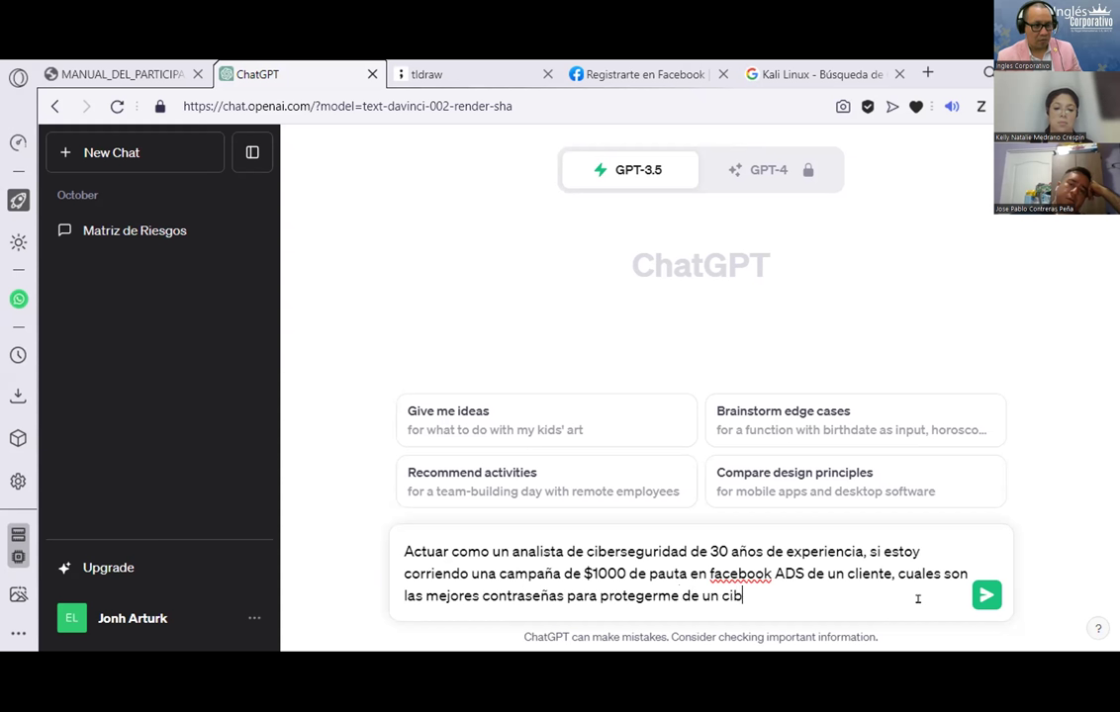
{"action": "type", "text": "erataque"}
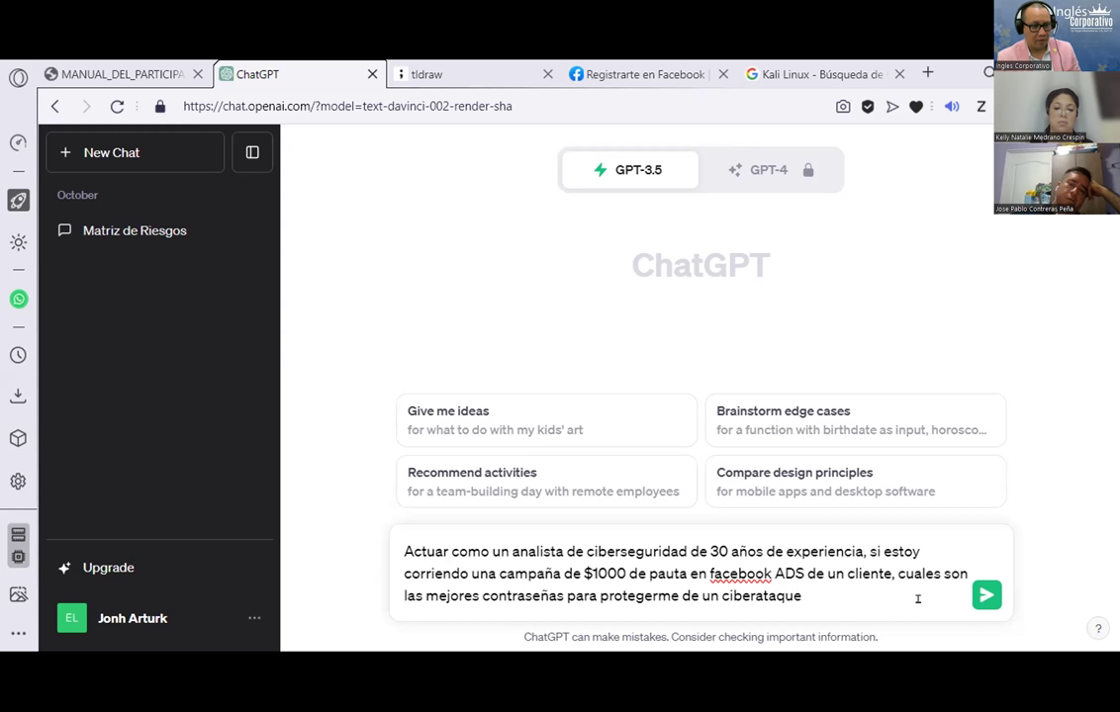
{"action": "type", "text": " en mi ACTIVO "}
{"action": "type", "text": "digital que es mi fan"}
{"action": "type", "text": "page y"}
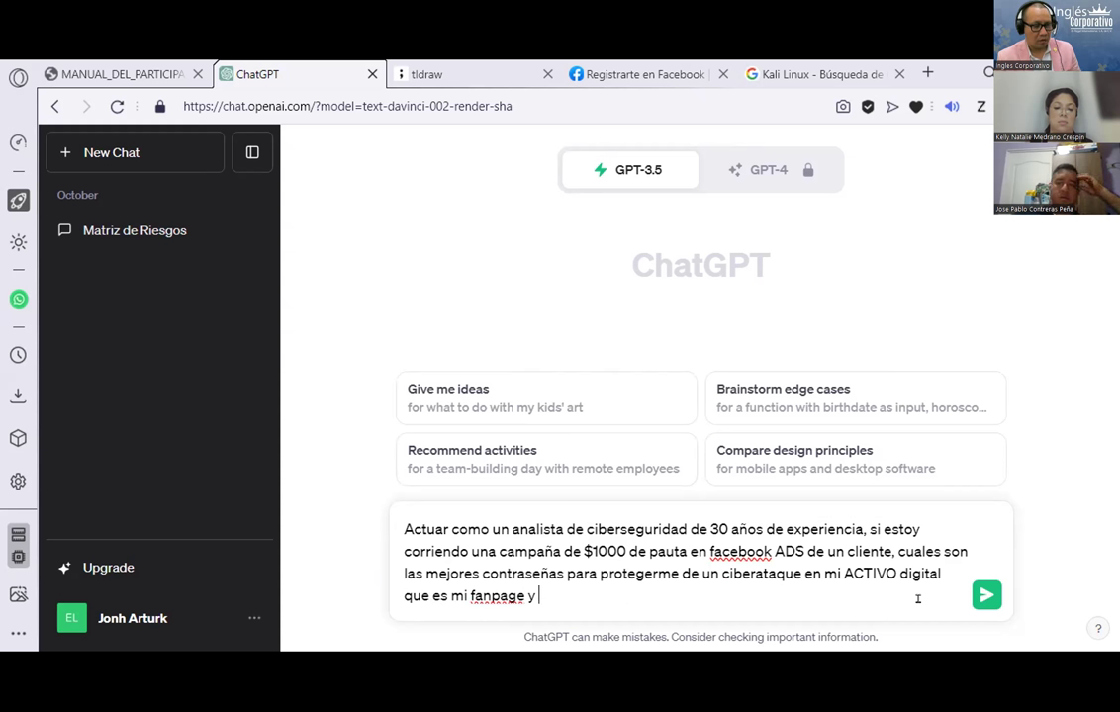
{"action": "type", "text": " marcas aso"}
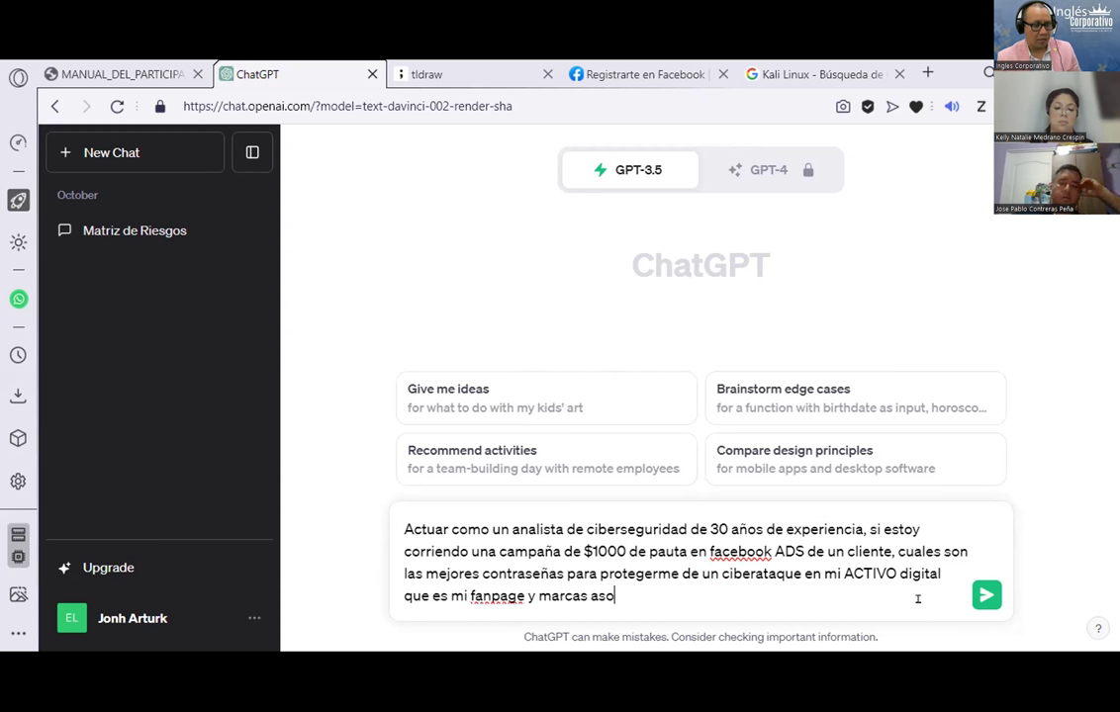
{"action": "type", "text": "ciadas. Los arvgum"}
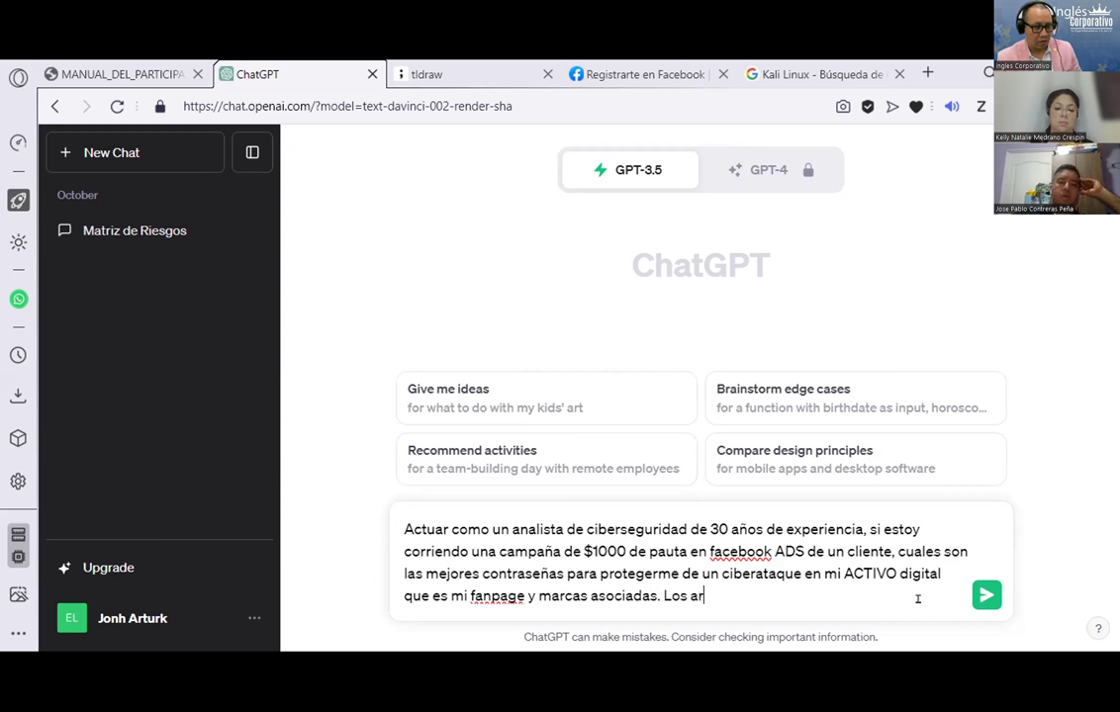
{"action": "key", "text": "BackSpace"}
{"action": "key", "text": "BackSpace"}
{"action": "key", "text": "BackSpace"}
{"action": "key", "text": "BackSpace"}
{"action": "type", "text": "gumentos "}
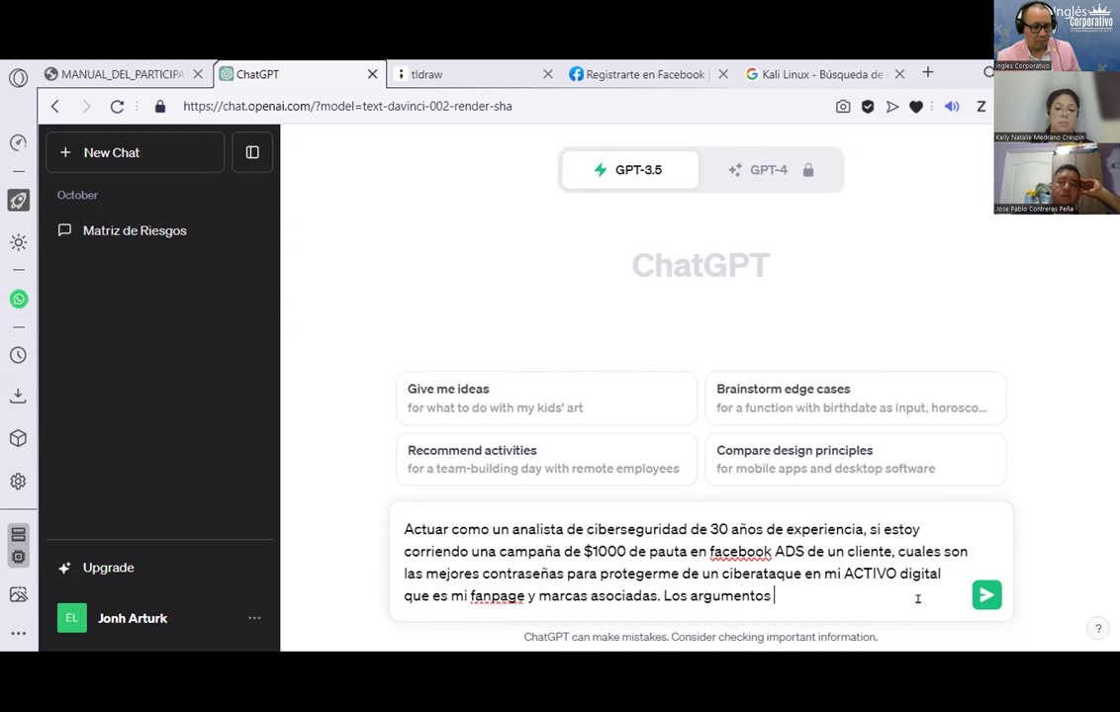
{"action": "type", "text": "tienen que s"}
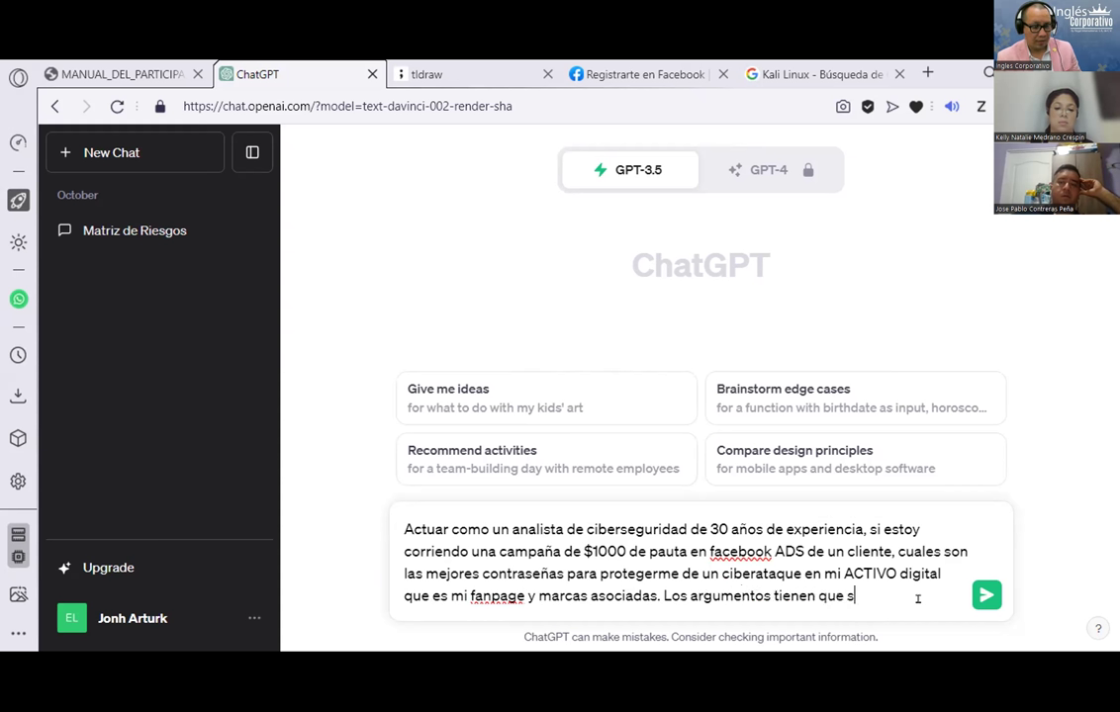
{"action": "type", "text": "er 2"}
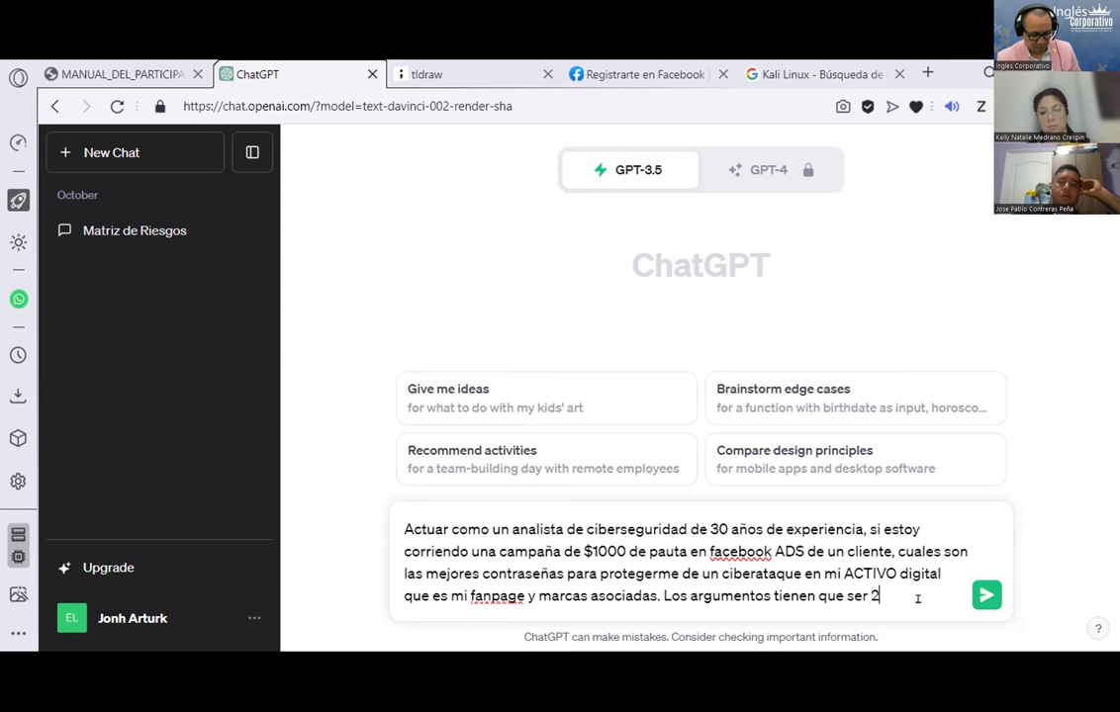
{"action": "type", "text": "5 recomne"}
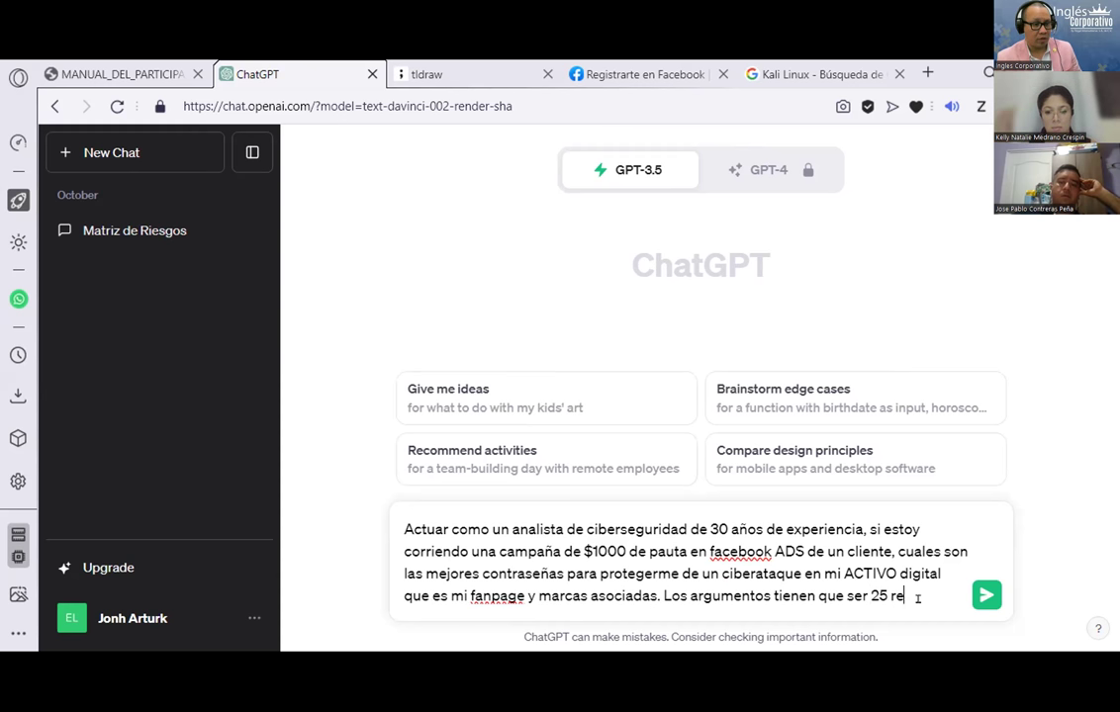
{"action": "key", "text": "BackSpace"}
{"action": "key", "text": "BackSpace"}
{"action": "type", "text": "enda"}
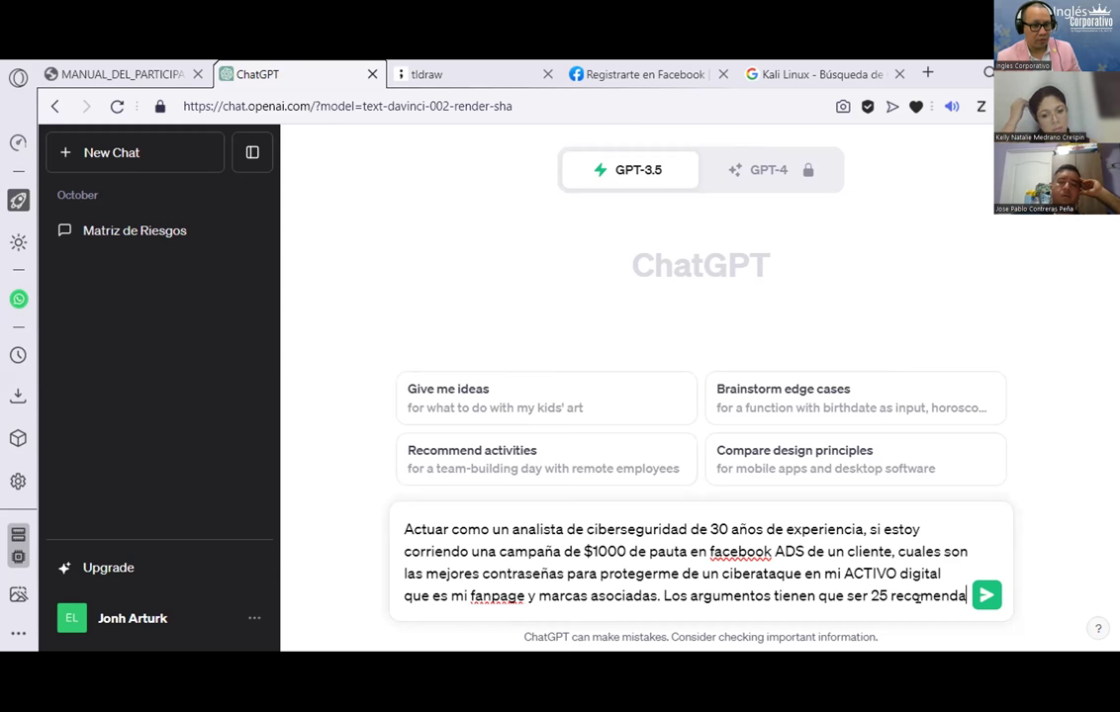
{"action": "type", "text": "ciones aplicando"}
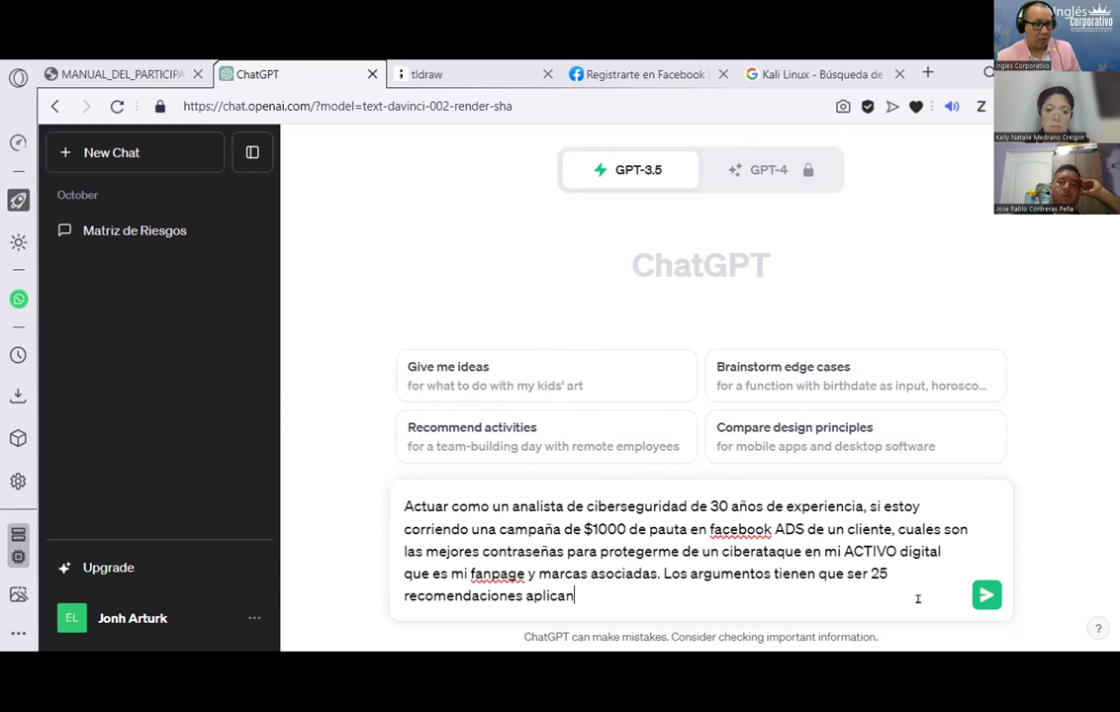
{"action": "key", "text": "BackSpace"}
{"action": "key", "text": "BackSpace"}
{"action": "key", "text": "BackSpace"}
{"action": "key", "text": "BackSpace"}
{"action": "key", "text": "BackSpace"}
{"action": "key", "text": "BackSpace"}
{"action": "key", "text": "BackSpace"}
{"action": "key", "text": "BackSpace"}
{"action": "key", "text": "BackSpace"}
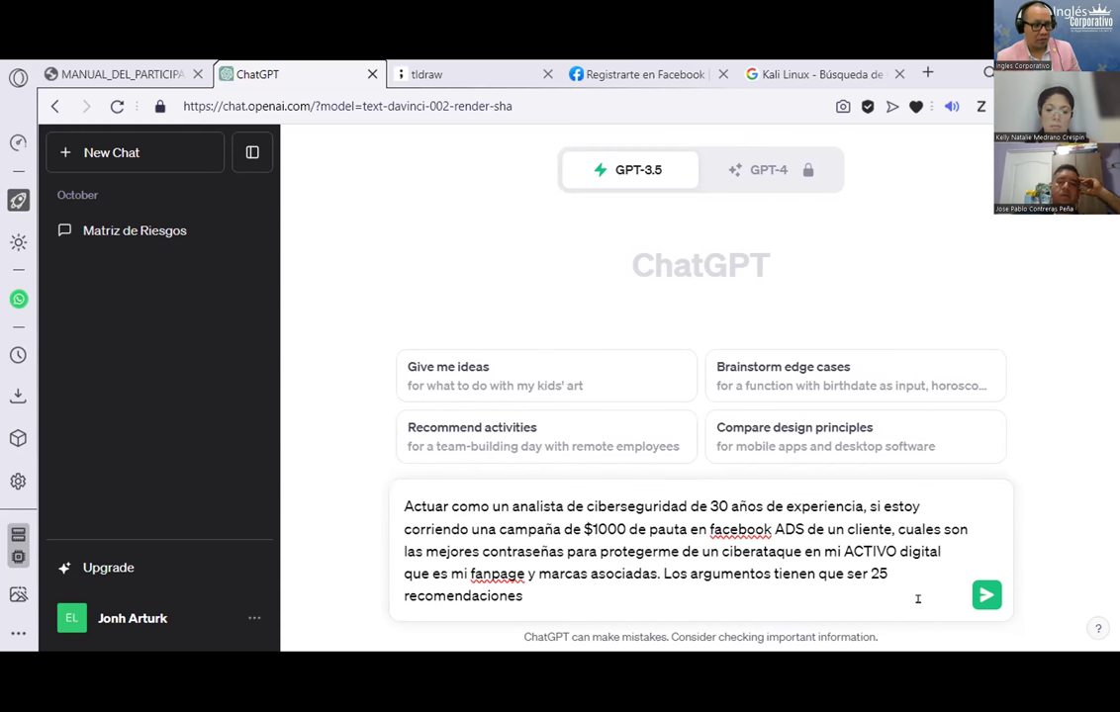
{"action": "type", "text": "d"}
{"action": "key", "text": "BackSpace"}
{"action": "type", "text": "sien"}
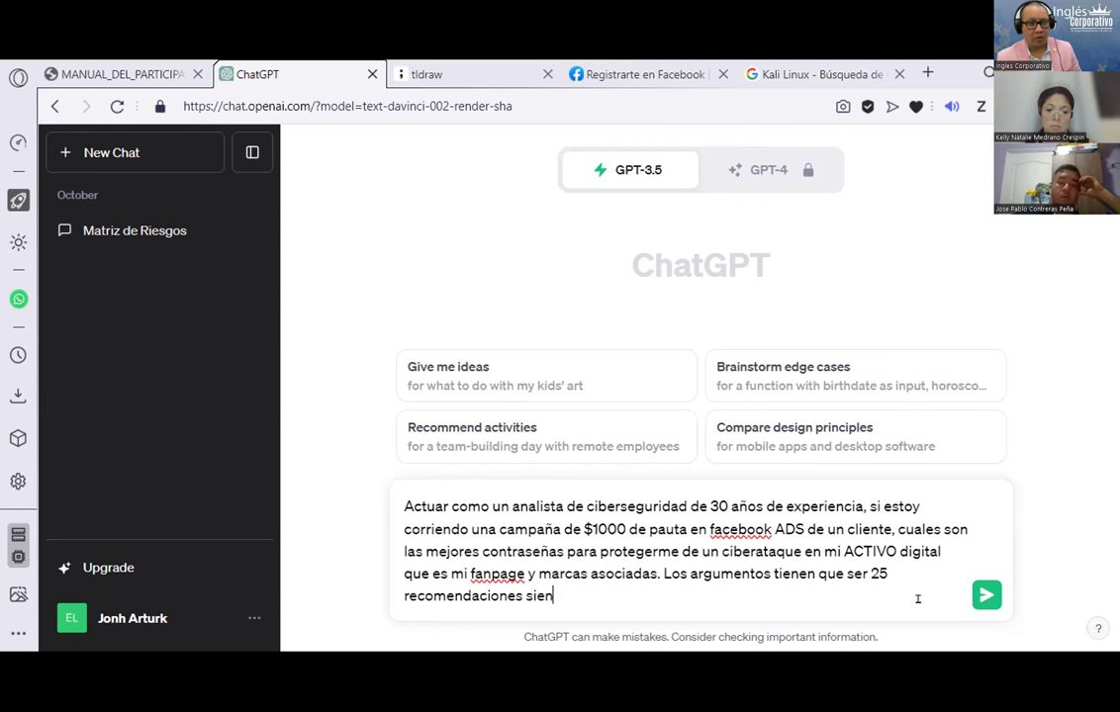
{"action": "type", "text": "do claros, breves, consisop"}
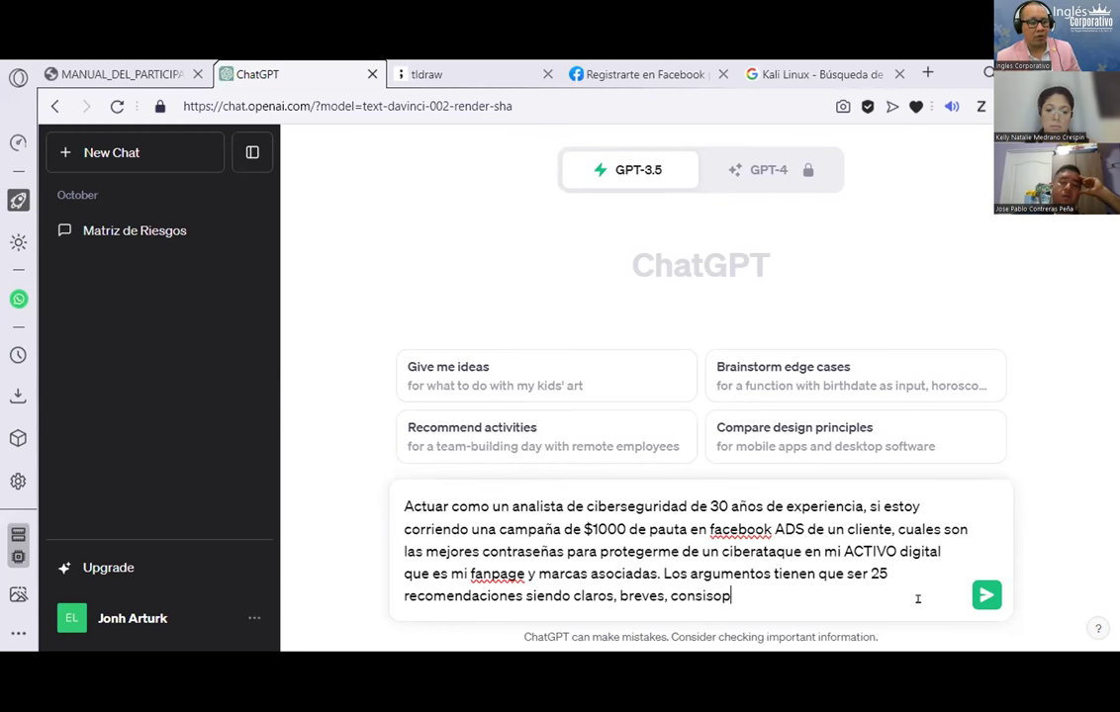
{"action": "type", "text": ":"}
{"action": "key", "text": "Return"}
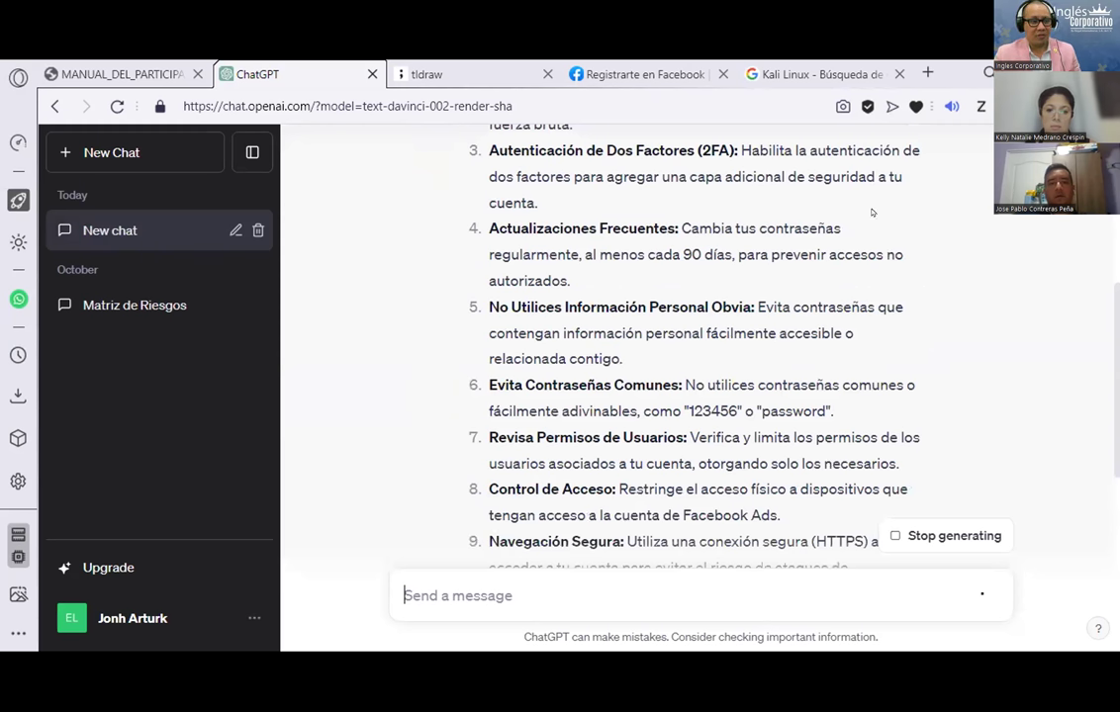
Step: Scroll through ChatGPT's numbered password-security reply as it generates
{"action": "scroll", "coordinate": [932, 367], "scroll_direction": "down", "scroll_amount": 5}
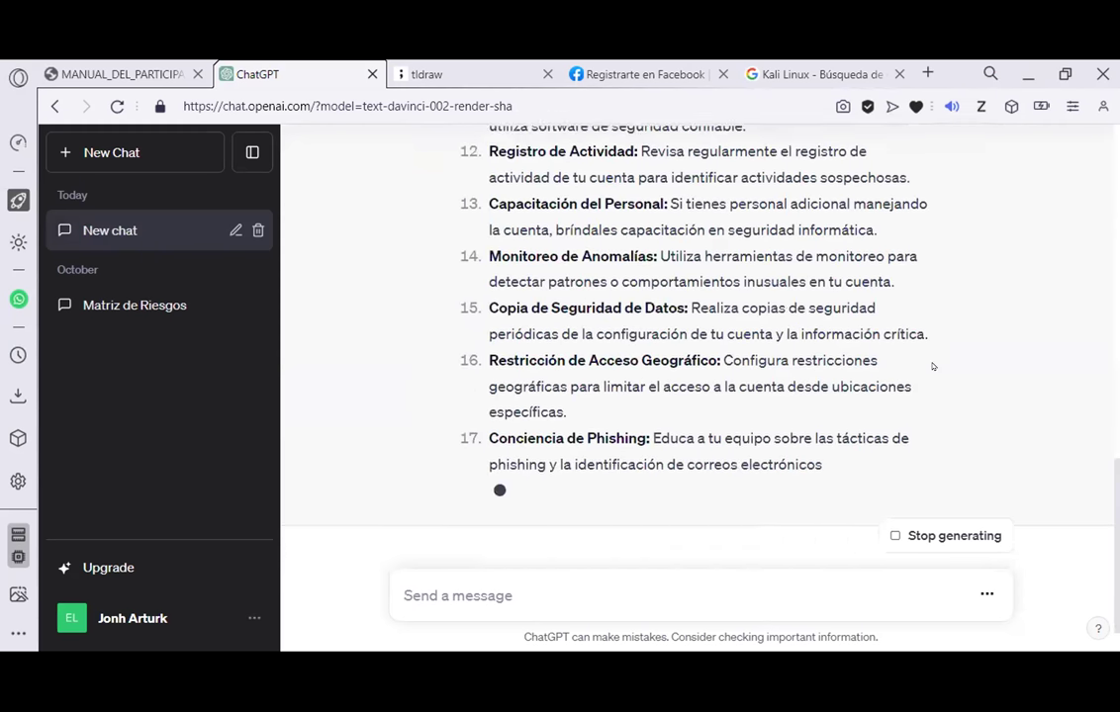
{"action": "scroll", "coordinate": [932, 367], "scroll_direction": "up", "scroll_amount": 3}
{"action": "scroll", "coordinate": [932, 367], "scroll_direction": "up", "scroll_amount": 4}
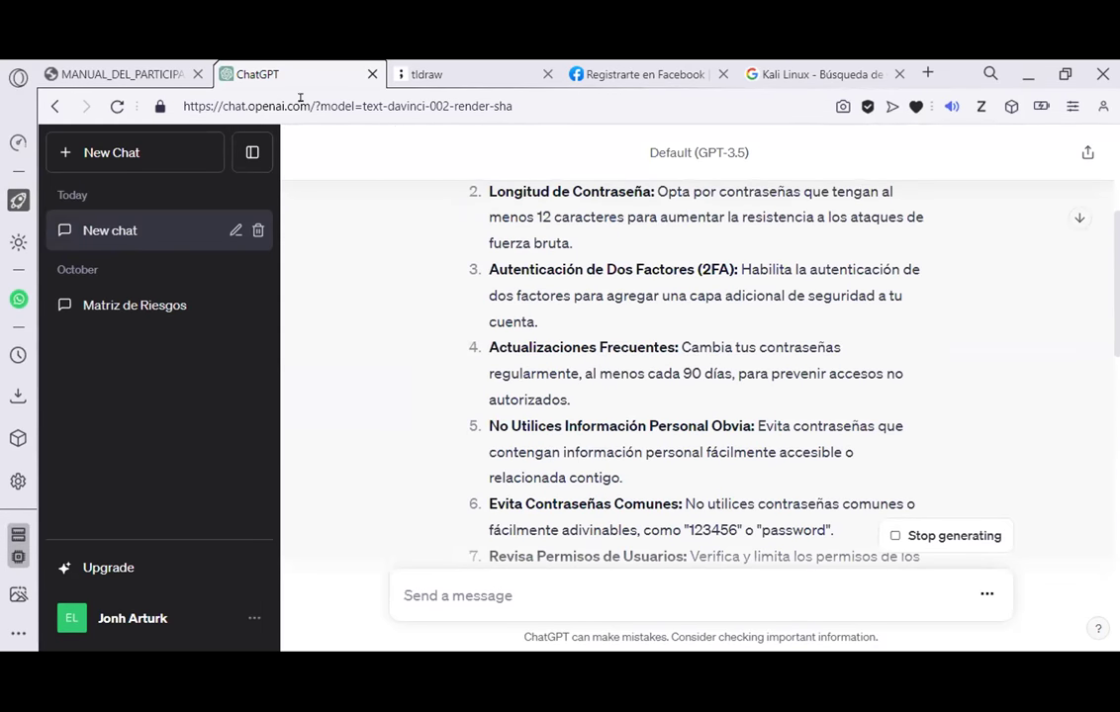
{"action": "left_click", "coordinate": [129, 74]}
{"action": "scroll", "coordinate": [441, 418], "scroll_direction": "down", "scroll_amount": 2}
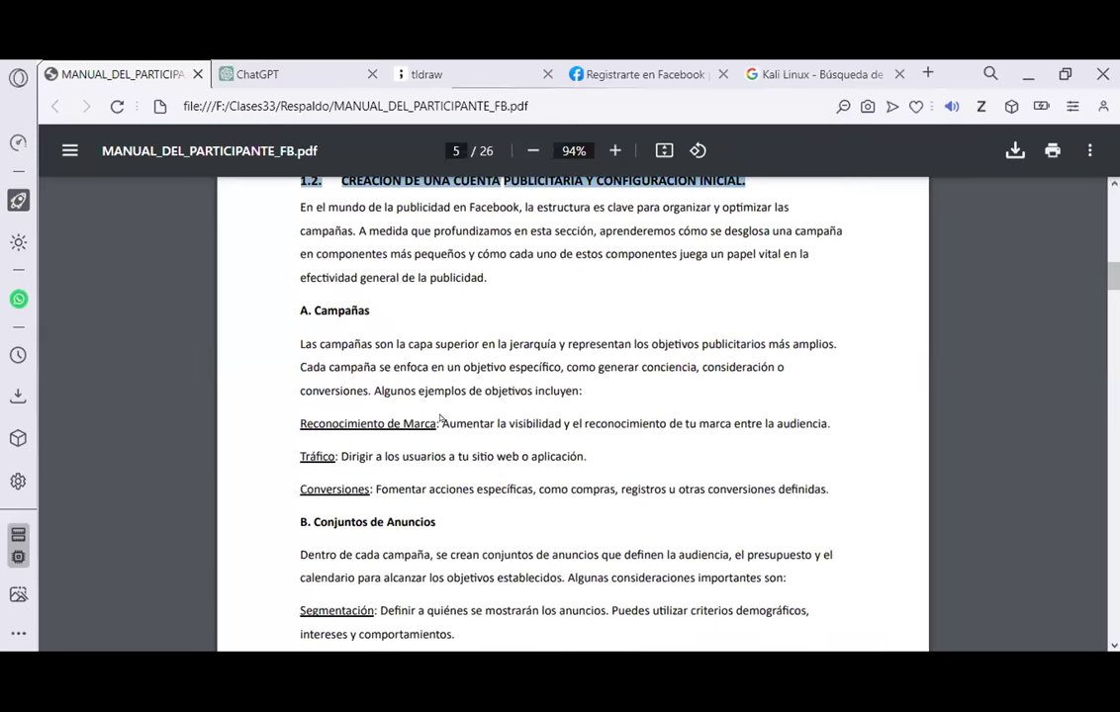
{"action": "scroll", "coordinate": [457, 440], "scroll_direction": "down", "scroll_amount": 2}
{"action": "scroll", "coordinate": [473, 463], "scroll_direction": "down", "scroll_amount": 4}
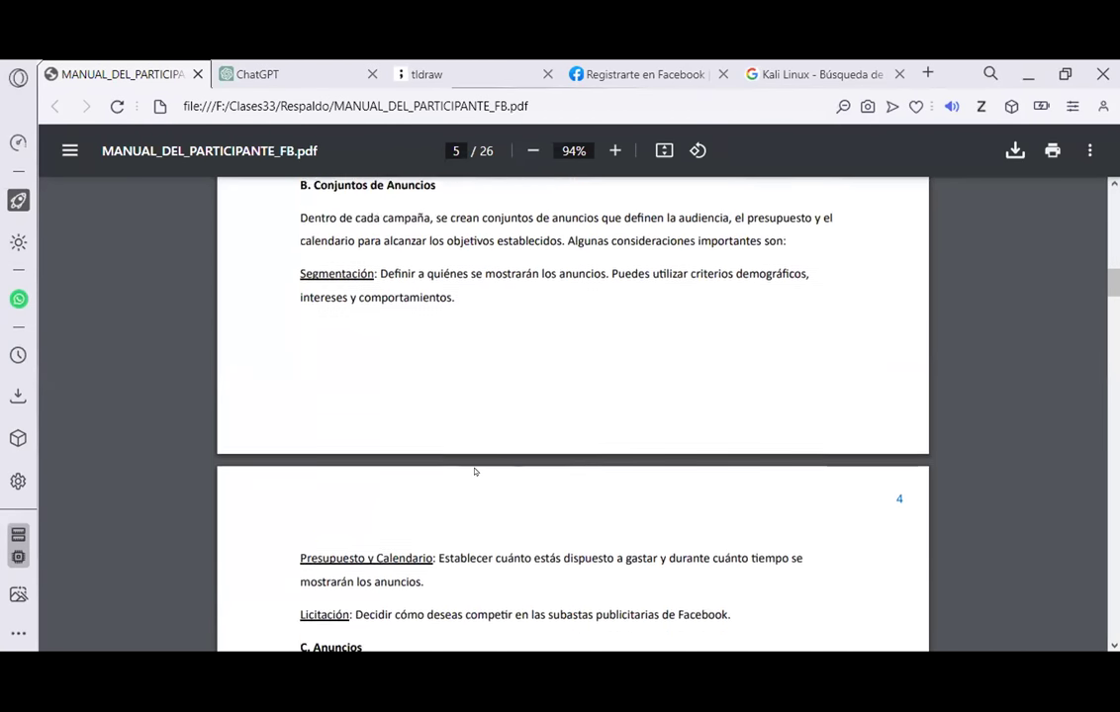
{"action": "scroll", "coordinate": [469, 464], "scroll_direction": "down", "scroll_amount": 3}
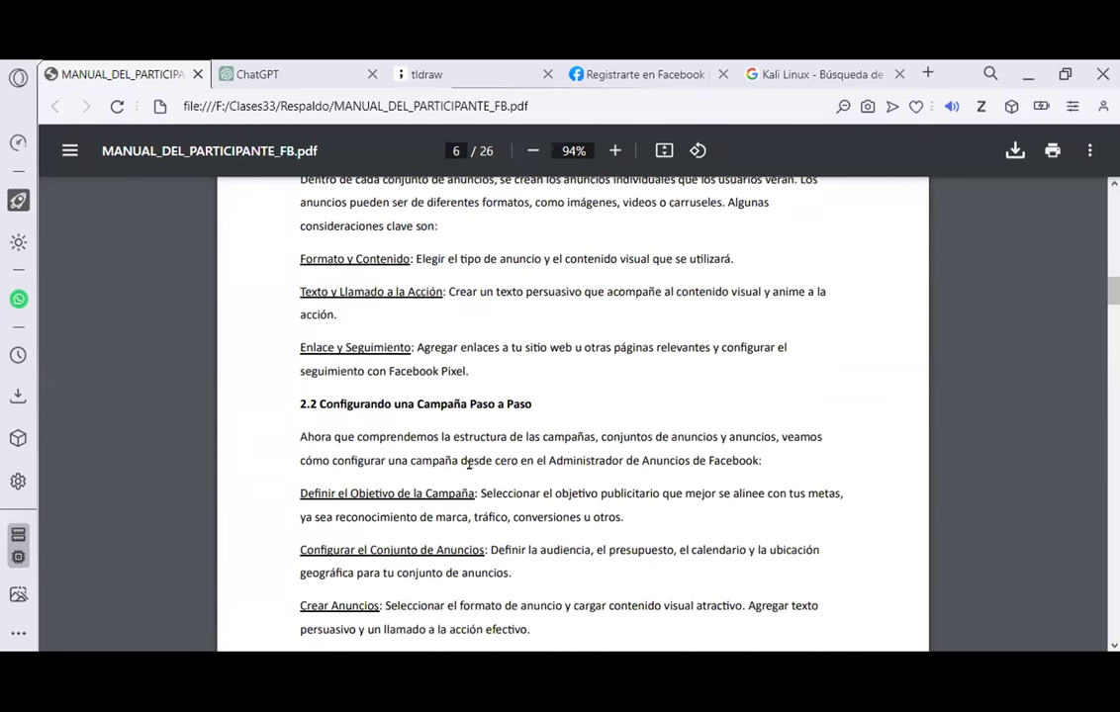
{"action": "scroll", "coordinate": [469, 464], "scroll_direction": "up", "scroll_amount": 4}
{"action": "left_click", "coordinate": [635, 71]}
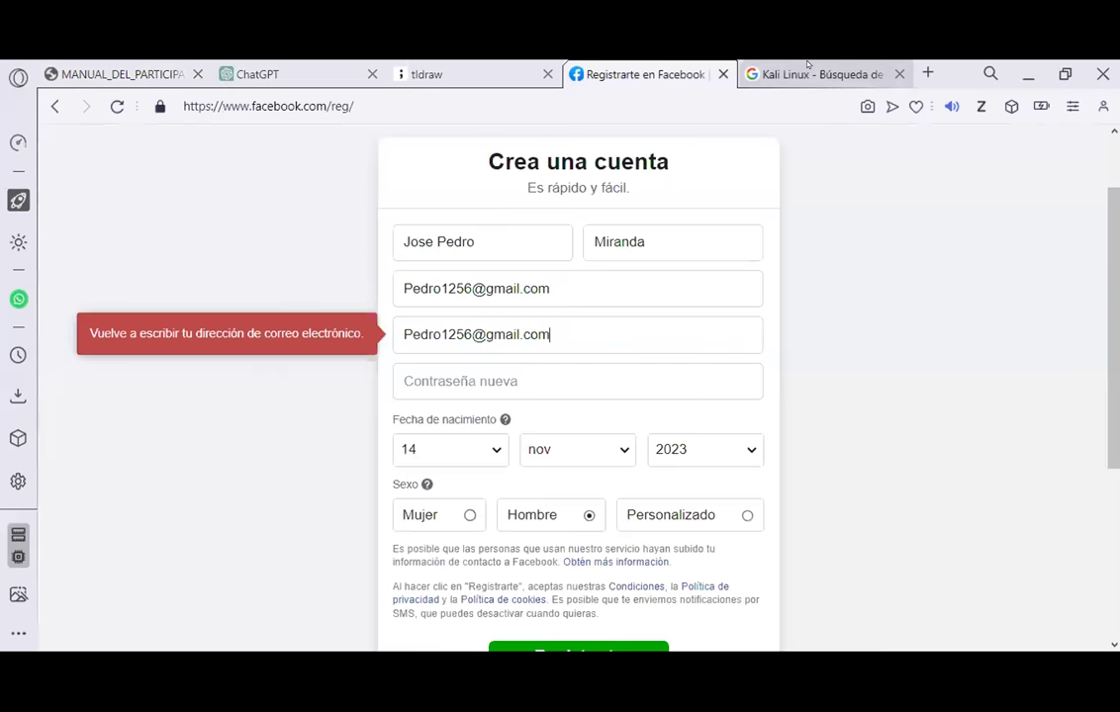
{"action": "left_click", "coordinate": [806, 71]}
{"action": "left_click", "coordinate": [308, 69]}
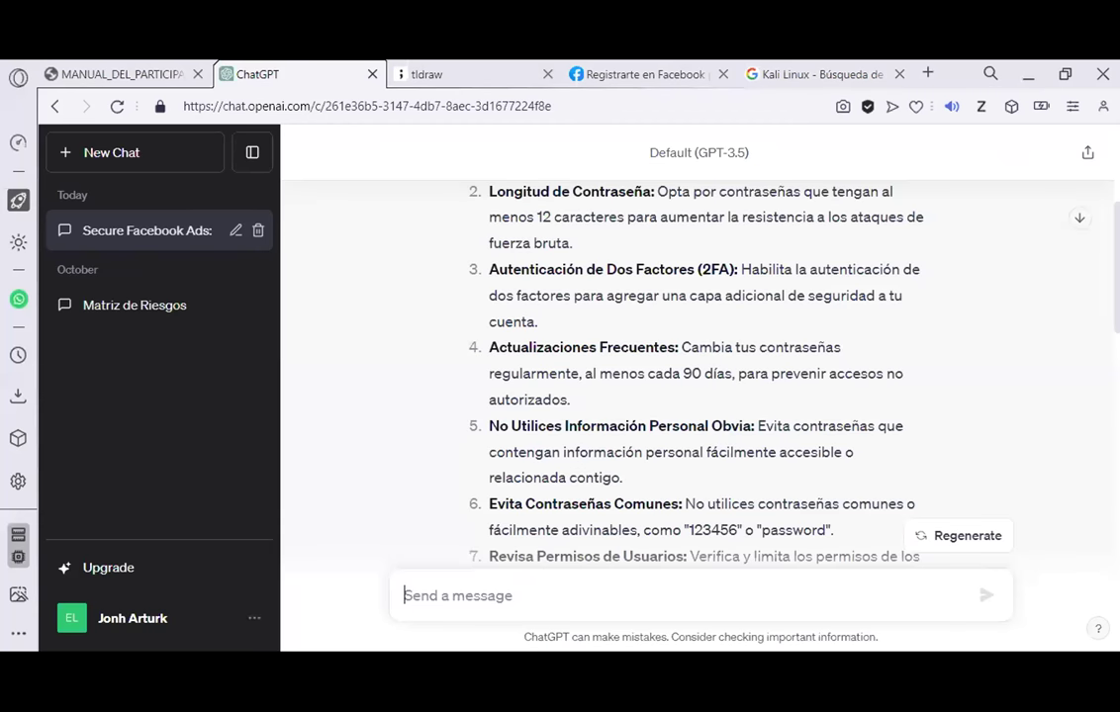
Step: Close the Kali Linux search results and check the tldraw password board before returning to ChatGPT
{"action": "left_click", "coordinate": [899, 73]}
{"action": "scroll", "coordinate": [880, 451], "scroll_direction": "up", "scroll_amount": 3}
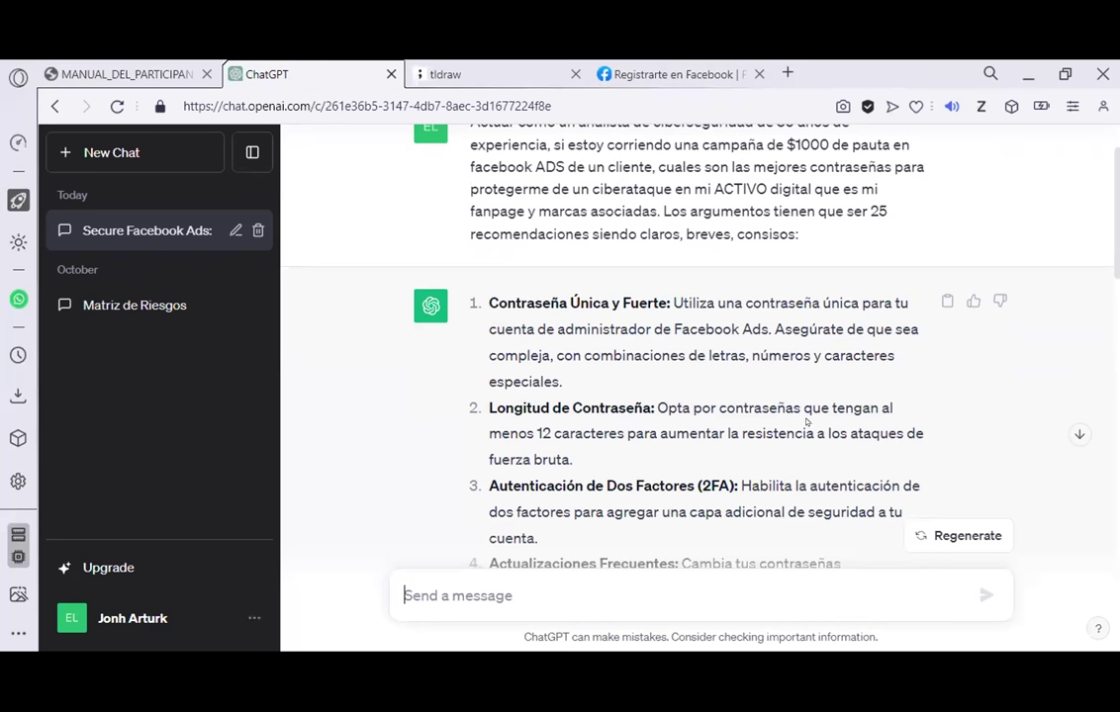
{"action": "scroll", "coordinate": [584, 458], "scroll_direction": "down", "scroll_amount": 2}
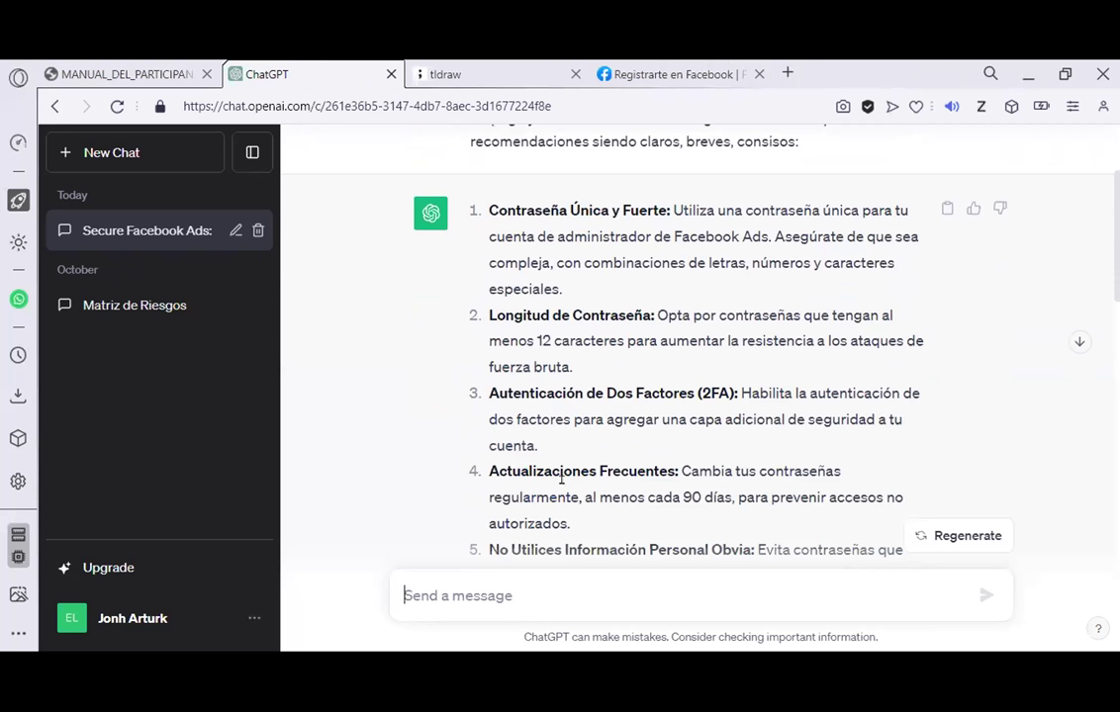
{"action": "left_click", "coordinate": [445, 74]}
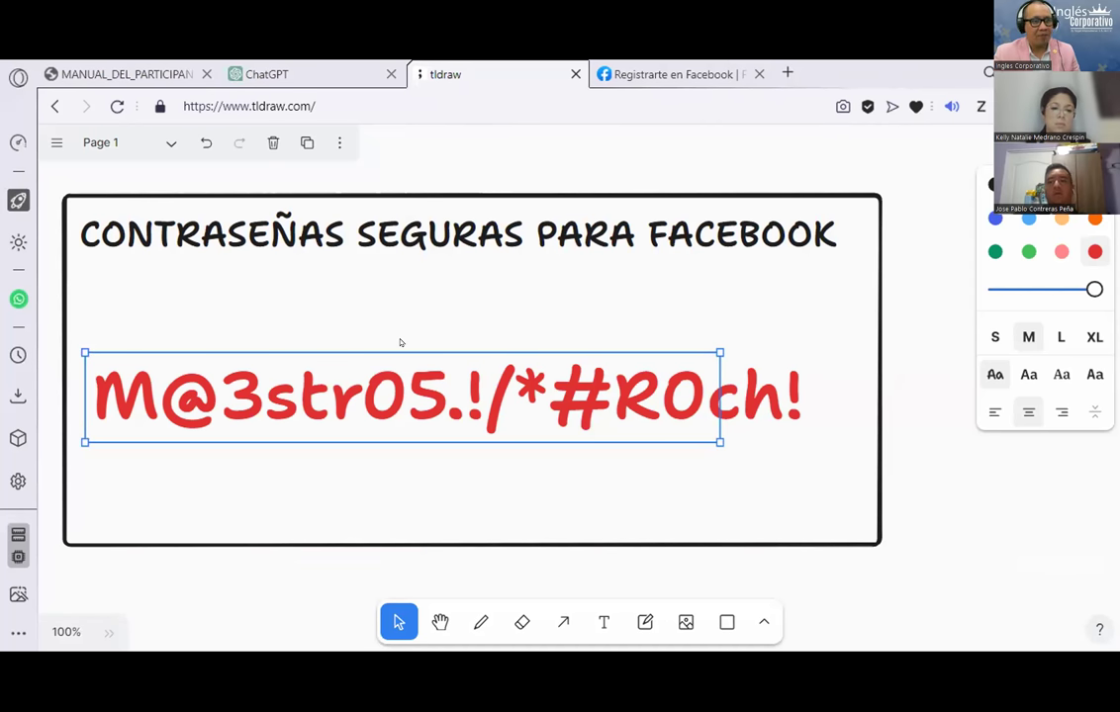
{"action": "key", "text": "ctrl+shift+Tab"}
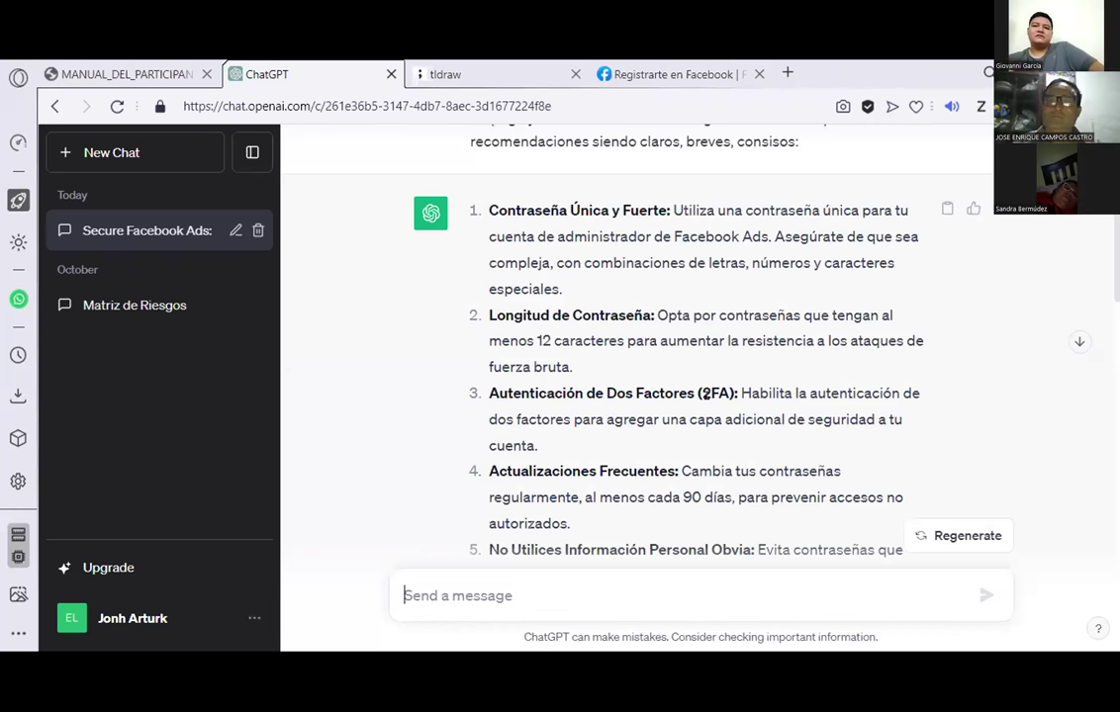
Step: Highlight the two-factor and password-change tips, read to tip 25, then return to the Facebook form
{"action": "left_click_drag", "start_coordinate": [489, 393], "coordinate": [735, 446]}
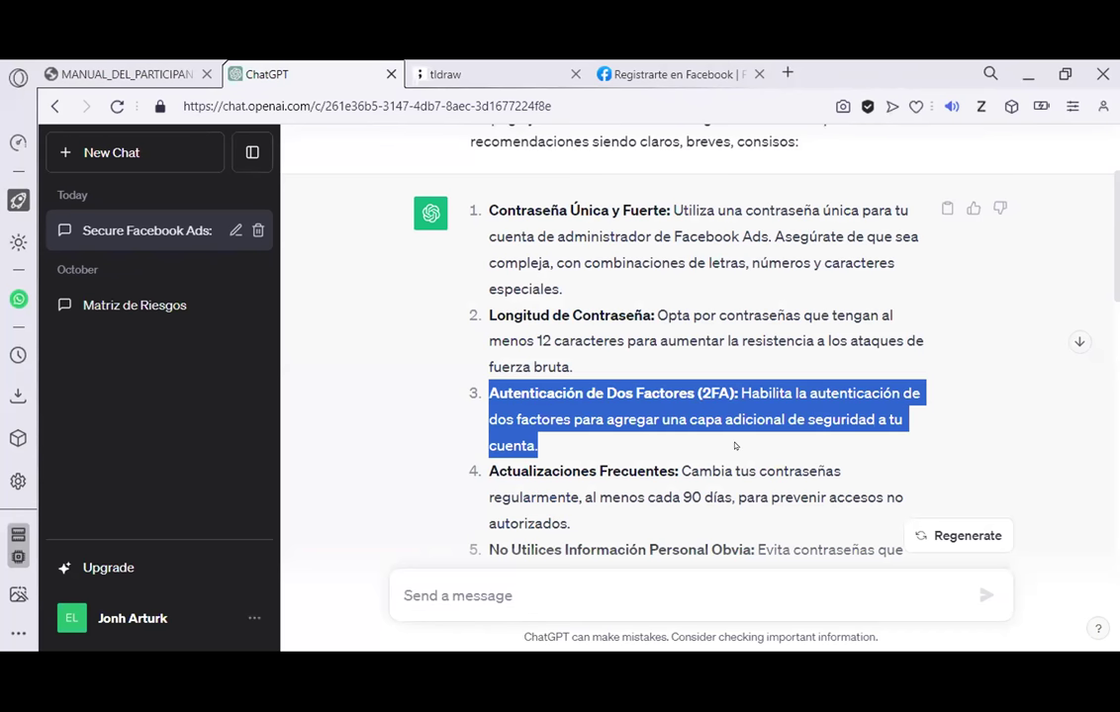
{"action": "scroll", "coordinate": [717, 410], "scroll_direction": "down", "scroll_amount": 3}
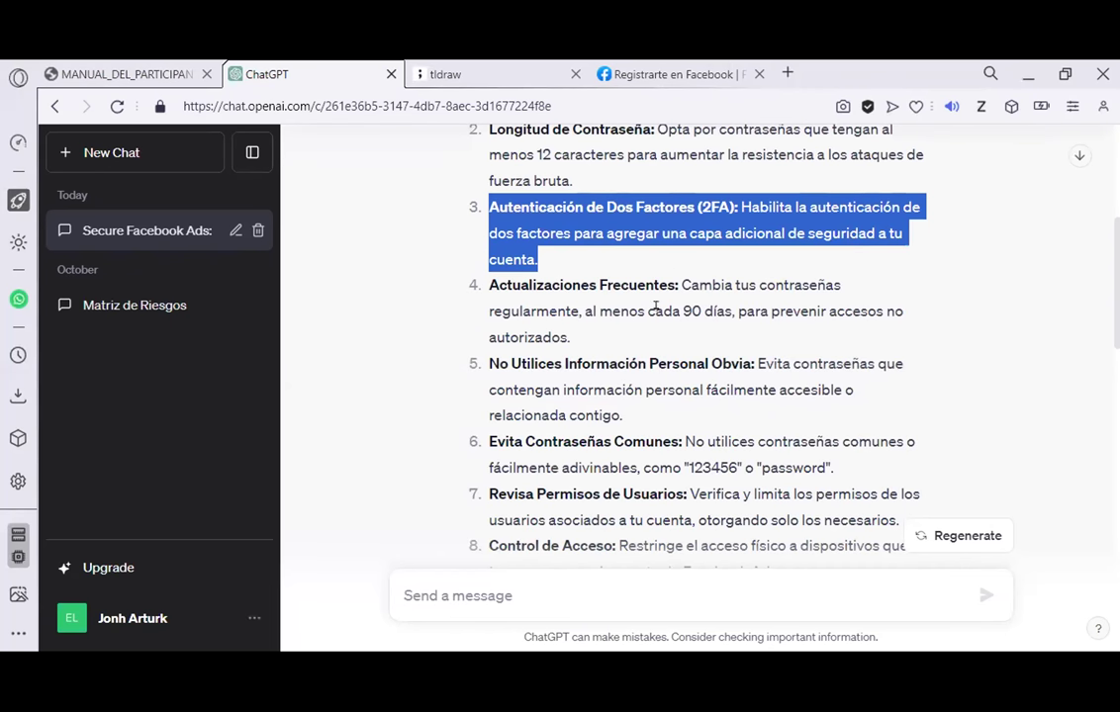
{"action": "left_click_drag", "start_coordinate": [511, 284], "coordinate": [774, 294]}
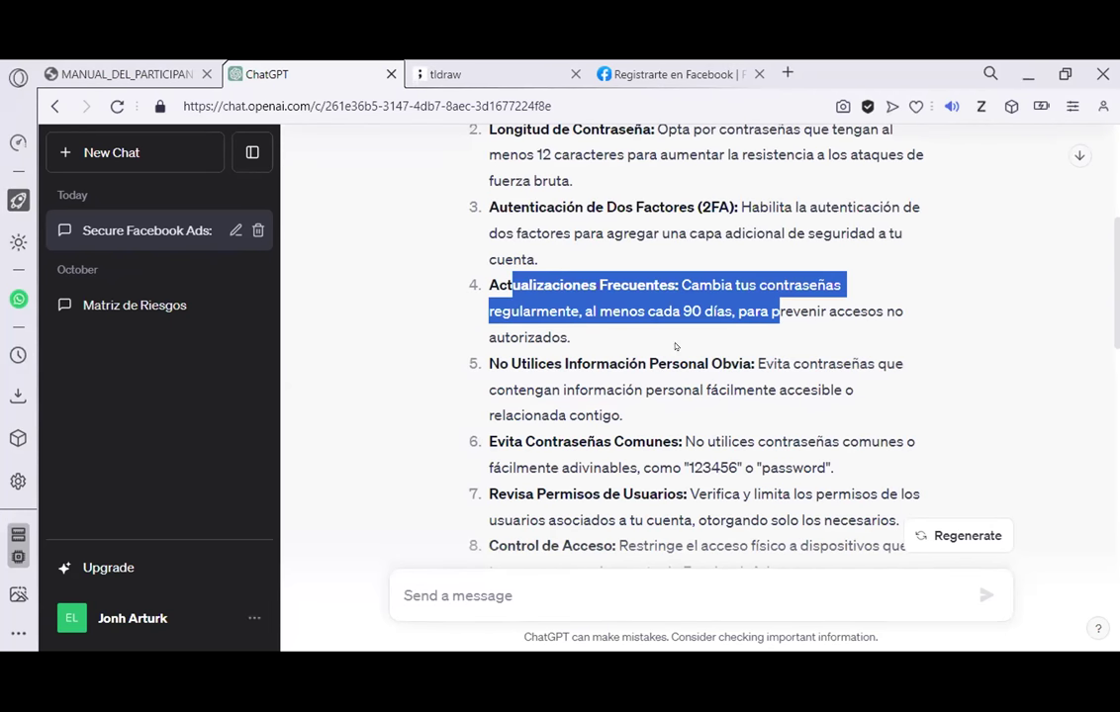
{"action": "scroll", "coordinate": [487, 371], "scroll_direction": "down", "scroll_amount": 6}
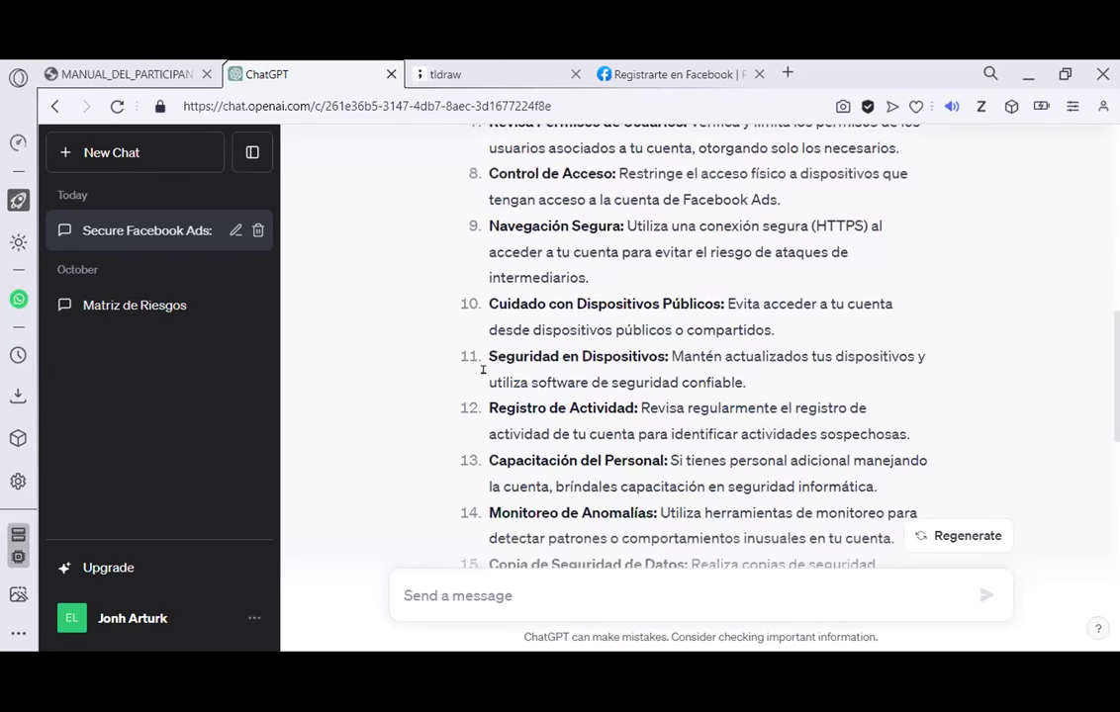
{"action": "scroll", "coordinate": [476, 371], "scroll_direction": "down", "scroll_amount": 5}
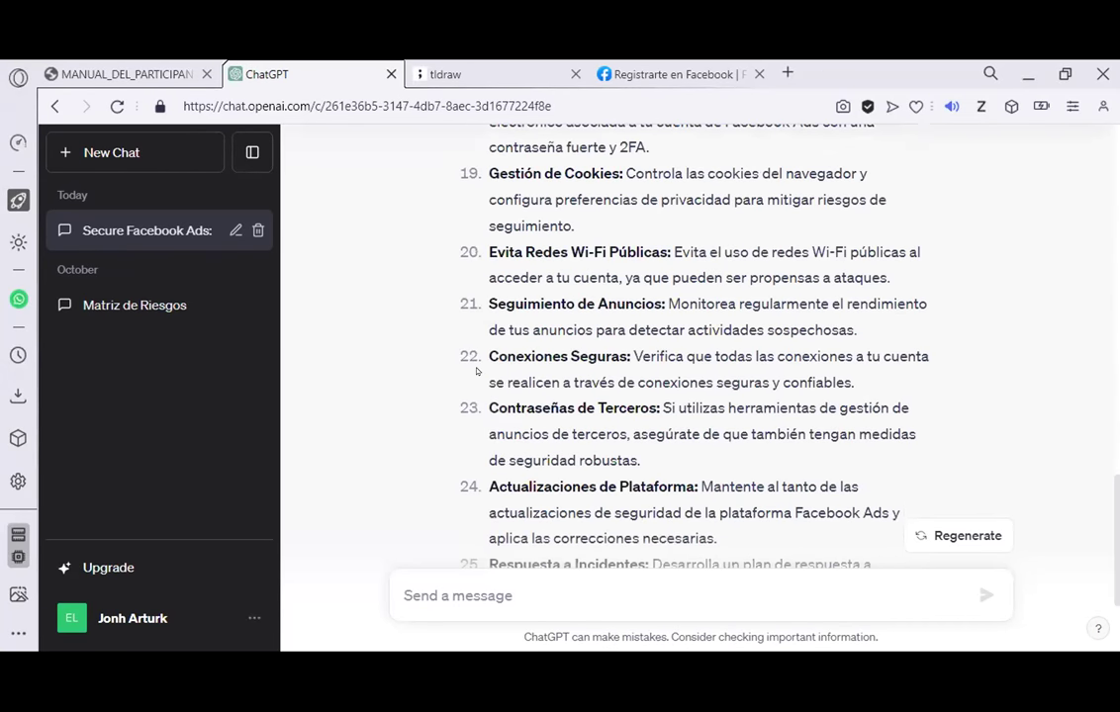
{"action": "scroll", "coordinate": [477, 371], "scroll_direction": "down", "scroll_amount": 2}
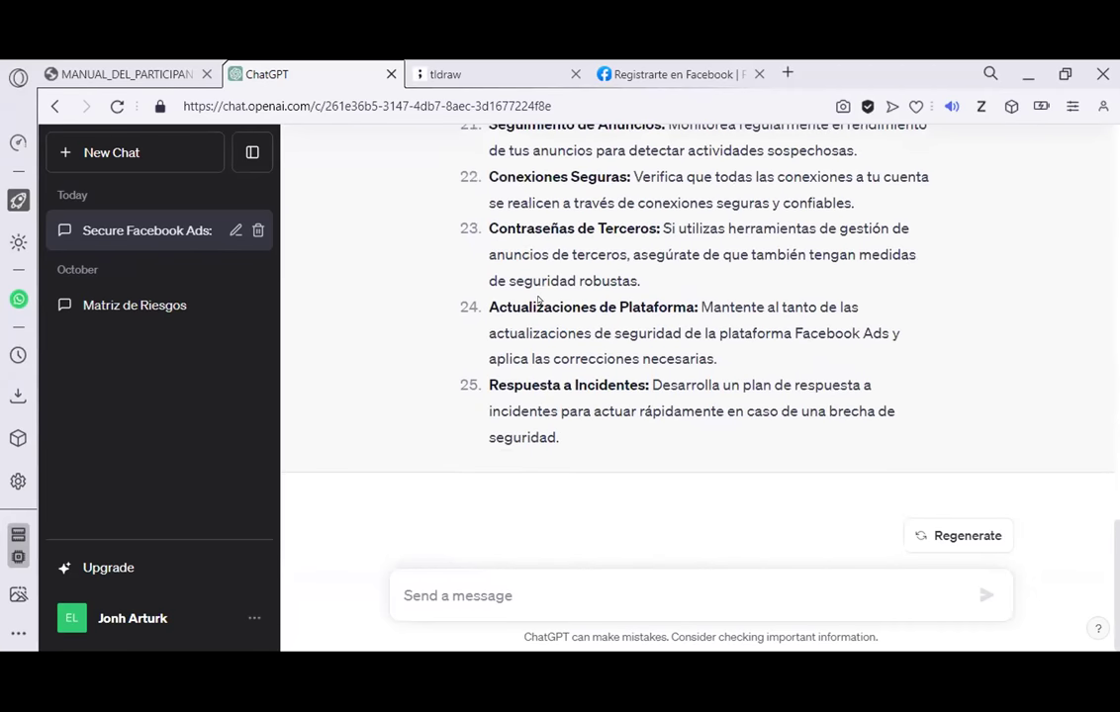
{"action": "left_click", "coordinate": [647, 74]}
{"action": "key", "text": "Tab"}
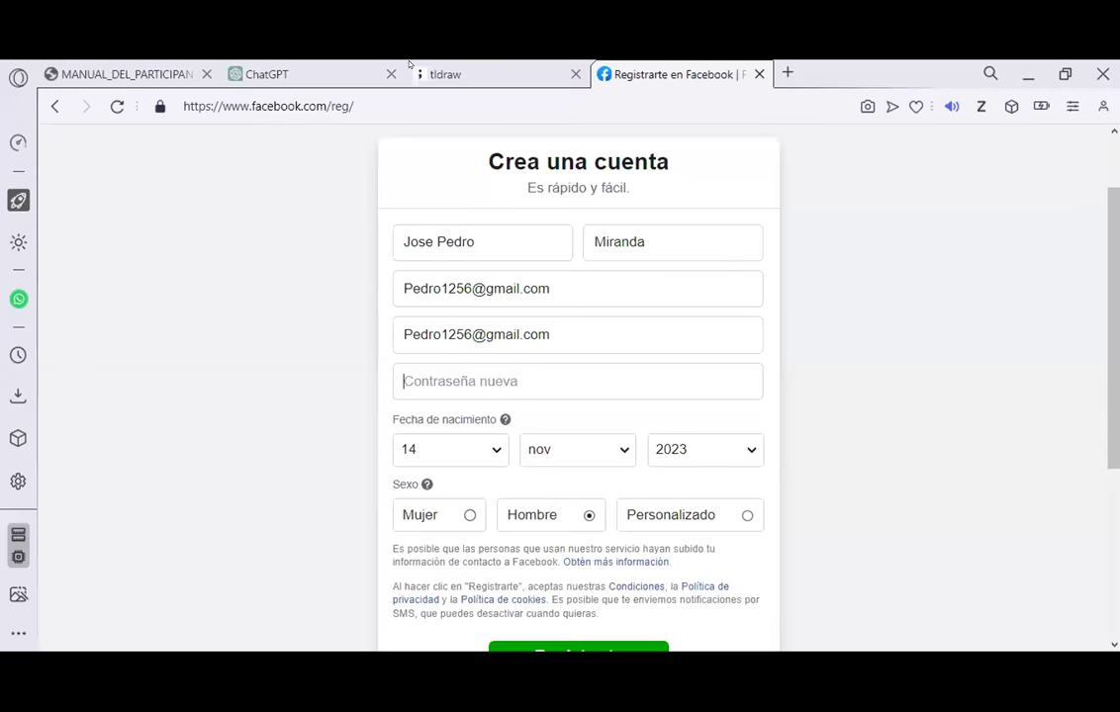
Step: Copy the red password text from tldraw and paste it into Facebook's Contraseña nueva field
{"action": "left_click", "coordinate": [445, 74]}
{"action": "double_click", "coordinate": [141, 398]}
{"action": "right_click", "coordinate": [143, 396]}
{"action": "left_click", "coordinate": [193, 328]}
{"action": "left_click", "coordinate": [669, 66]}
{"action": "left_click", "coordinate": [468, 371]}
{"action": "key", "text": "ctrl+v"}
{"action": "scroll", "coordinate": [573, 416], "scroll_direction": "down", "scroll_amount": 3}
{"action": "scroll", "coordinate": [583, 380], "scroll_direction": "up", "scroll_amount": 3}
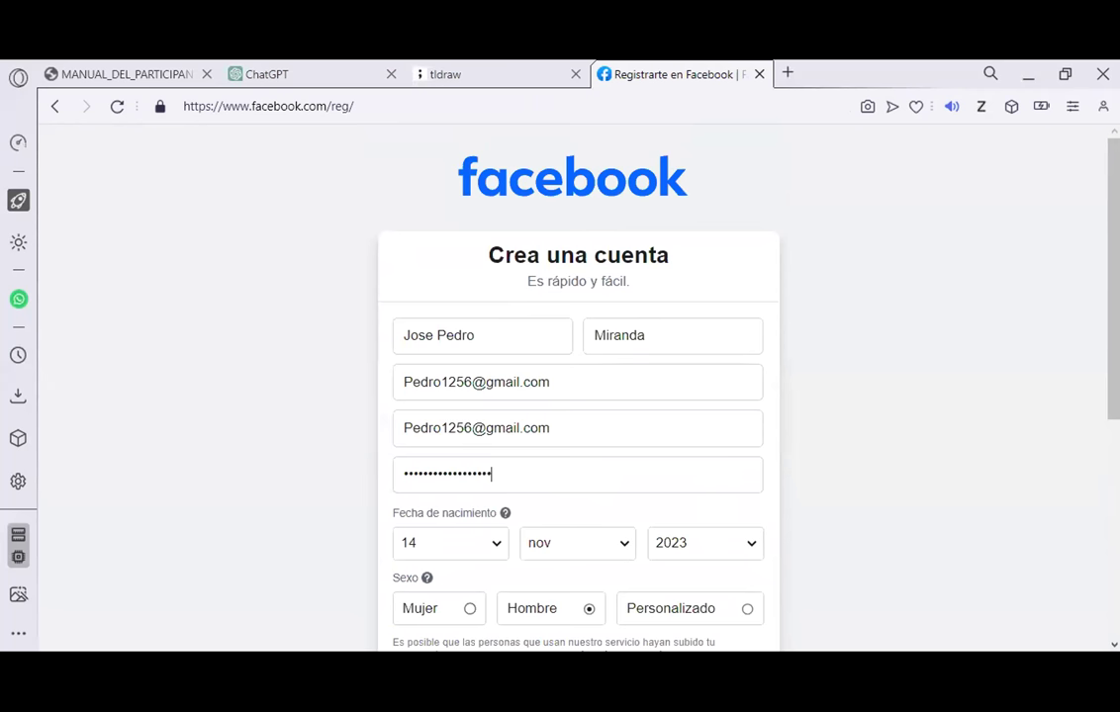
{"action": "left_click", "coordinate": [292, 71]}
{"action": "left_click", "coordinate": [658, 71]}
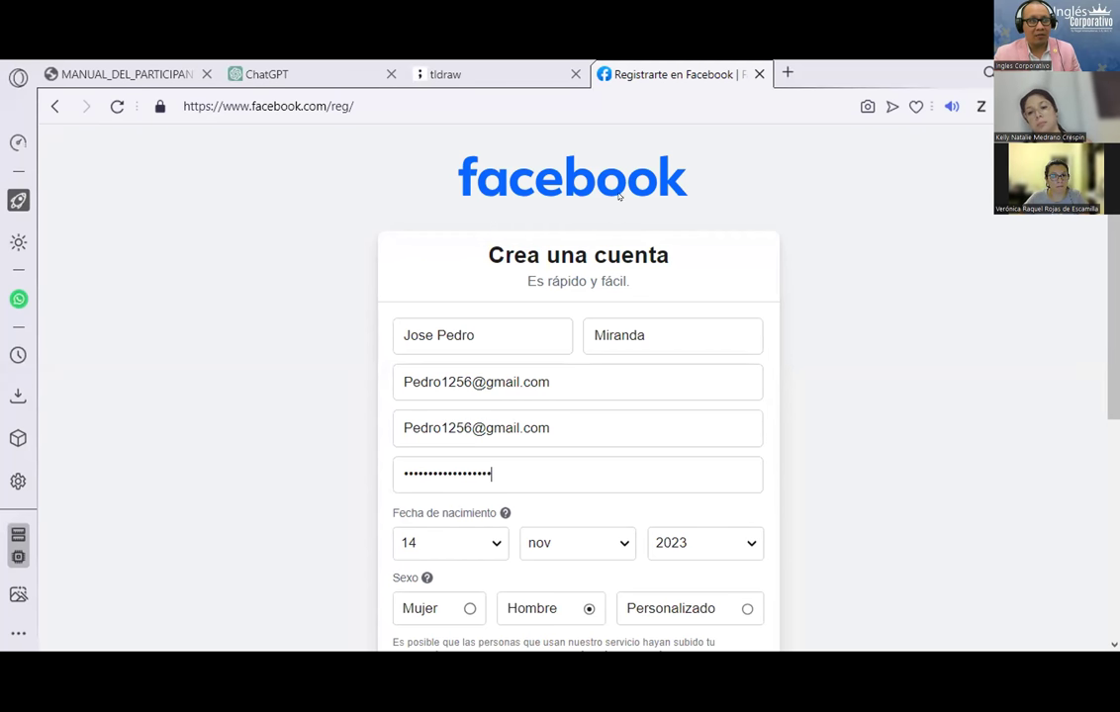
Step: Close the Facebook registration tab
{"action": "left_click", "coordinate": [124, 74]}
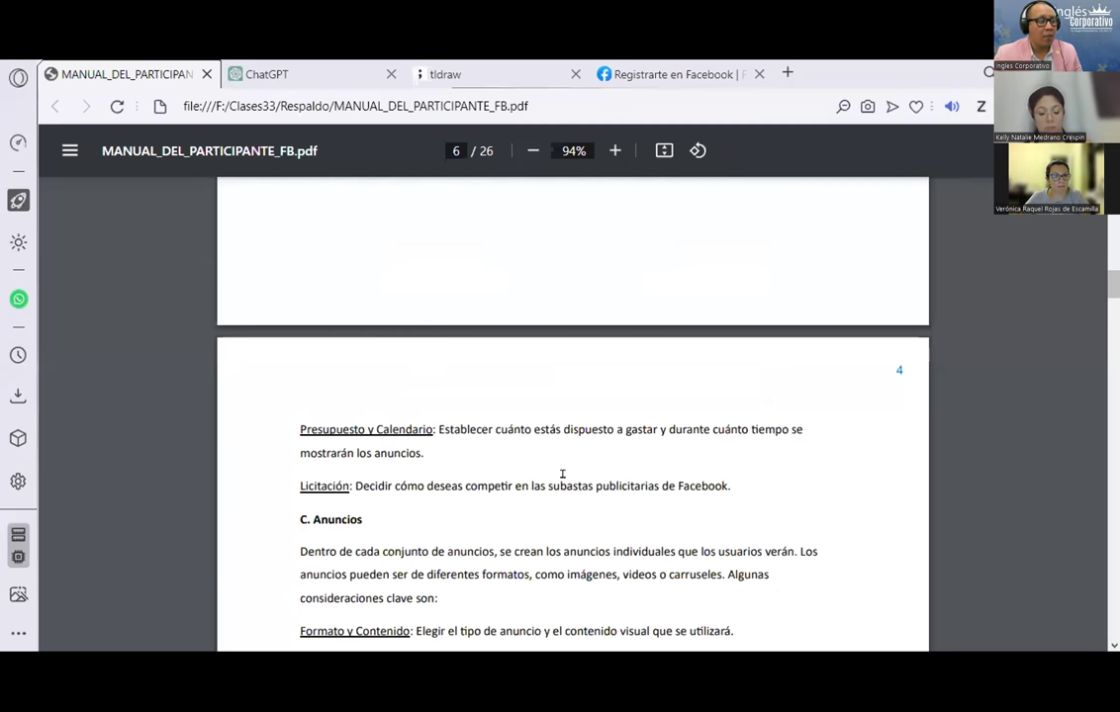
{"action": "scroll", "coordinate": [563, 474], "scroll_direction": "up", "scroll_amount": 3}
{"action": "scroll", "coordinate": [563, 474], "scroll_direction": "up", "scroll_amount": 4}
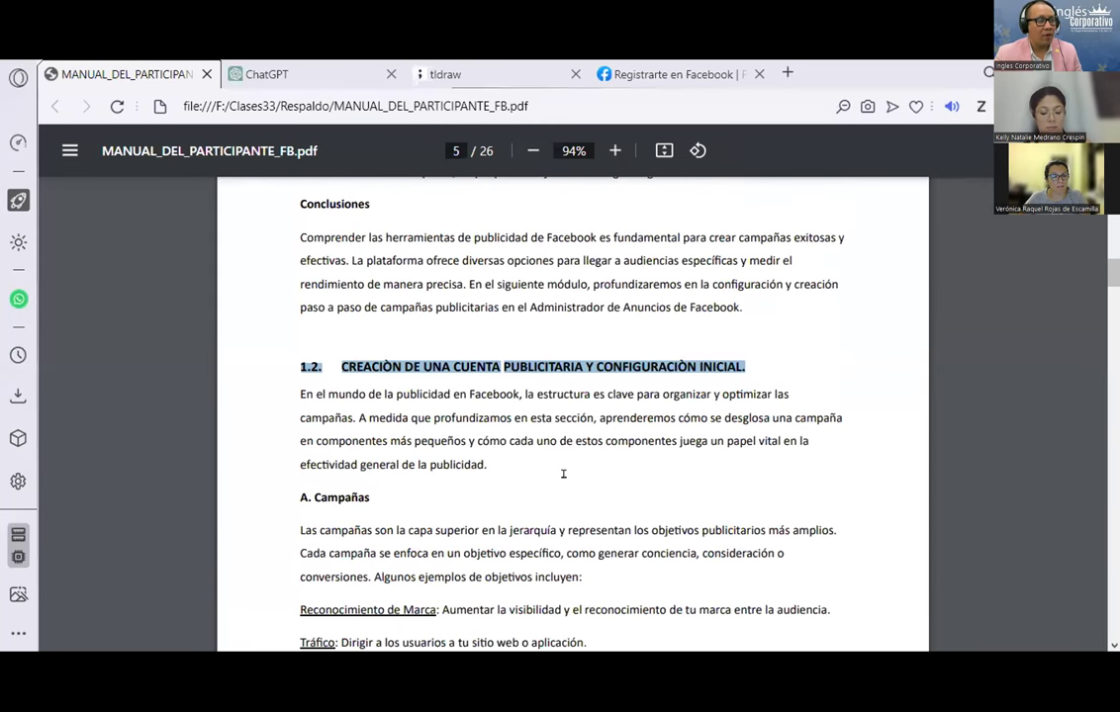
{"action": "left_click", "coordinate": [664, 77]}
{"action": "key", "text": "ctrl+w"}
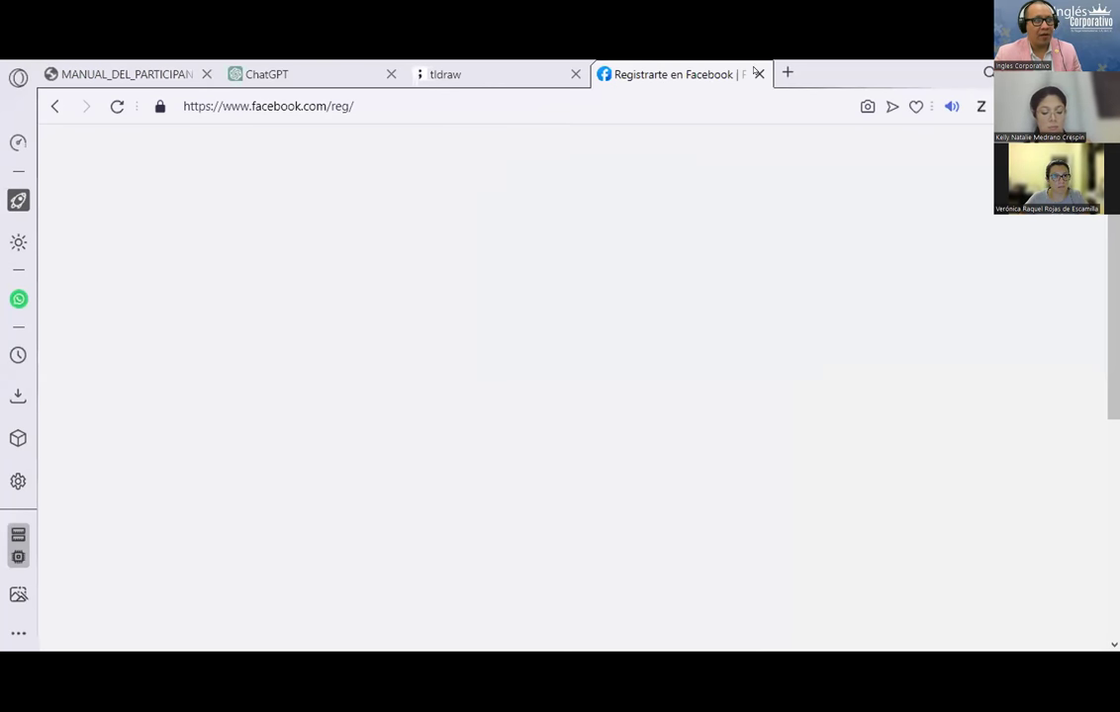
Step: Remove the heading and password text from the tldraw frame, then go to the PDF manual
{"action": "left_click", "coordinate": [283, 220]}
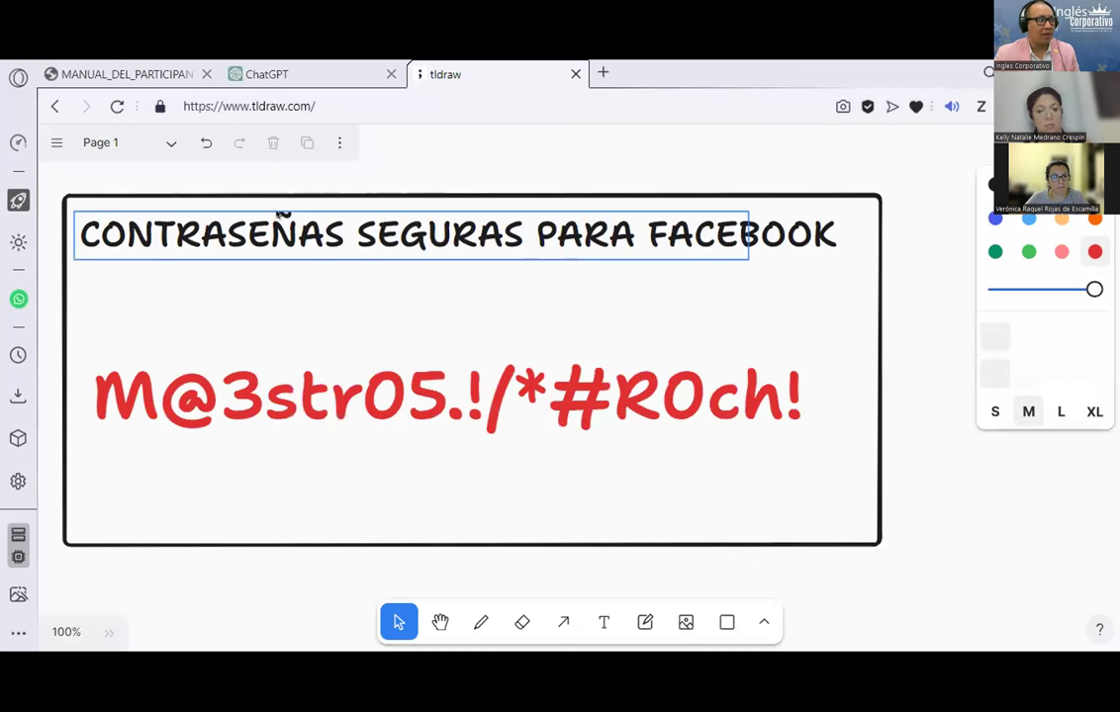
{"action": "key", "text": "ctrl+z"}
{"action": "key", "text": "ctrl+z"}
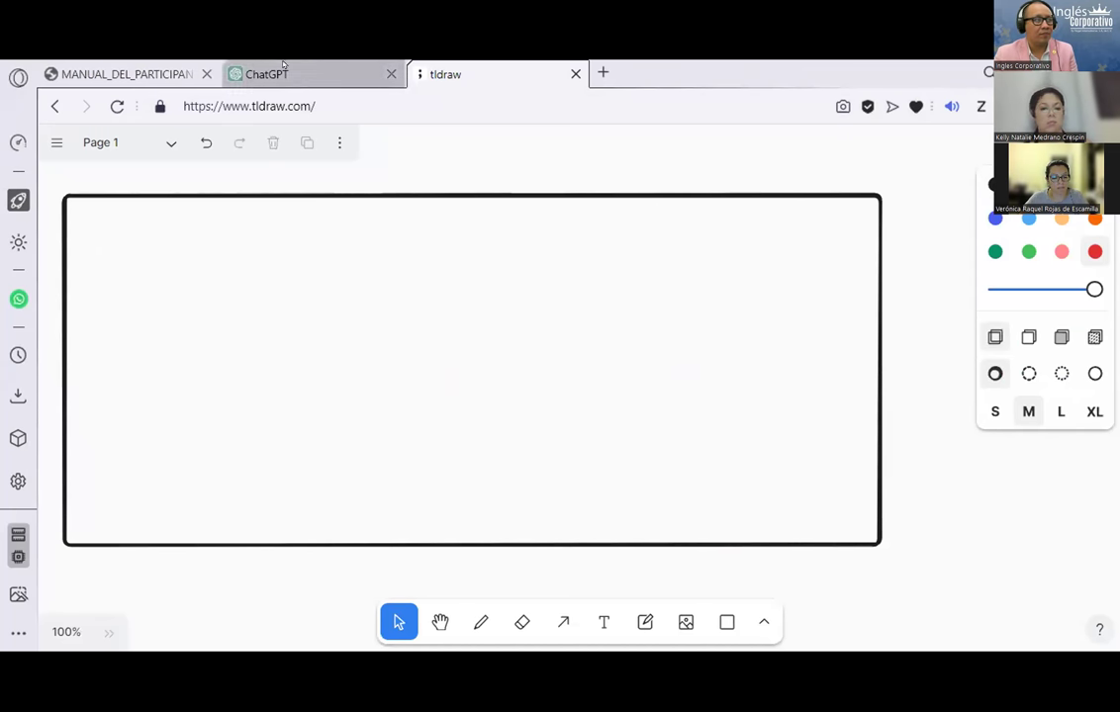
{"action": "left_click", "coordinate": [277, 74]}
{"action": "left_click", "coordinate": [109, 74]}
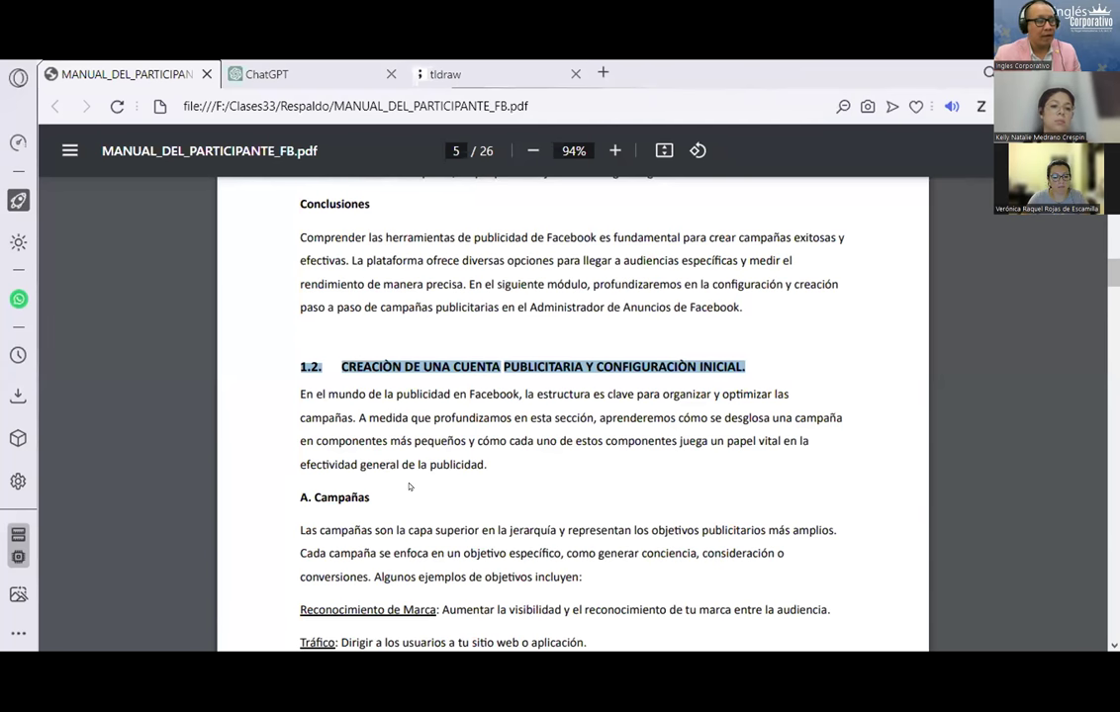
Step: Highlight the Reconocimiento de Marca and Tráfico objectives in the manual's Campañas section
{"action": "scroll", "coordinate": [409, 484], "scroll_direction": "down", "scroll_amount": 3}
{"action": "left_click_drag", "start_coordinate": [300, 423], "coordinate": [507, 448]}
{"action": "scroll", "coordinate": [507, 447], "scroll_direction": "down", "scroll_amount": 2}
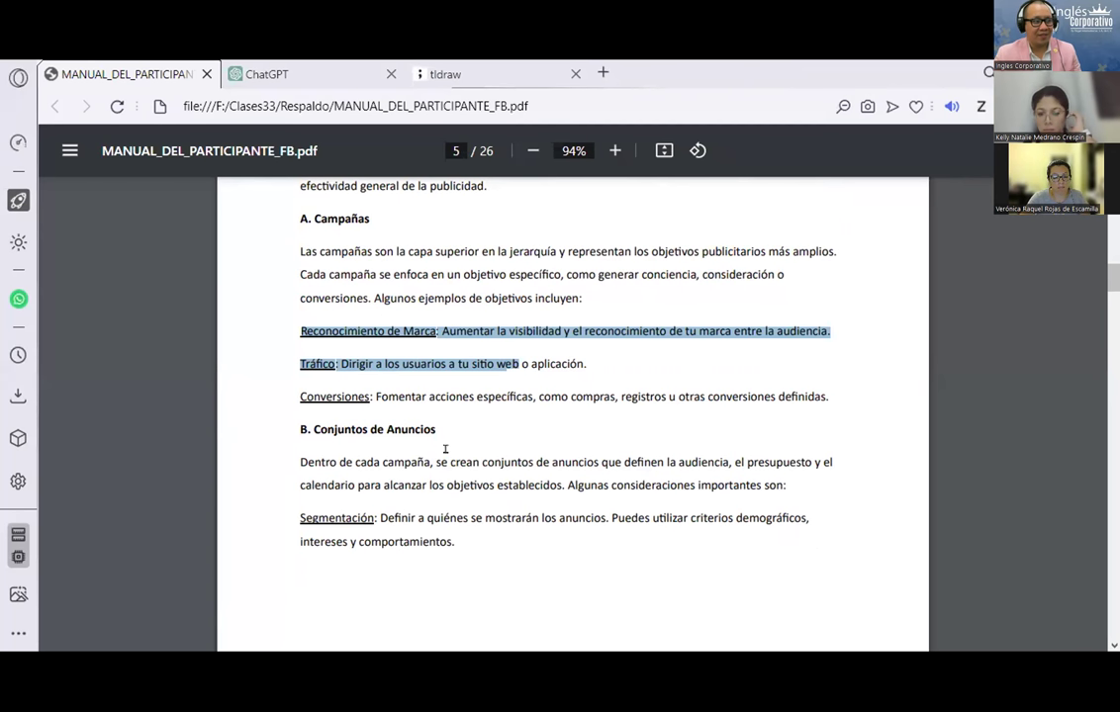
Step: Delete the 'Secure Facebook Ads: Tips' chat in ChatGPT and return to the PDF manual
{"action": "left_click", "coordinate": [297, 74]}
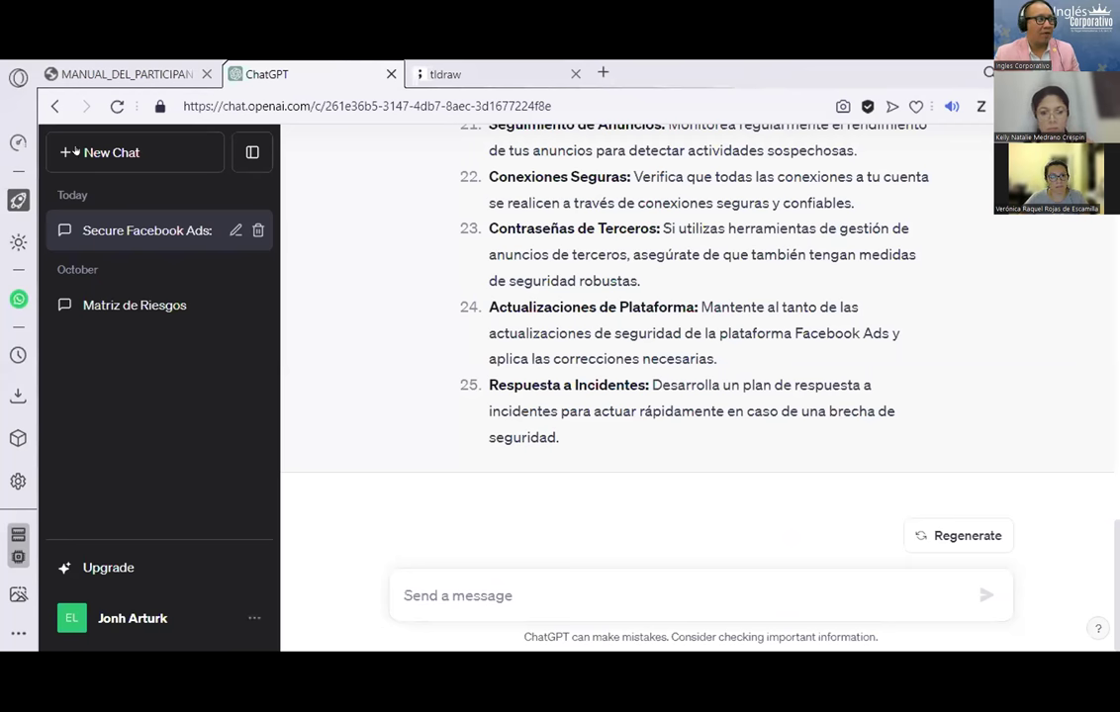
{"action": "left_click", "coordinate": [255, 229]}
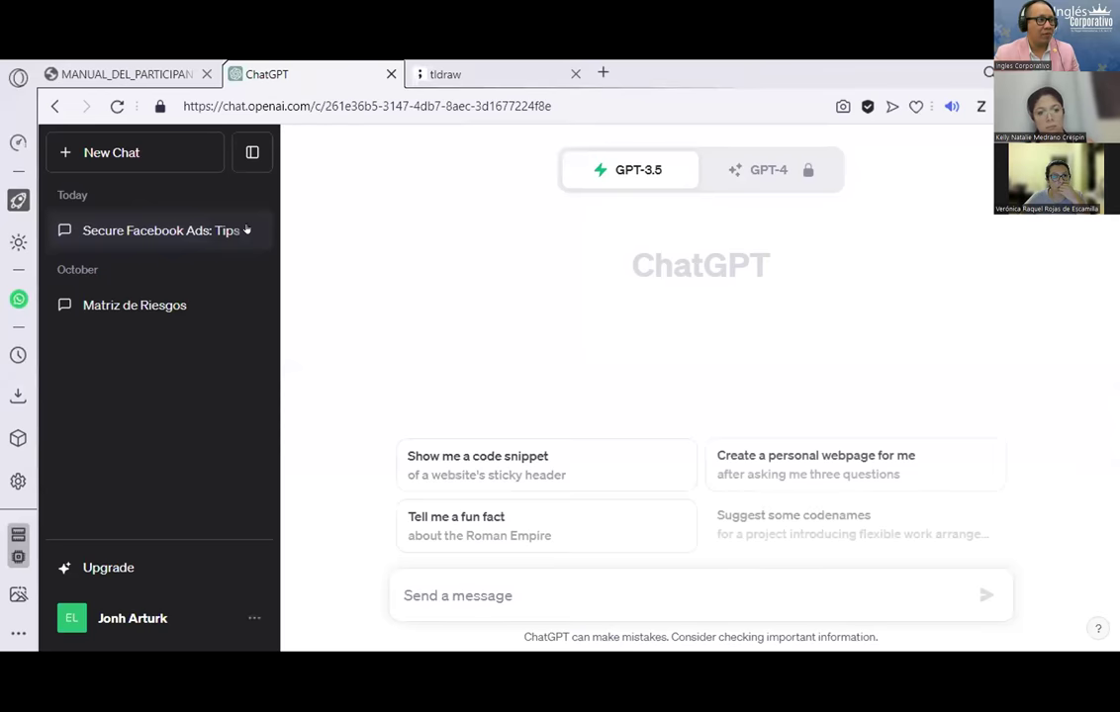
{"action": "left_click", "coordinate": [257, 230]}
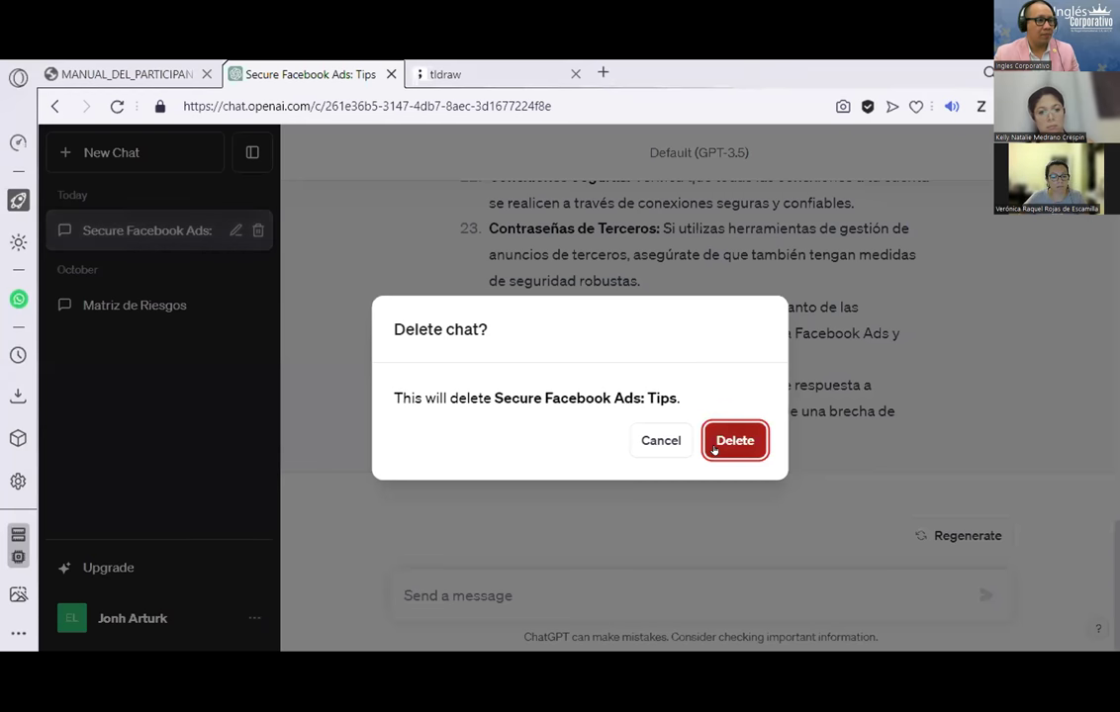
{"action": "left_click", "coordinate": [715, 440]}
{"action": "left_click", "coordinate": [124, 75]}
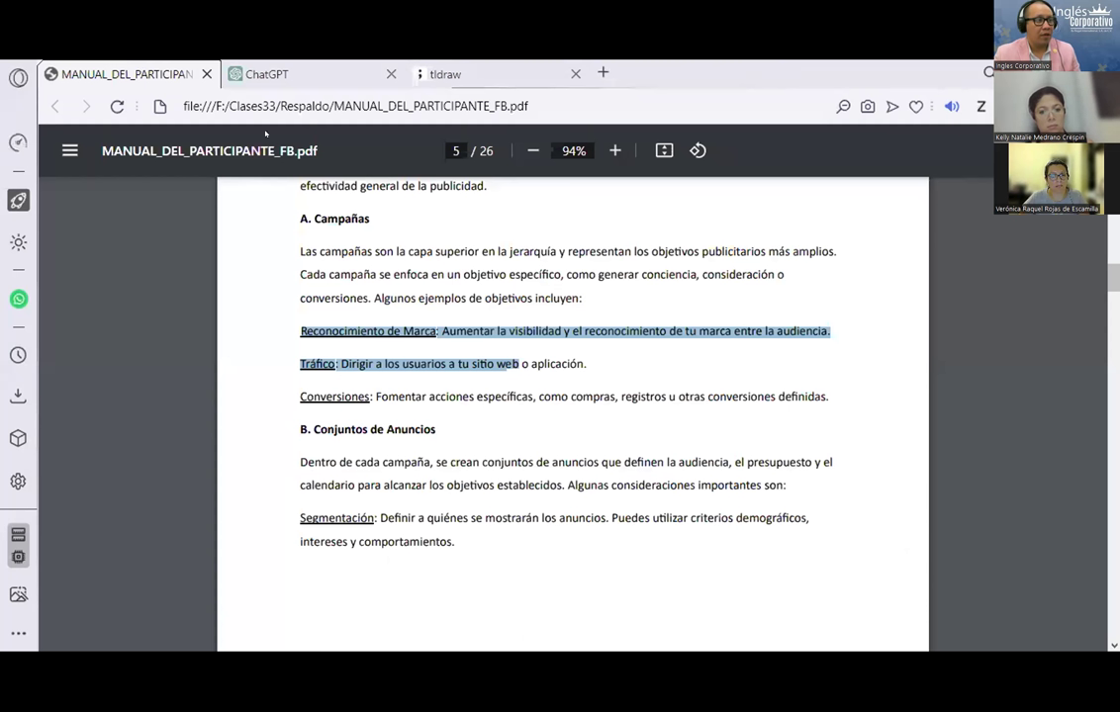
{"action": "left_click", "coordinate": [405, 381]}
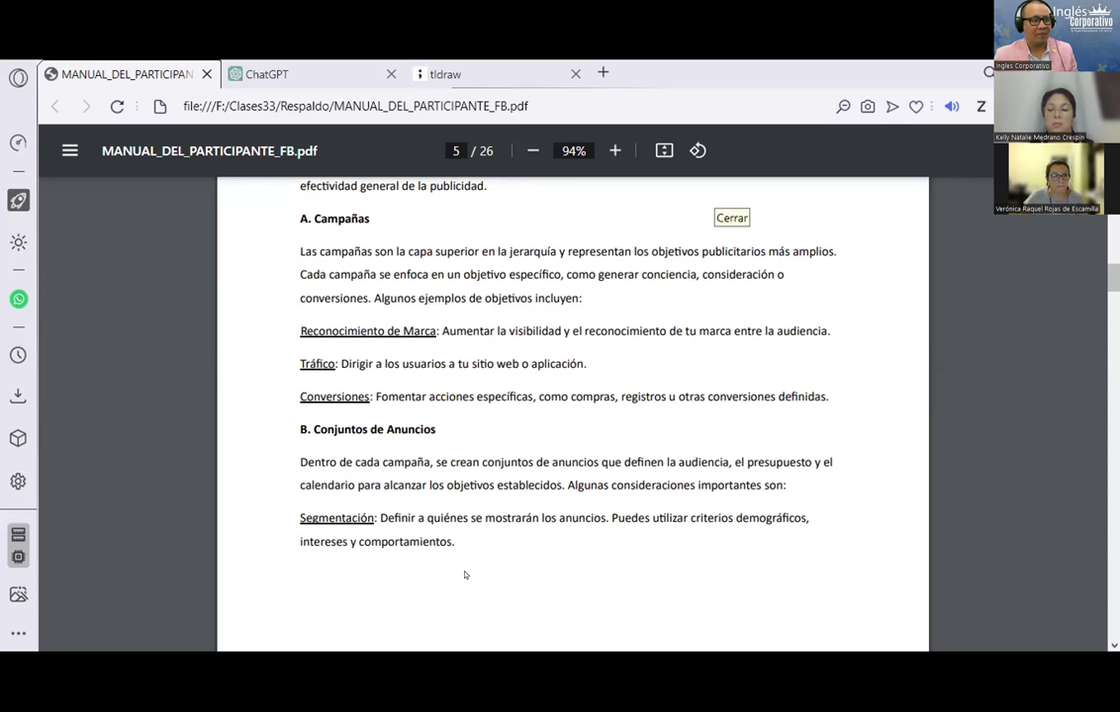
{"action": "left_click", "coordinate": [291, 64]}
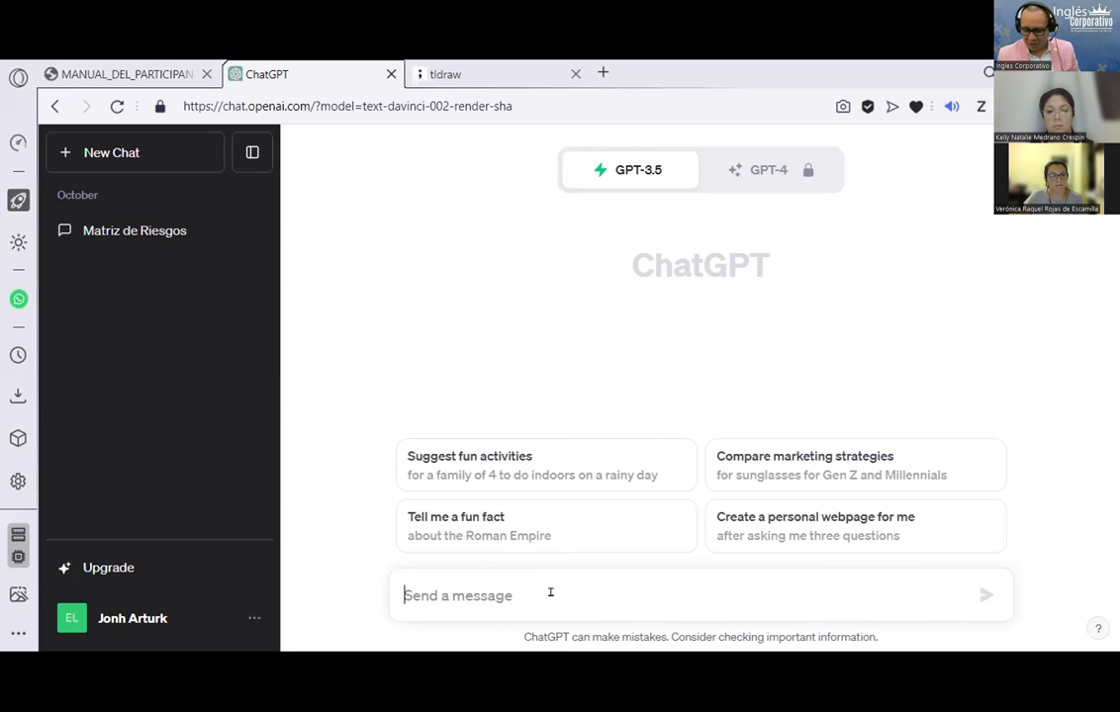
Step: Start the prompt 'Actuar como un publicista de 20 años de experiencia en pauta ADS,'
{"action": "type", "text": "@"}
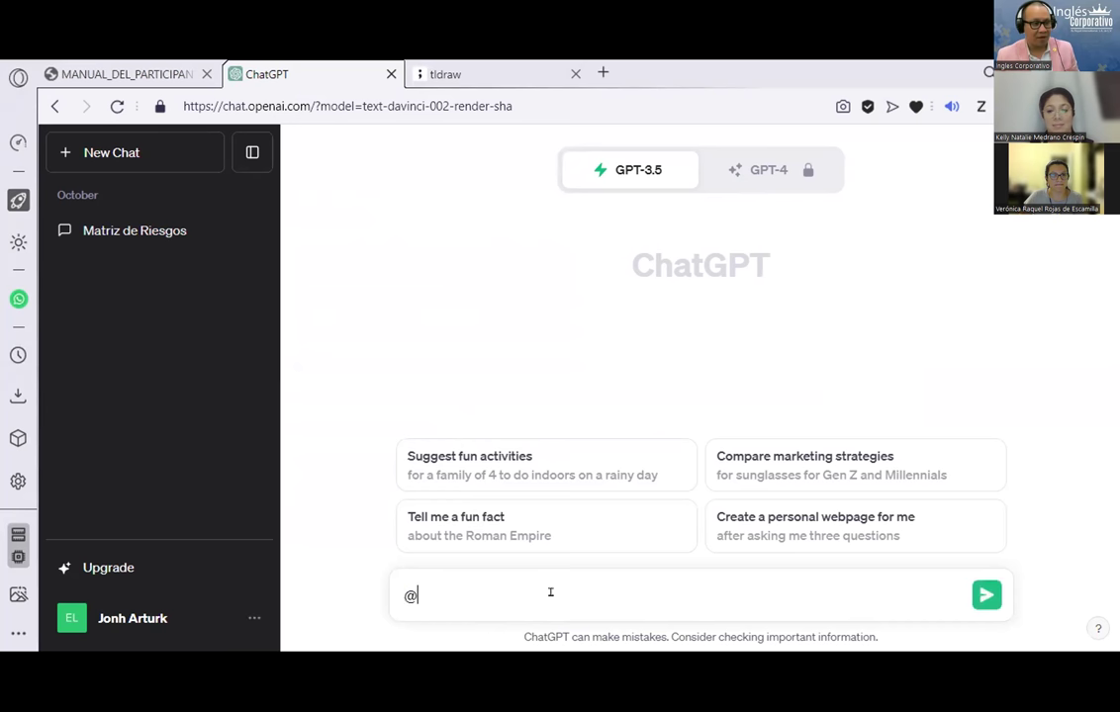
{"action": "key", "text": "BackSpace"}
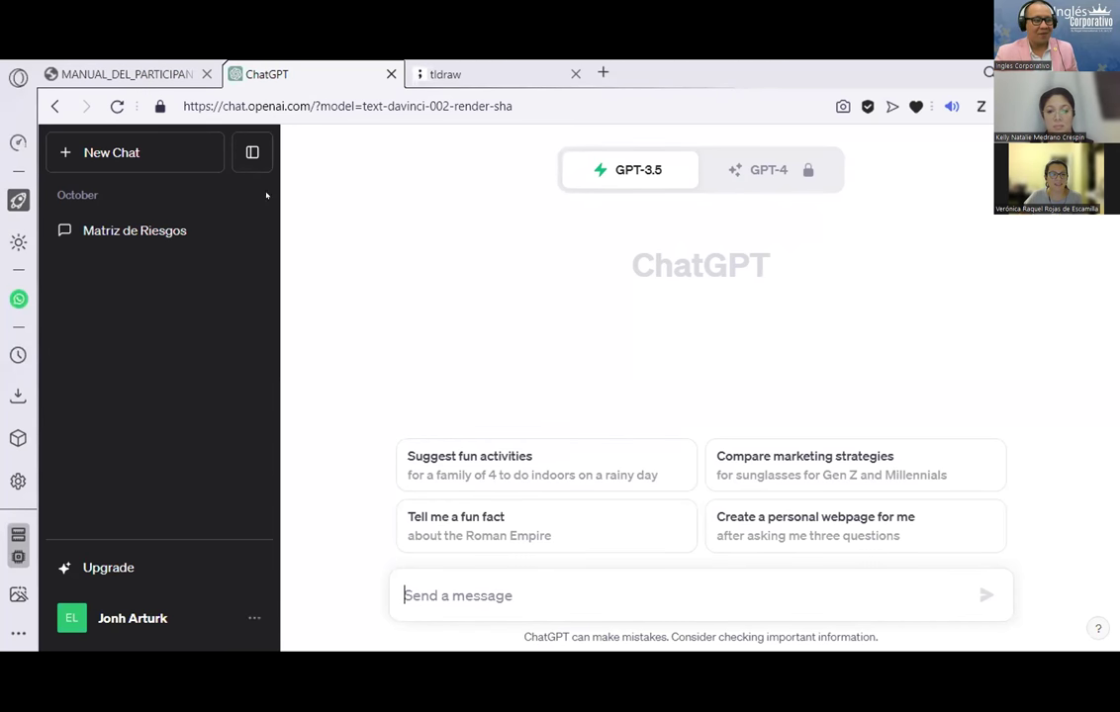
{"action": "left_click", "coordinate": [139, 71]}
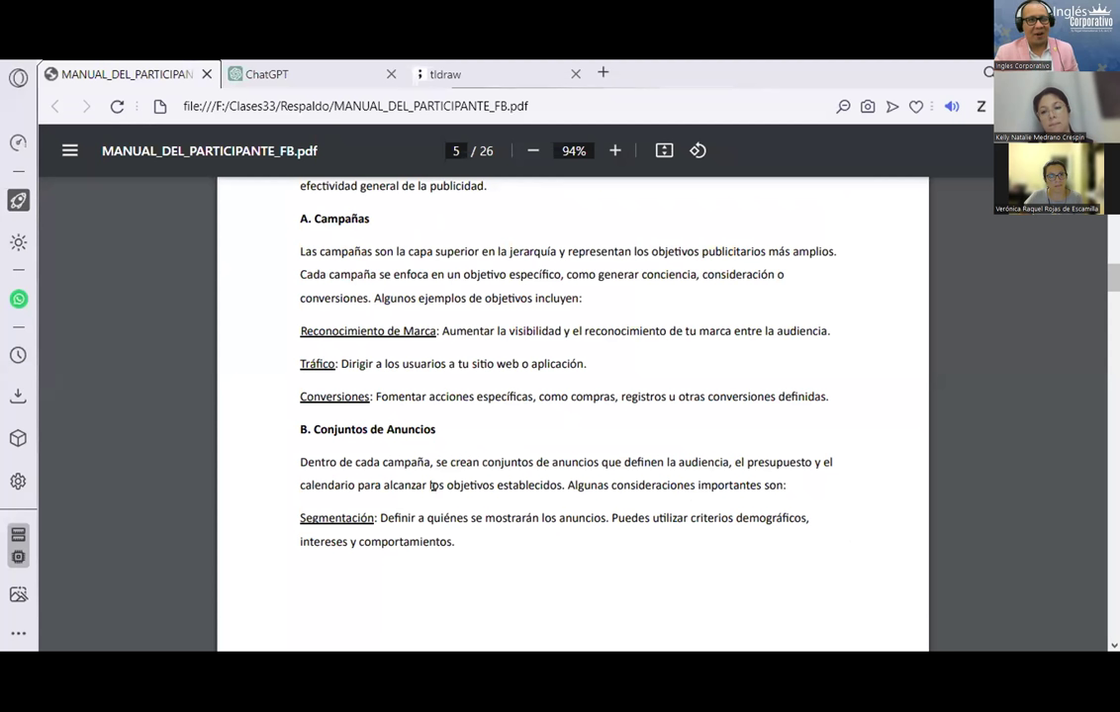
{"action": "left_click", "coordinate": [295, 65]}
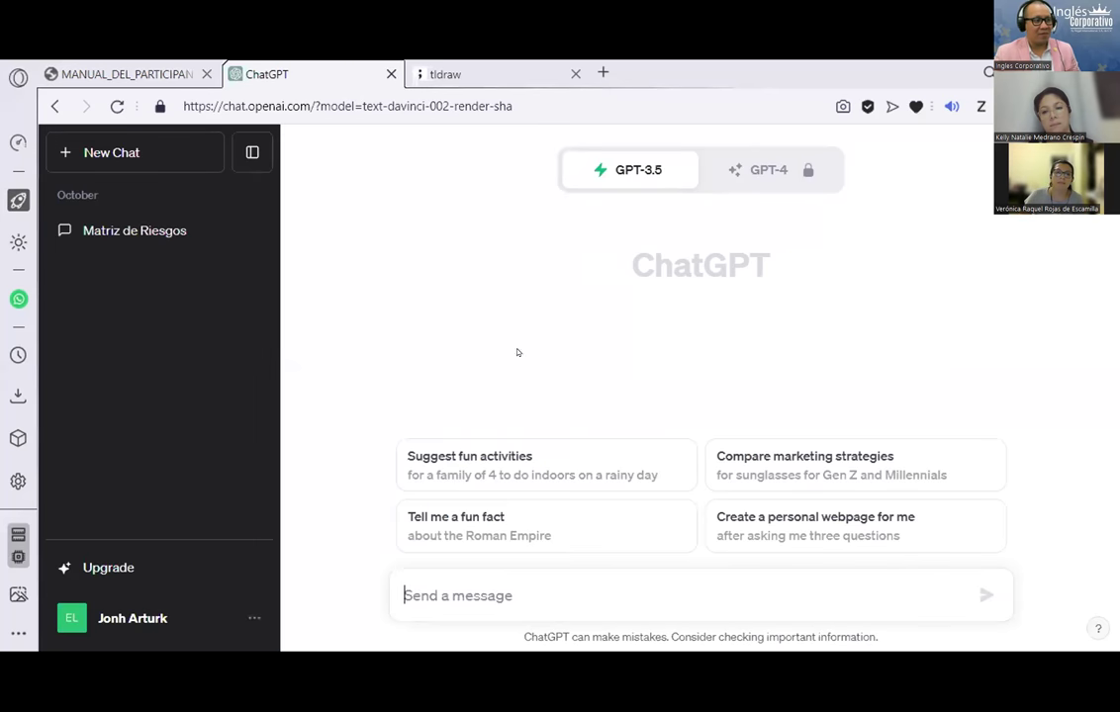
{"action": "left_click", "coordinate": [546, 573]}
{"action": "type", "text": "Actuar como un publicista de 2"}
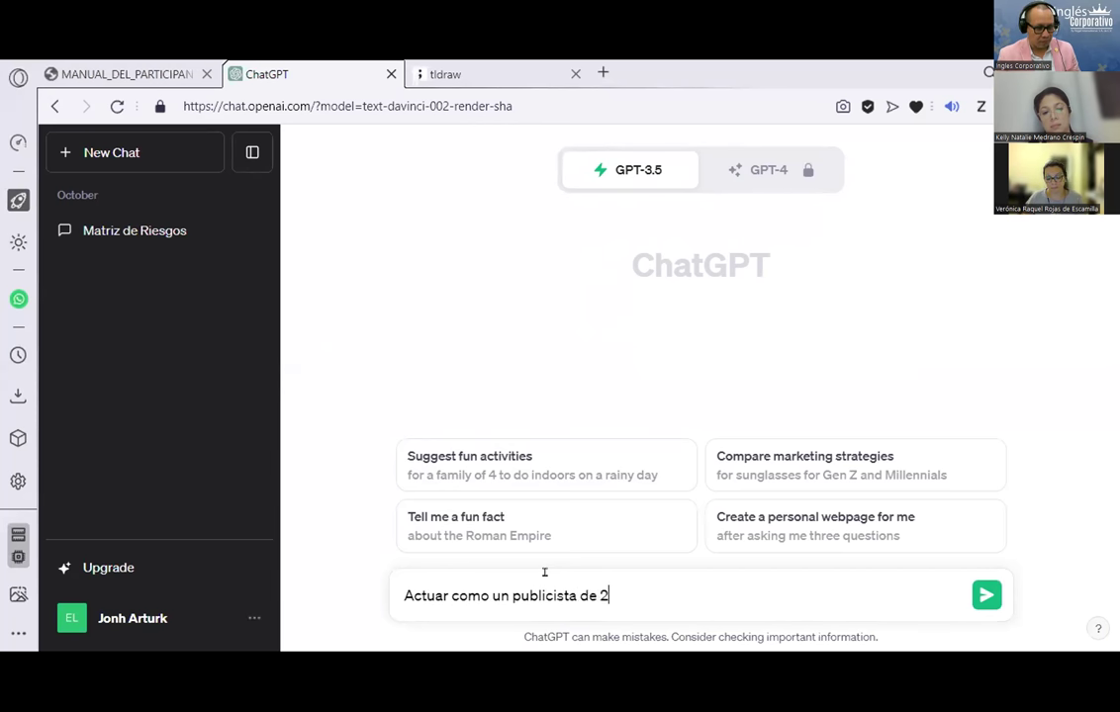
{"action": "type", "text": "0 años"}
{"action": "key", "text": "BackSpace"}
{"action": "type", "text": "s de experien"}
{"action": "type", "text": "cia en pauta A"}
{"action": "type", "text": "DS en"}
{"action": "key", "text": "BackSpace"}
{"action": "key", "text": "BackSpace"}
{"action": "key", "text": "BackSpace"}
{"action": "type", "text": ","}
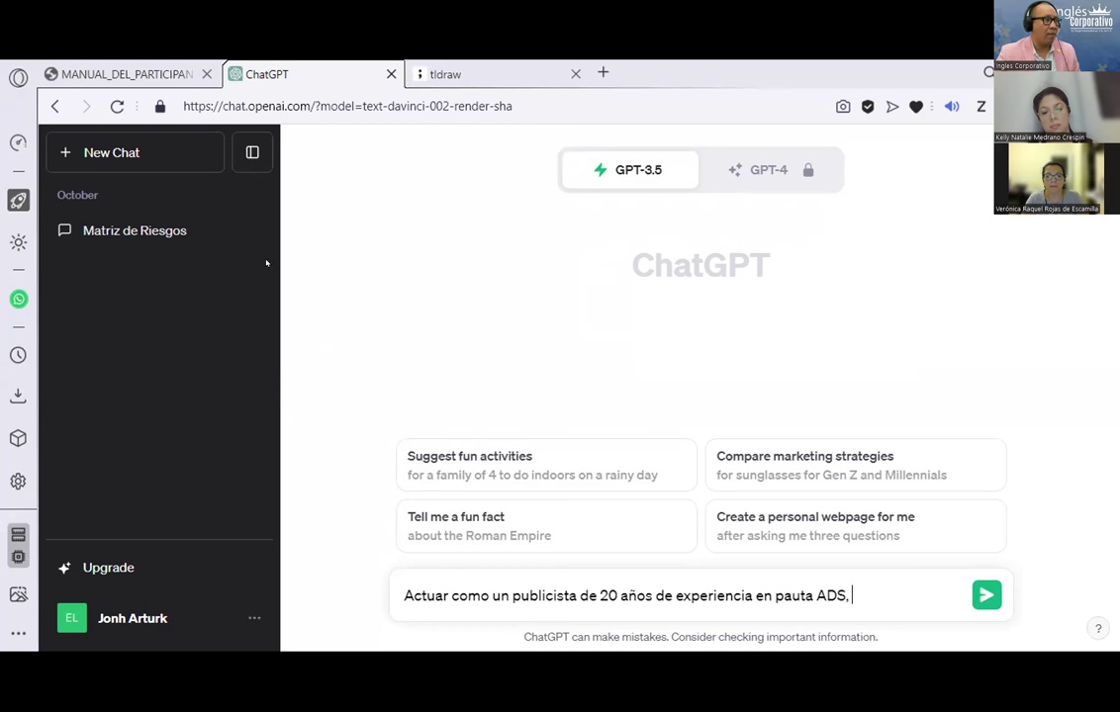
Step: Highlight the Campañas heading and description in the PDF manual for reference, then return to ChatGPT
{"action": "left_click", "coordinate": [178, 73]}
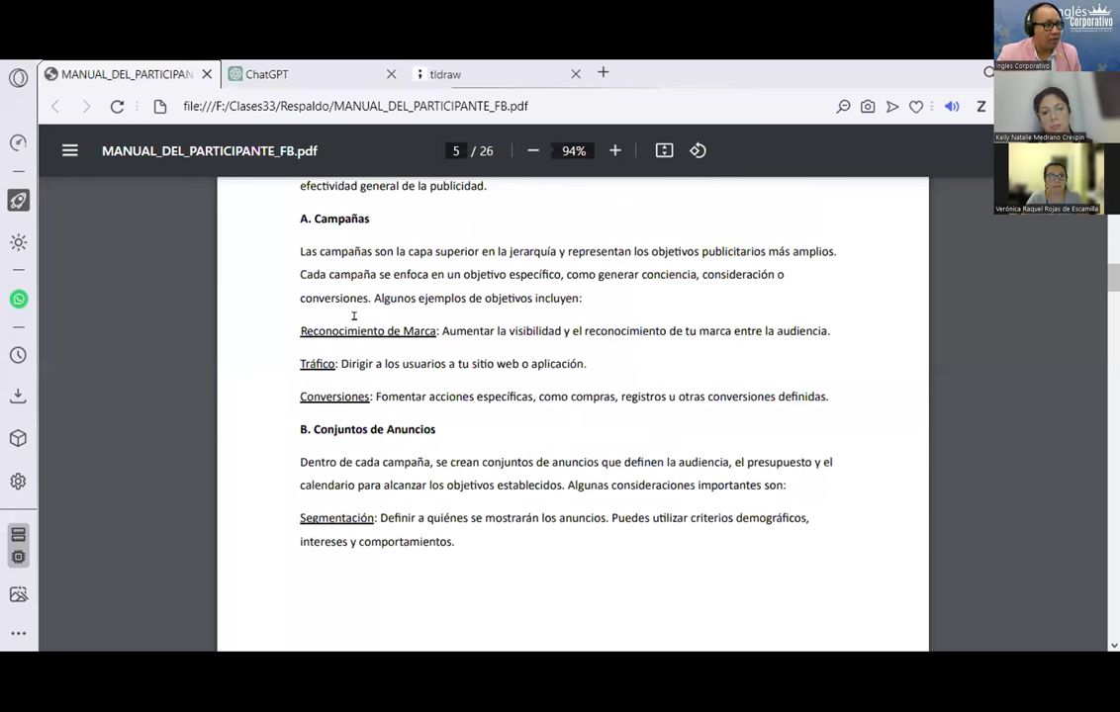
{"action": "scroll", "coordinate": [394, 424], "scroll_direction": "up", "scroll_amount": 3}
{"action": "scroll", "coordinate": [289, 306], "scroll_direction": "down", "scroll_amount": 2}
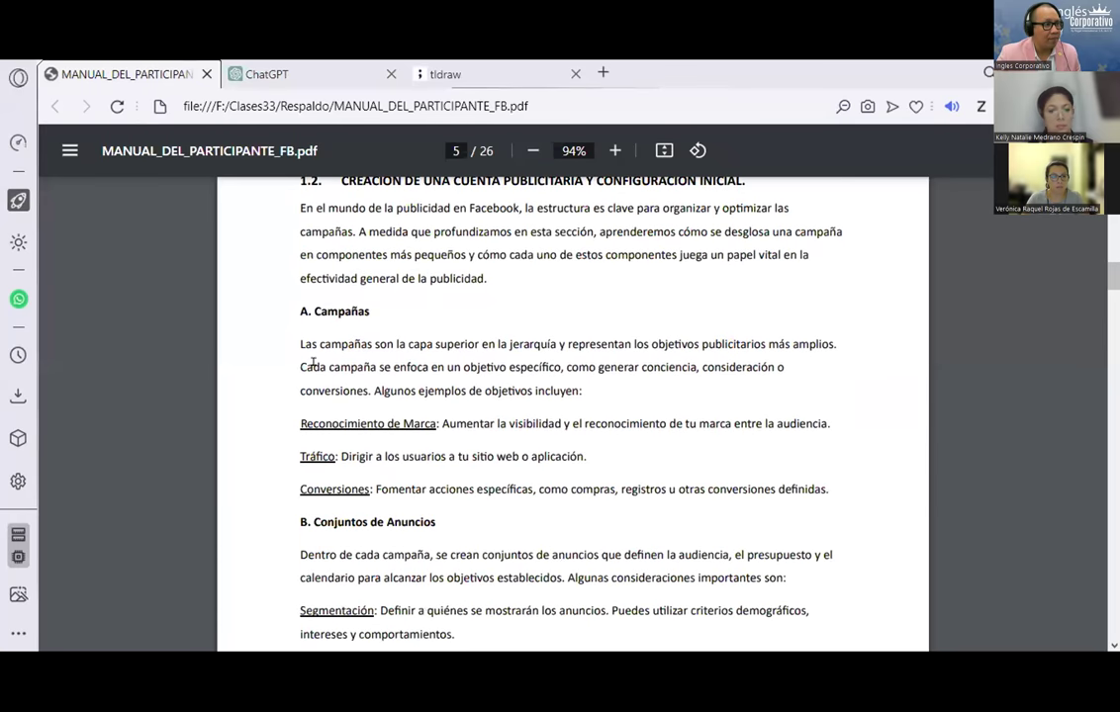
{"action": "left_click_drag", "start_coordinate": [289, 307], "coordinate": [447, 374]}
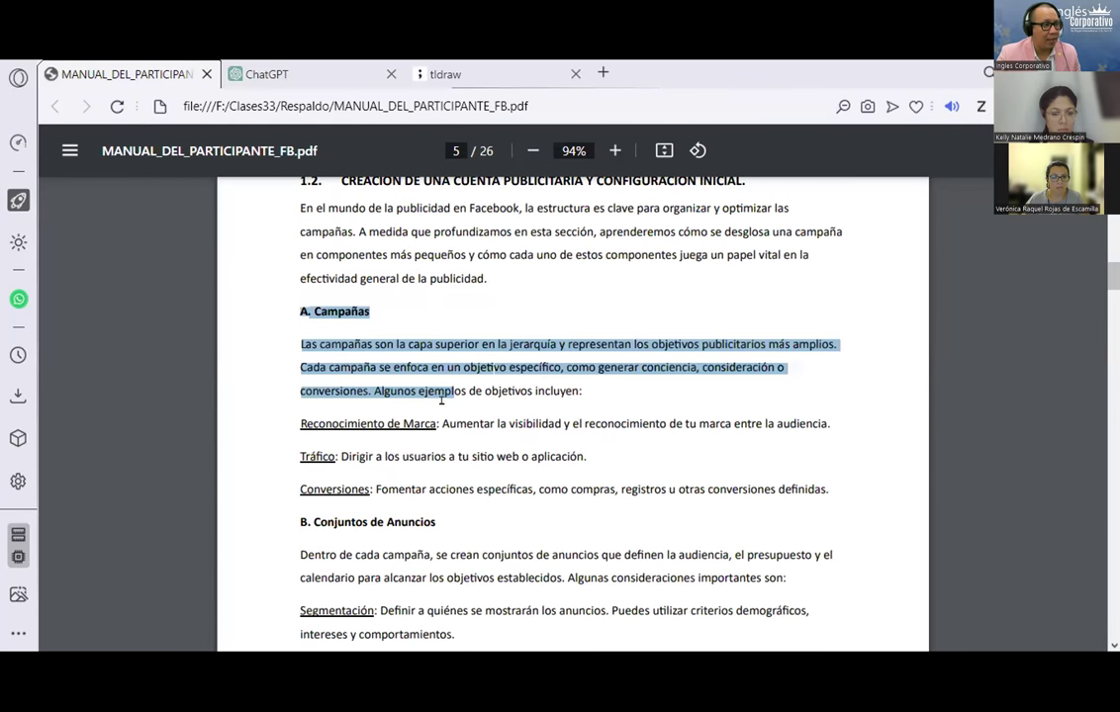
{"action": "scroll", "coordinate": [328, 450], "scroll_direction": "down", "scroll_amount": 4}
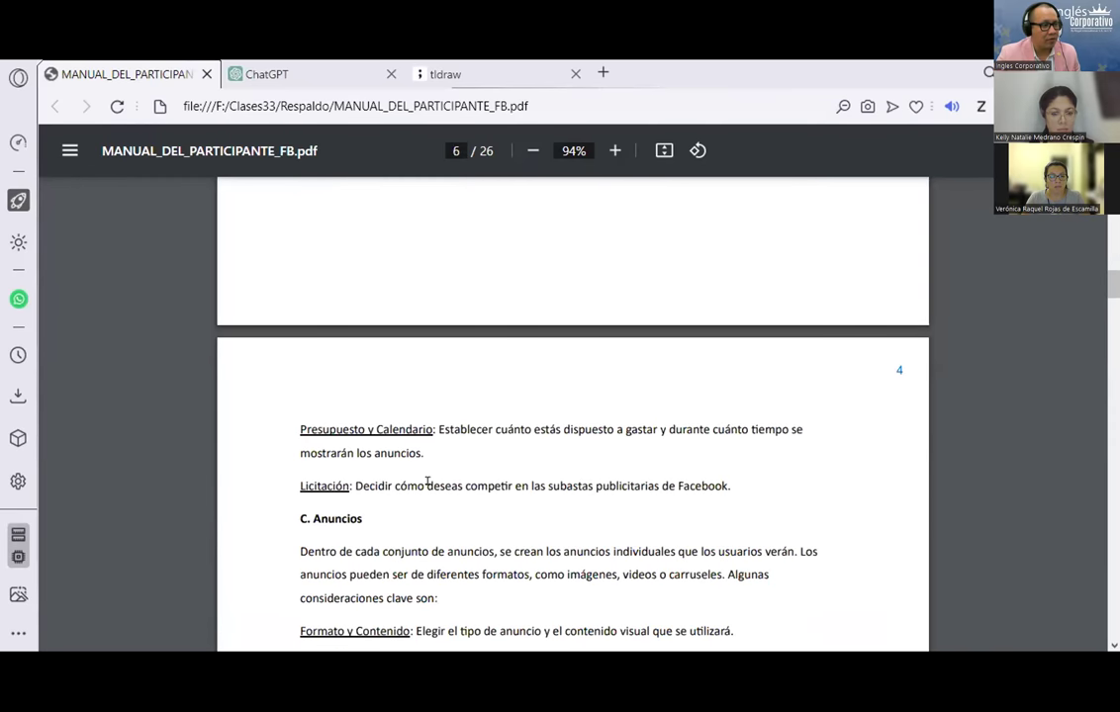
{"action": "scroll", "coordinate": [427, 483], "scroll_direction": "down", "scroll_amount": 4}
{"action": "scroll", "coordinate": [466, 515], "scroll_direction": "up", "scroll_amount": 10}
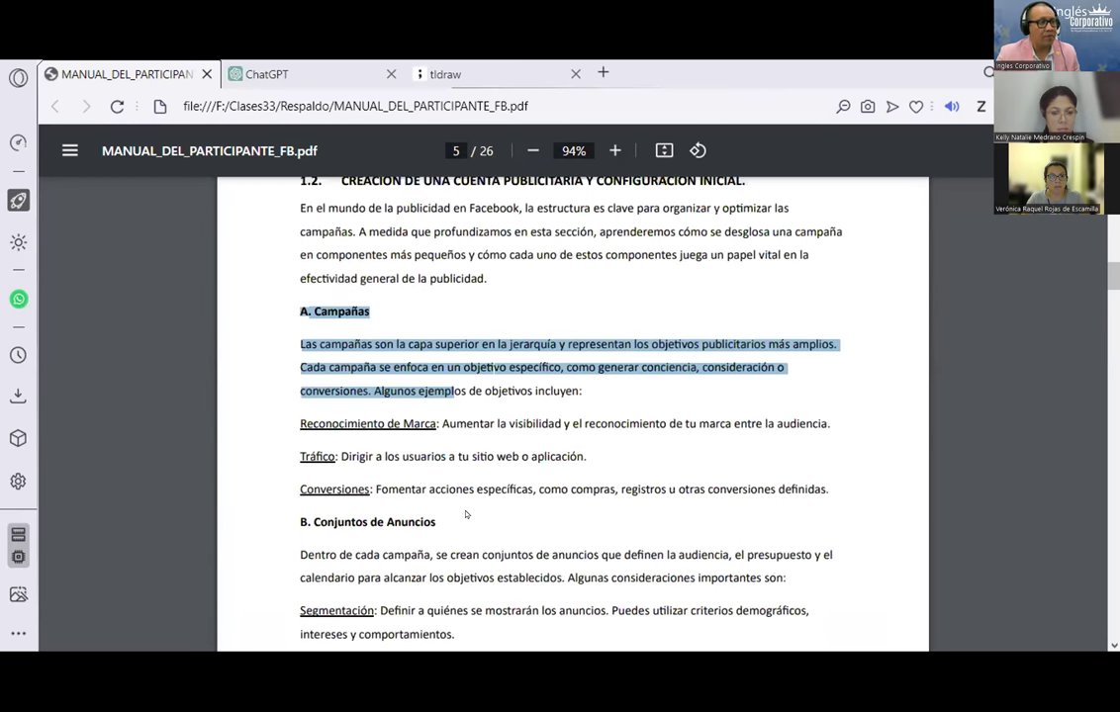
{"action": "scroll", "coordinate": [466, 515], "scroll_direction": "down", "scroll_amount": 2}
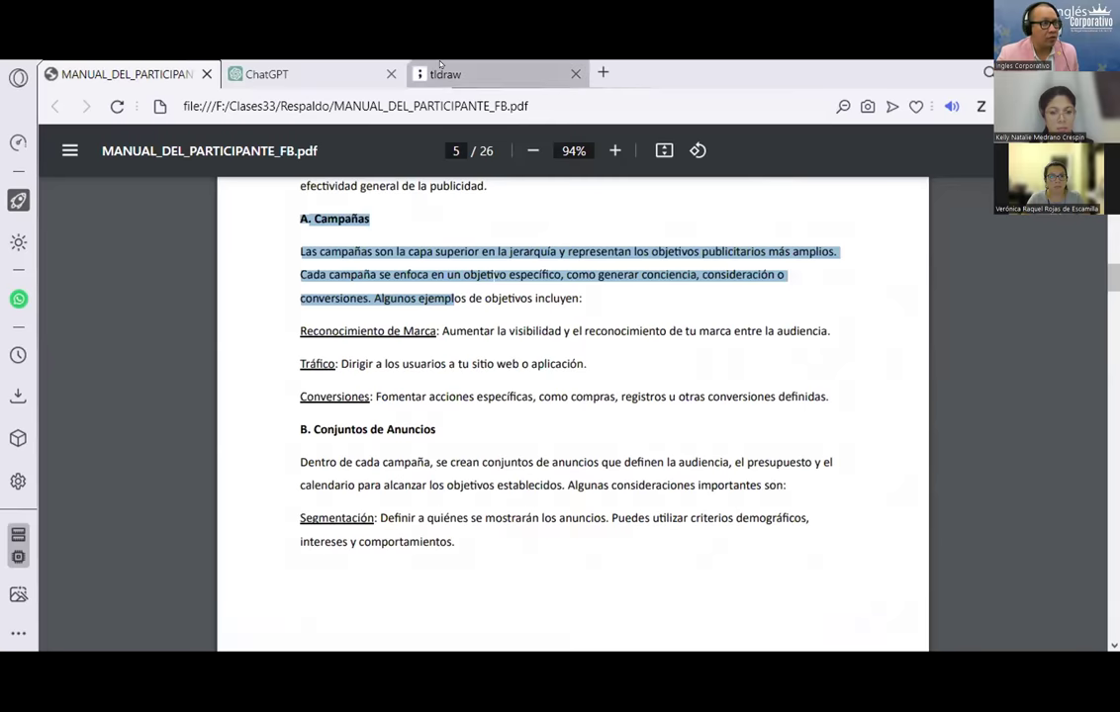
{"action": "left_click", "coordinate": [445, 75]}
{"action": "left_click", "coordinate": [280, 74]}
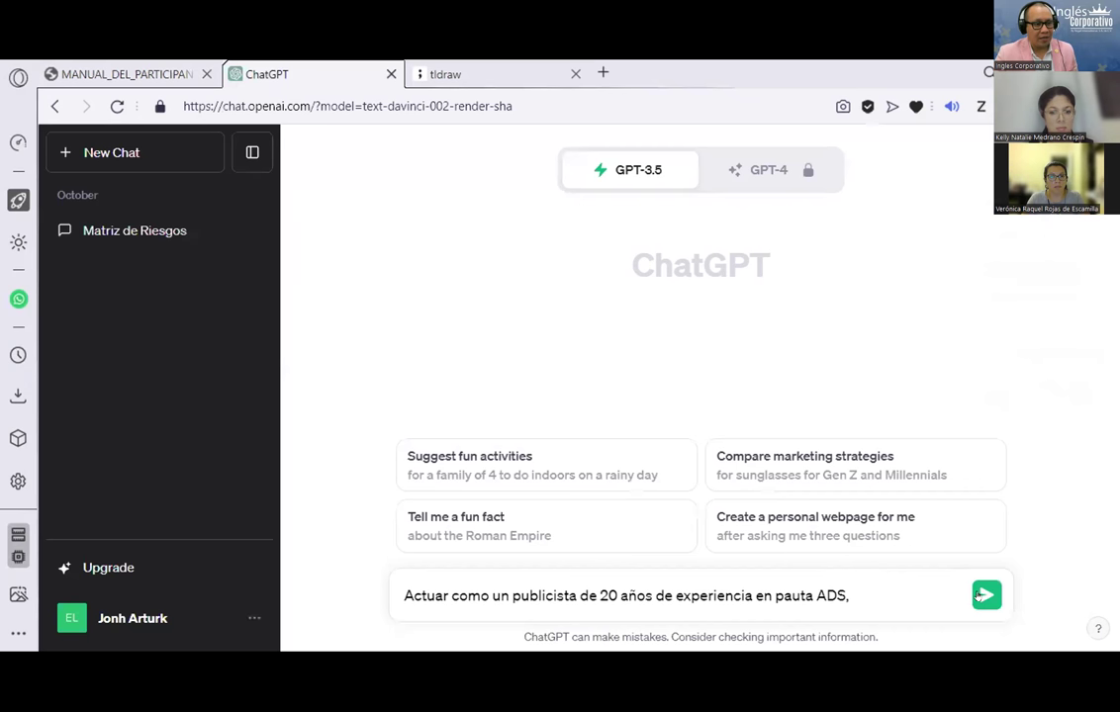
Step: Extend the prompt with 'redactar 10 COPYS para vender comptu' and open a new browser tab
{"action": "type", "text": "redactar"}
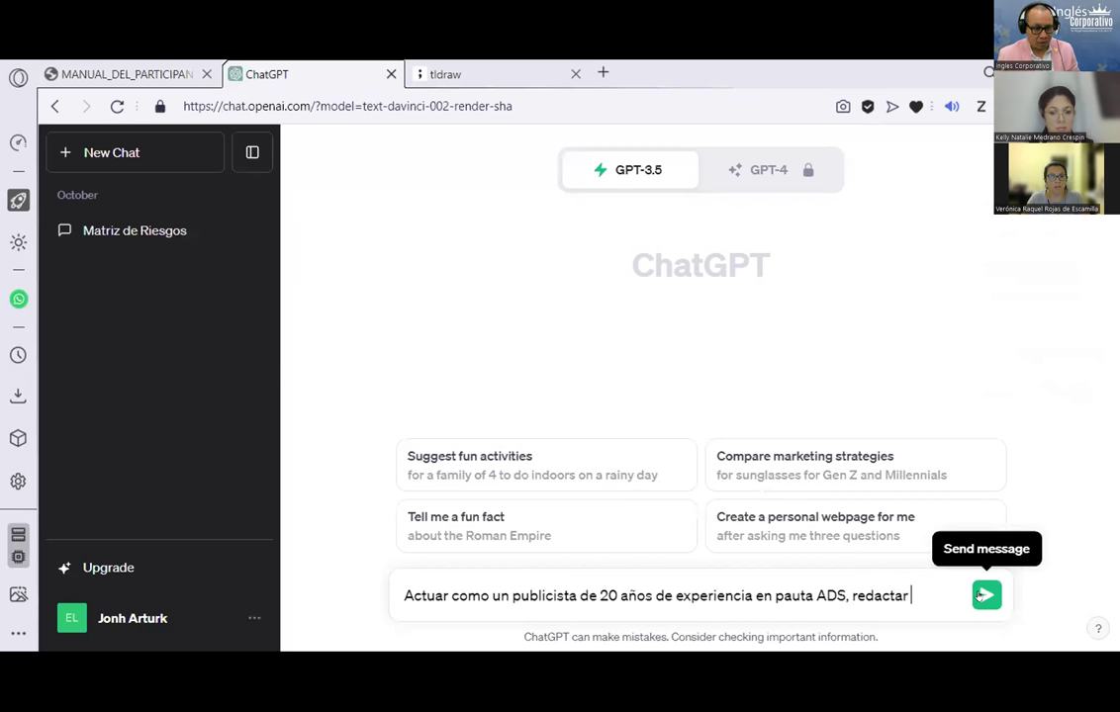
{"action": "type", "text": " 10 COPY"}
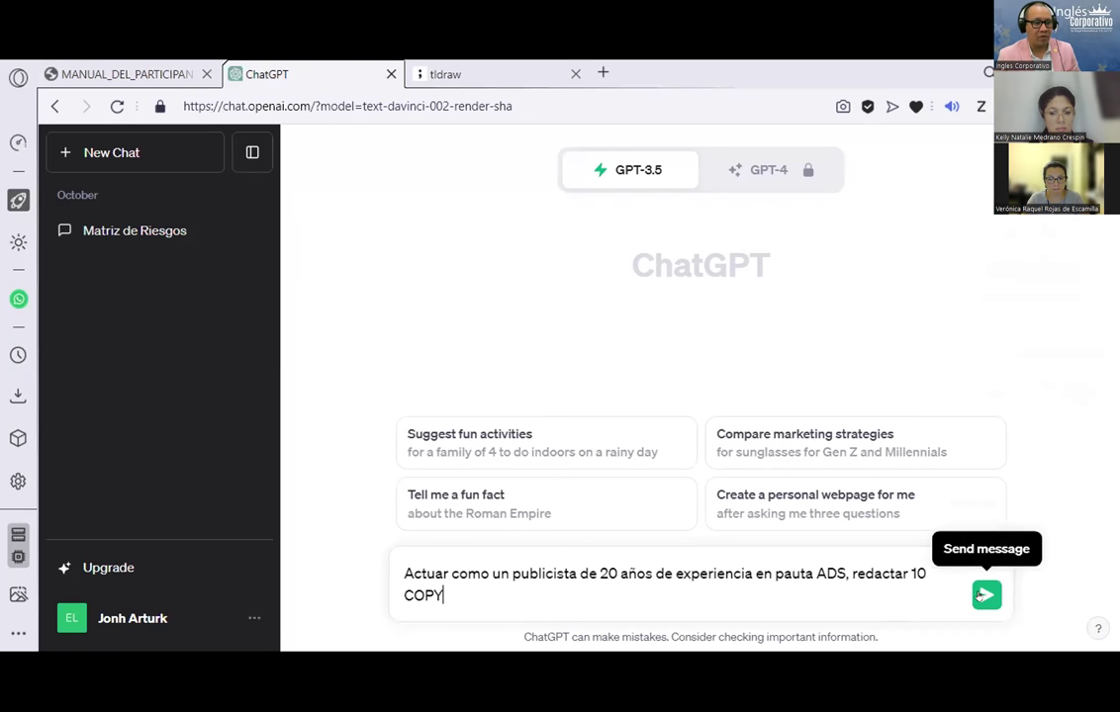
{"action": "type", "text": "S"}
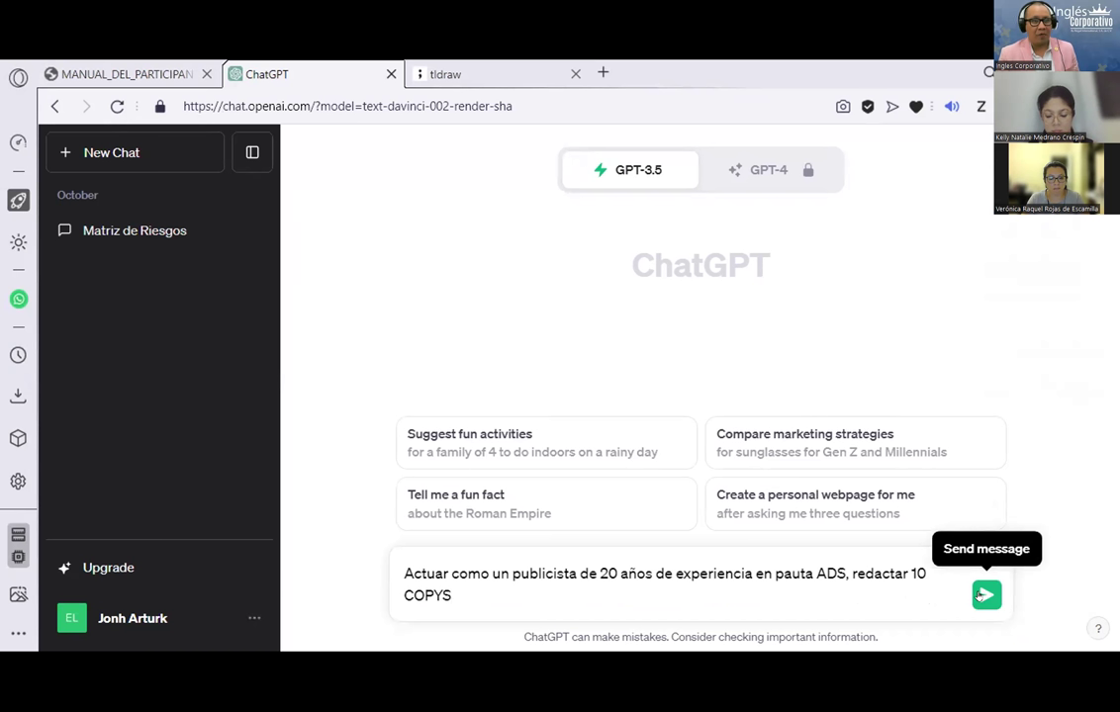
{"action": "type", "text": "º"}
{"action": "key", "text": "BackSpace"}
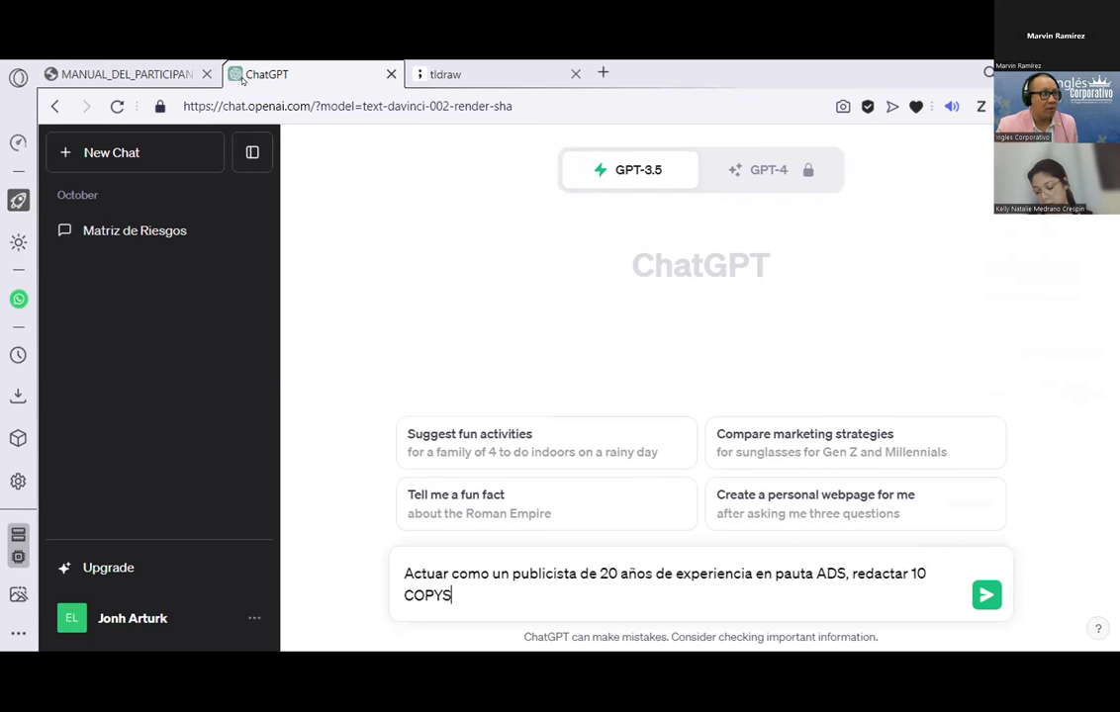
{"action": "left_click", "coordinate": [562, 600]}
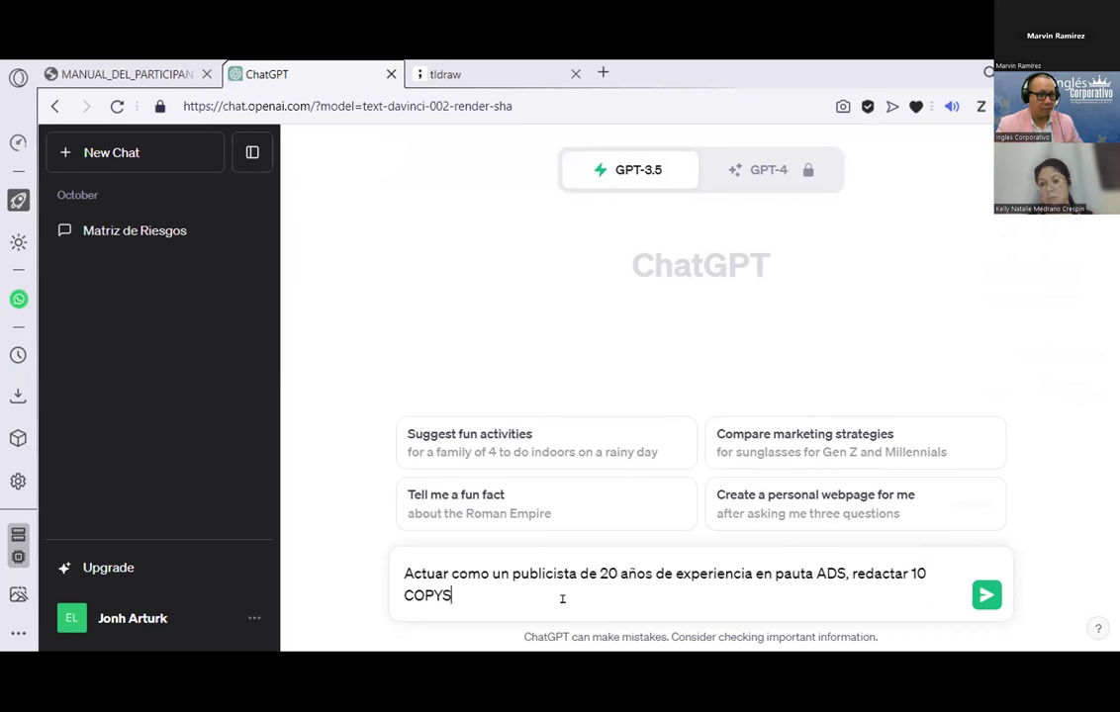
{"action": "type", "text": "para vender comptgu"}
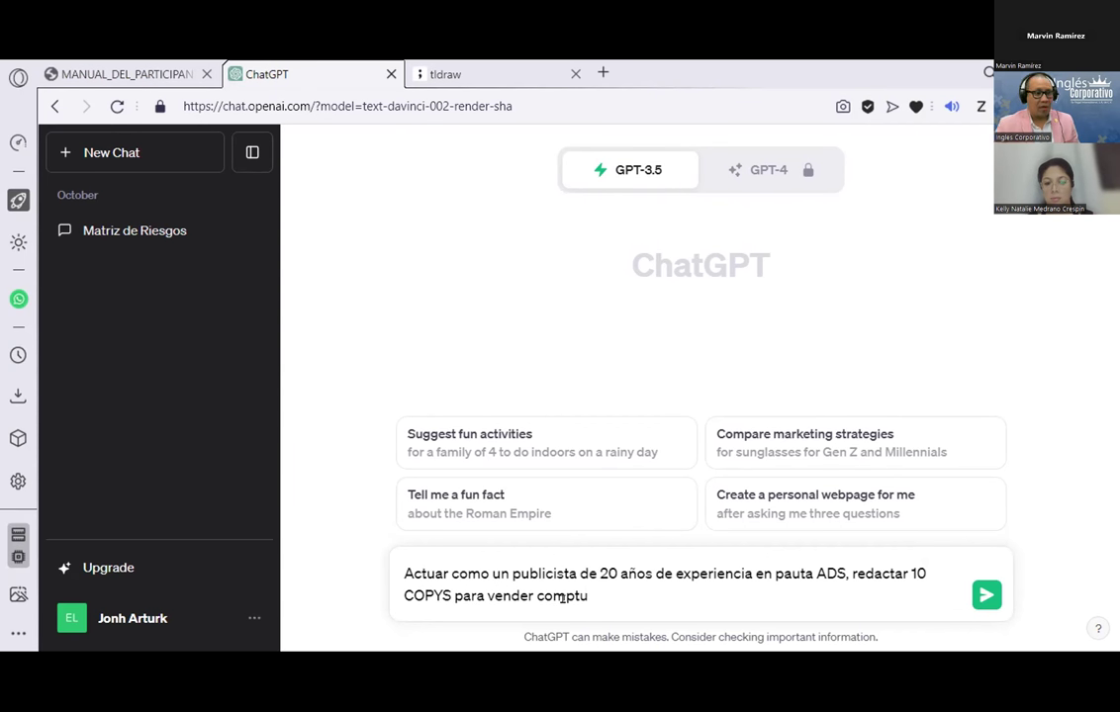
{"action": "left_click", "coordinate": [440, 75]}
{"action": "left_click", "coordinate": [601, 73]}
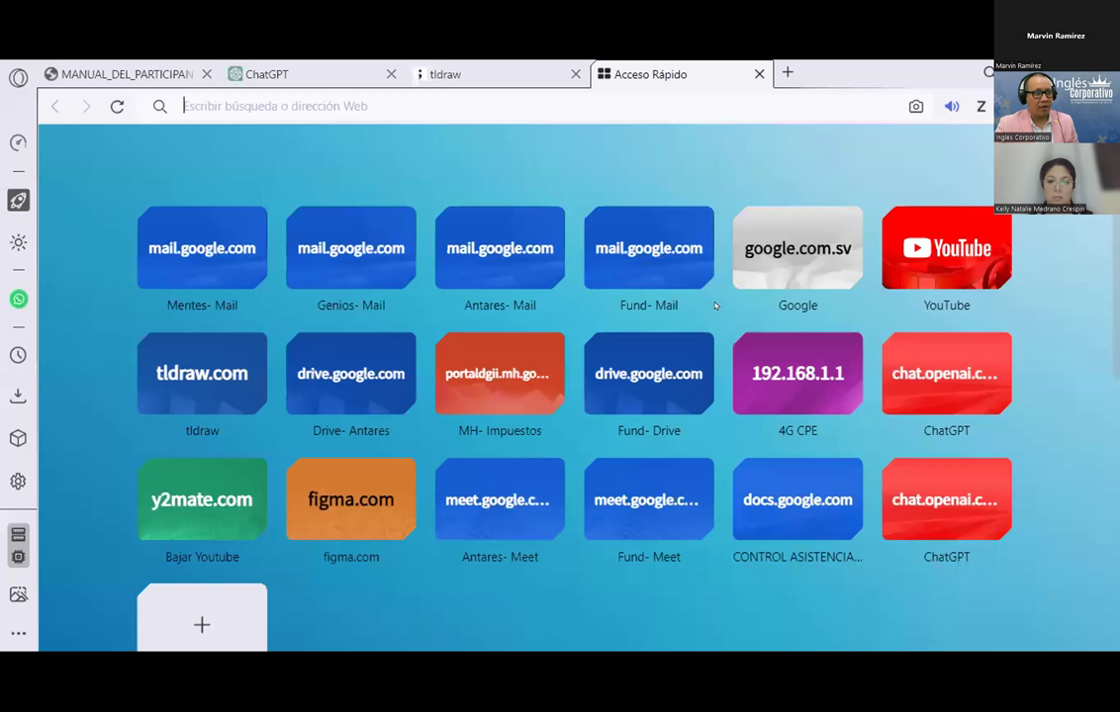
Step: Open Google from the quick-access page and search for 'ADS'
{"action": "key", "text": "ctrl+shift+Tab"}
{"action": "key", "text": "ctrl+Tab"}
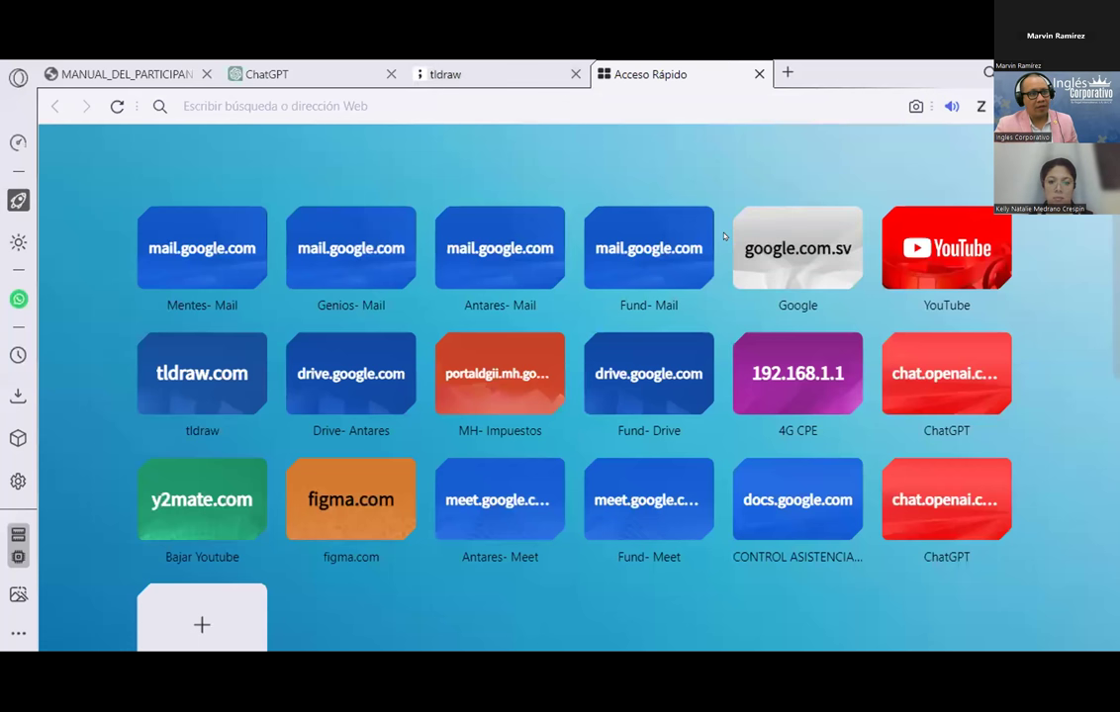
{"action": "left_click", "coordinate": [757, 247]}
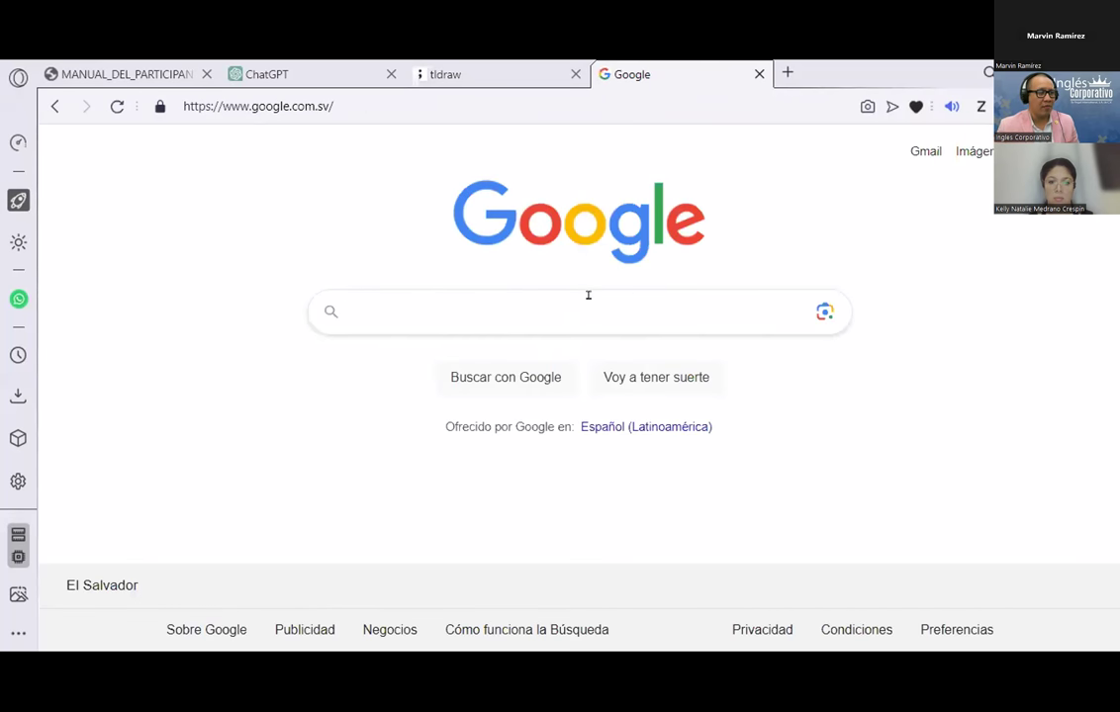
{"action": "type", "text": "ADS"}
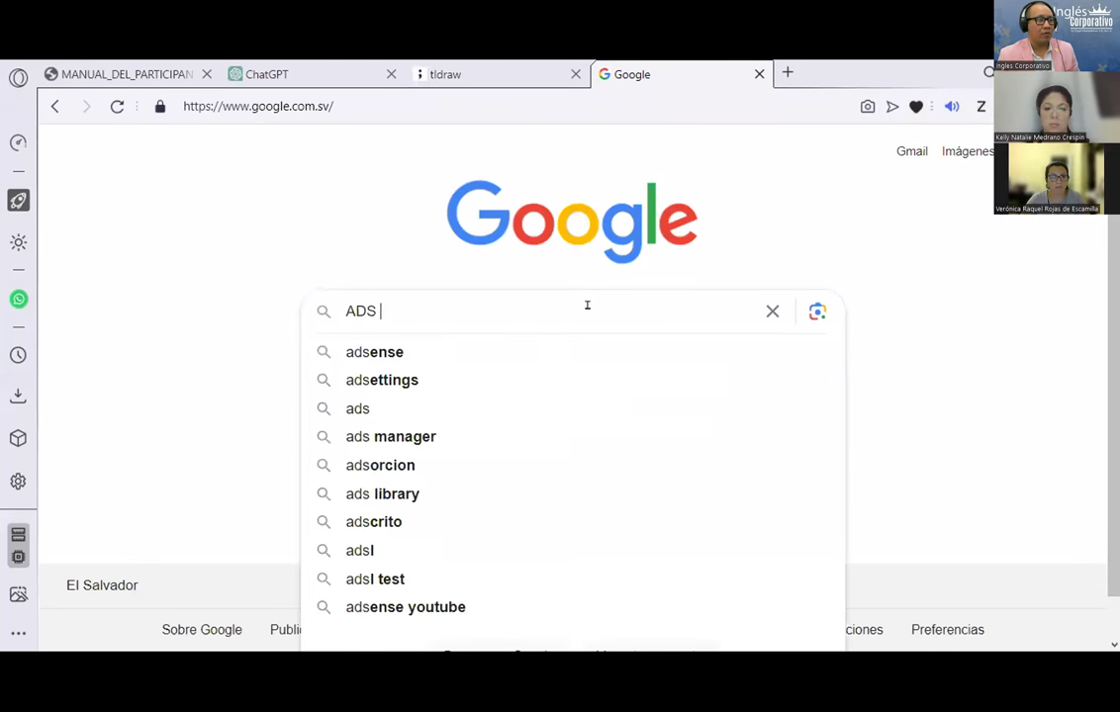
{"action": "key", "text": "Return"}
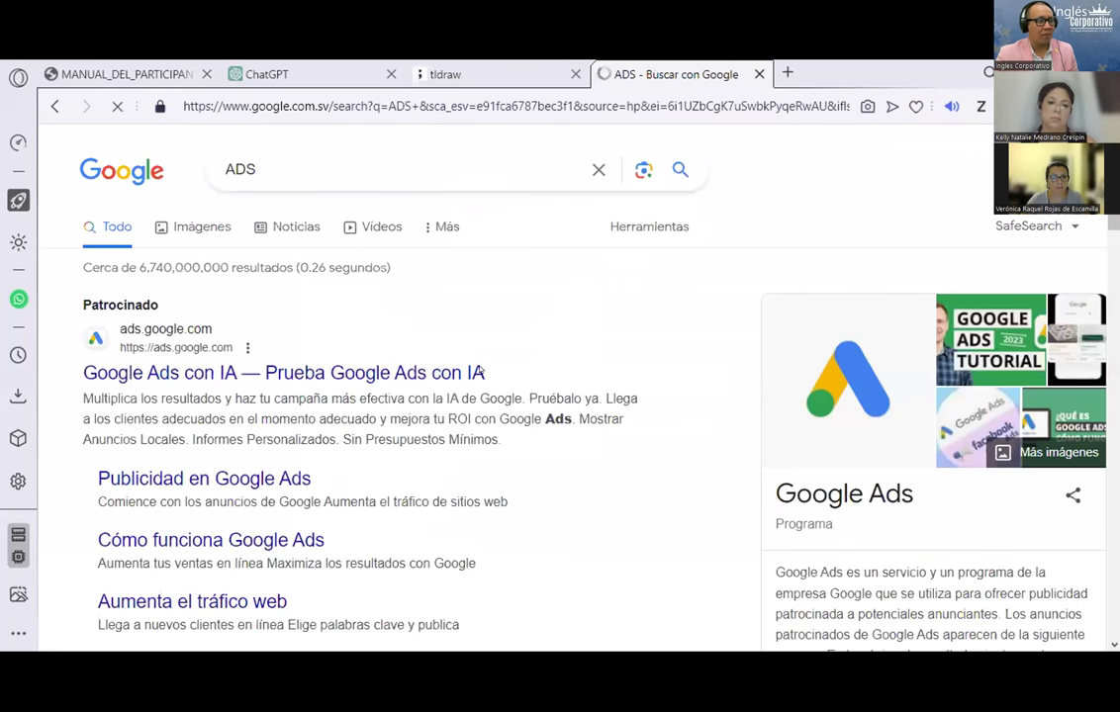
Step: Refine the search to 'ADS que es en marketing' and scroll through the results
{"action": "left_click", "coordinate": [307, 159]}
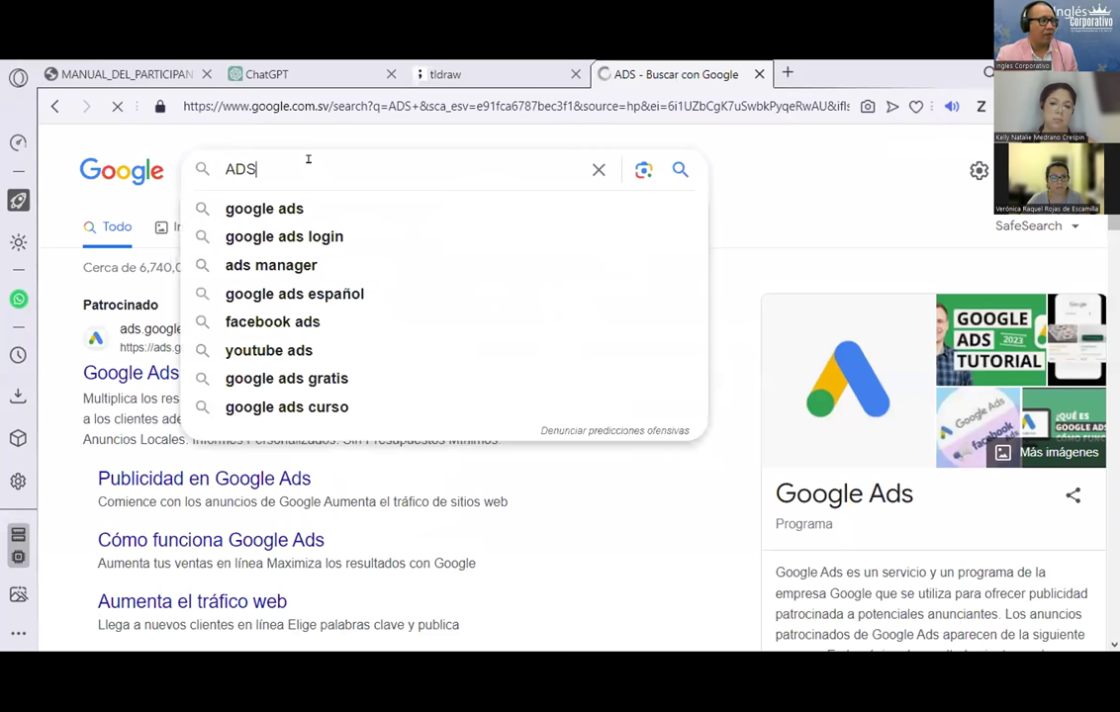
{"action": "type", "text": "que es en "}
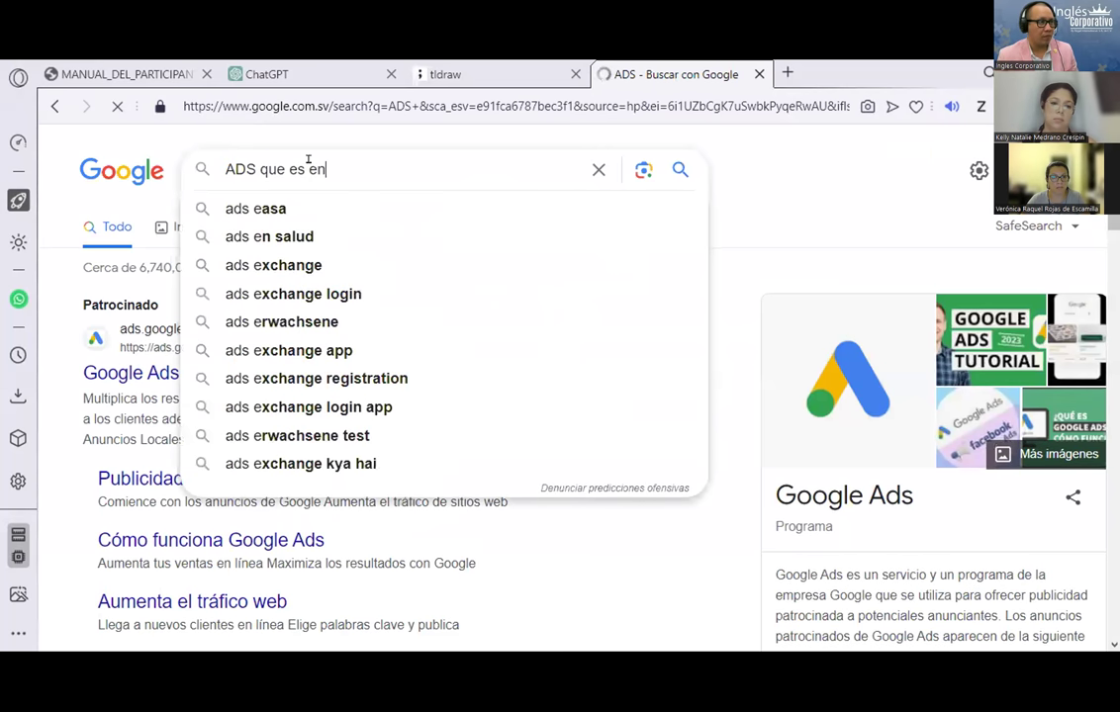
{"action": "type", "text": "marketg"}
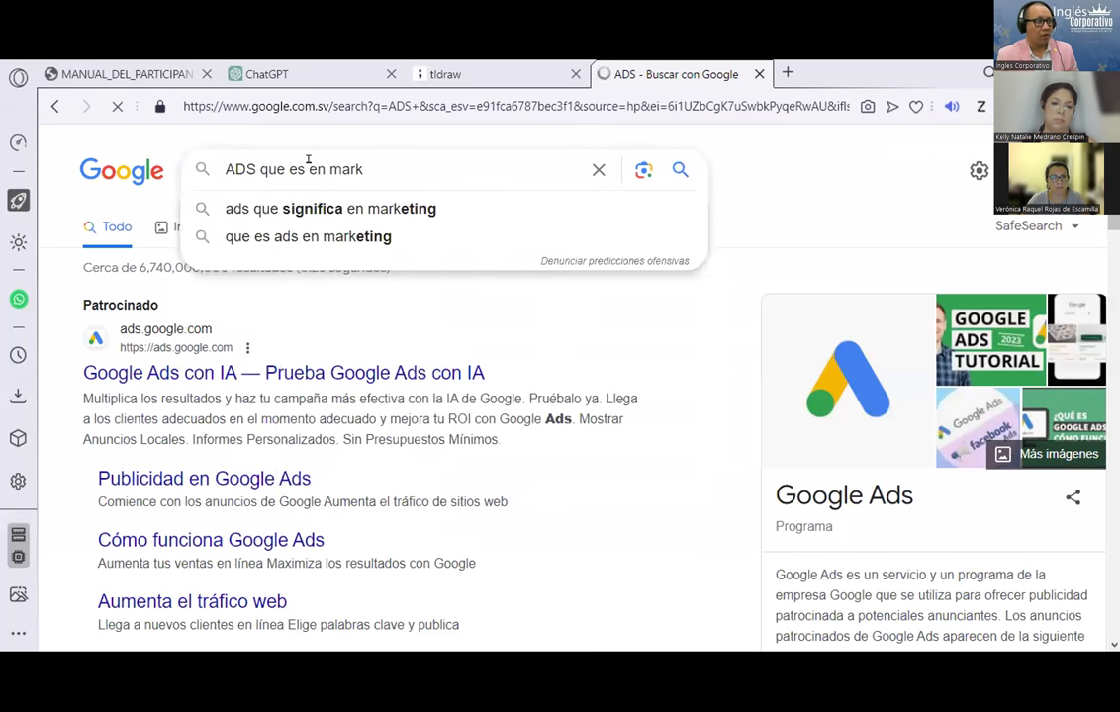
{"action": "key", "text": "BackSpace"}
{"action": "type", "text": "ing"}
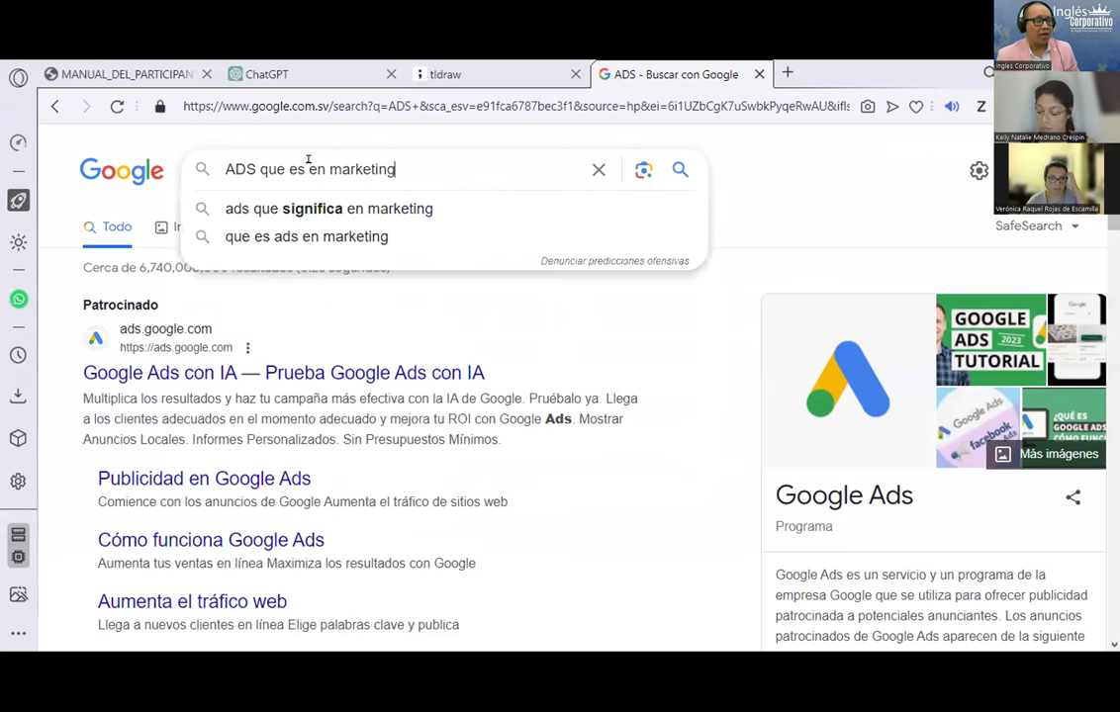
{"action": "key", "text": "Return"}
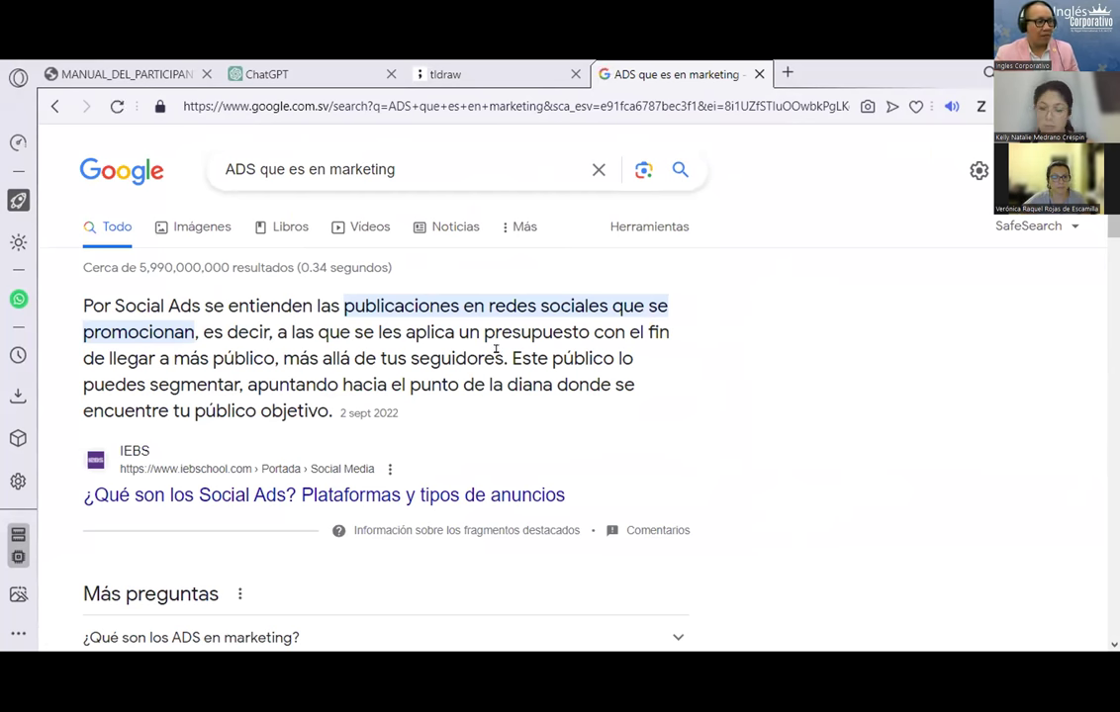
{"action": "scroll", "coordinate": [497, 350], "scroll_direction": "down", "scroll_amount": 3}
{"action": "scroll", "coordinate": [505, 365], "scroll_direction": "down", "scroll_amount": 9}
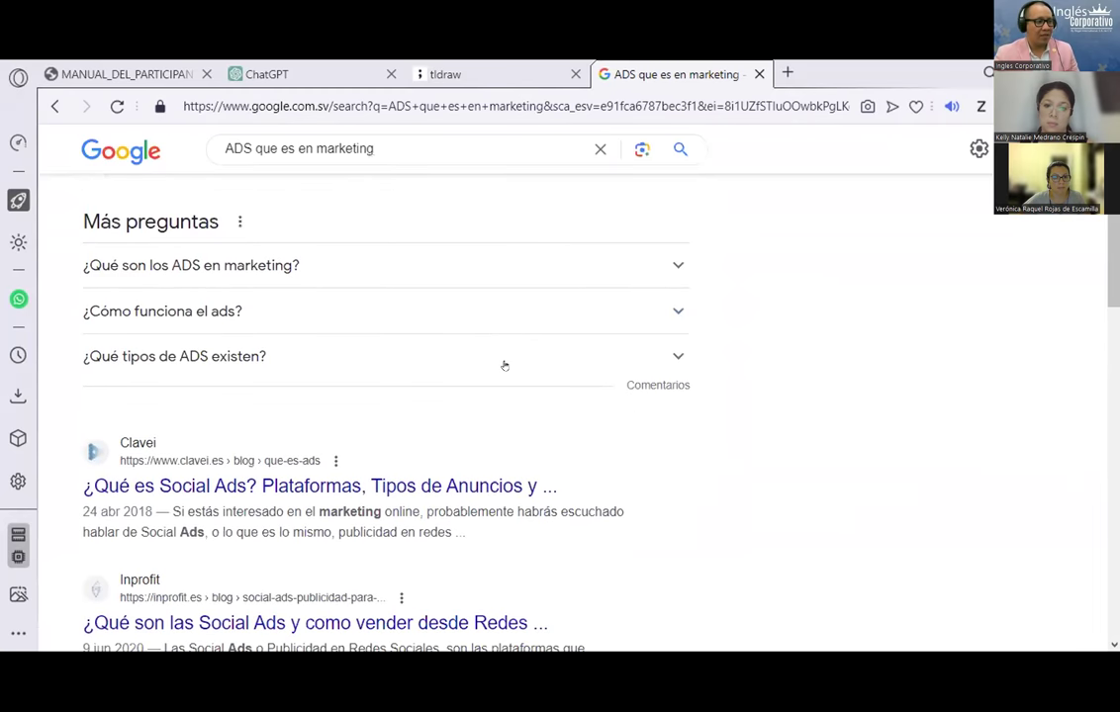
{"action": "scroll", "coordinate": [504, 364], "scroll_direction": "down", "scroll_amount": 5}
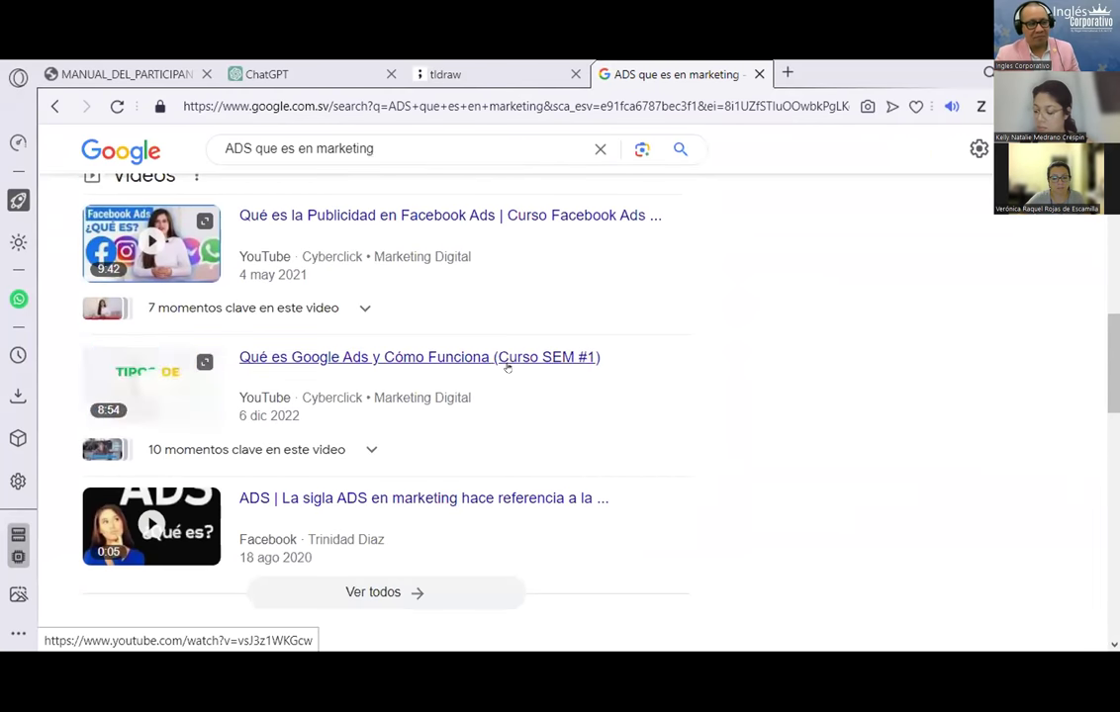
{"action": "scroll", "coordinate": [507, 364], "scroll_direction": "down", "scroll_amount": 7}
{"action": "scroll", "coordinate": [508, 369], "scroll_direction": "down", "scroll_amount": 3}
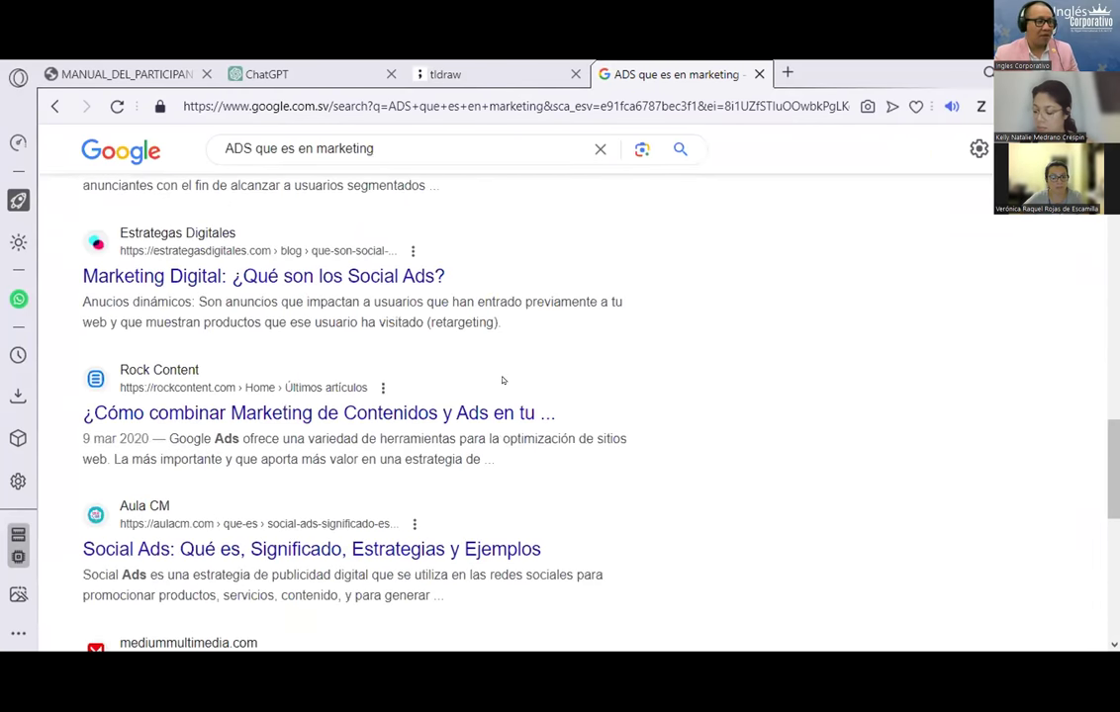
{"action": "scroll", "coordinate": [503, 386], "scroll_direction": "up", "scroll_amount": 10}
{"action": "scroll", "coordinate": [506, 448], "scroll_direction": "up", "scroll_amount": 10}
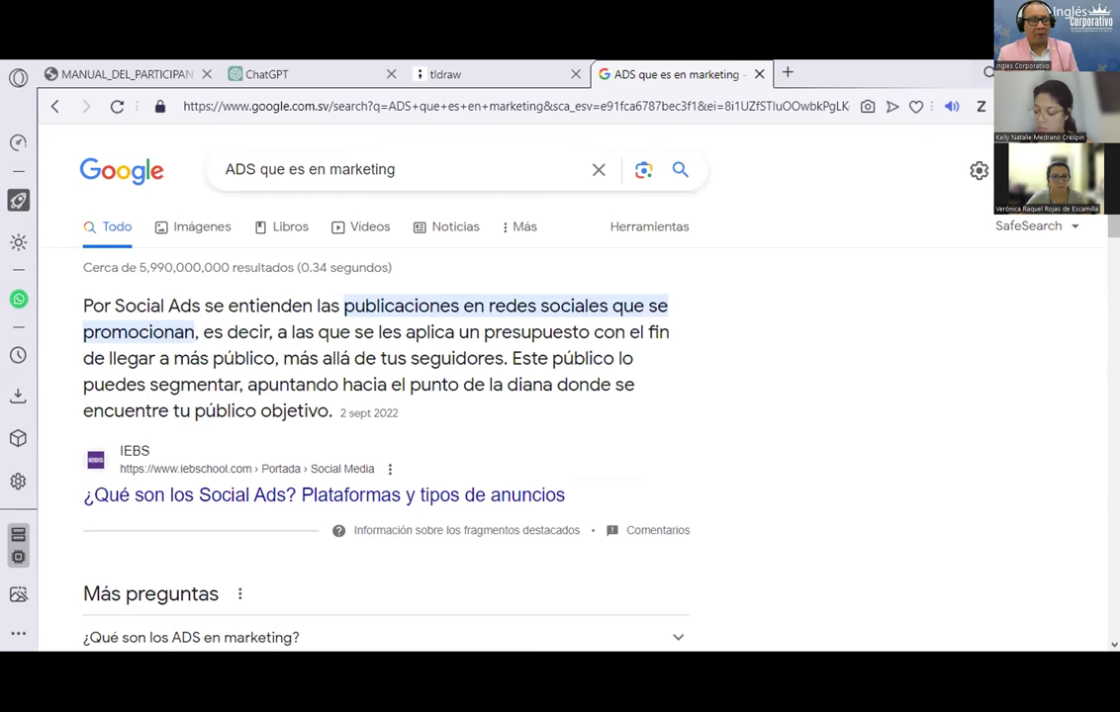
{"action": "left_click", "coordinate": [423, 69]}
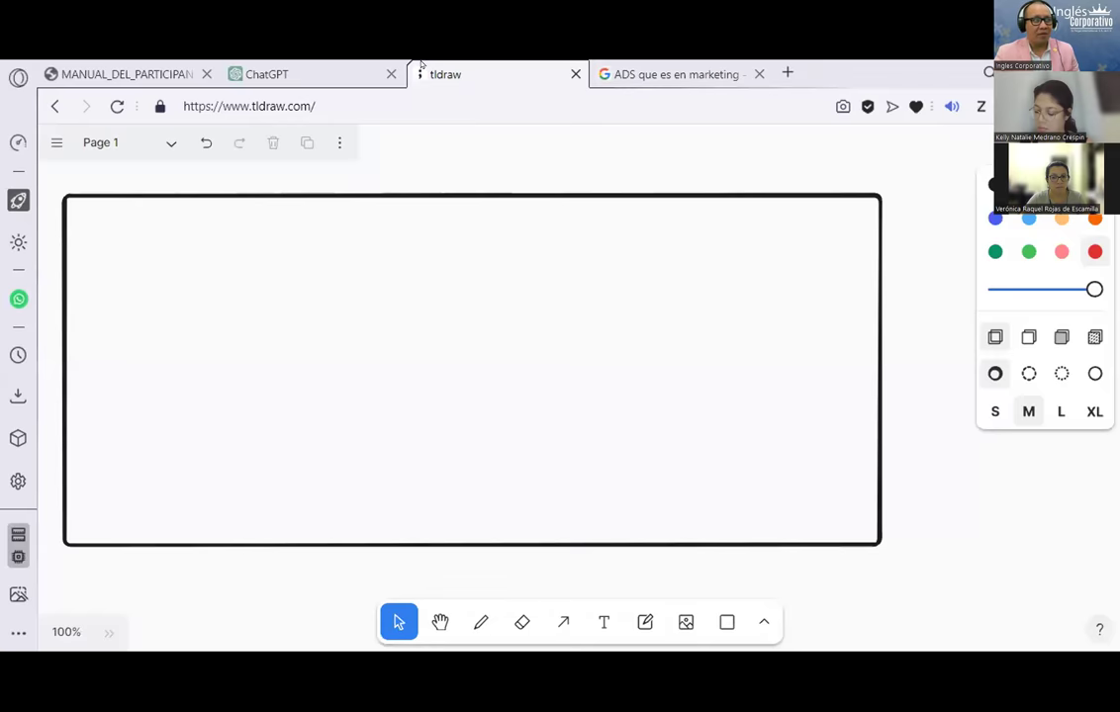
Step: Add 'computadoras portatiles de la marca HP, en la ciudad de santa tec' to the ChatGPT prompt
{"action": "left_click", "coordinate": [257, 71]}
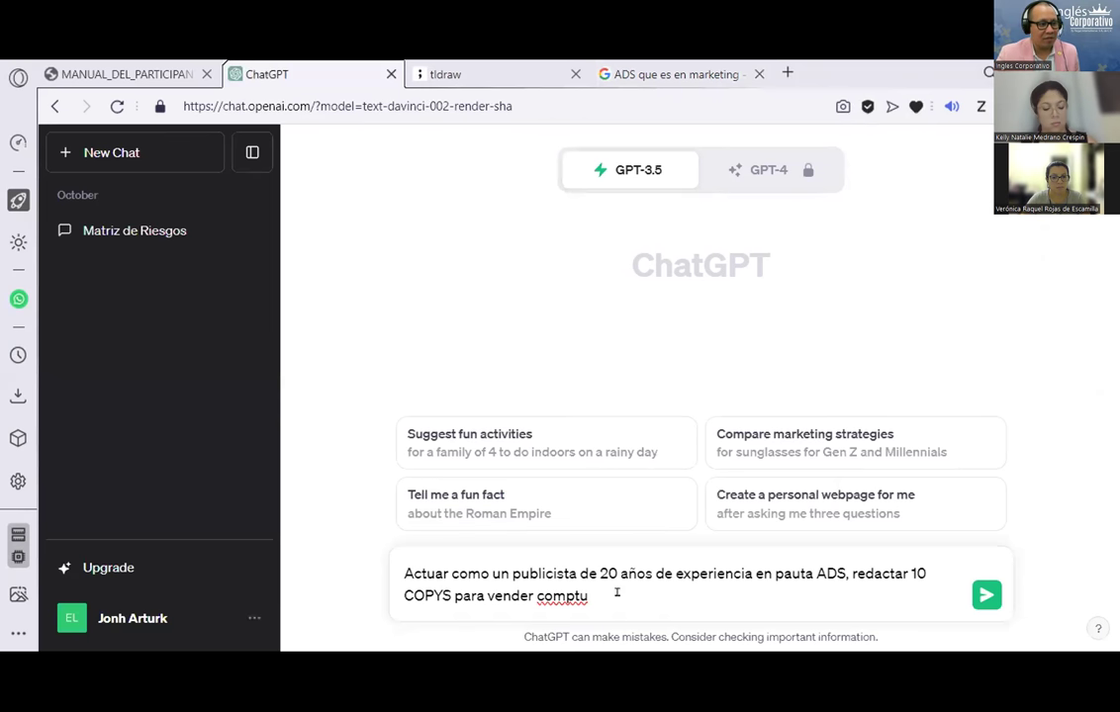
{"action": "key", "text": "BackSpace"}
{"action": "type", "text": "adoras de esci"}
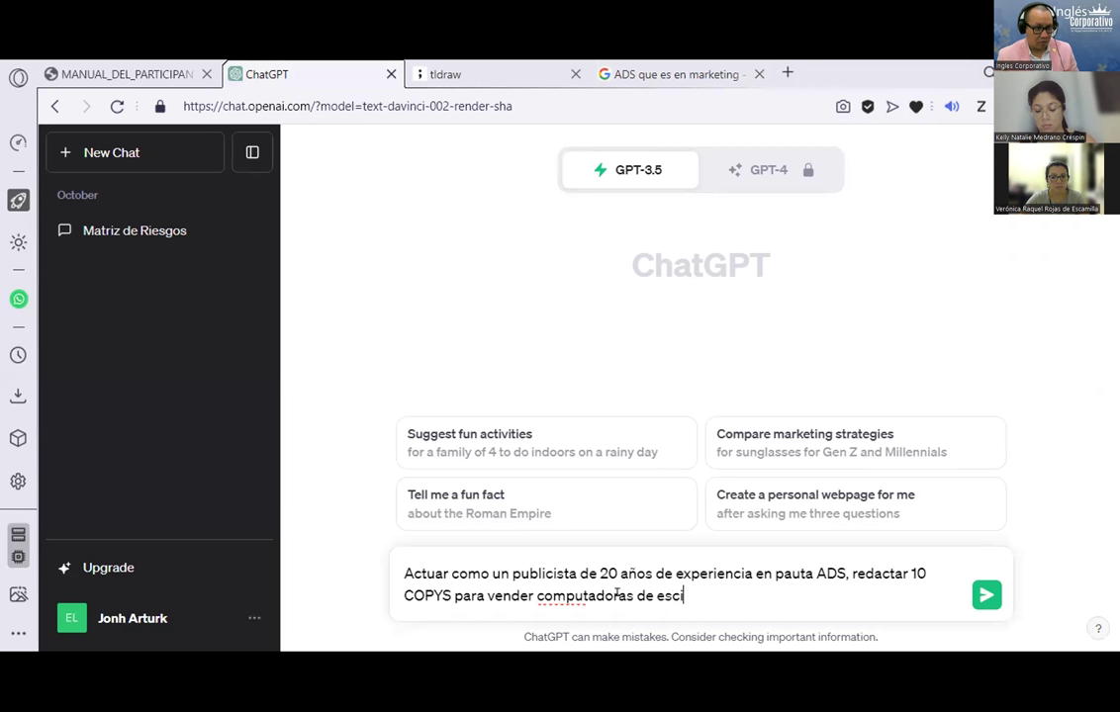
{"action": "key", "text": "BackSpace"}
{"action": "key", "text": "BackSpace"}
{"action": "key", "text": "BackSpace"}
{"action": "key", "text": "BackSpace"}
{"action": "key", "text": "BackSpace"}
{"action": "key", "text": "BackSpace"}
{"action": "key", "text": "BackSpace"}
{"action": "type", "text": "portatiles"}
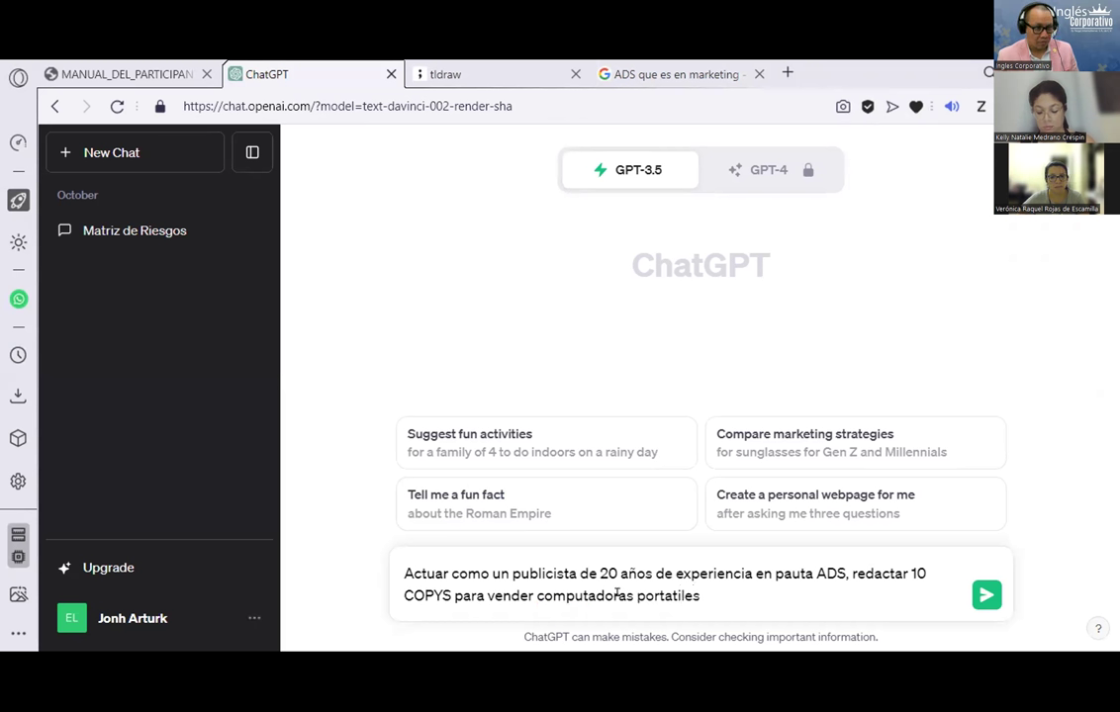
{"action": "type", "text": " de la marca HPO"}
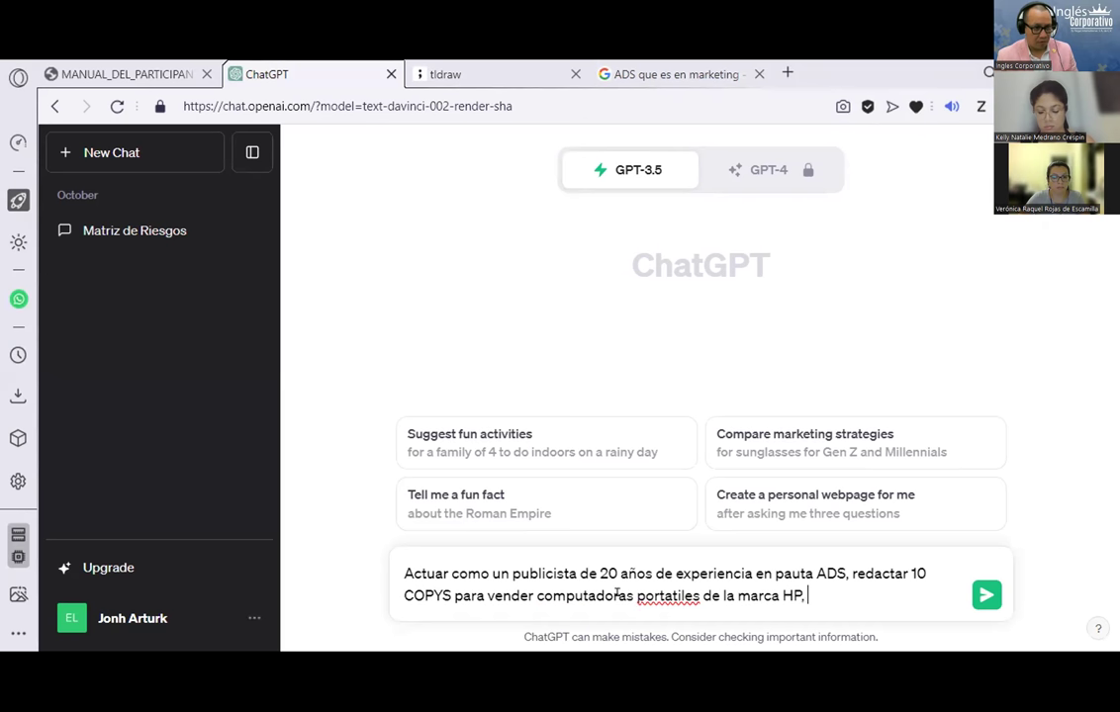
{"action": "type", "text": ", en la coudad"}
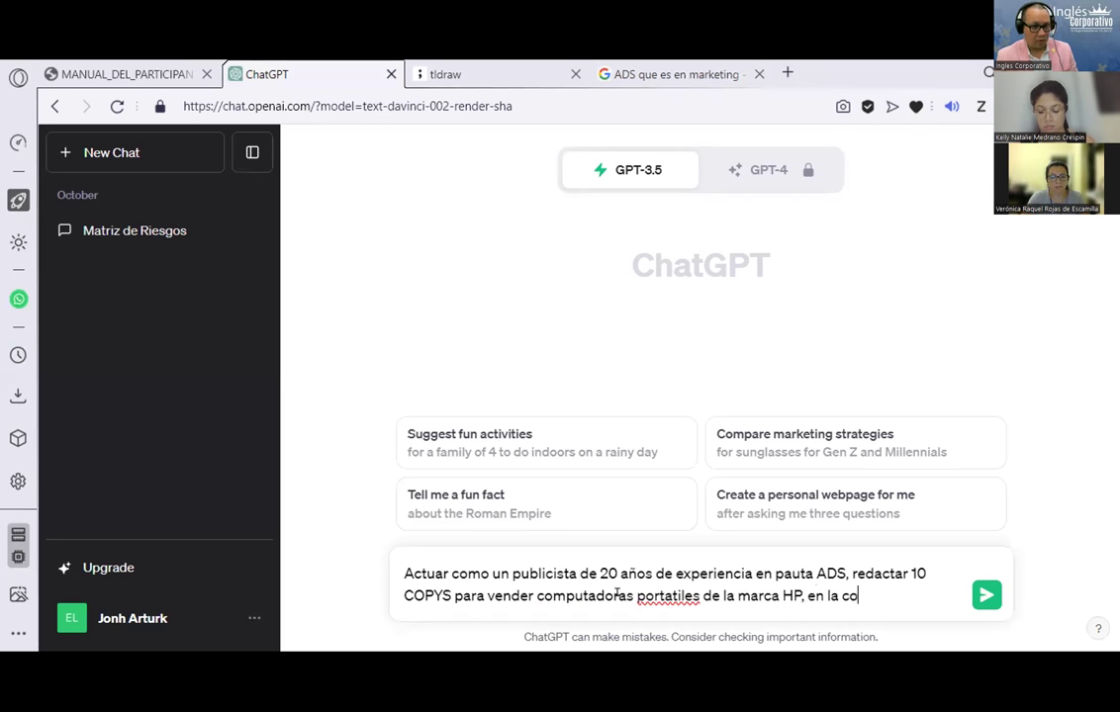
{"action": "key", "text": "BackSpace"}
{"action": "key", "text": "BackSpace"}
{"action": "key", "text": "BackSpace"}
{"action": "type", "text": "iudad de santa tecla."}
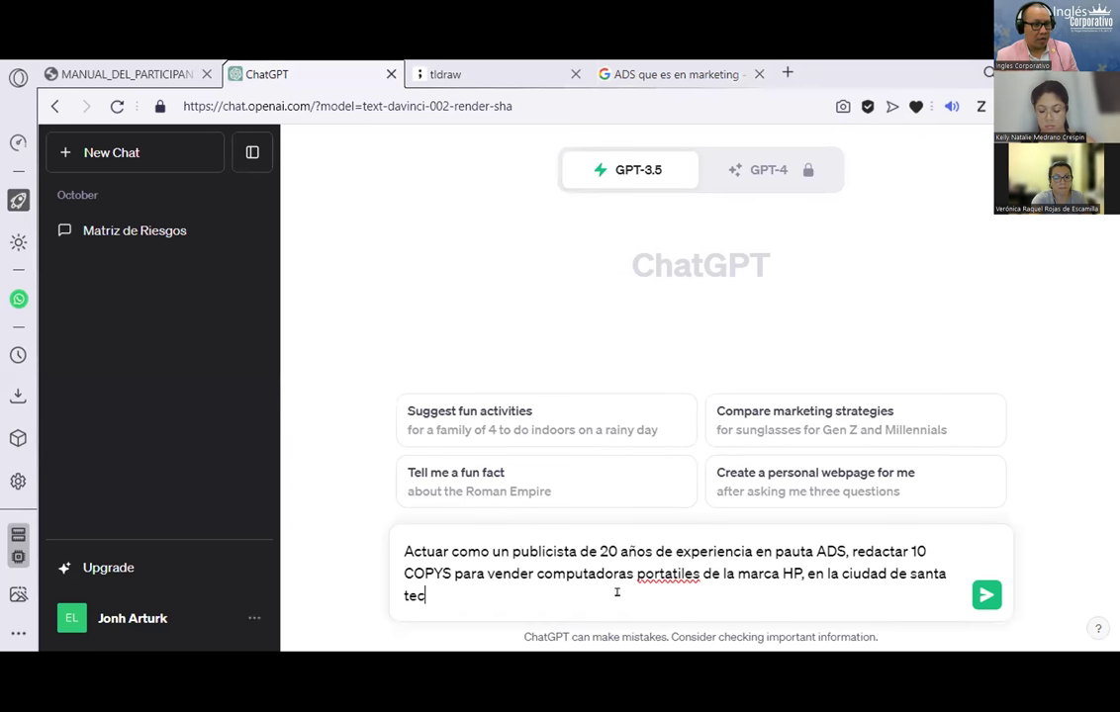
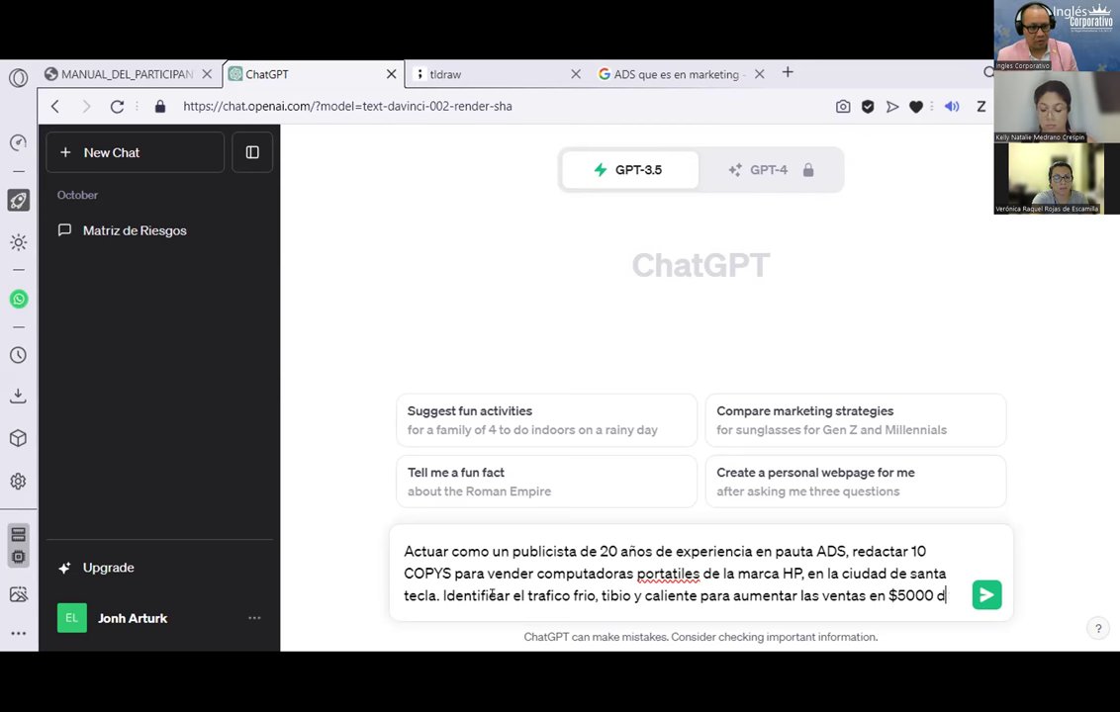
Step: Finish the prompt's sales goal as '$5000 dolares a la semana' and bring up the Facebook ads manual PDF
{"action": "key", "text": "BackSpace"}
{"action": "key", "text": "BackSpace"}
{"action": "key", "text": "BackSpace"}
{"action": "type", "text": "lares a la semana"}
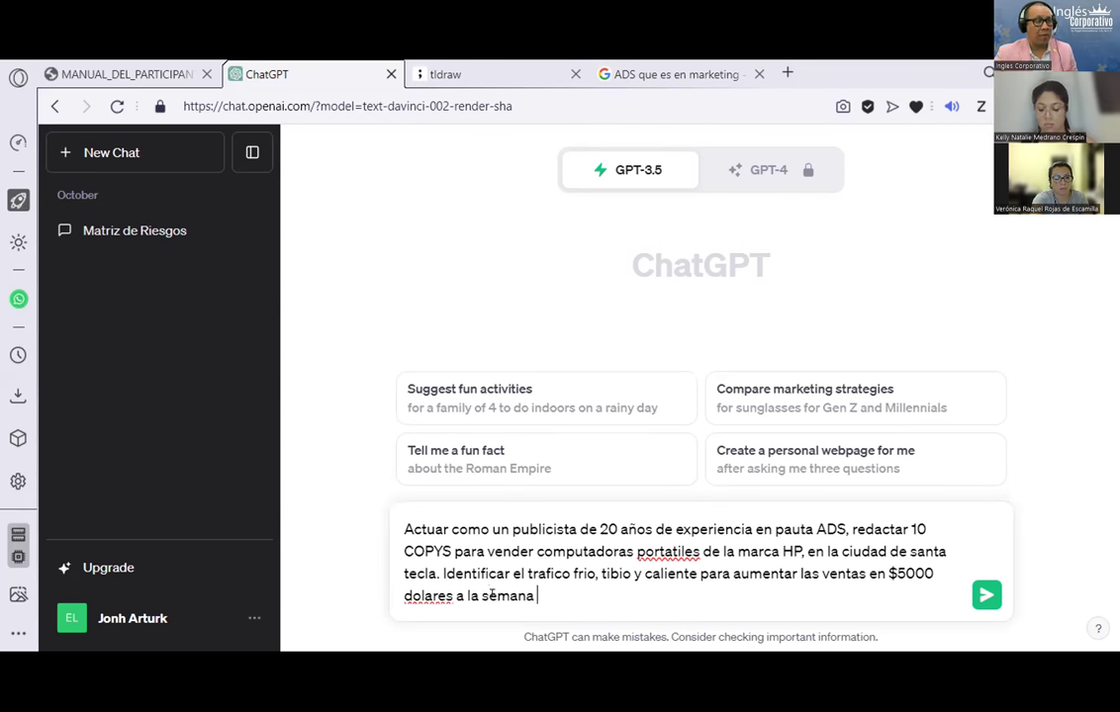
{"action": "left_click", "coordinate": [121, 67]}
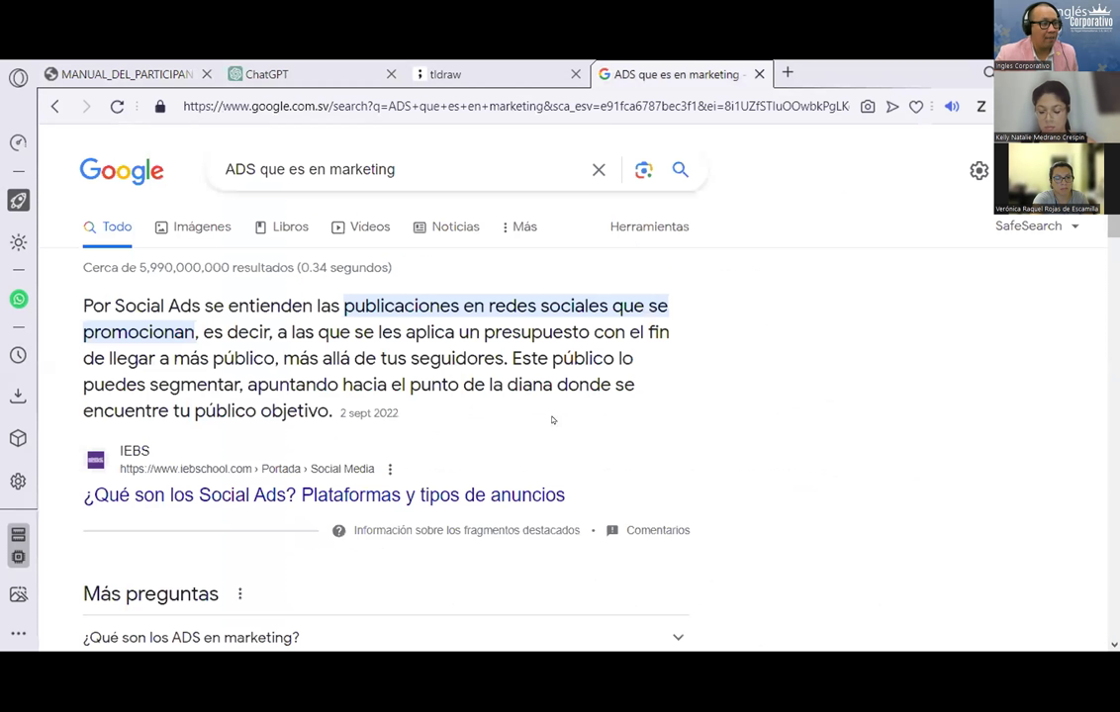
Step: Glance at the ADS search results and the ads manual, then go back to the ChatGPT prompt
{"action": "left_click", "coordinate": [613, 71]}
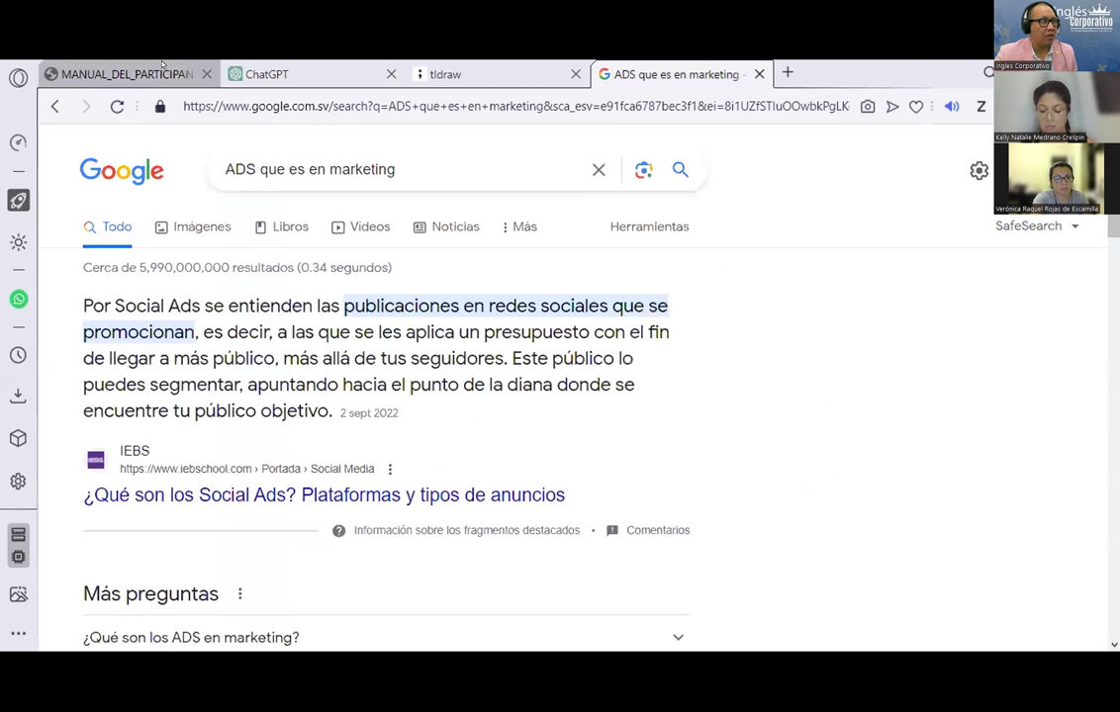
{"action": "left_click", "coordinate": [109, 72]}
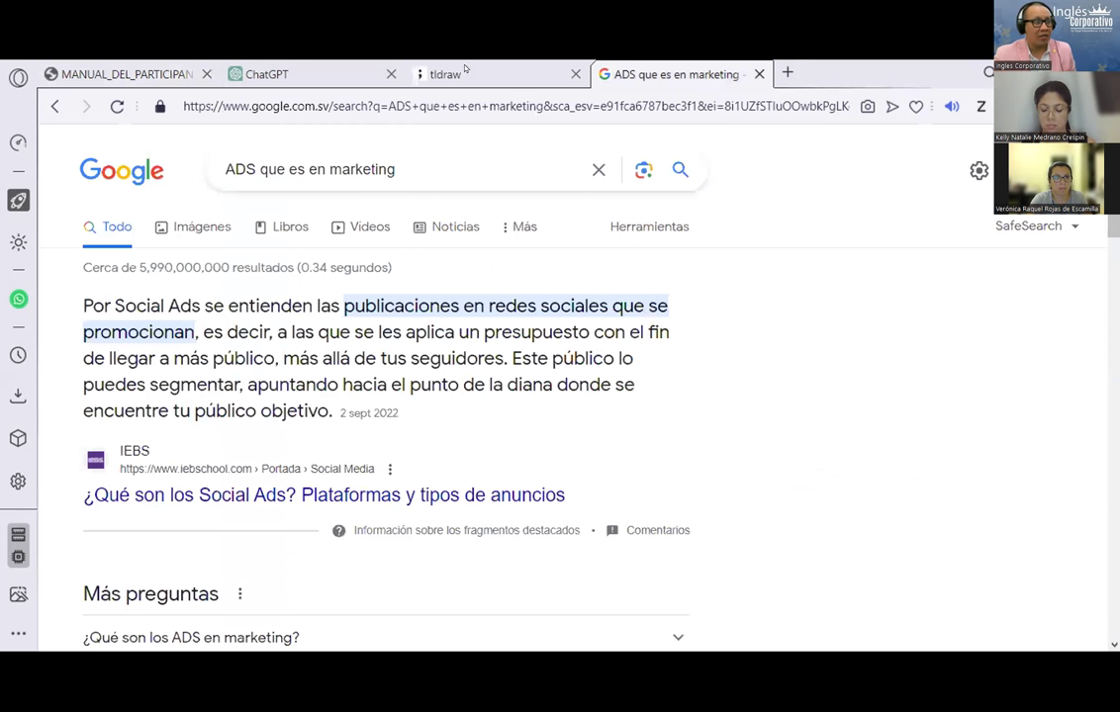
{"action": "left_click", "coordinate": [411, 61]}
{"action": "left_click", "coordinate": [382, 64]}
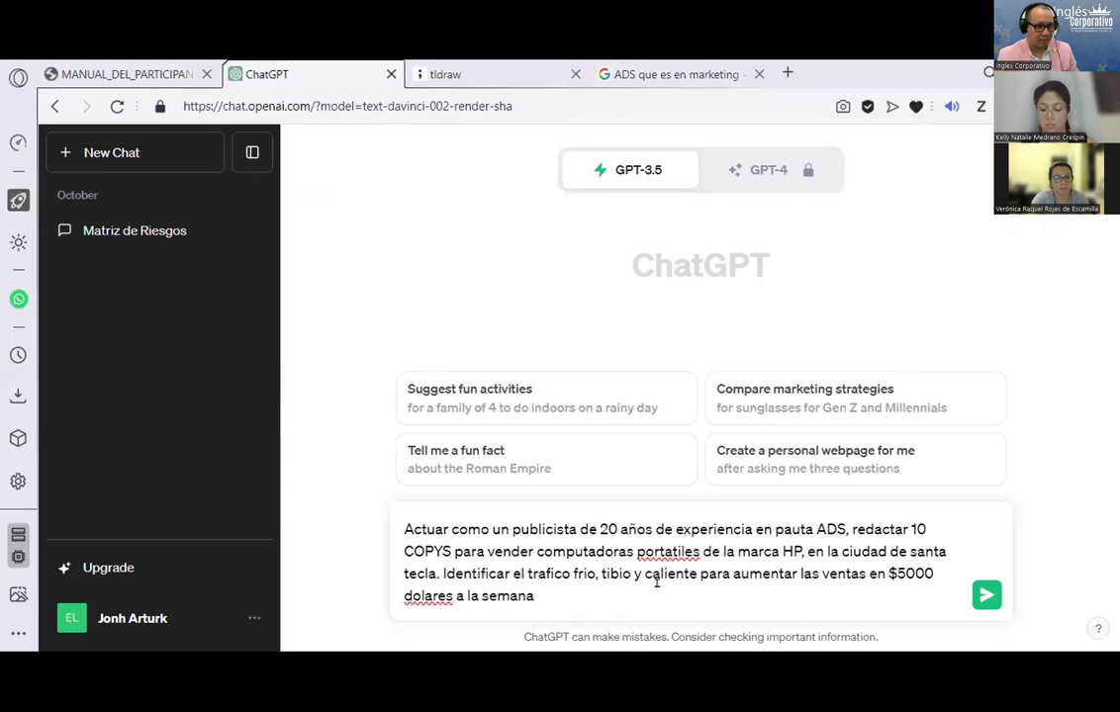
Step: Append '. Los 10 copys tienen que incluir un CTA' to the prompt, then scroll the ads manual
{"action": "type", "text": ". Los 10 "}
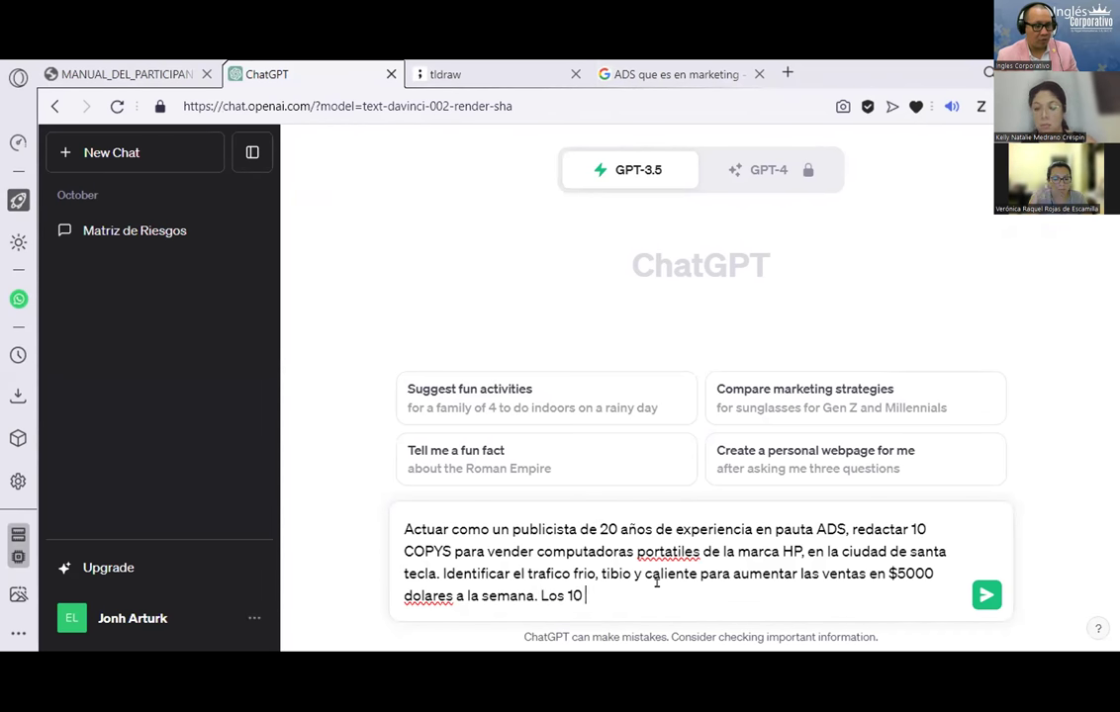
{"action": "type", "text": "copys tienen"}
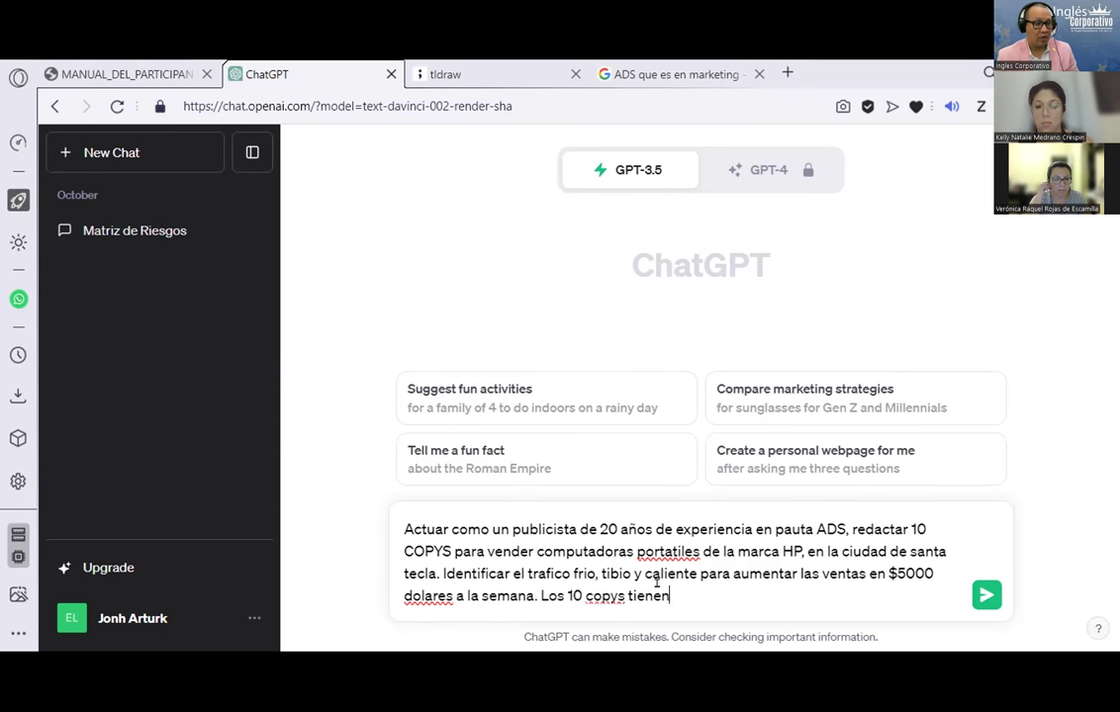
{"action": "type", "text": " que inclu"}
{"action": "key", "text": "BackSpace"}
{"action": "key", "text": "BackSpace"}
{"action": "type", "text": "cluir un CTA"}
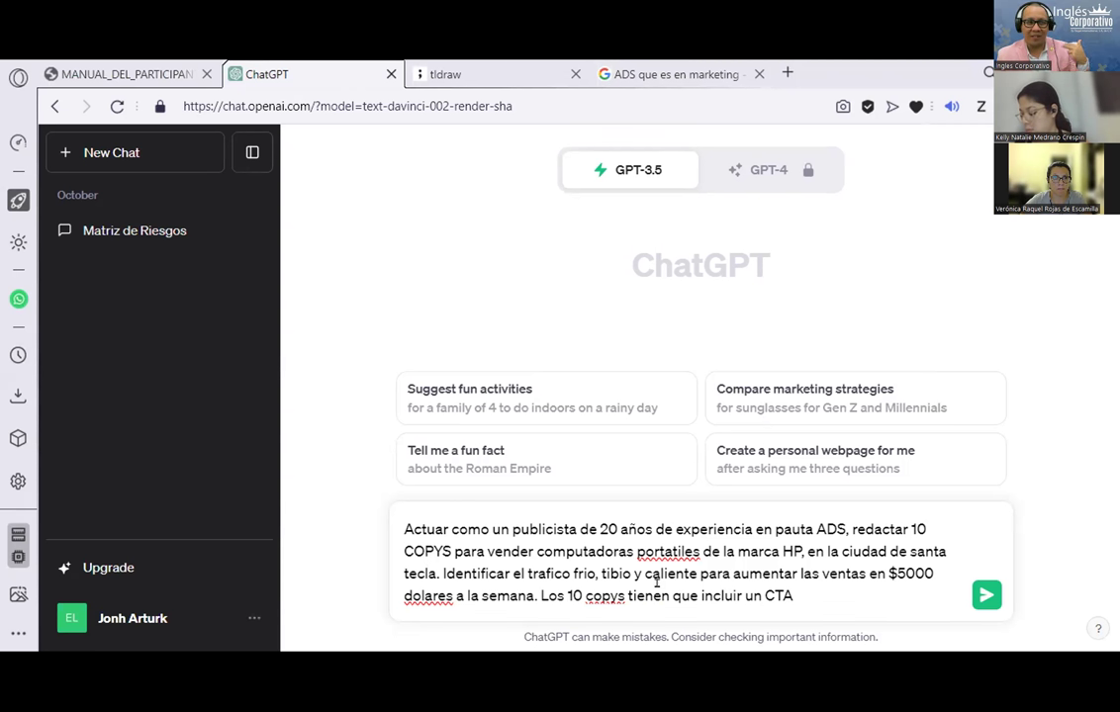
{"action": "left_click", "coordinate": [211, 65]}
{"action": "scroll", "coordinate": [326, 435], "scroll_direction": "down", "scroll_amount": 2}
Step: After scrolling the manual, add 'segmentacion geografica' to the prompt
{"action": "left_click_drag", "start_coordinate": [342, 425], "coordinate": [435, 450]}
{"action": "scroll", "coordinate": [428, 442], "scroll_direction": "down", "scroll_amount": 4}
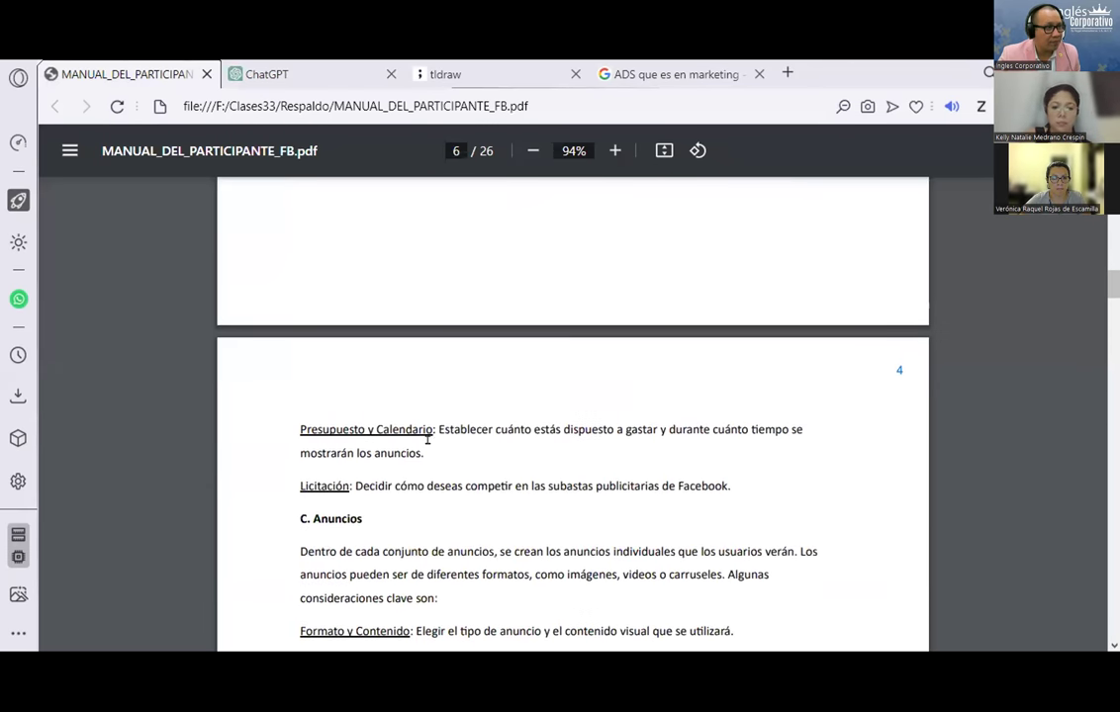
{"action": "left_click", "coordinate": [277, 74]}
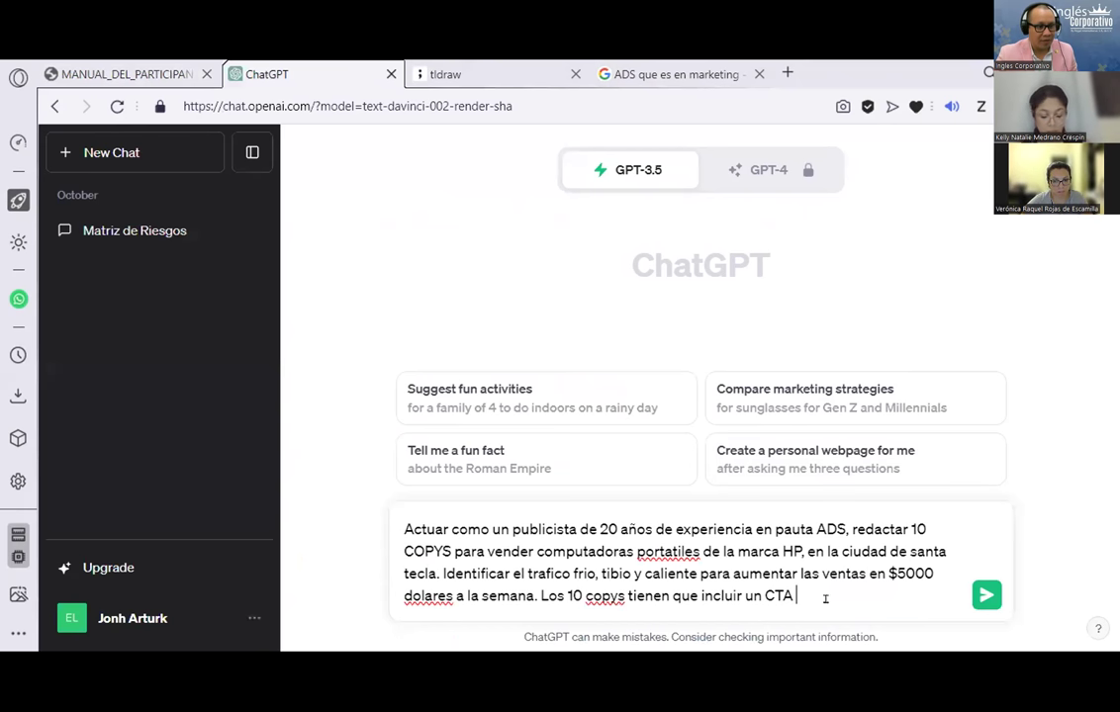
{"action": "type", "text": ", seg"}
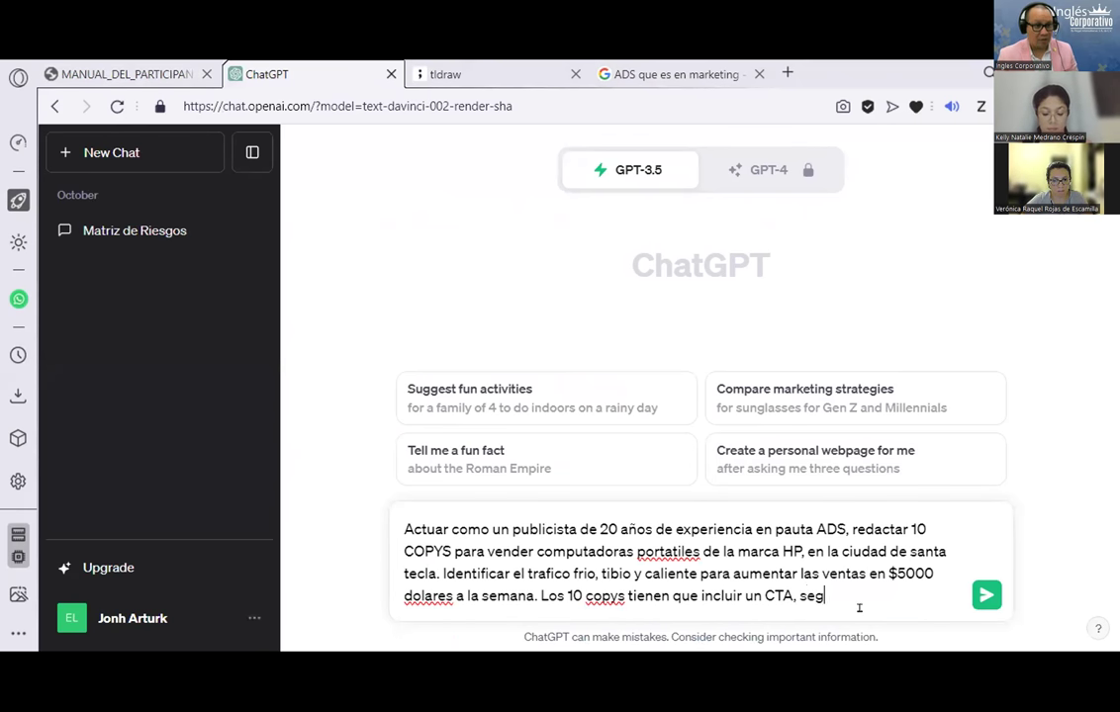
{"action": "type", "text": "mentacion "}
{"action": "type", "text": "gegr"}
{"action": "key", "text": "BackSpace"}
{"action": "key", "text": "BackSpace"}
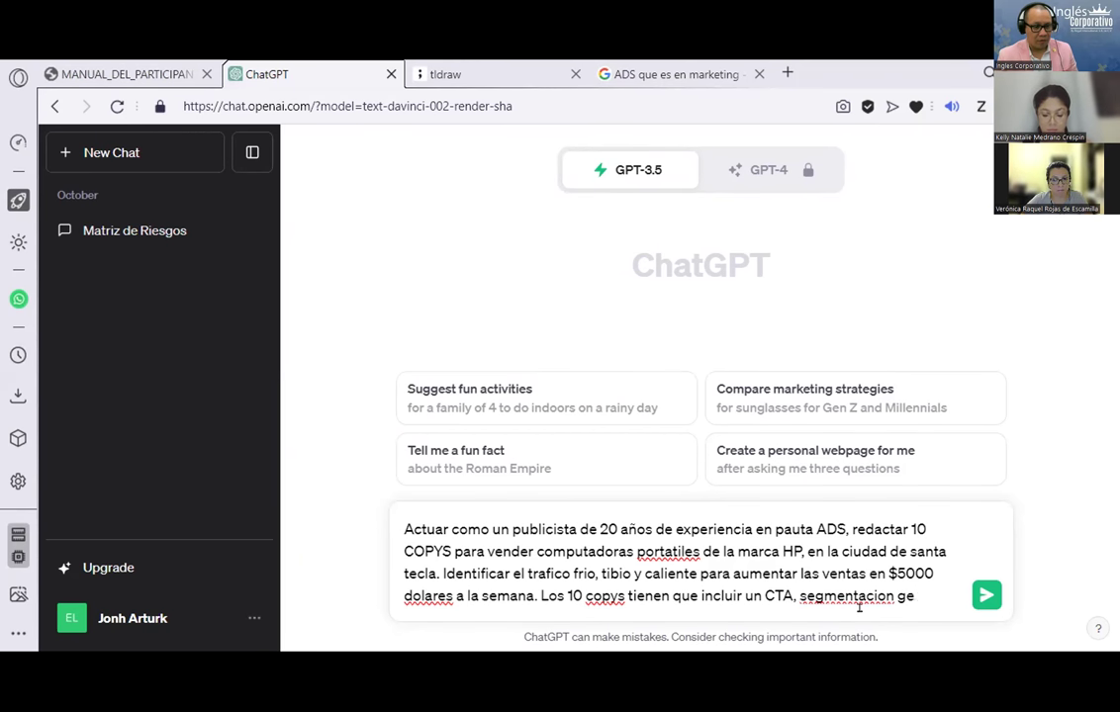
{"action": "type", "text": "ografica,"}
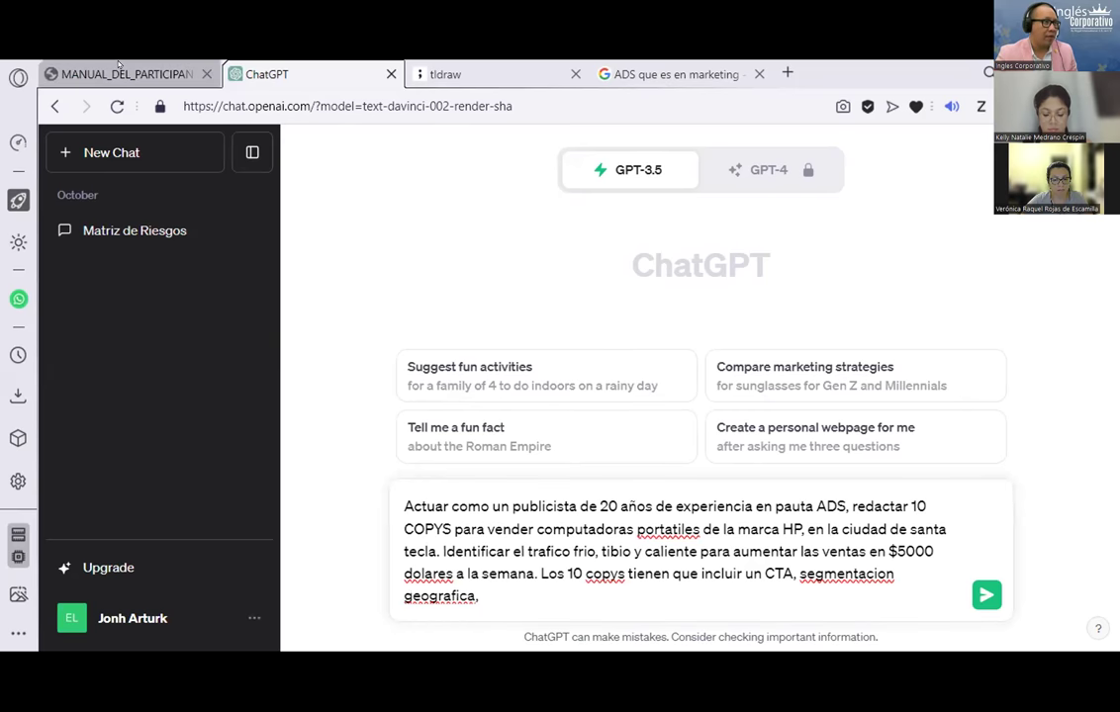
Step: Add budget, sales calendar and 'explain it to a 10-year-old' requirements, then send the prompt
{"action": "left_click", "coordinate": [124, 74]}
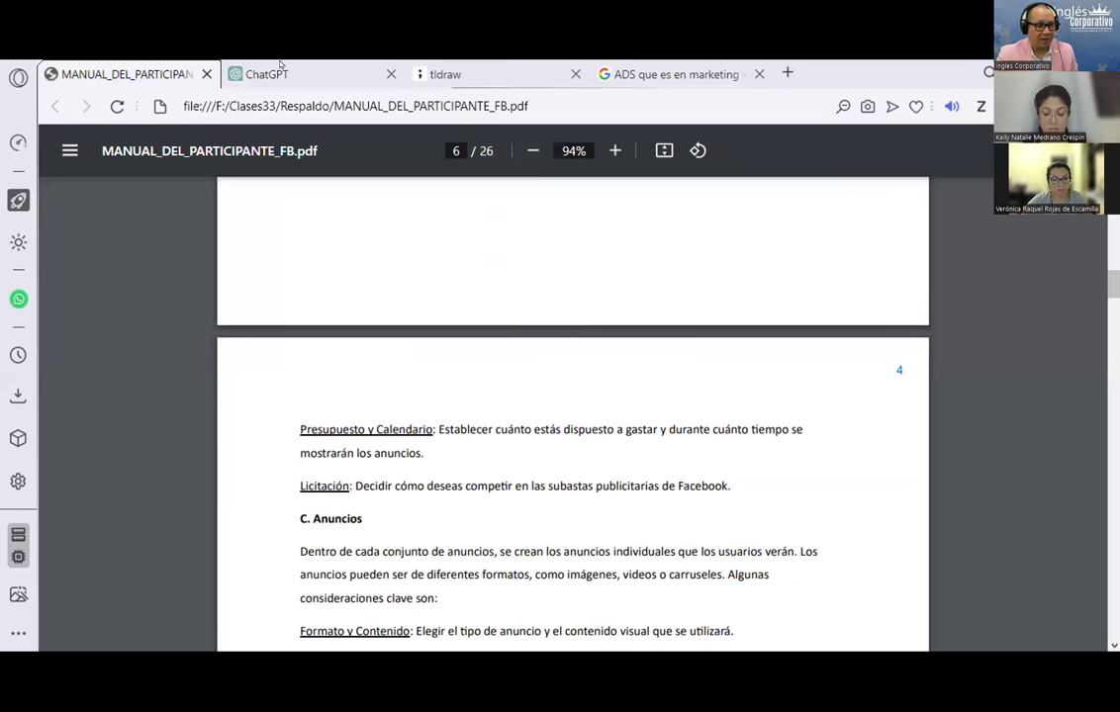
{"action": "left_click", "coordinate": [272, 72]}
{"action": "type", "text": "el presupuesto y el calendario para vender. Los art"}
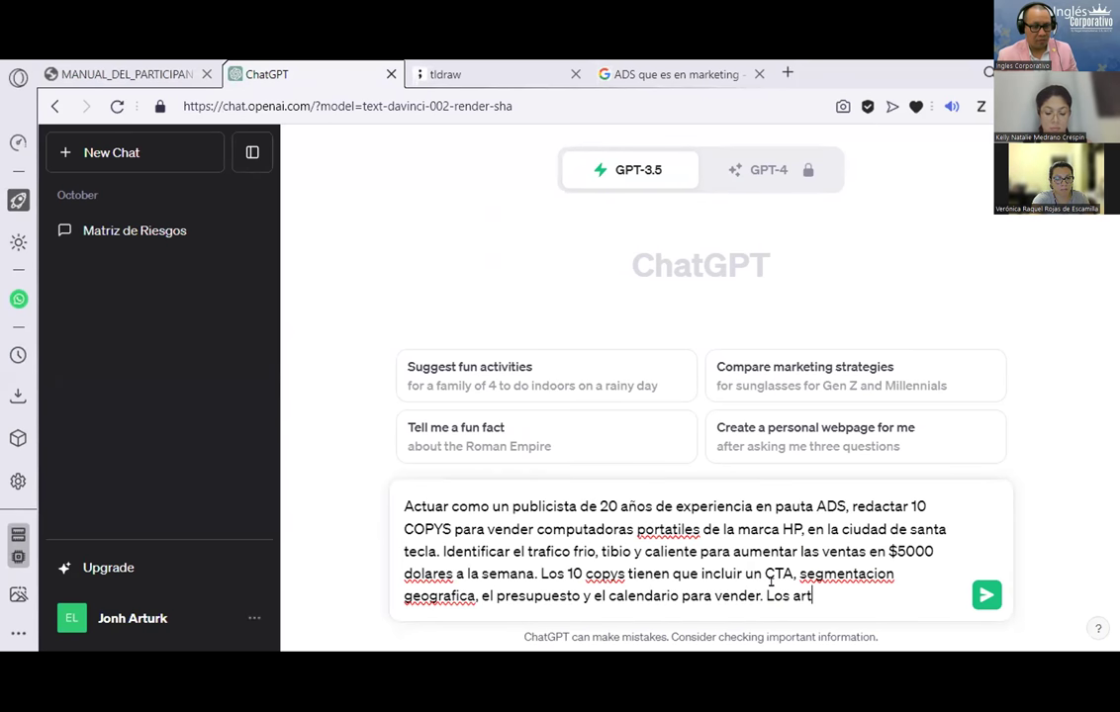
{"action": "key", "text": "BackSpace"}
{"action": "type", "text": "gumentos tienen"}
{"action": "key", "text": "BackSpace"}
{"action": "key", "text": "BackSpace"}
{"action": "key", "text": "BackSpace"}
{"action": "key", "text": "BackSpace"}
{"action": "key", "text": "BackSpace"}
{"action": "type", "text": "ienen que se"}
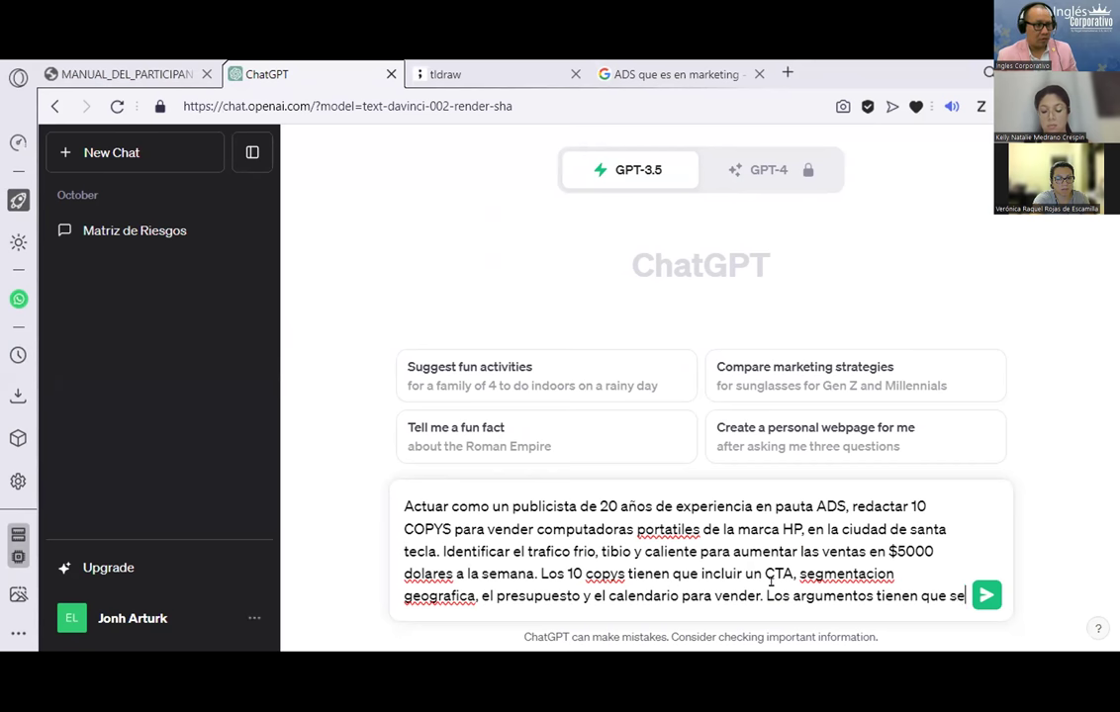
{"action": "type", "text": "r claros, br"}
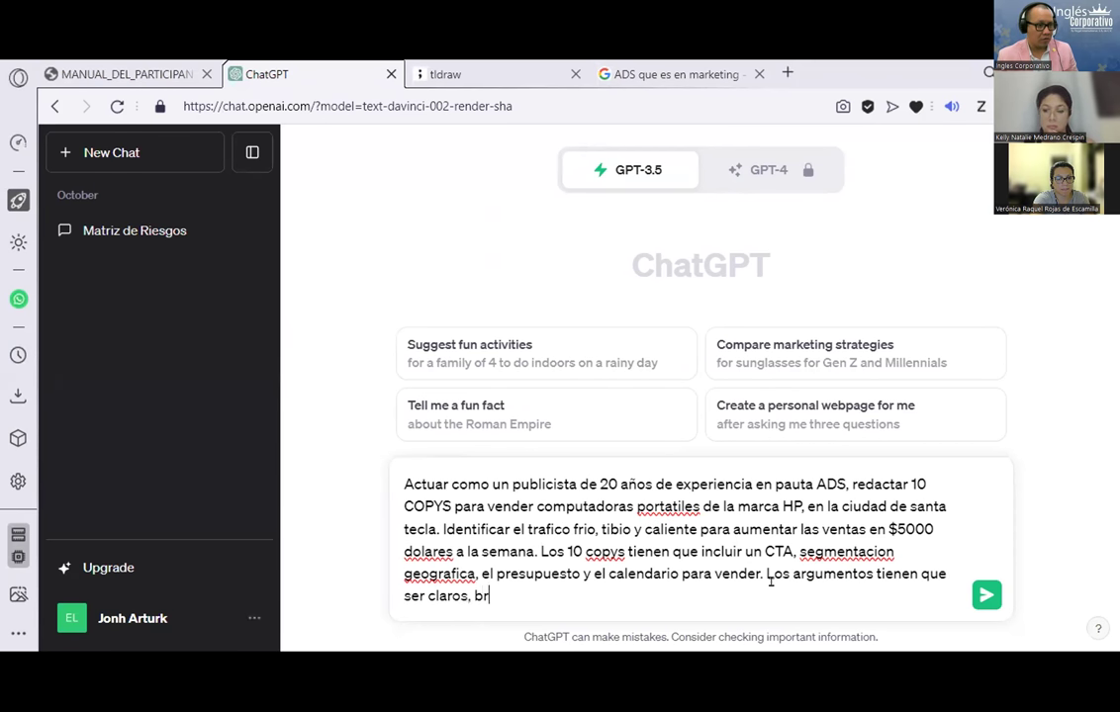
{"action": "type", "text": "eves y consicos"}
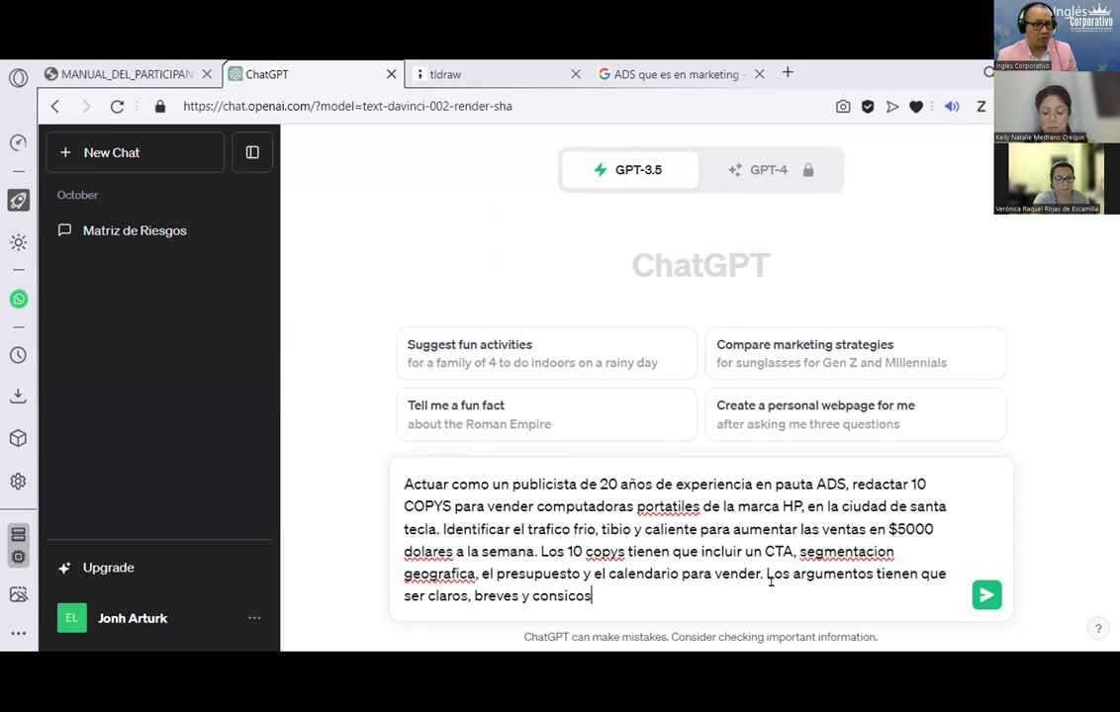
{"action": "type", "text": " como si se "}
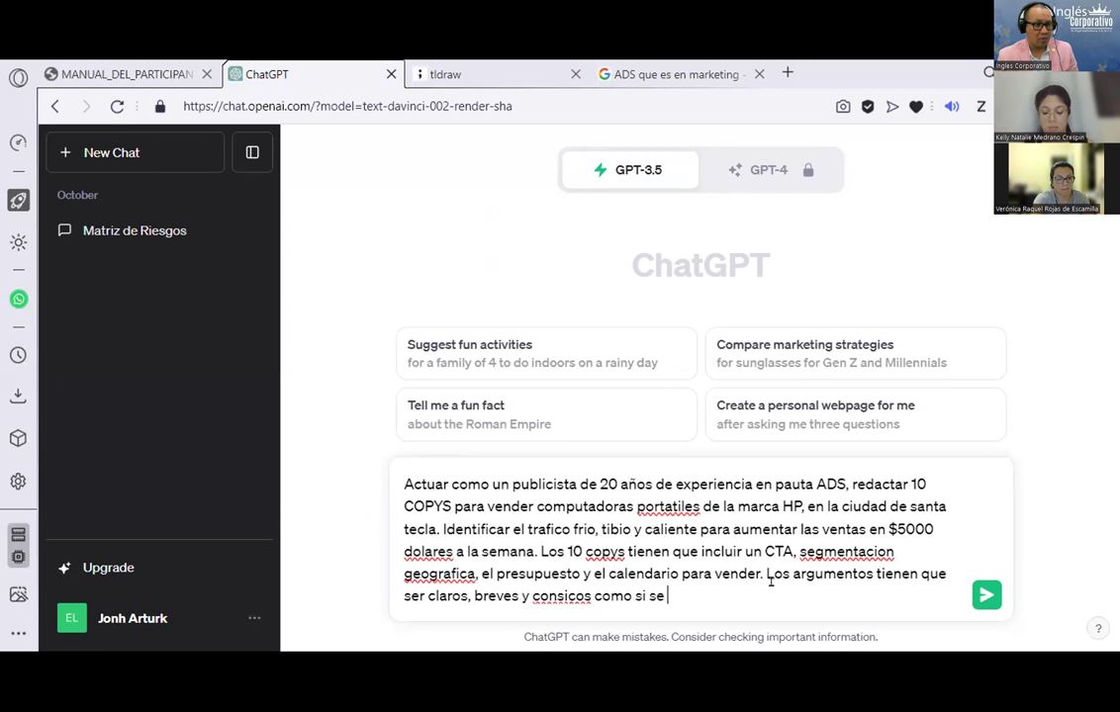
{"action": "type", "text": "lo explica"}
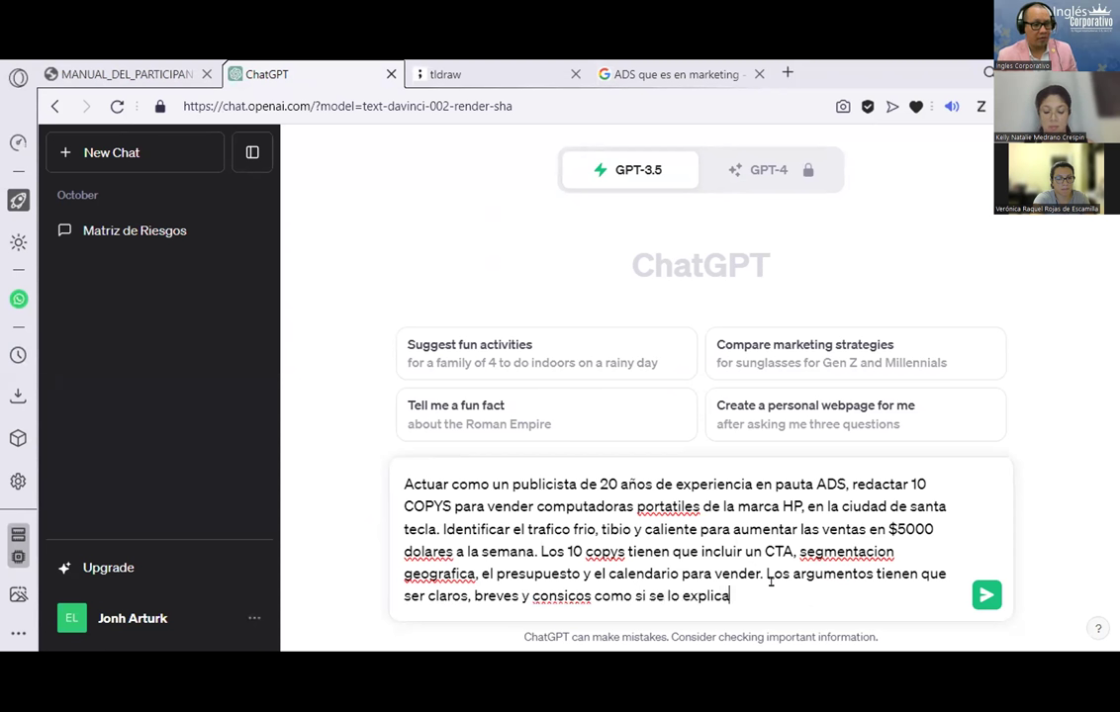
{"action": "type", "text": "ras a un noi"}
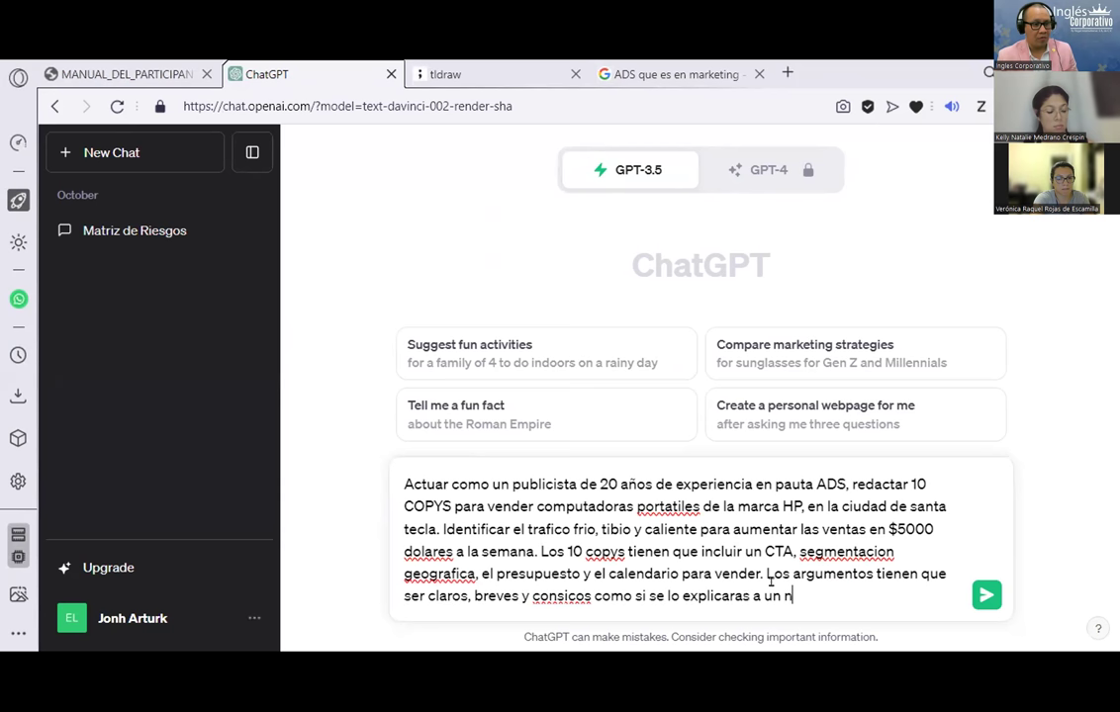
{"action": "key", "text": "BackSpace"}
{"action": "key", "text": "BackSpace"}
{"action": "type", "text": "iño de"}
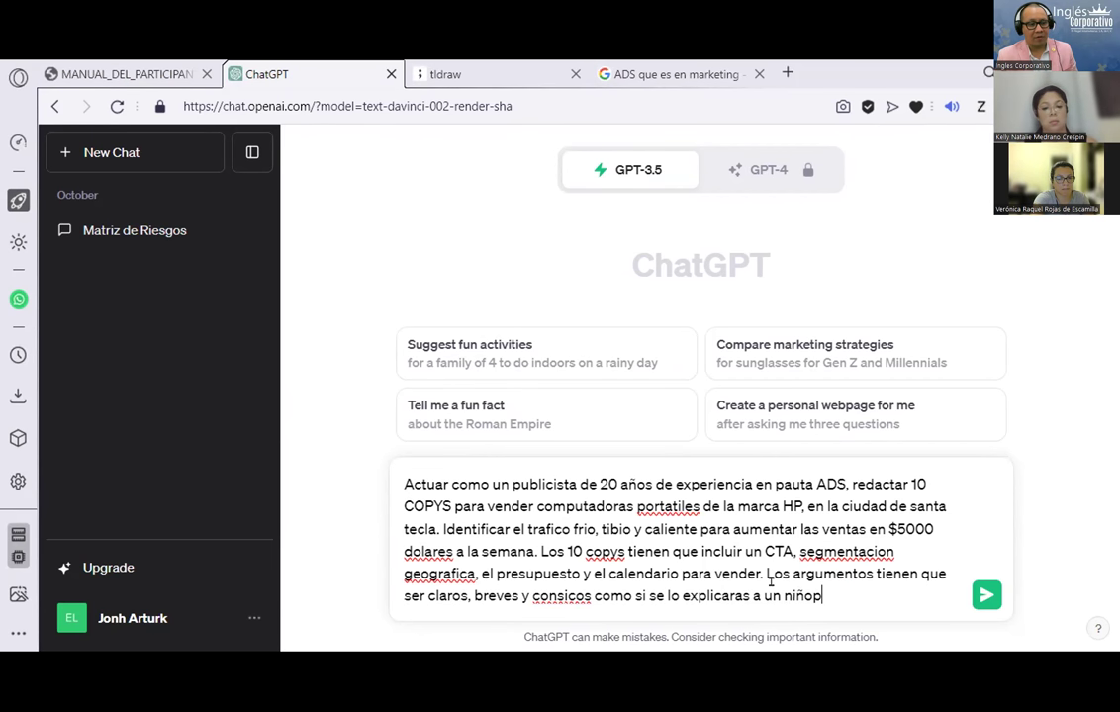
{"action": "type", "text": " 1"}
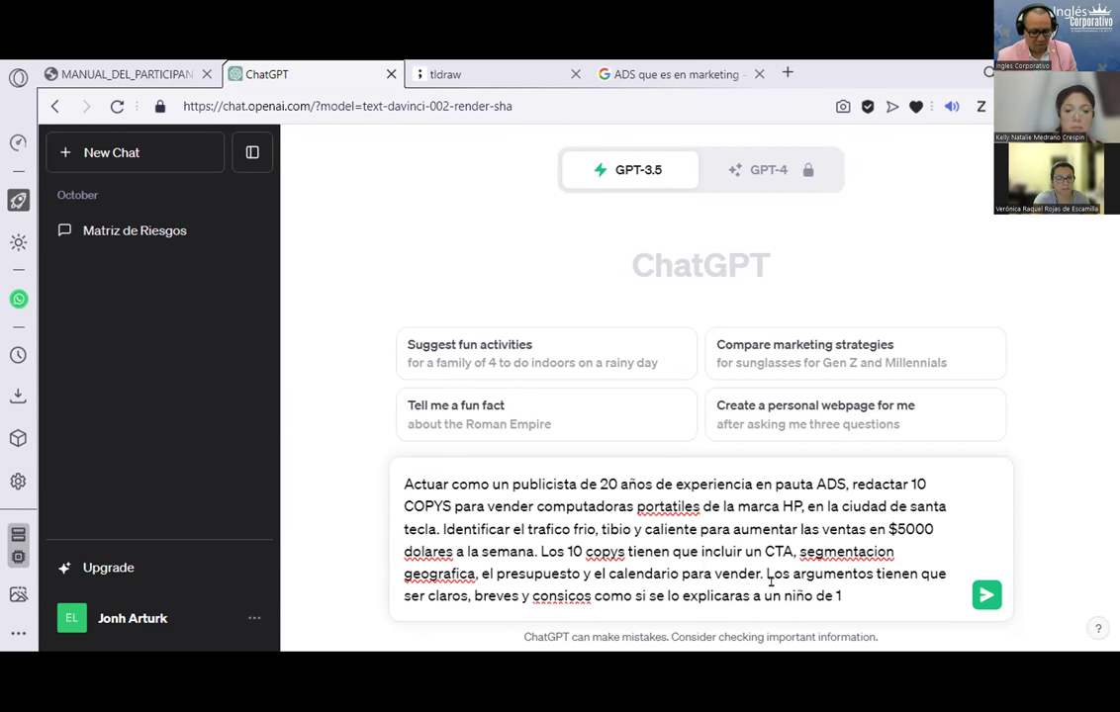
{"action": "type", "text": "0 años:"}
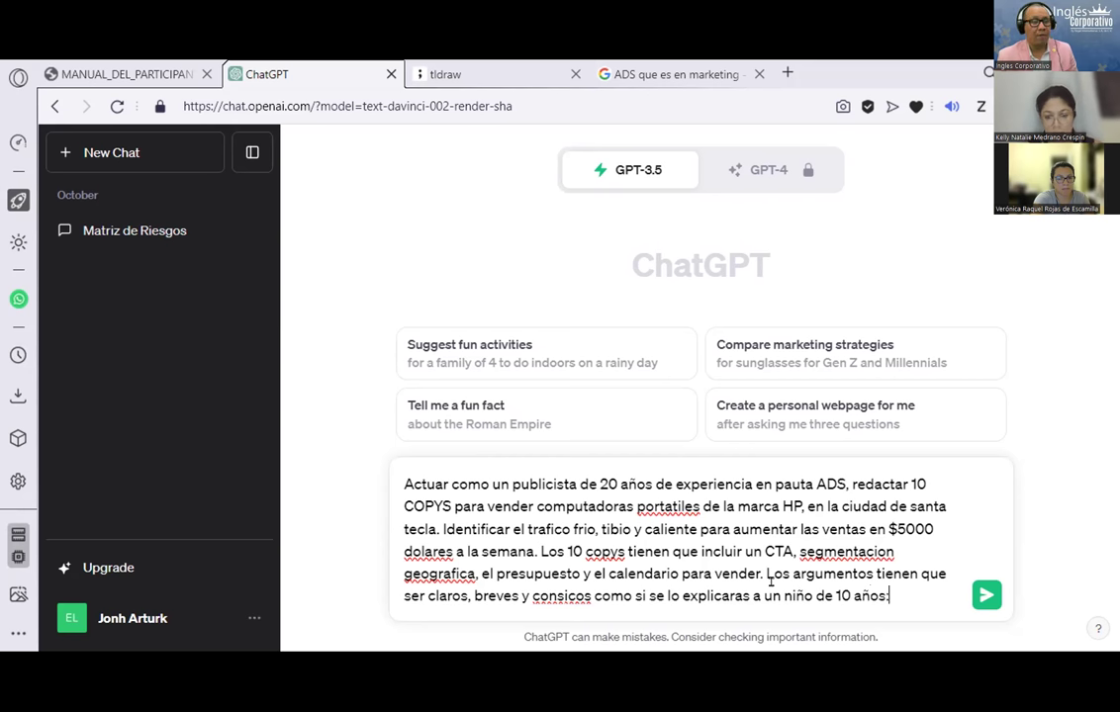
{"action": "key", "text": "Return"}
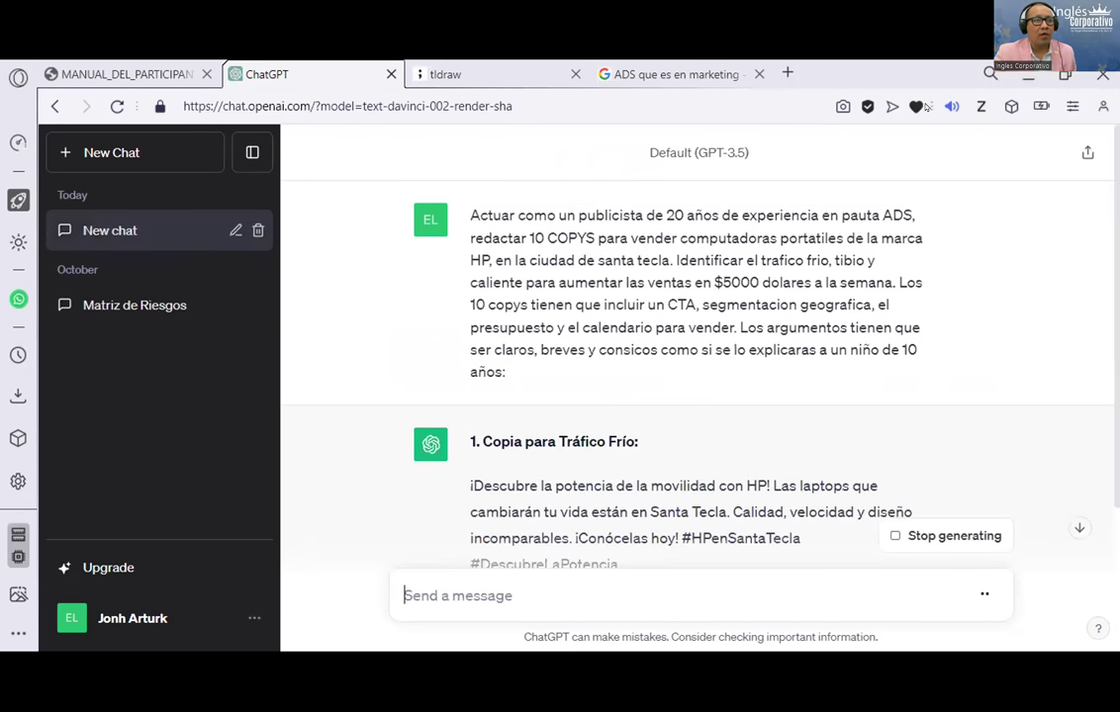
{"action": "left_click_drag", "start_coordinate": [471, 217], "coordinate": [506, 372]}
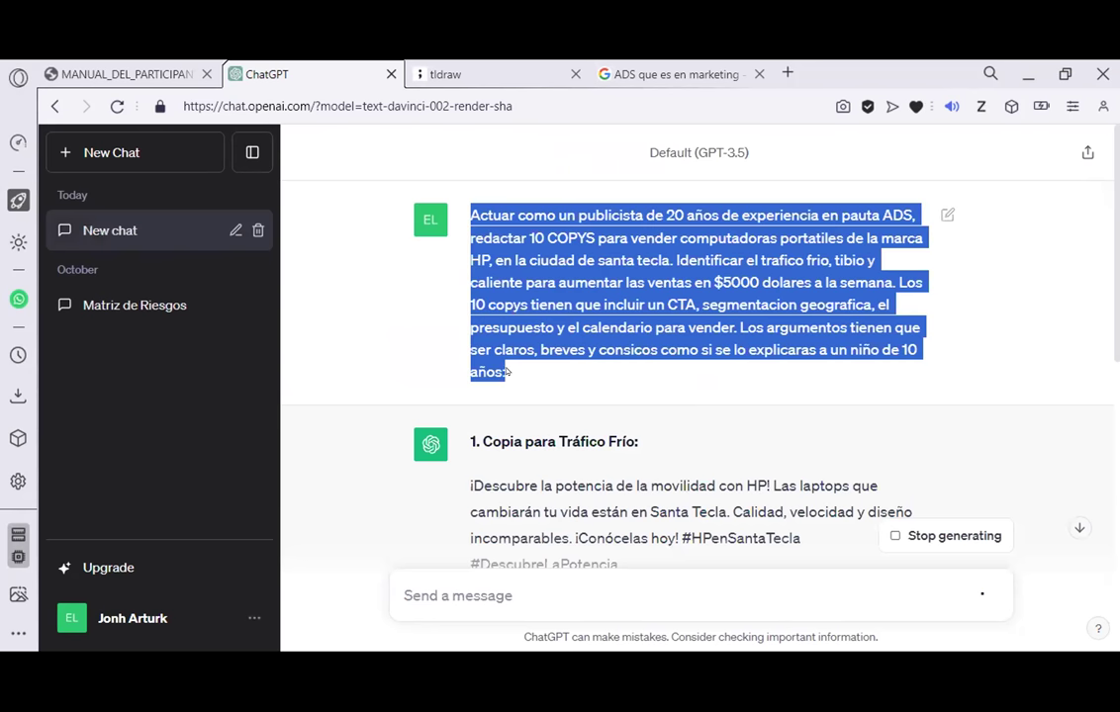
{"action": "right_click", "coordinate": [521, 317]}
{"action": "left_click", "coordinate": [576, 395]}
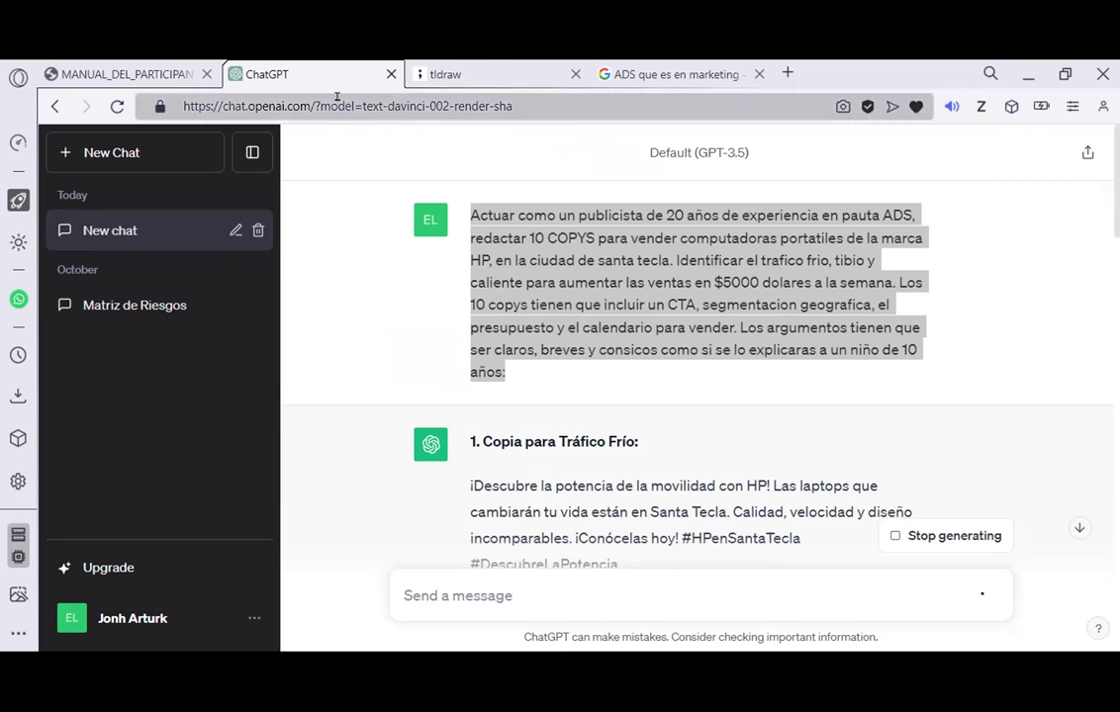
{"action": "left_click_drag", "start_coordinate": [184, 106], "coordinate": [322, 106]}
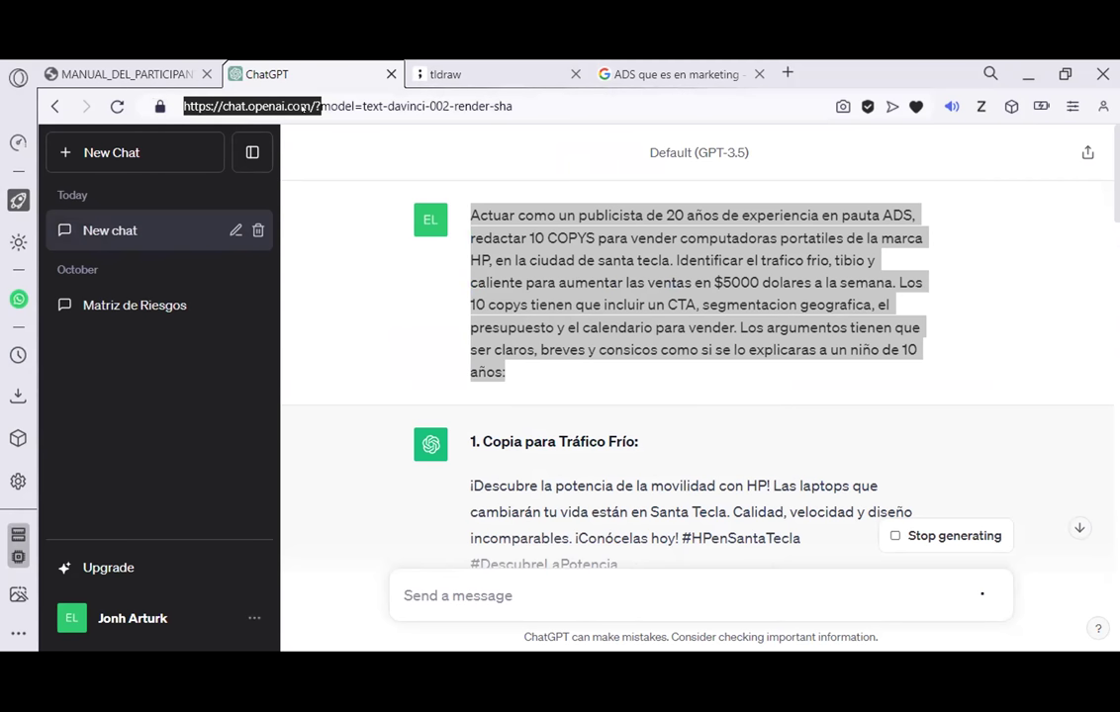
{"action": "right_click", "coordinate": [259, 99]}
{"action": "left_click", "coordinate": [297, 180]}
{"action": "left_click", "coordinate": [359, 268]}
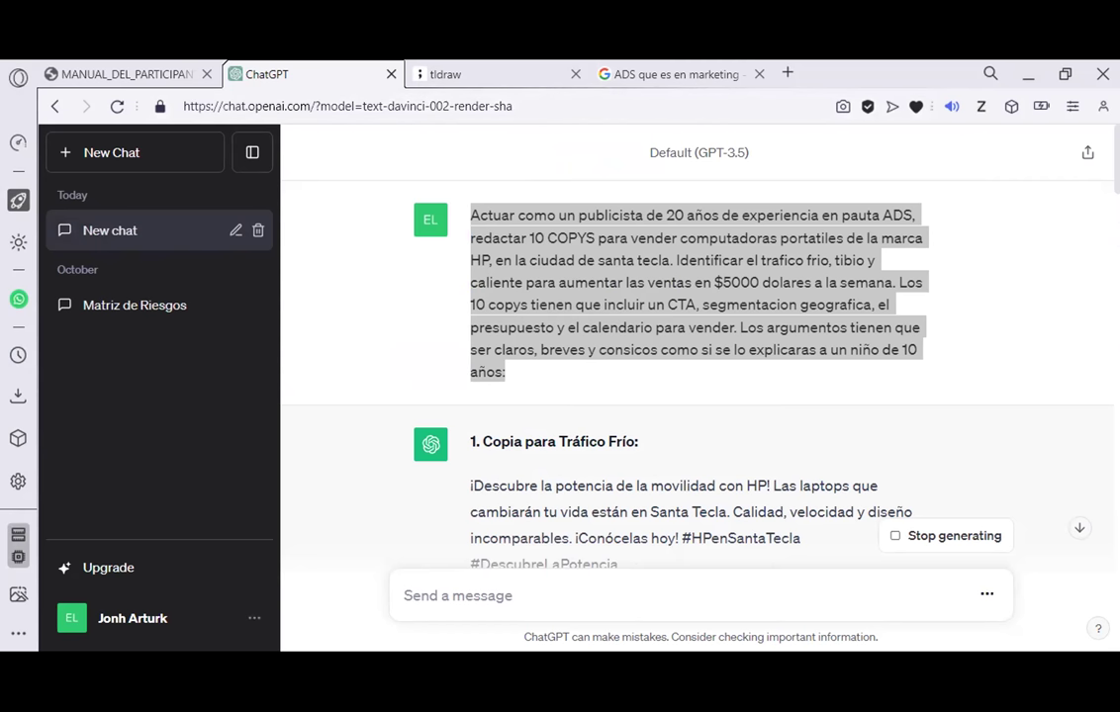
{"action": "scroll", "coordinate": [758, 362], "scroll_direction": "down", "scroll_amount": 1}
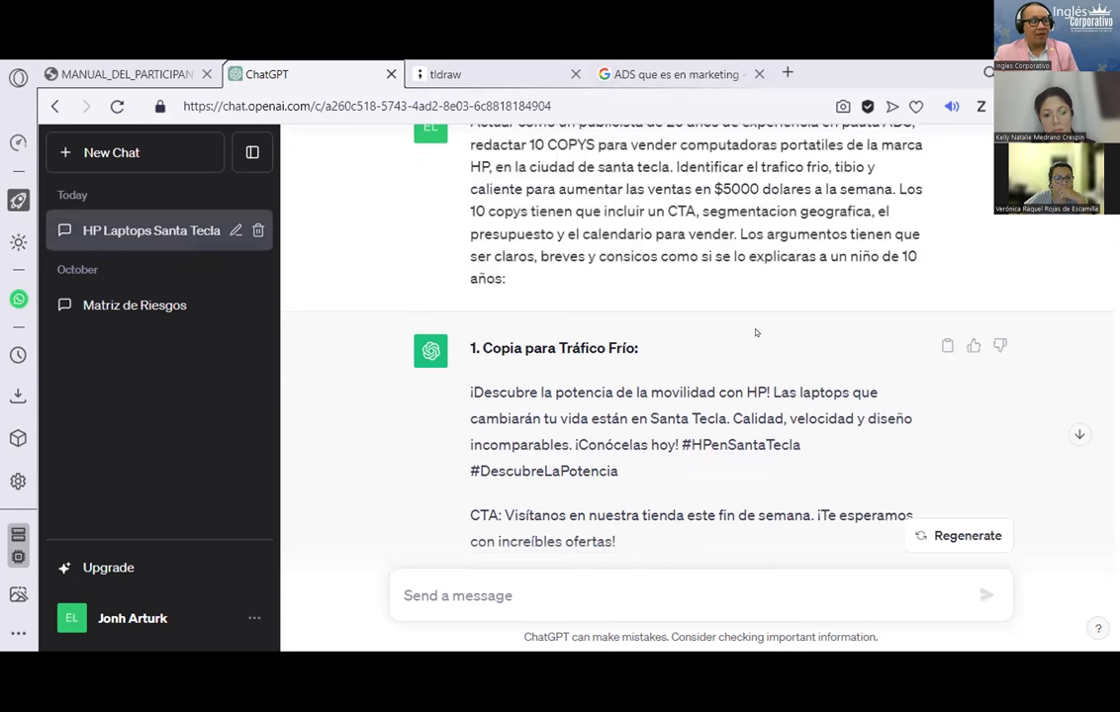
{"action": "scroll", "coordinate": [756, 333], "scroll_direction": "down", "scroll_amount": 1}
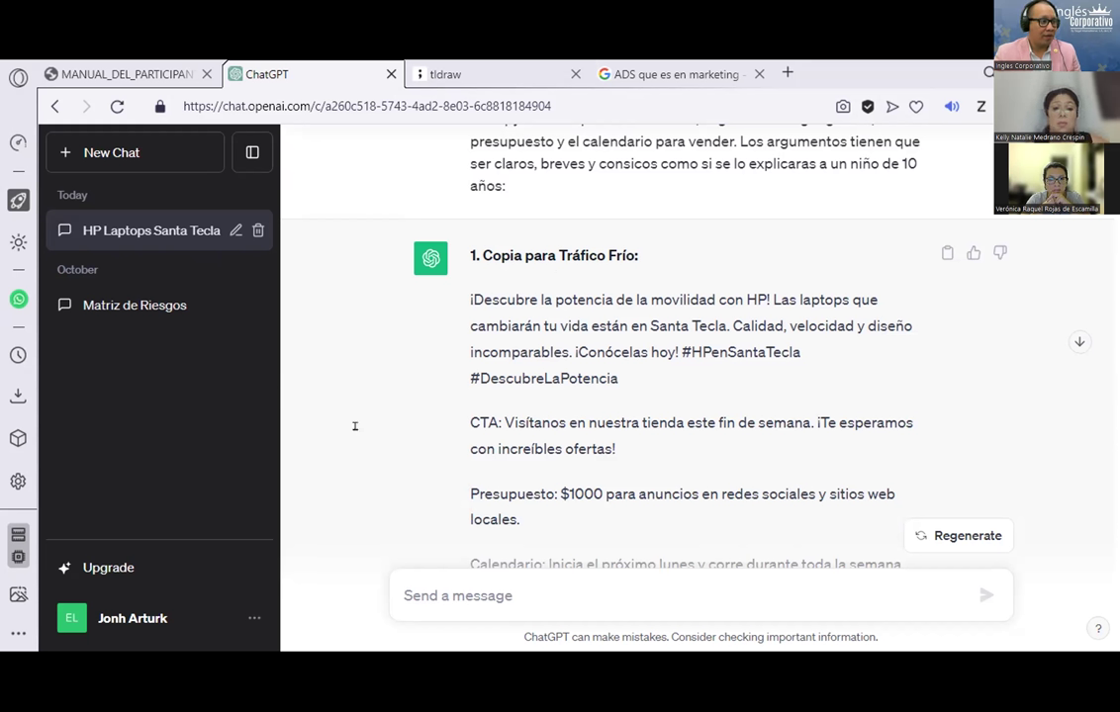
{"action": "key", "text": "ctrl+shift+Tab"}
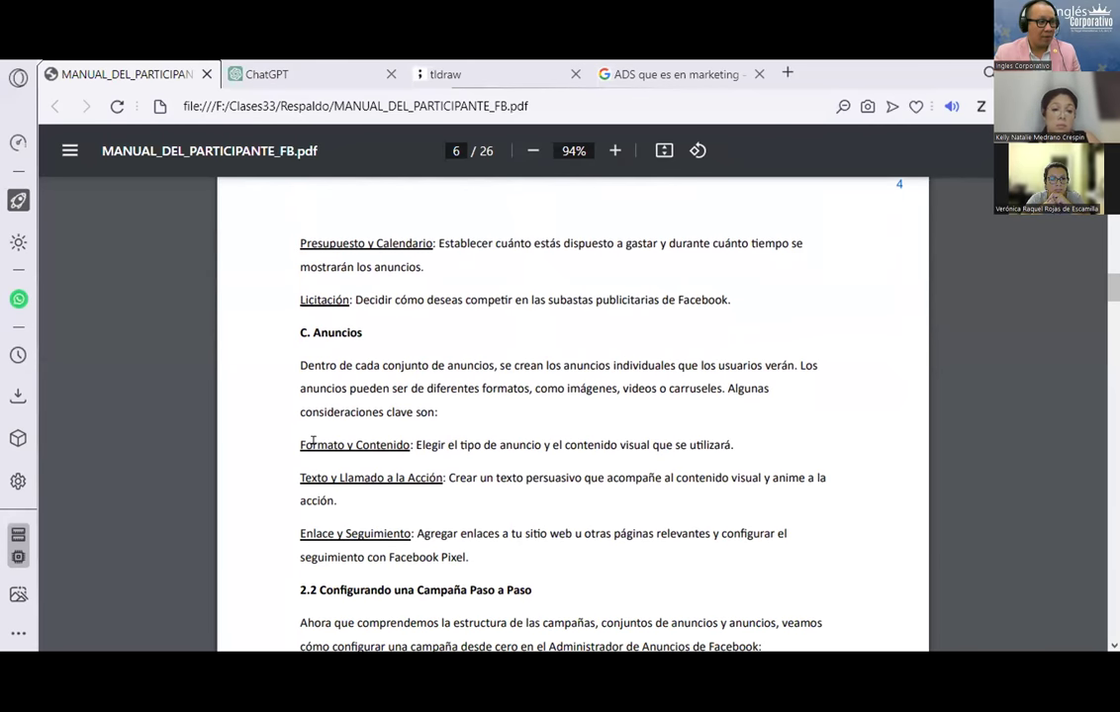
Step: Scroll the manual back to page 5's Segmentación paragraph, then return to the ChatGPT conversation
{"action": "scroll", "coordinate": [328, 447], "scroll_direction": "down", "scroll_amount": 2}
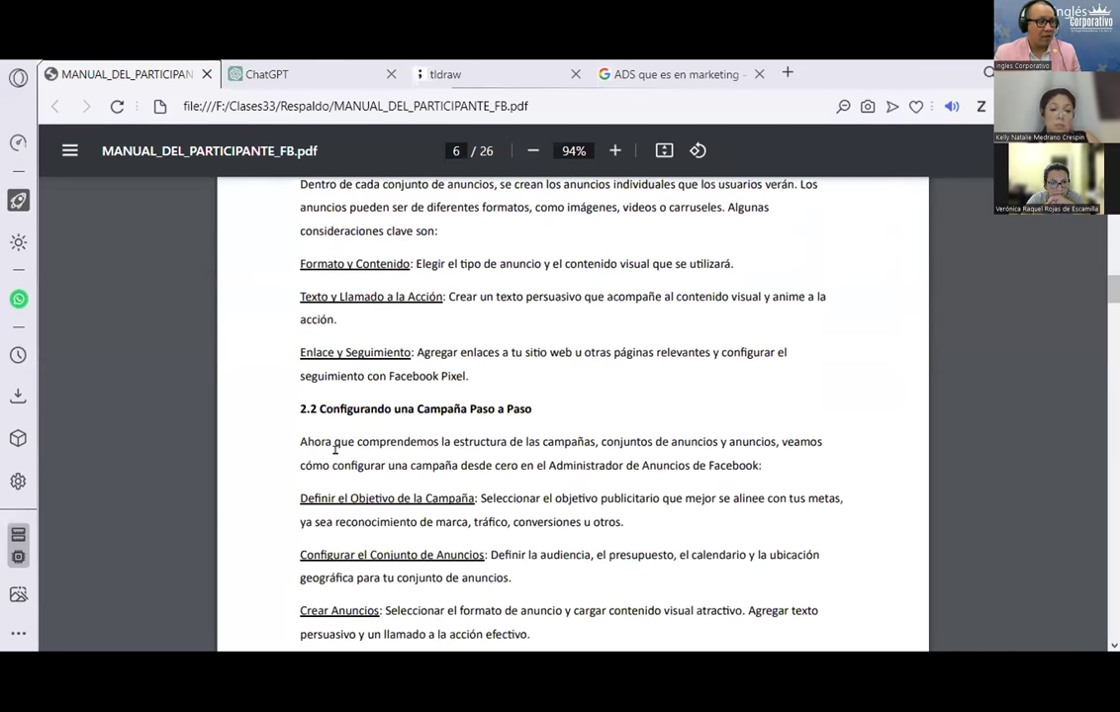
{"action": "scroll", "coordinate": [328, 449], "scroll_direction": "up", "scroll_amount": 2}
{"action": "scroll", "coordinate": [348, 331], "scroll_direction": "up", "scroll_amount": 3}
{"action": "scroll", "coordinate": [348, 332], "scroll_direction": "up", "scroll_amount": 2}
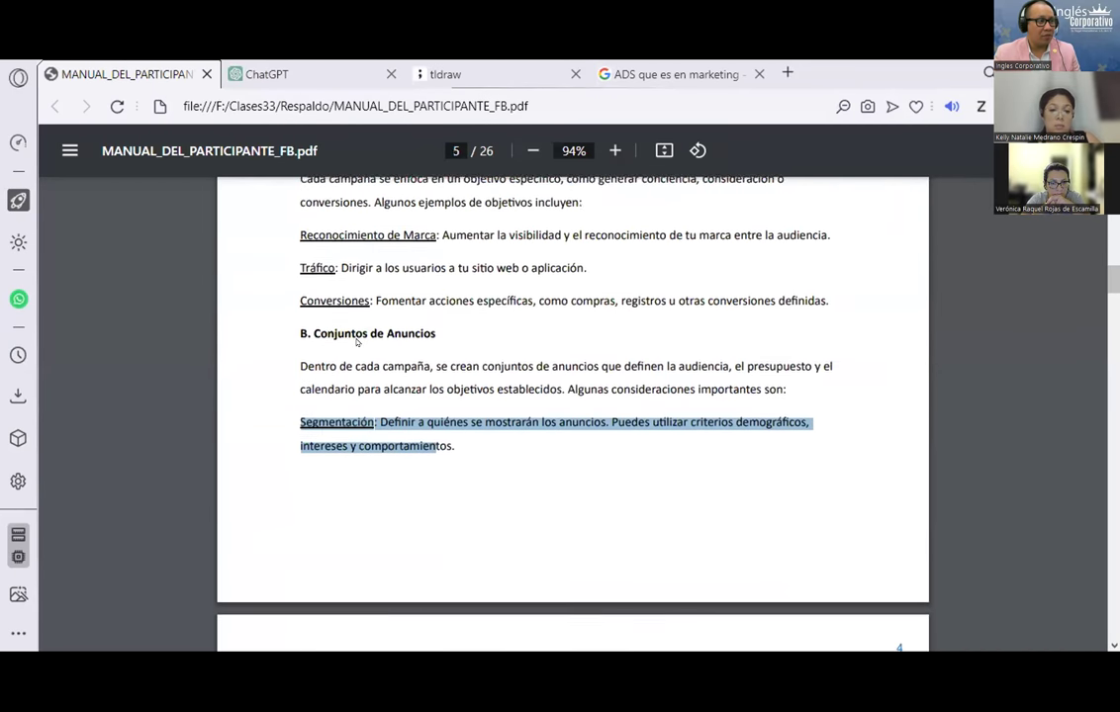
{"action": "left_click", "coordinate": [341, 65]}
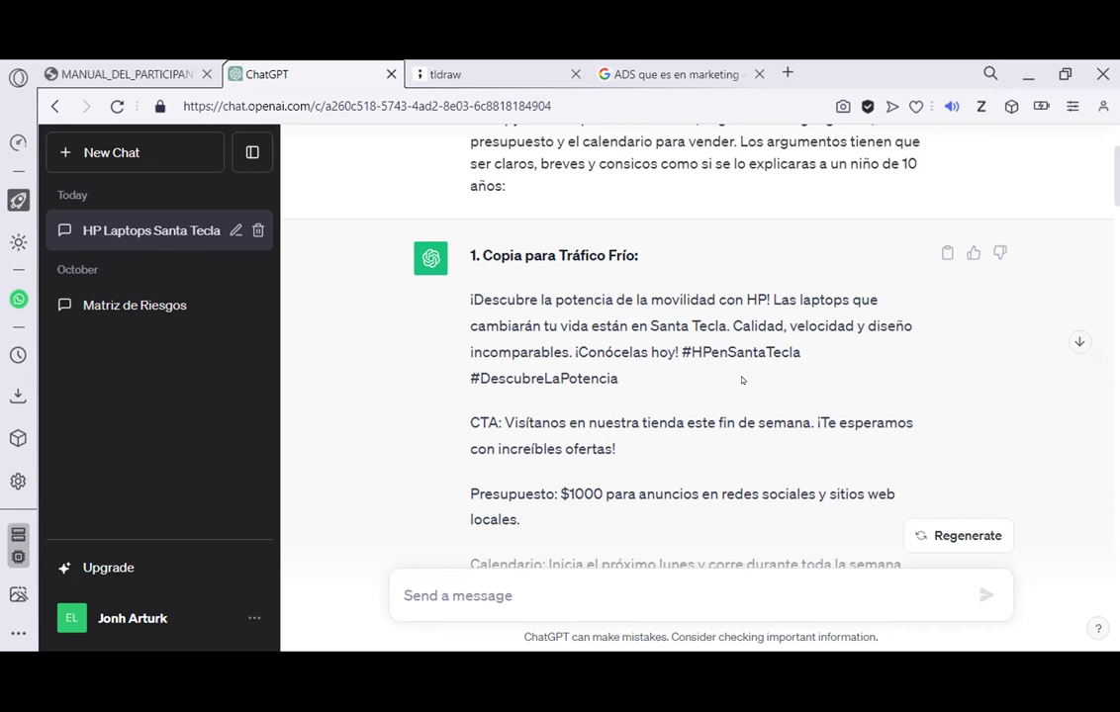
{"action": "scroll", "coordinate": [519, 331], "scroll_direction": "down", "scroll_amount": 1}
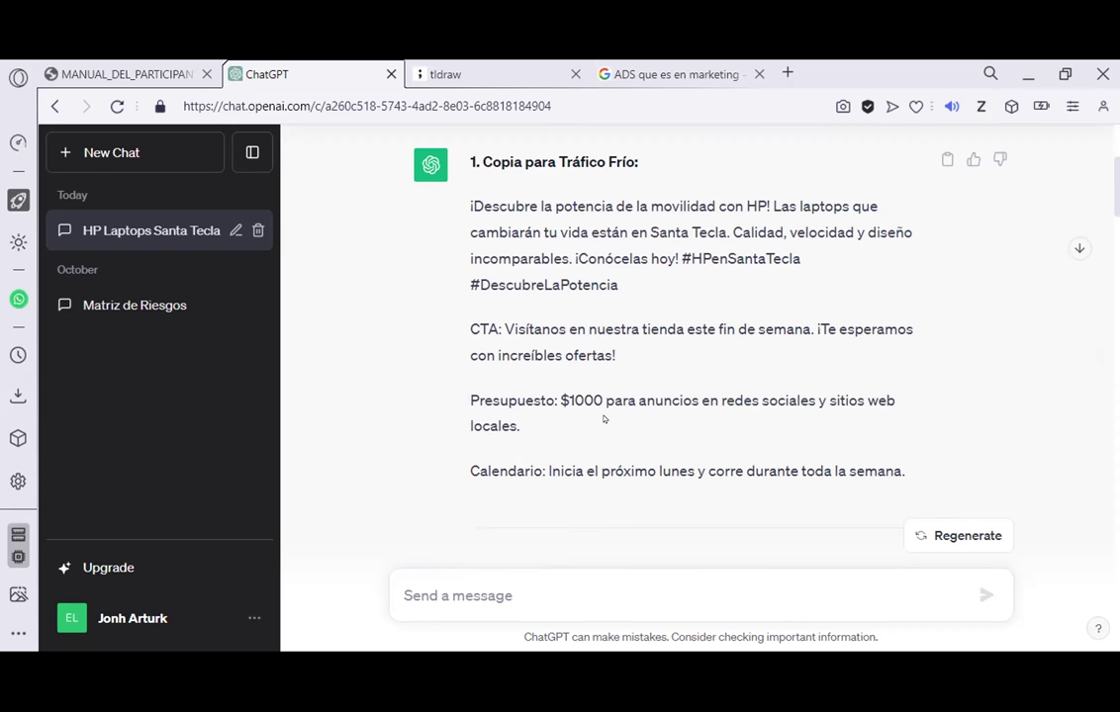
{"action": "scroll", "coordinate": [840, 422], "scroll_direction": "down", "scroll_amount": 1}
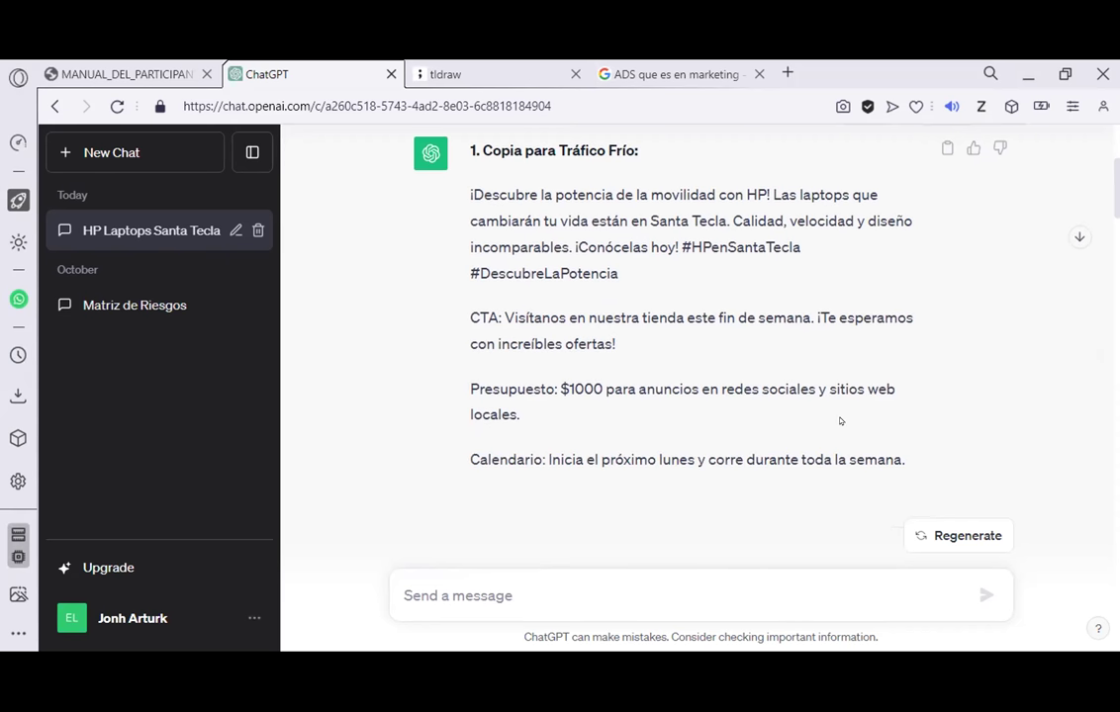
{"action": "scroll", "coordinate": [840, 421], "scroll_direction": "down", "scroll_amount": 1}
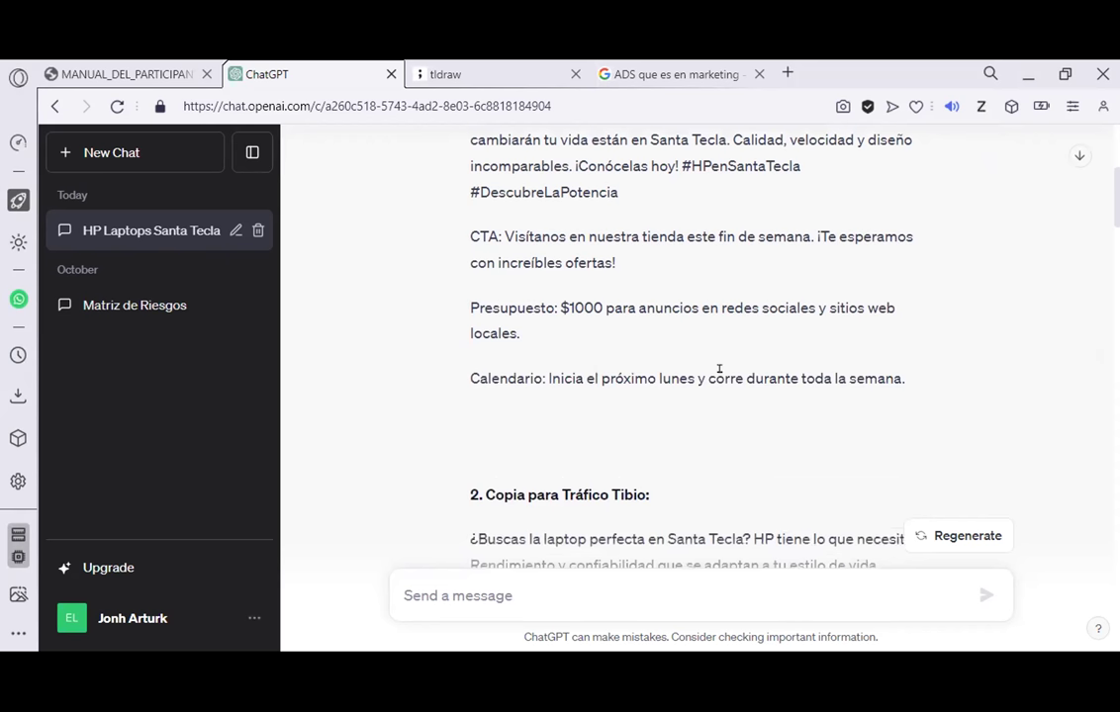
{"action": "scroll", "coordinate": [720, 369], "scroll_direction": "down", "scroll_amount": 3}
{"action": "left_click_drag", "start_coordinate": [472, 210], "coordinate": [683, 212]}
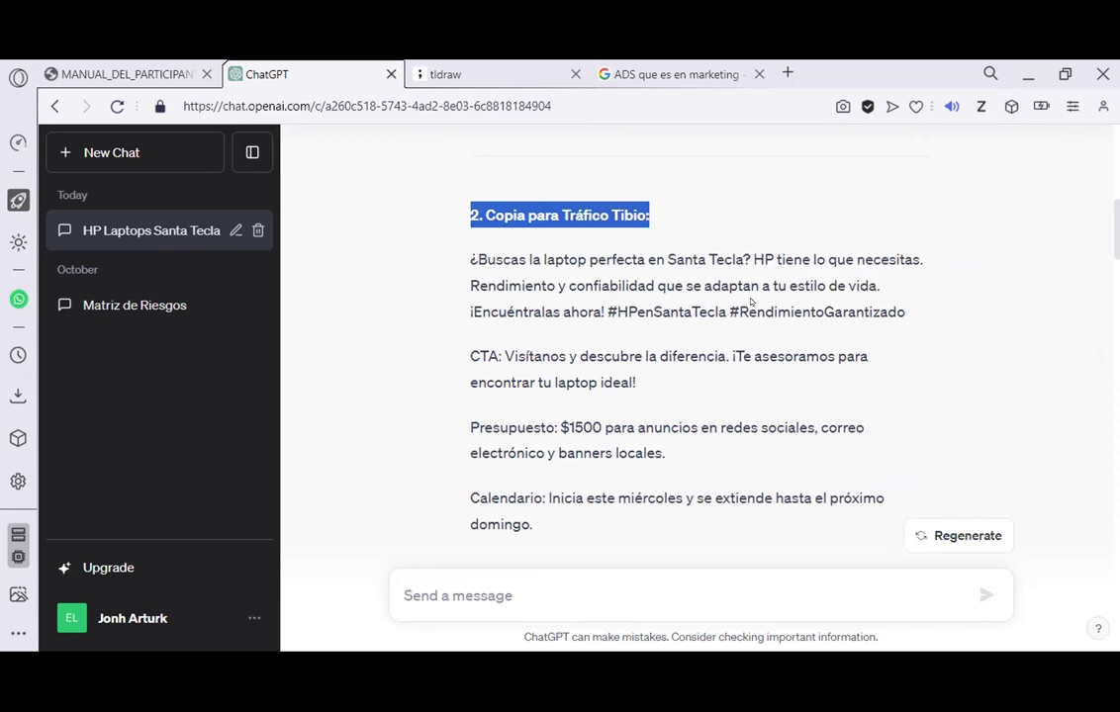
{"action": "scroll", "coordinate": [744, 297], "scroll_direction": "down", "scroll_amount": 4}
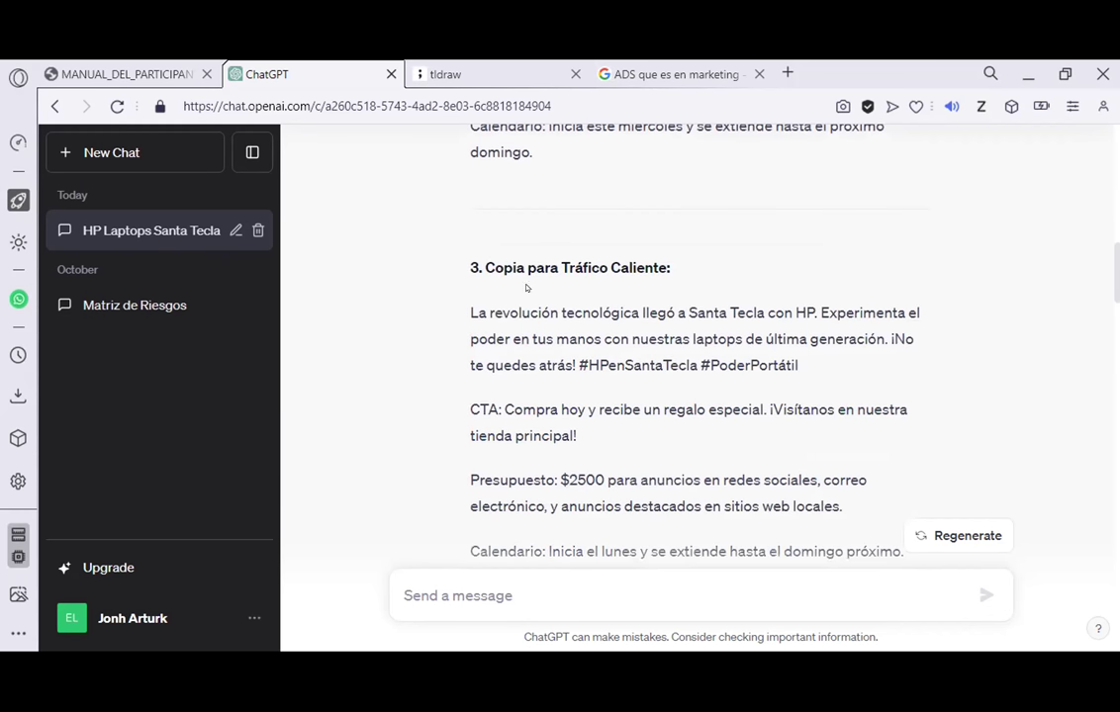
{"action": "scroll", "coordinate": [688, 391], "scroll_direction": "down", "scroll_amount": 4}
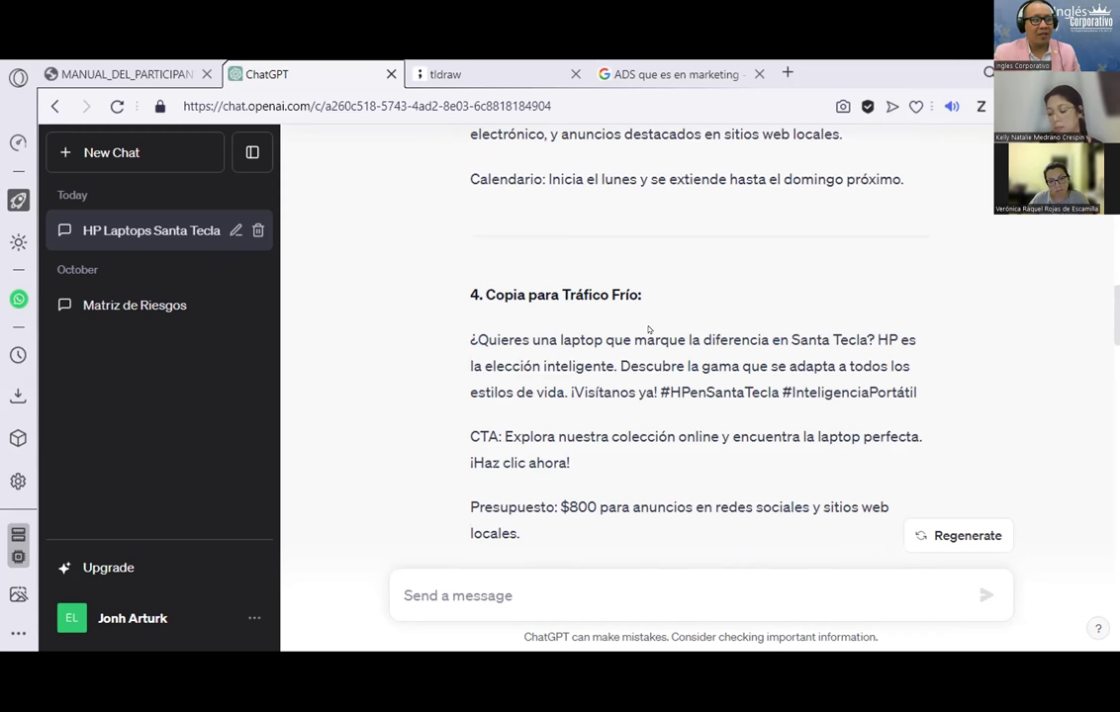
{"action": "scroll", "coordinate": [649, 329], "scroll_direction": "down", "scroll_amount": 3}
{"action": "scroll", "coordinate": [648, 380], "scroll_direction": "up", "scroll_amount": 3}
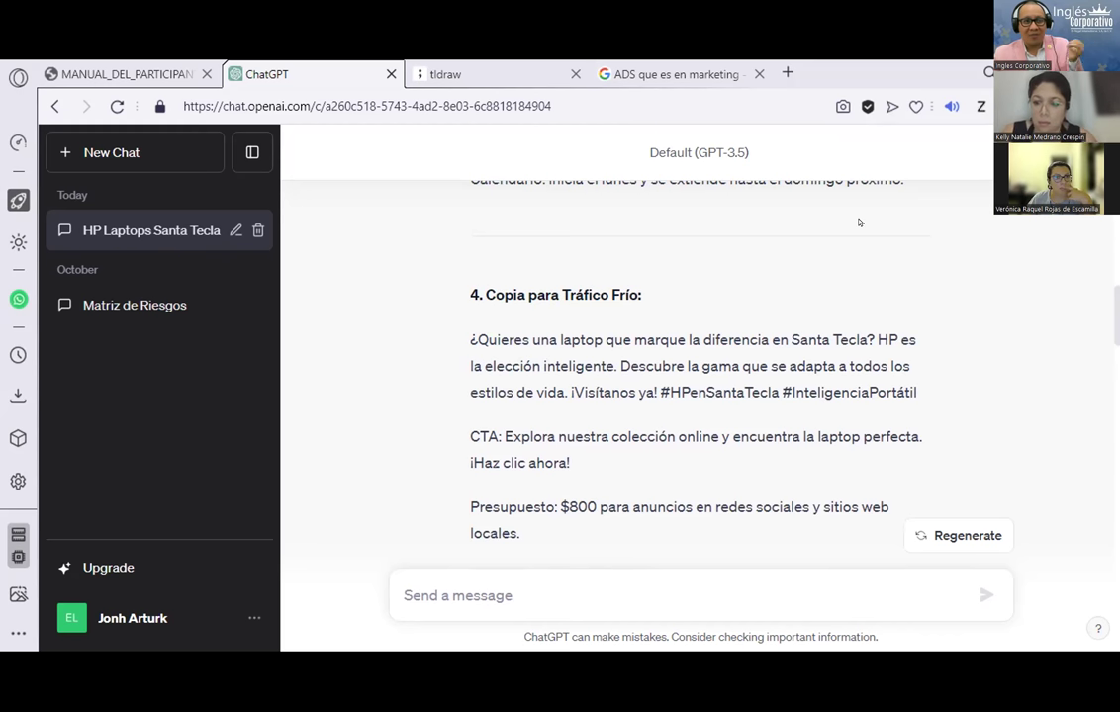
{"action": "scroll", "coordinate": [706, 343], "scroll_direction": "down", "scroll_amount": 3}
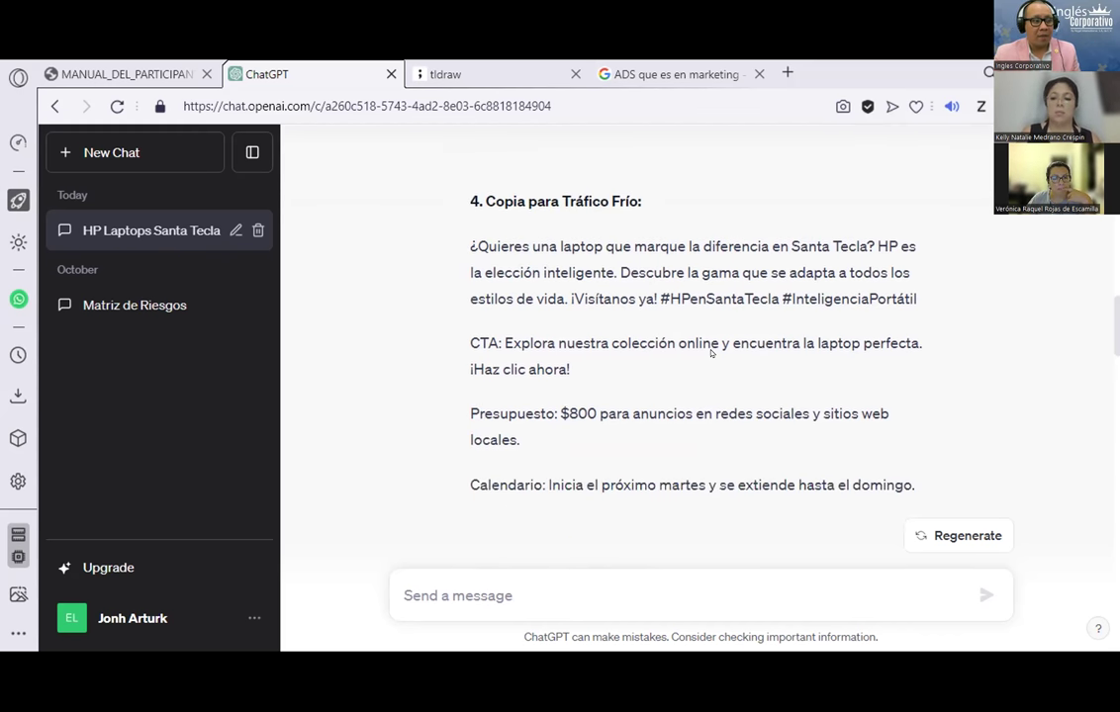
{"action": "scroll", "coordinate": [706, 343], "scroll_direction": "down", "scroll_amount": 5}
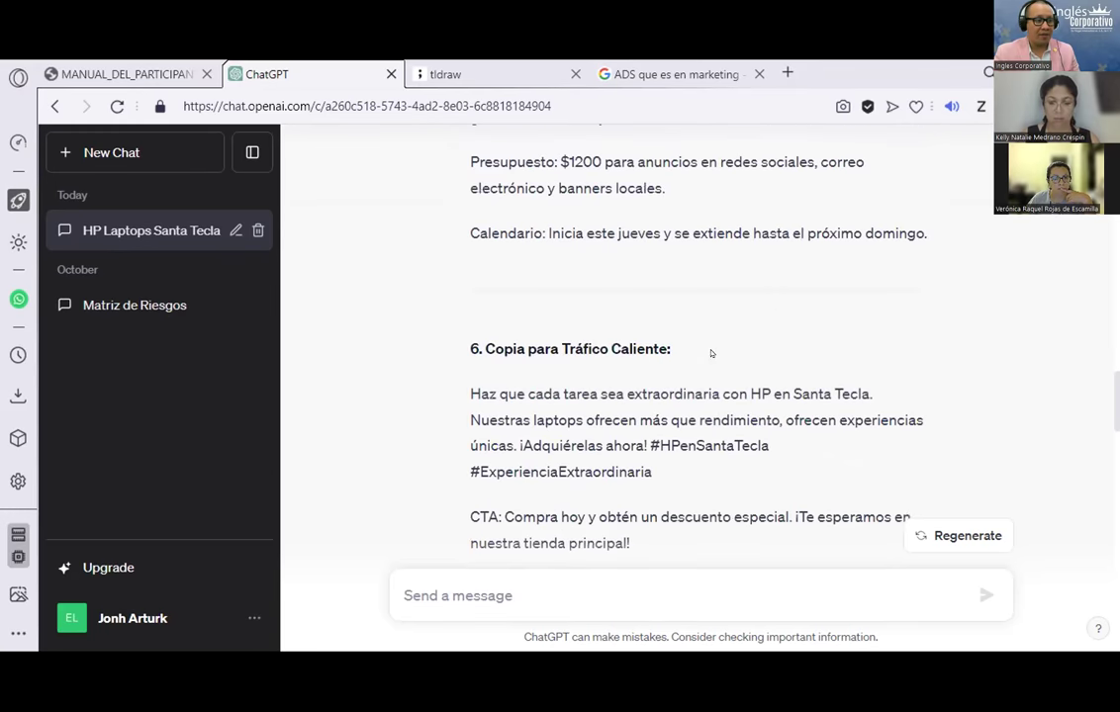
{"action": "scroll", "coordinate": [710, 354], "scroll_direction": "down", "scroll_amount": 1}
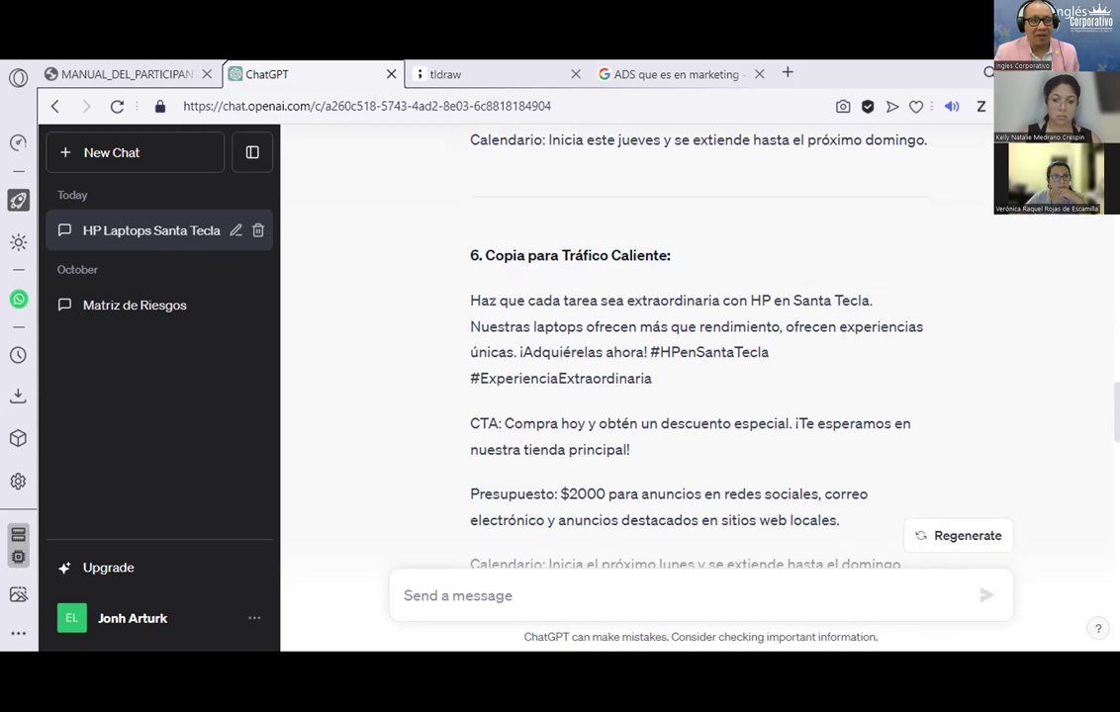
{"action": "scroll", "coordinate": [654, 293], "scroll_direction": "down", "scroll_amount": 5}
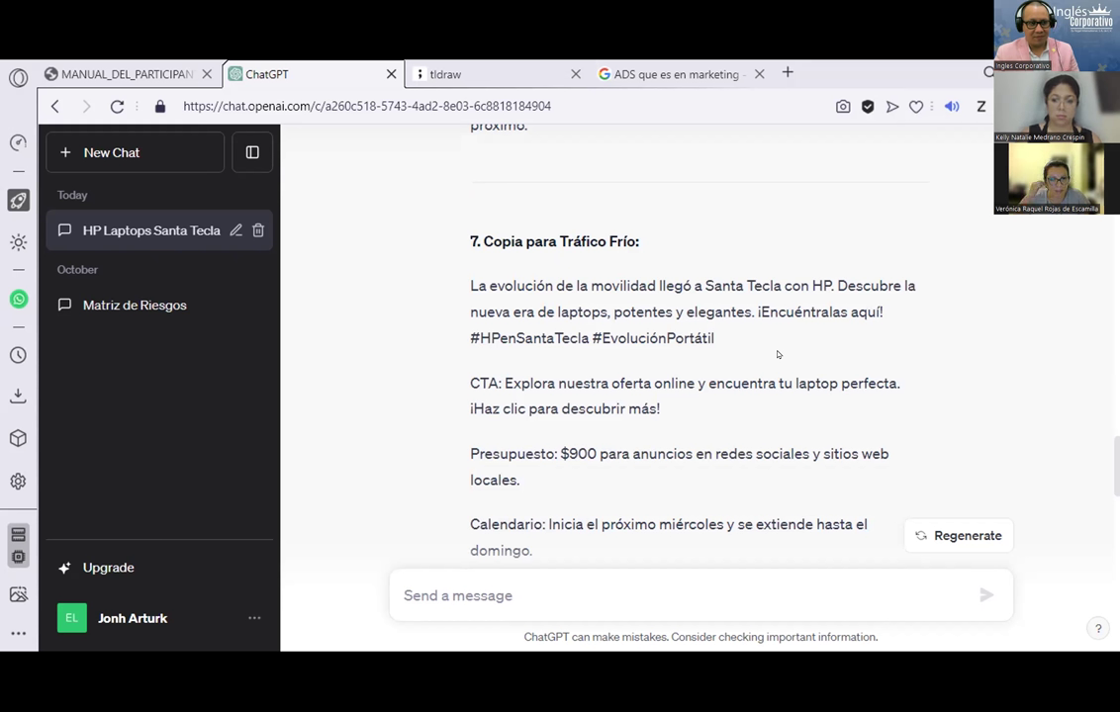
{"action": "scroll", "coordinate": [776, 352], "scroll_direction": "down", "scroll_amount": 1}
{"action": "scroll", "coordinate": [773, 344], "scroll_direction": "up", "scroll_amount": 15}
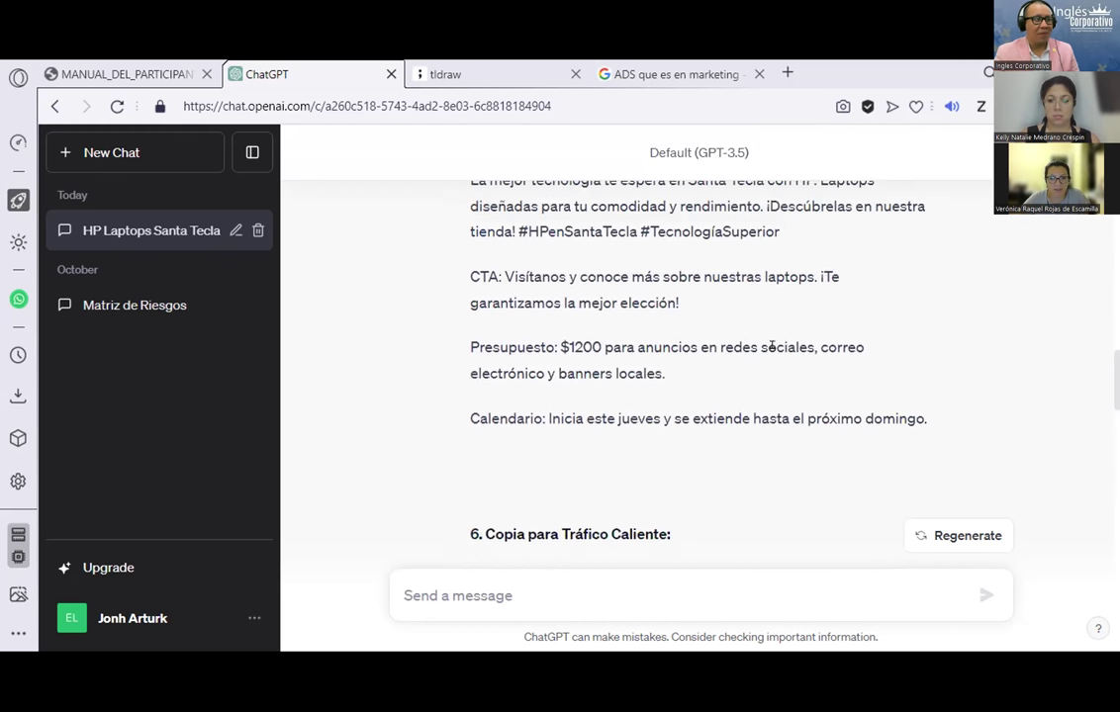
{"action": "scroll", "coordinate": [772, 346], "scroll_direction": "up", "scroll_amount": 10}
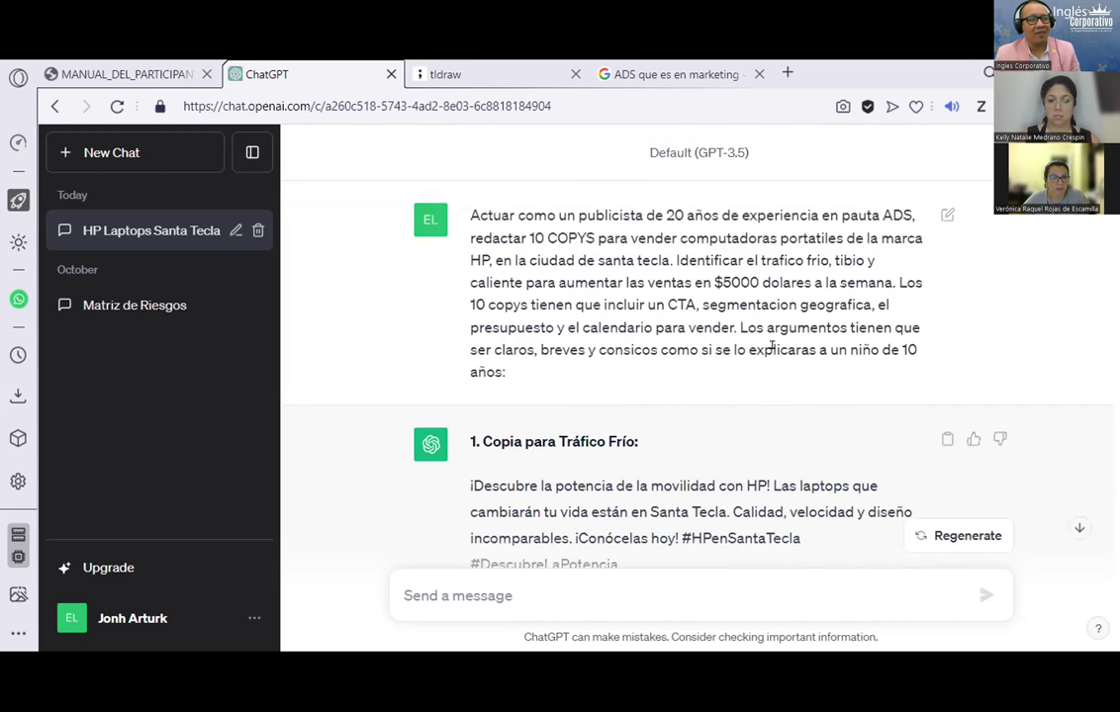
Step: Select the '1. Copia para Tráfico Frío:' heading in ChatGPT's reply
{"action": "scroll", "coordinate": [773, 346], "scroll_direction": "down", "scroll_amount": 3}
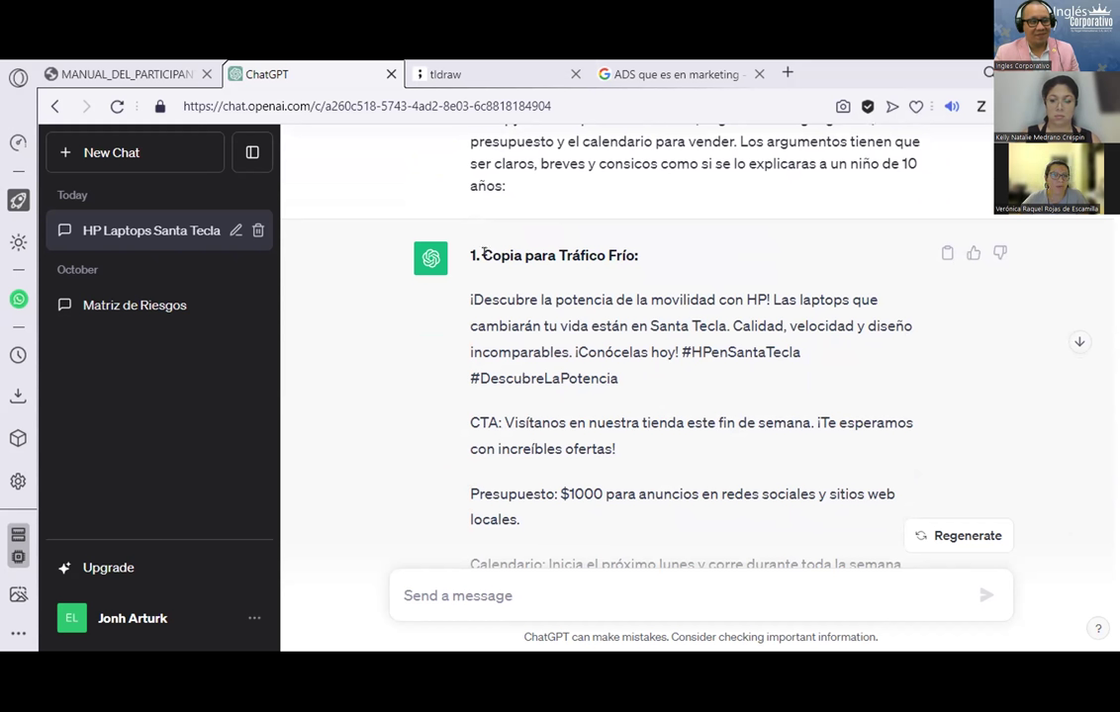
{"action": "left_click_drag", "start_coordinate": [476, 256], "coordinate": [671, 254]}
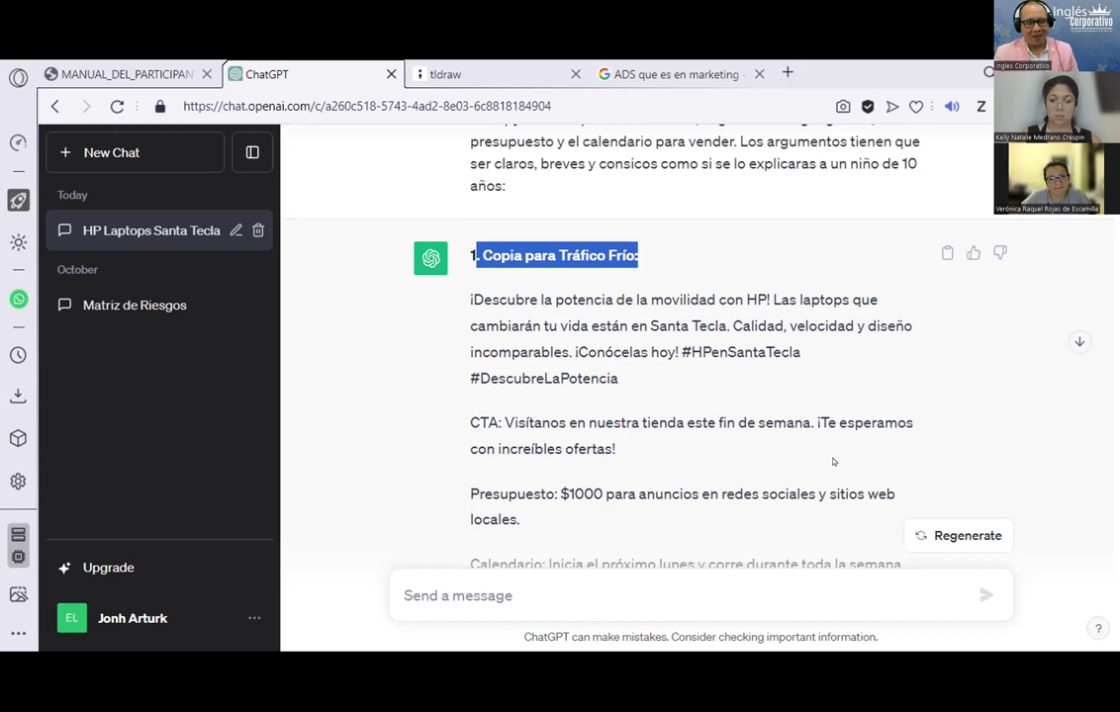
{"action": "left_click", "coordinate": [69, 65]}
{"action": "left_click", "coordinate": [252, 67]}
{"action": "left_click", "coordinate": [119, 72]}
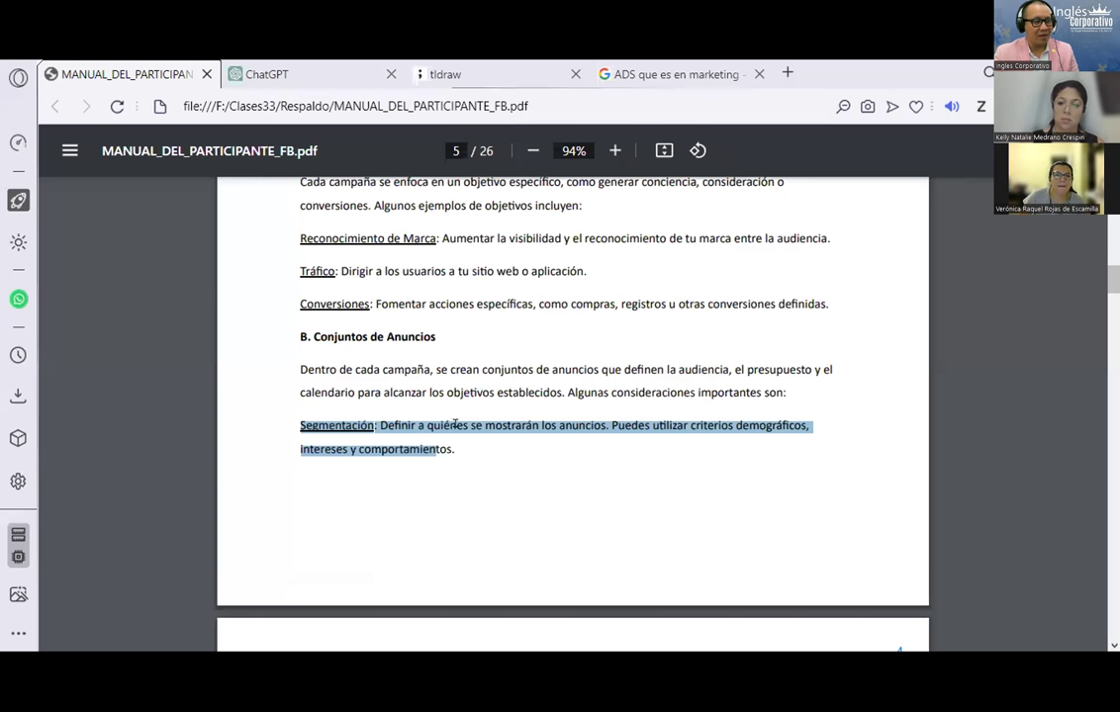
{"action": "left_click", "coordinate": [318, 423]}
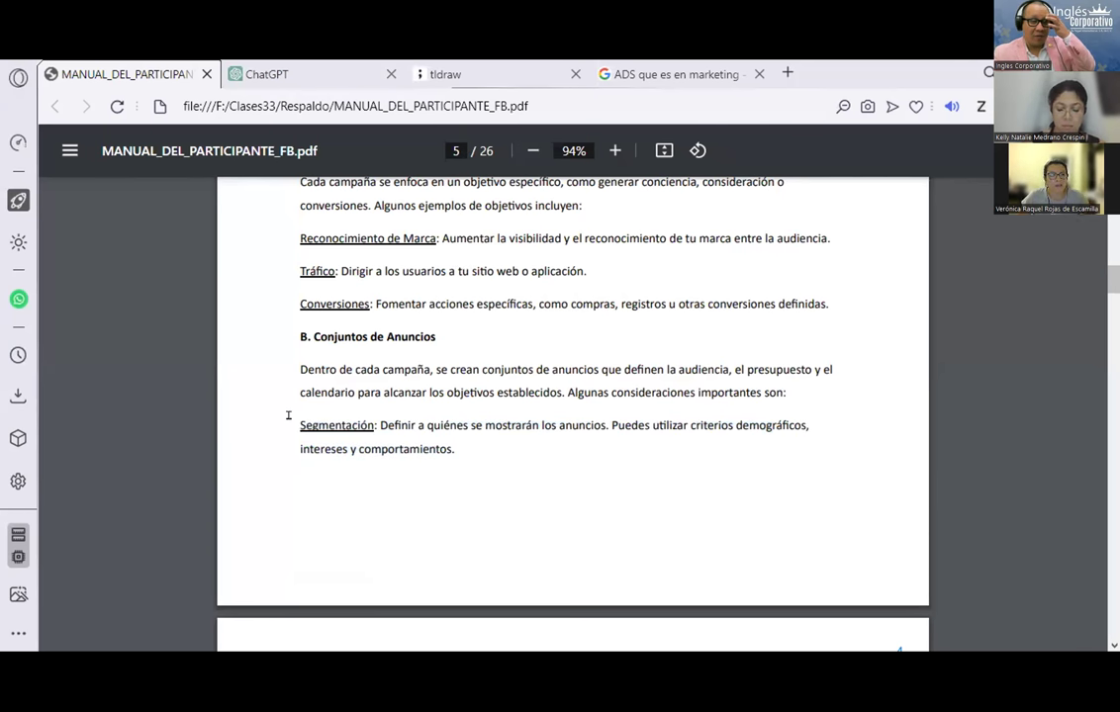
{"action": "left_click_drag", "start_coordinate": [300, 425], "coordinate": [389, 425]}
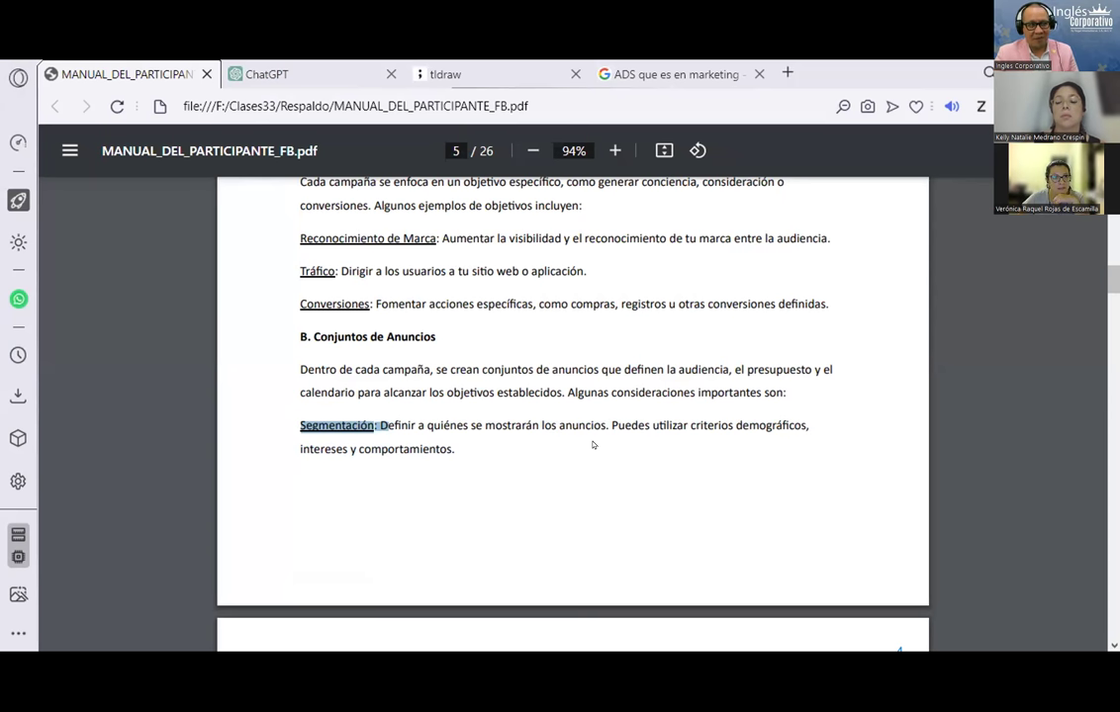
{"action": "left_click_drag", "start_coordinate": [297, 425], "coordinate": [375, 417]}
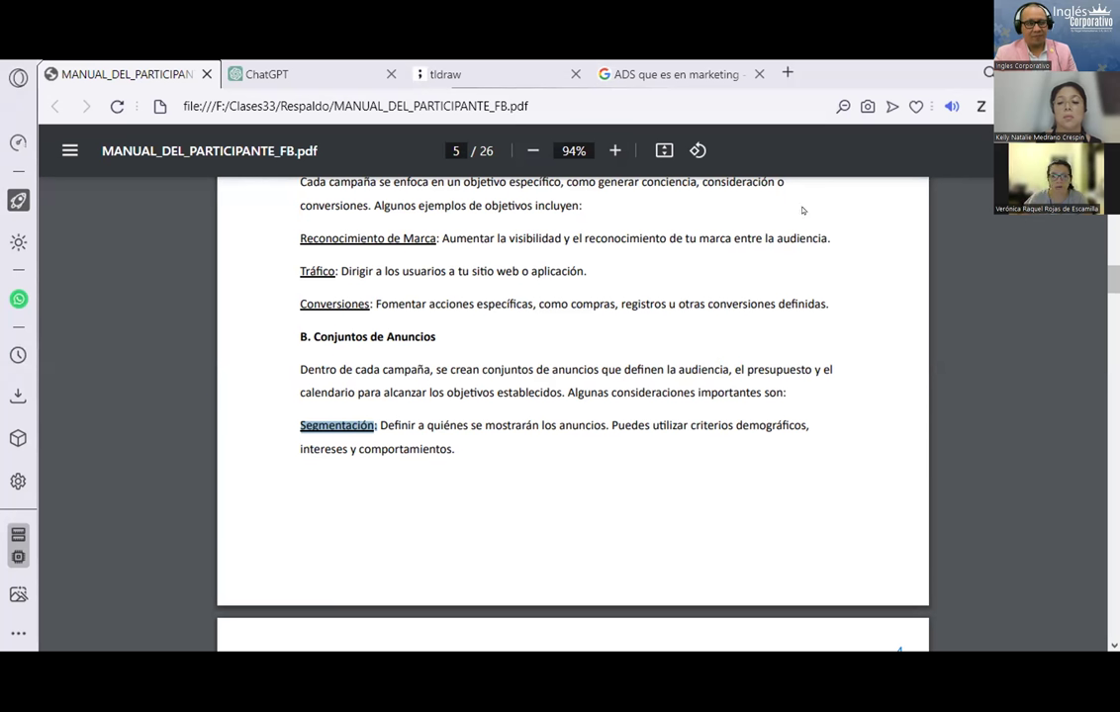
{"action": "key", "text": "ctrl+Tab"}
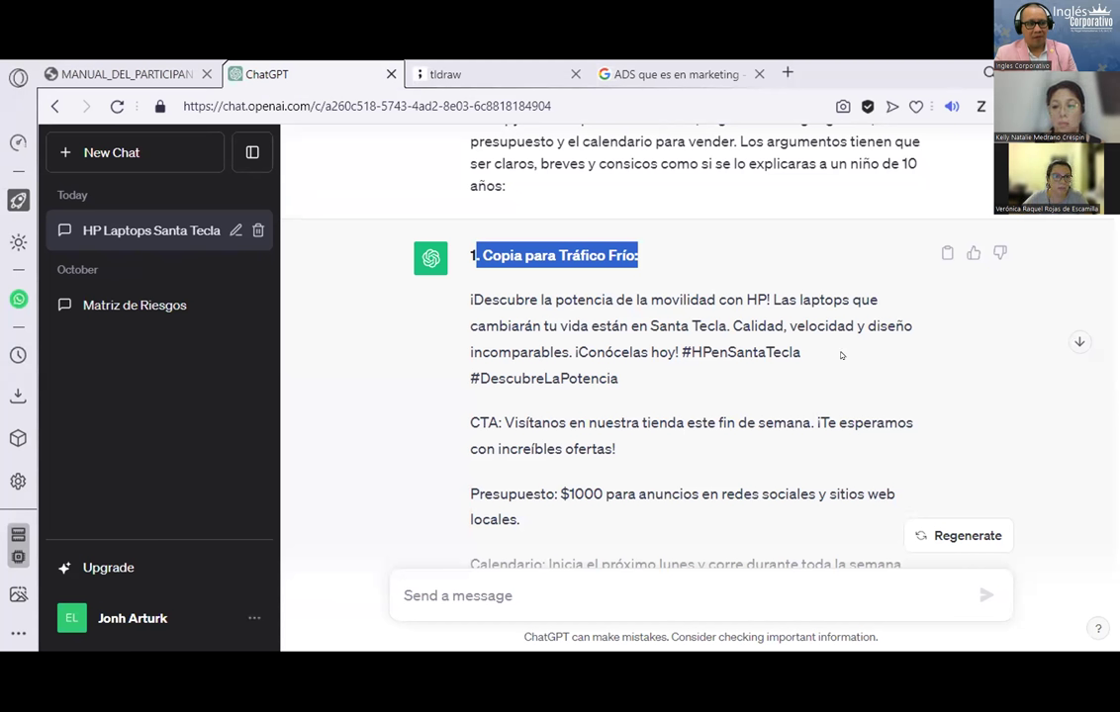
{"action": "scroll", "coordinate": [841, 356], "scroll_direction": "down", "scroll_amount": 5}
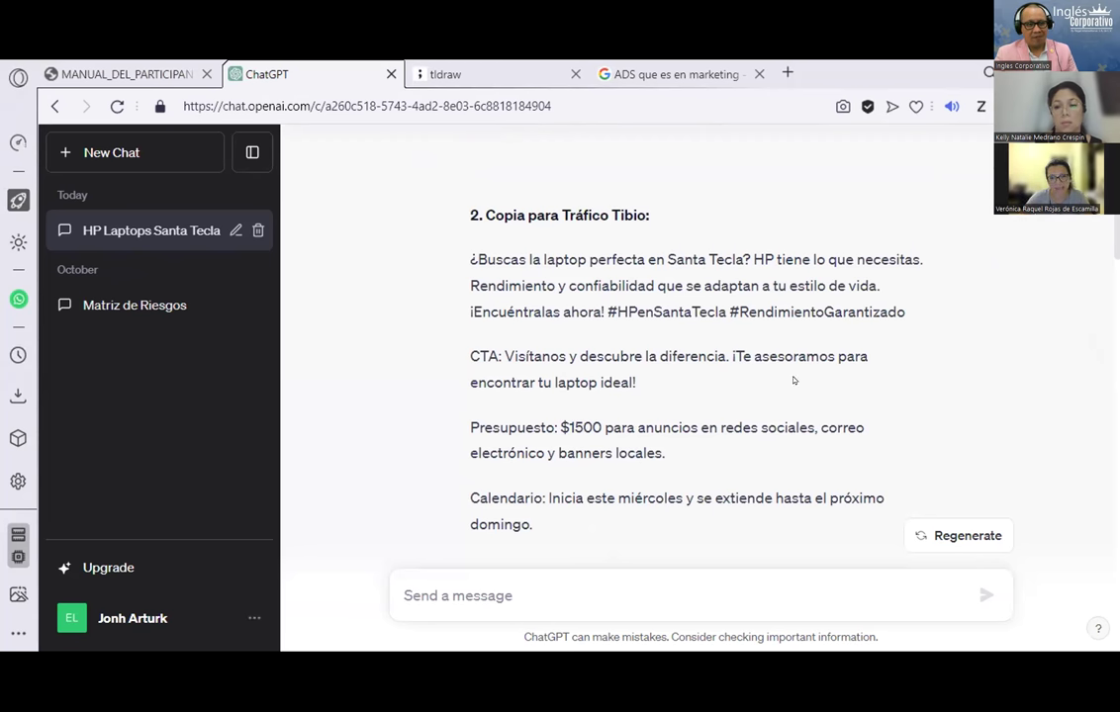
{"action": "scroll", "coordinate": [791, 380], "scroll_direction": "down", "scroll_amount": 4}
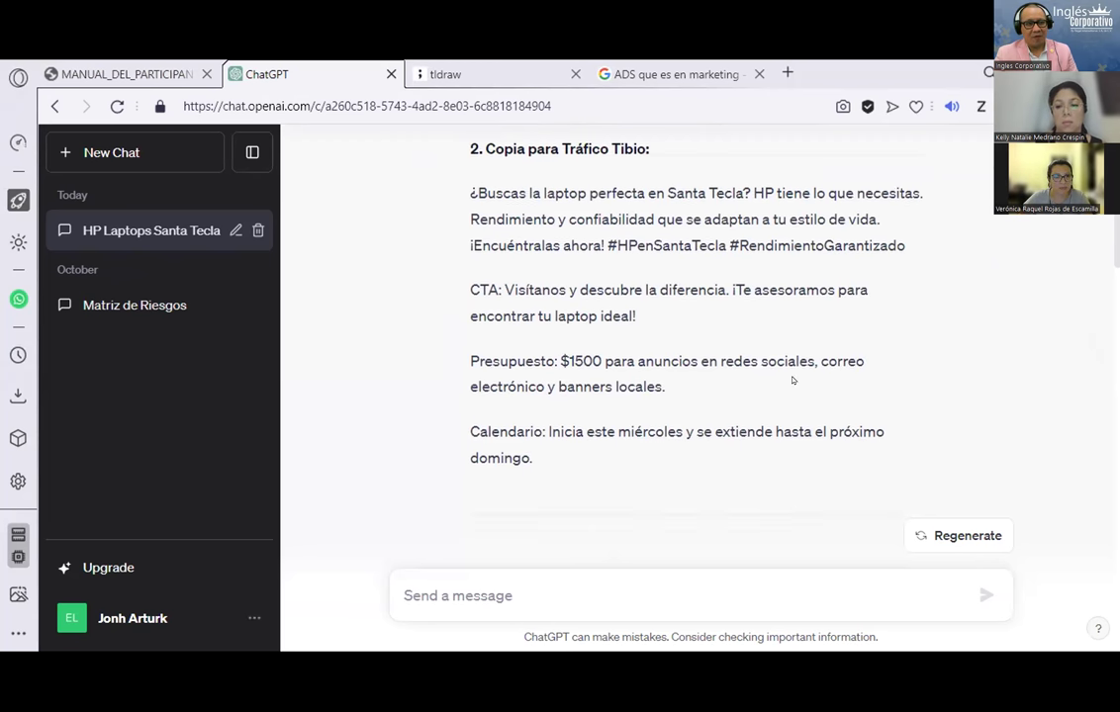
{"action": "left_click", "coordinate": [108, 61]}
{"action": "left_click", "coordinate": [273, 62]}
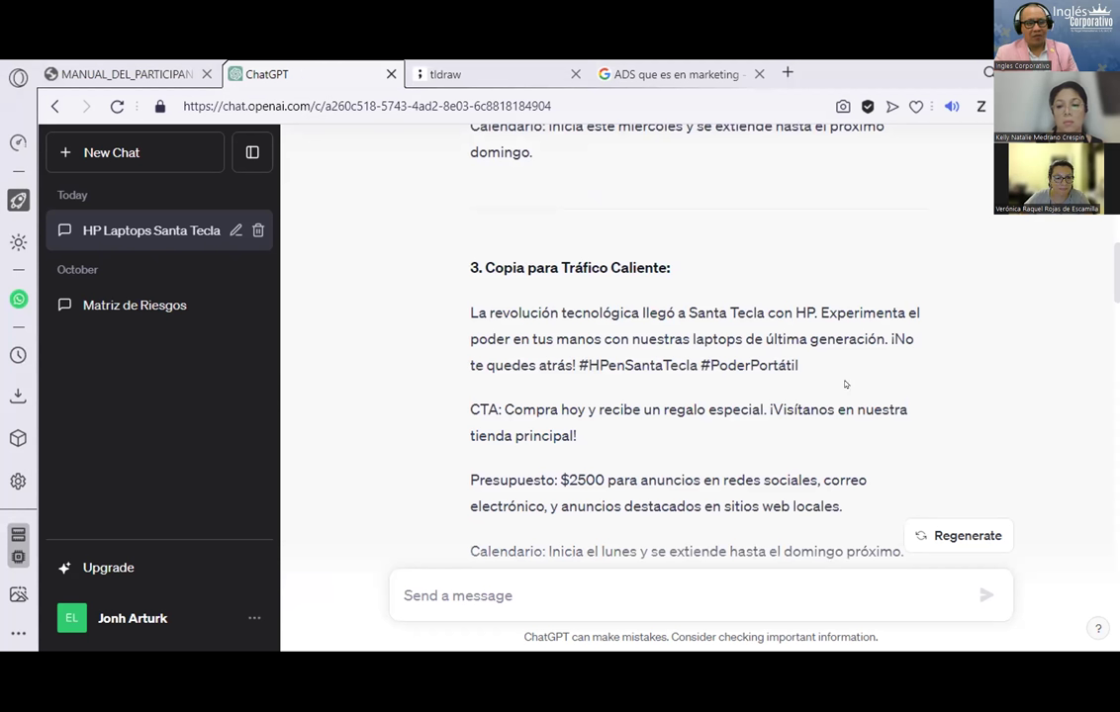
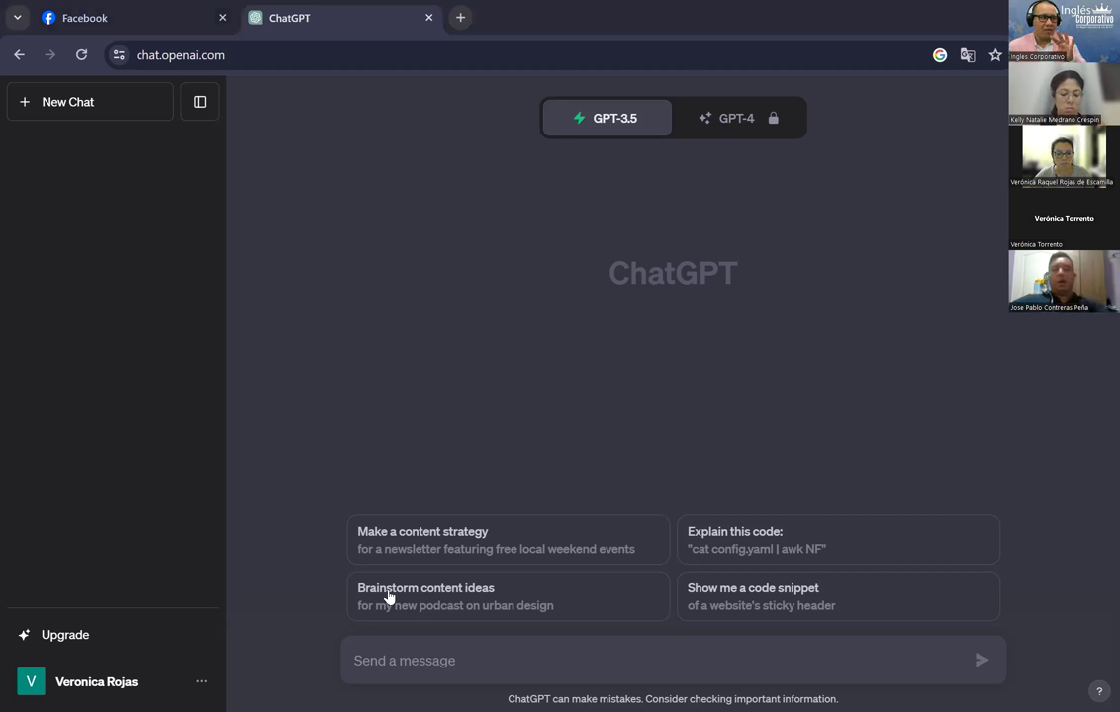
Step: Start a new prompt: 'Actuar como una administradora de empresa de 30 años de experiencia'
{"action": "left_click", "coordinate": [384, 669]}
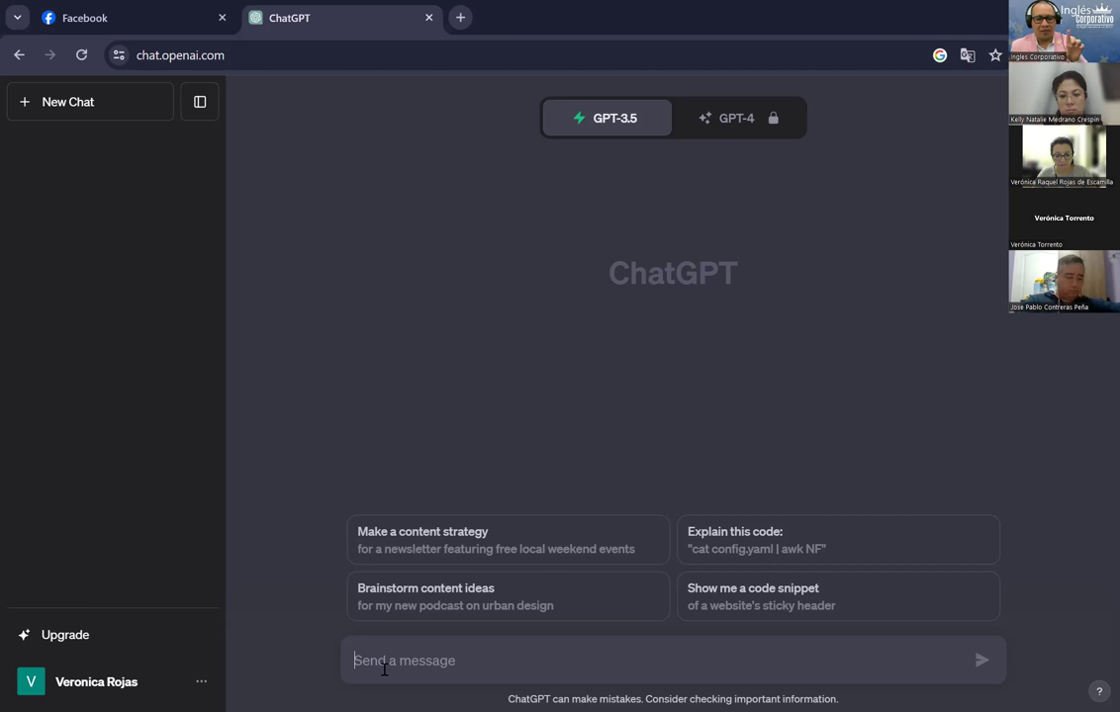
{"action": "type", "text": "Actuar "}
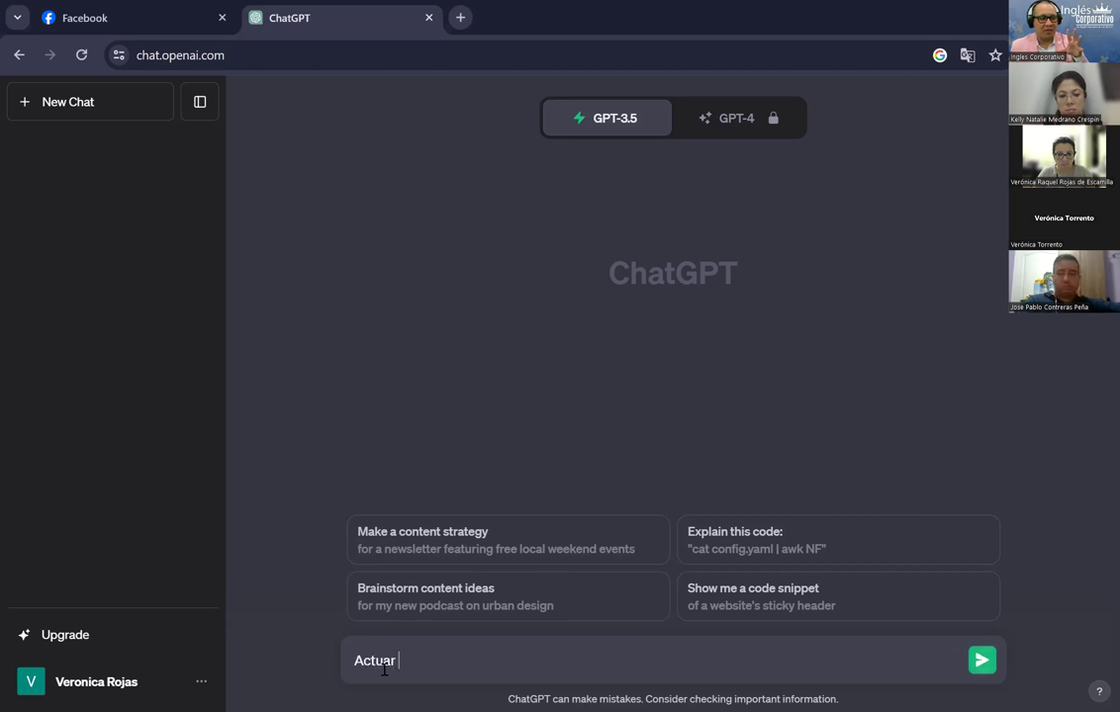
{"action": "type", "text": "como una"}
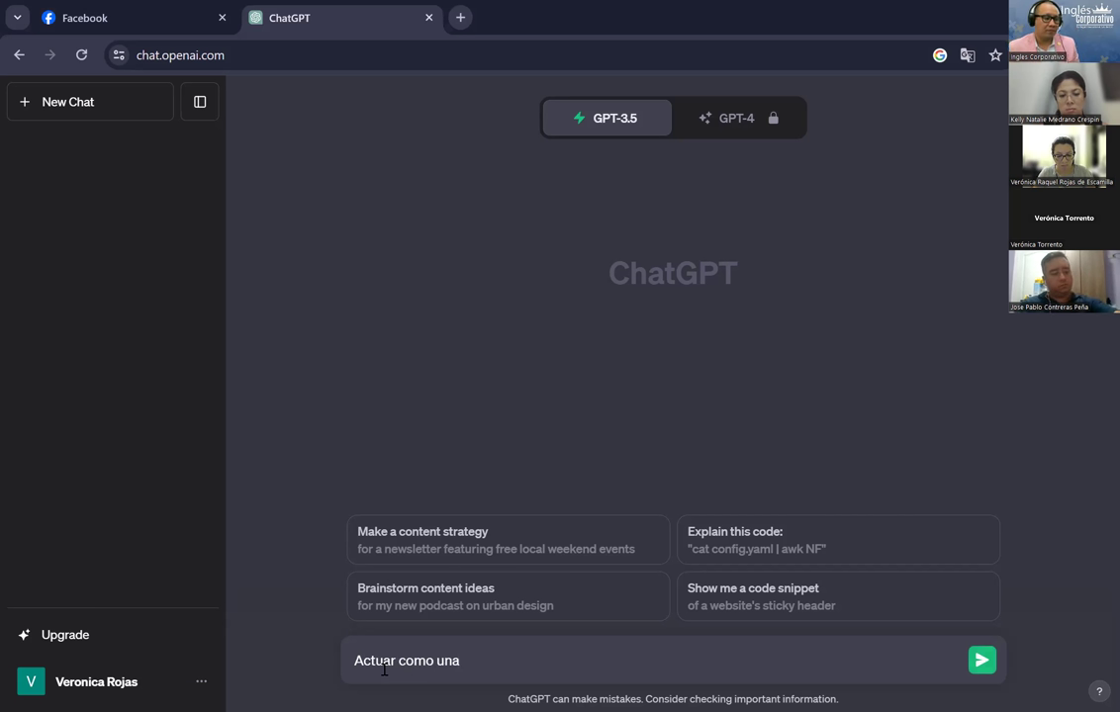
{"action": "type", "text": " administrador"}
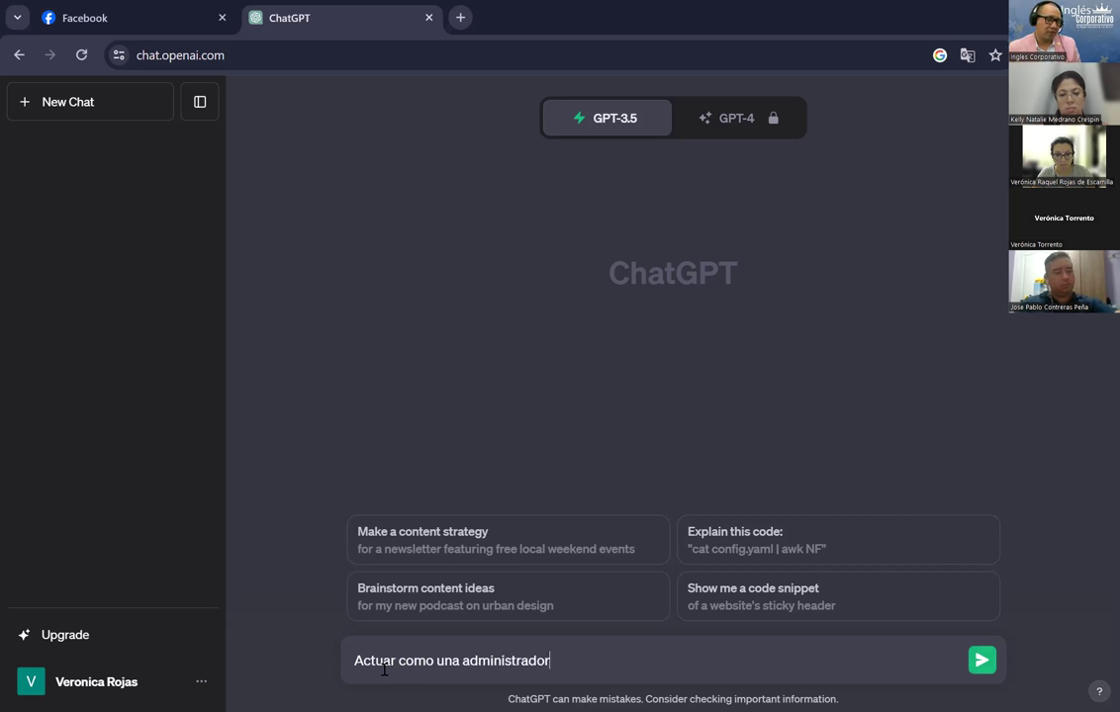
{"action": "type", "text": "a de empresa de 3"}
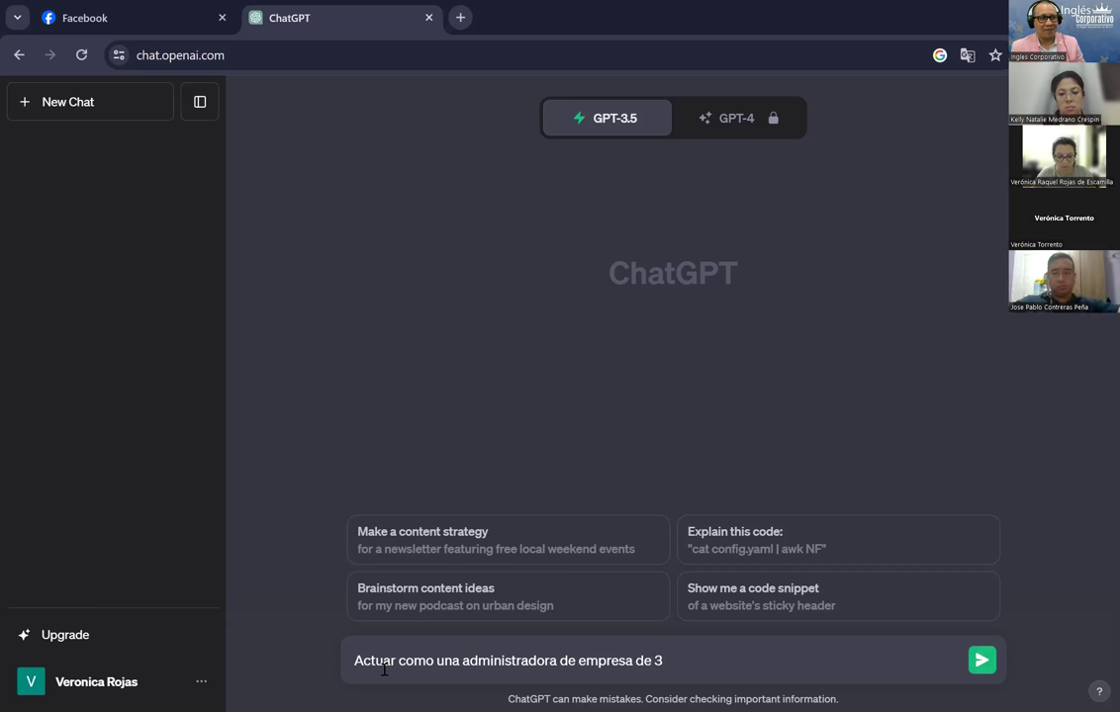
{"action": "type", "text": "0 años de expre"}
{"action": "key", "text": "BackSpace"}
{"action": "key", "text": "BackSpace"}
{"action": "type", "text": "eriencia"}
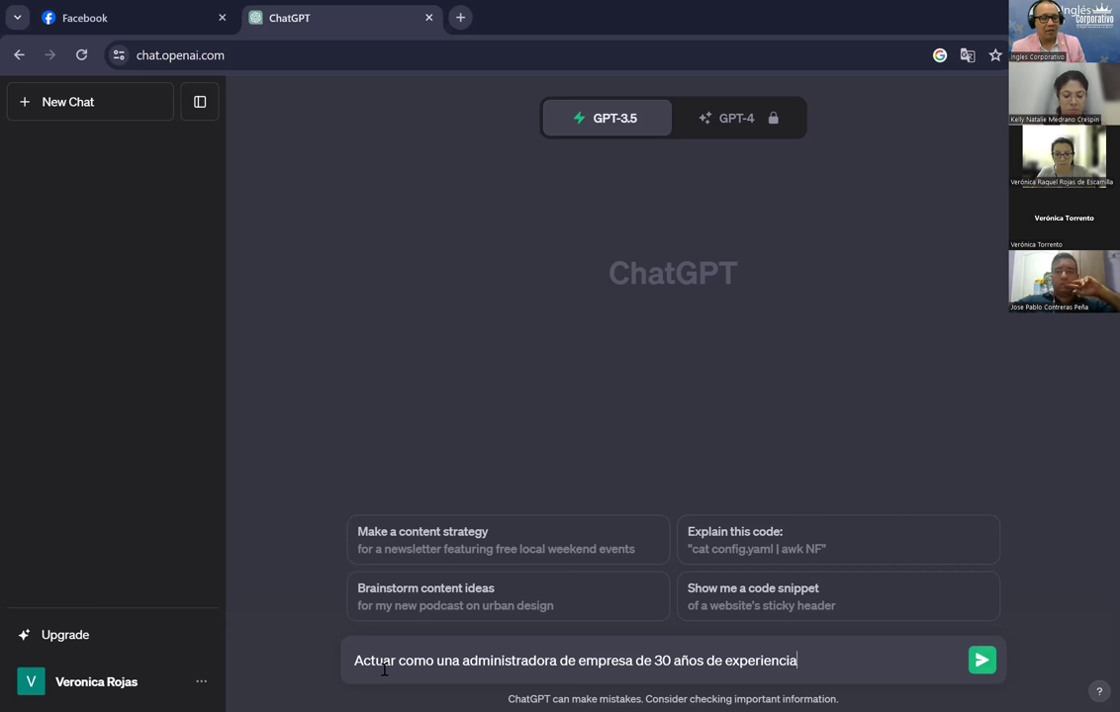
Step: Ask for an advertising campaign in 5 simple steps to sell $1,000.00 per week
{"action": "type", "text": ". DIseñar una campaña"}
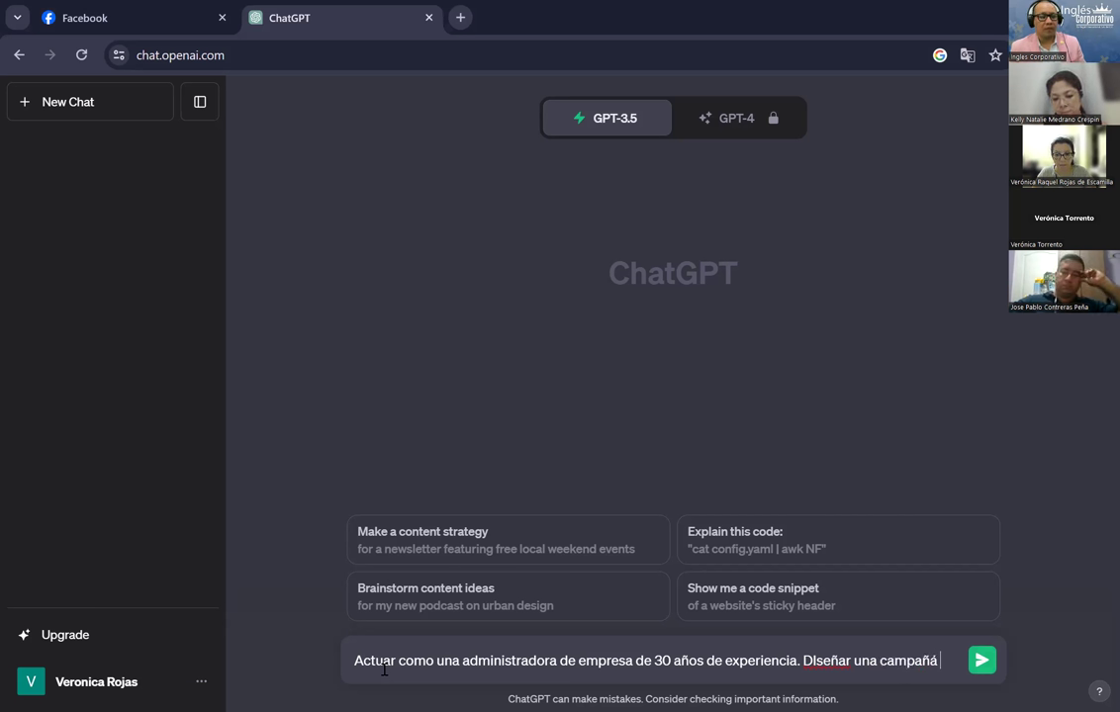
{"action": "key", "text": "BackSpace"}
{"action": "key", "text": "BackSpace"}
{"action": "type", "text": "a "}
{"action": "type", "text": "publicit"}
{"action": "type", "text": "aria en"}
{"action": "type", "text": " 5 "}
{"action": "type", "text": "s"}
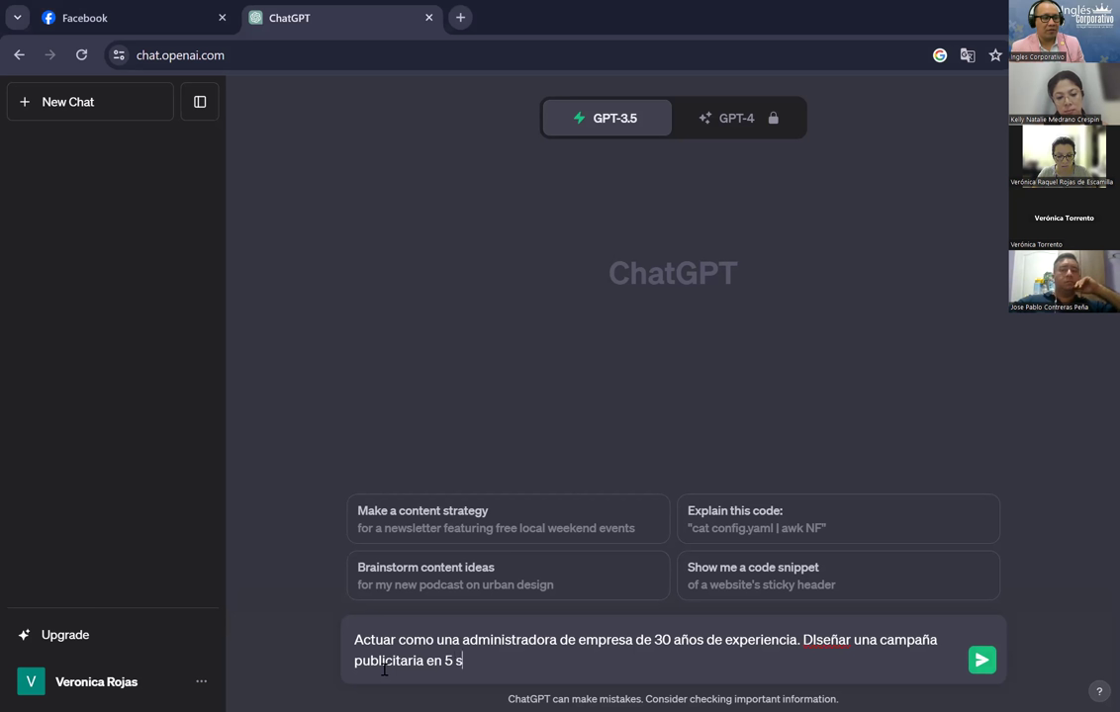
{"action": "type", "text": "encillos pasos"}
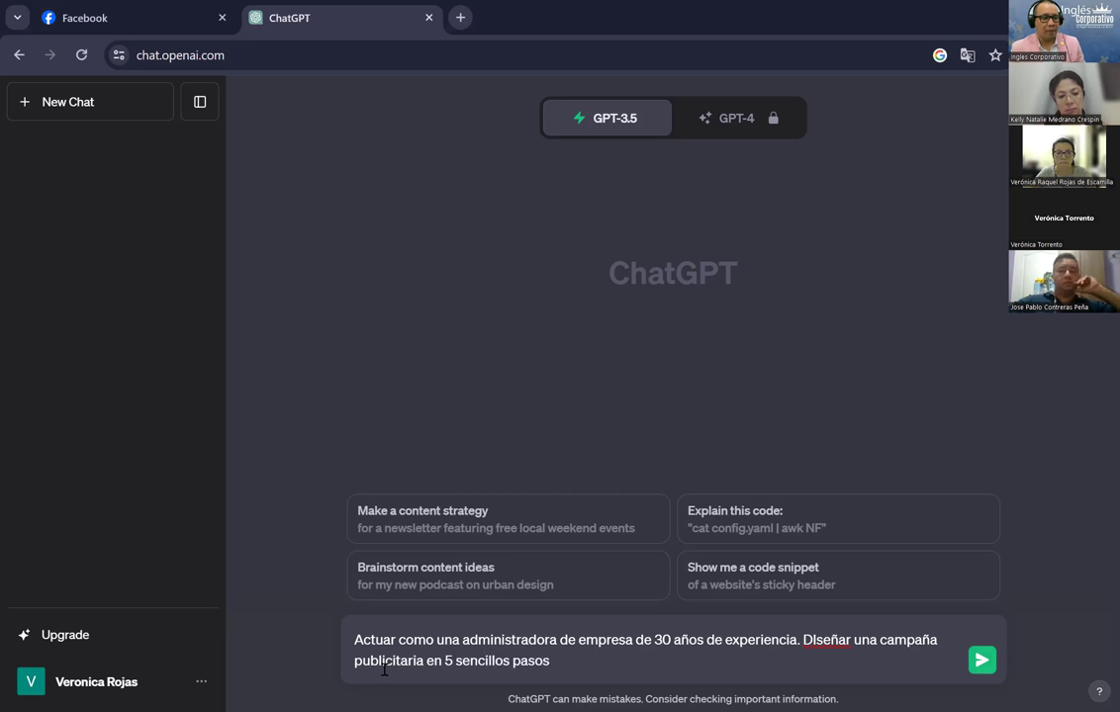
{"action": "type", "text": "."}
{"action": "key", "text": "BackSpace"}
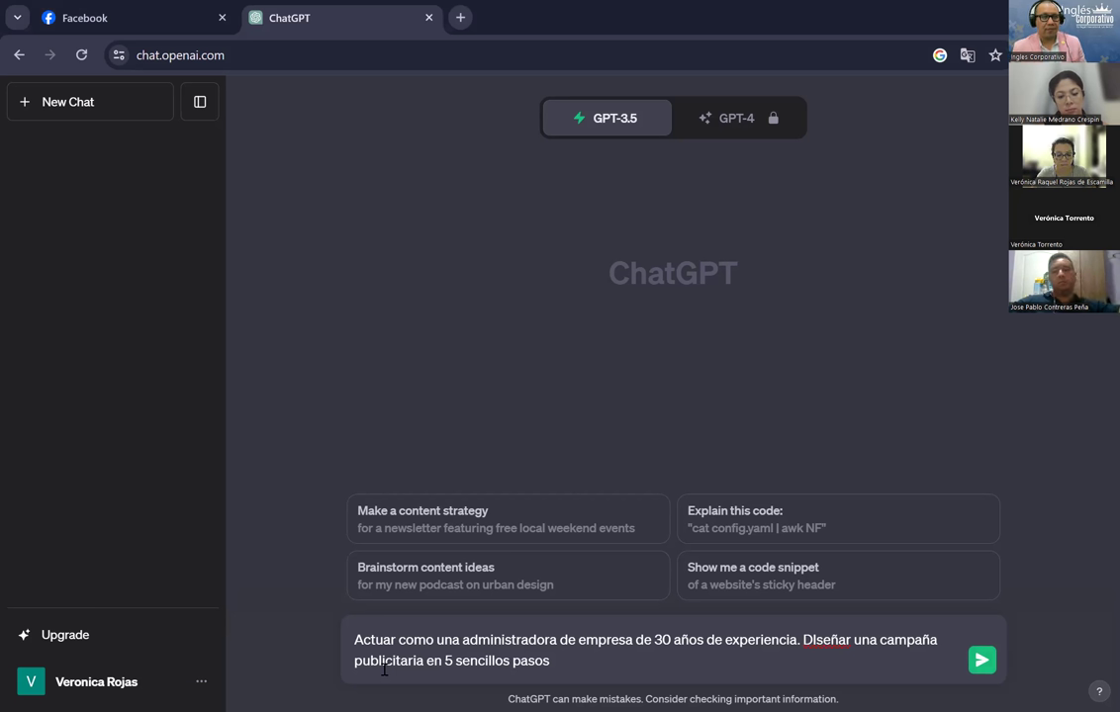
{"action": "type", "text": "para ve"}
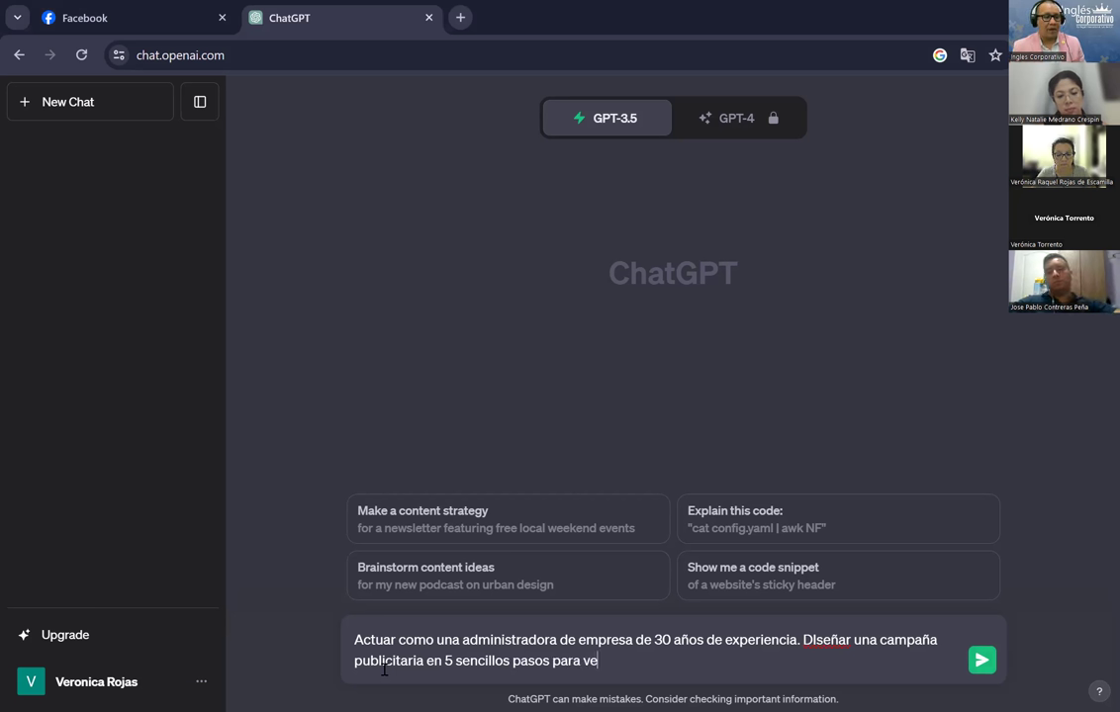
{"action": "type", "text": "nder"}
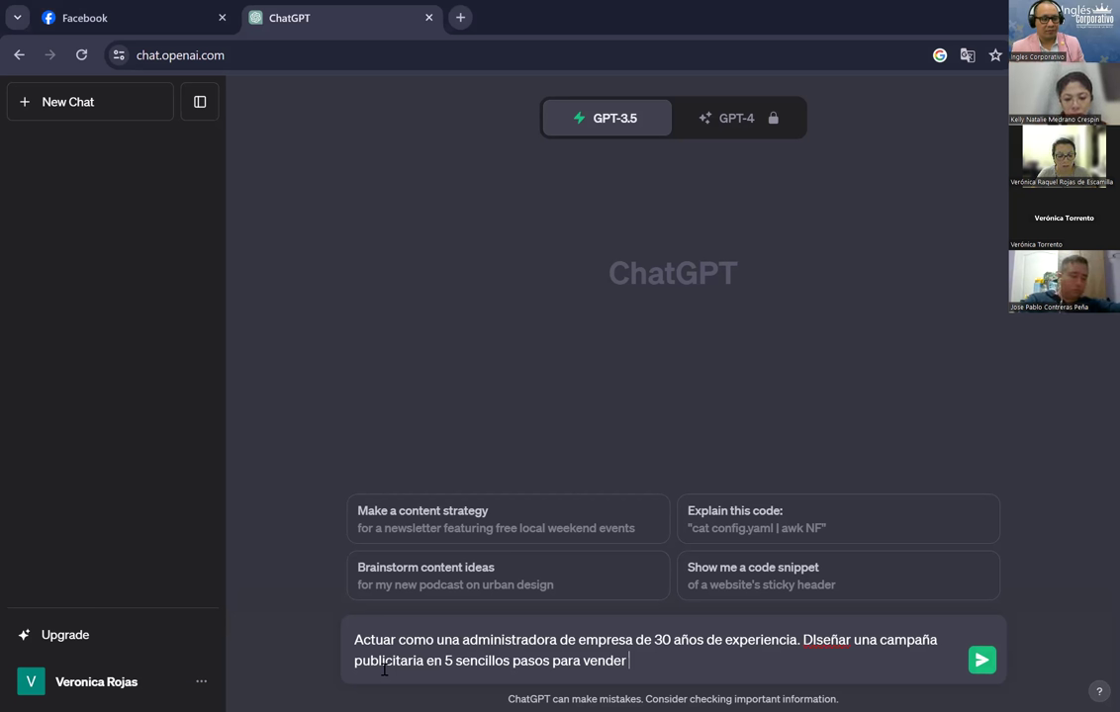
{"action": "type", "text": "$"}
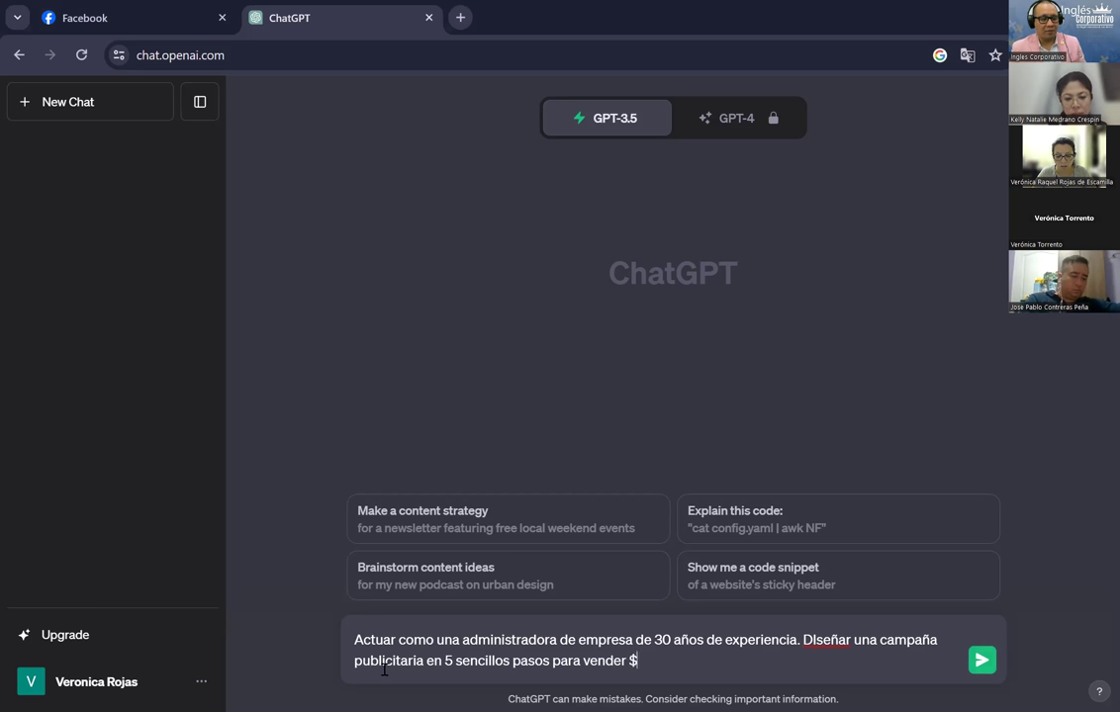
{"action": "type", "text": "1,00"}
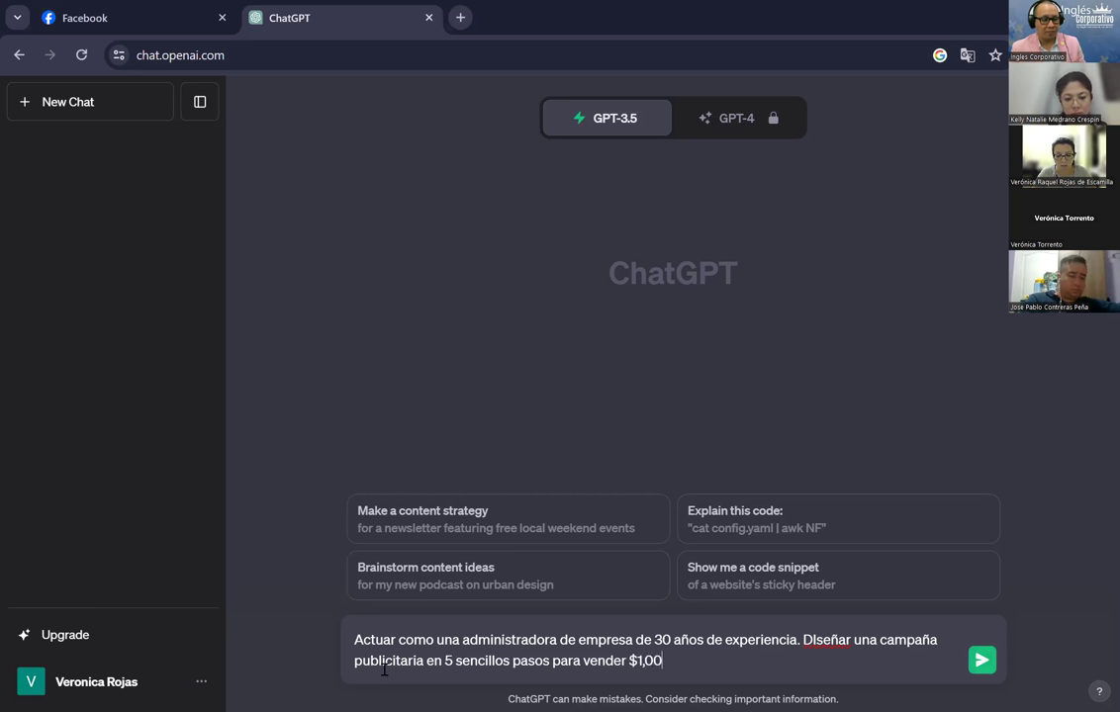
{"action": "type", "text": "0.00"}
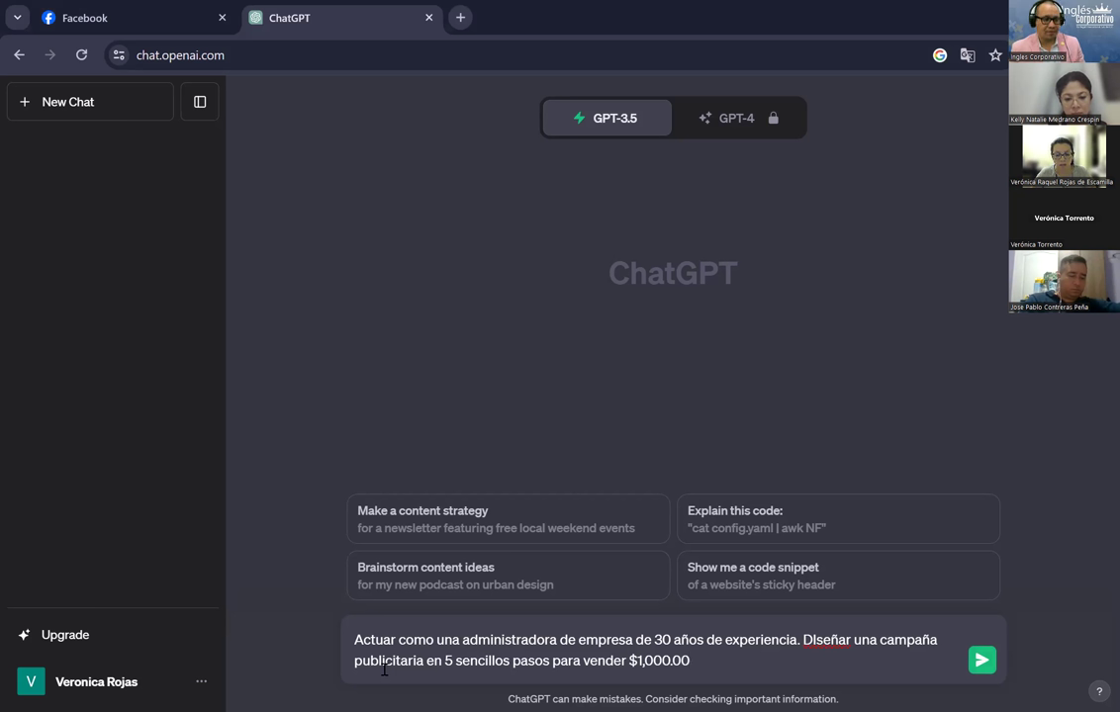
{"action": "type", "text": " por semana"}
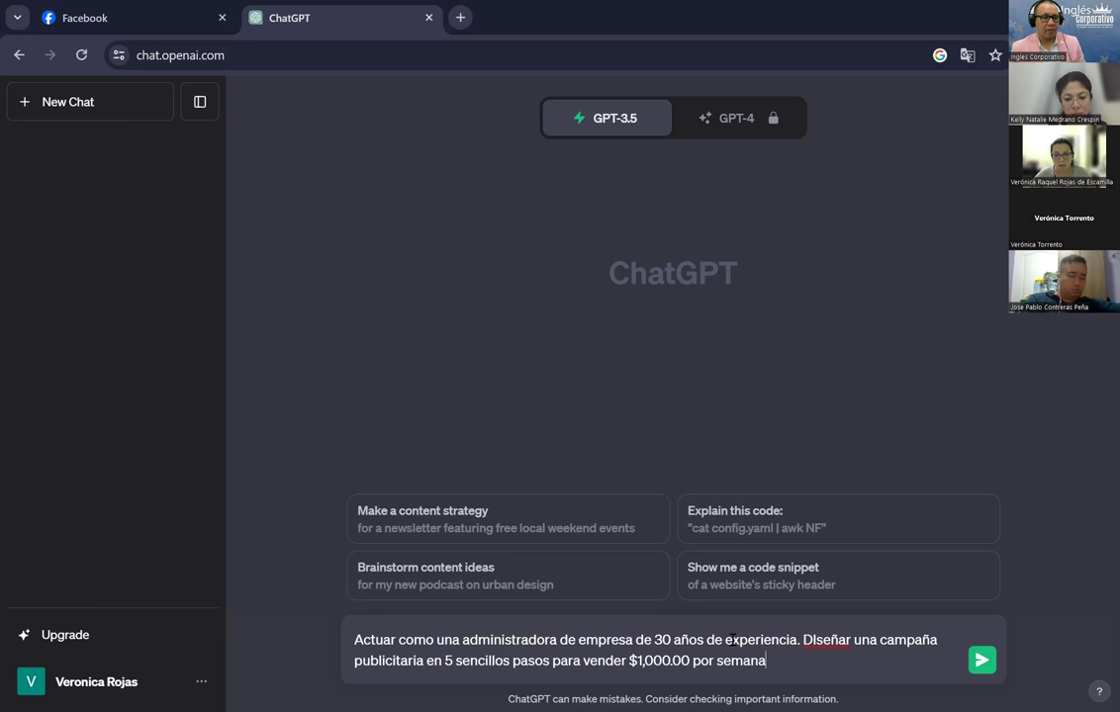
{"action": "left_click", "coordinate": [816, 639]}
Step: Fix 'DIseñar' to 'Diseñar' and add a new line requesting 5 customer segments for laptops
{"action": "key", "text": "BackSpace"}
{"action": "type", "text": "i"}
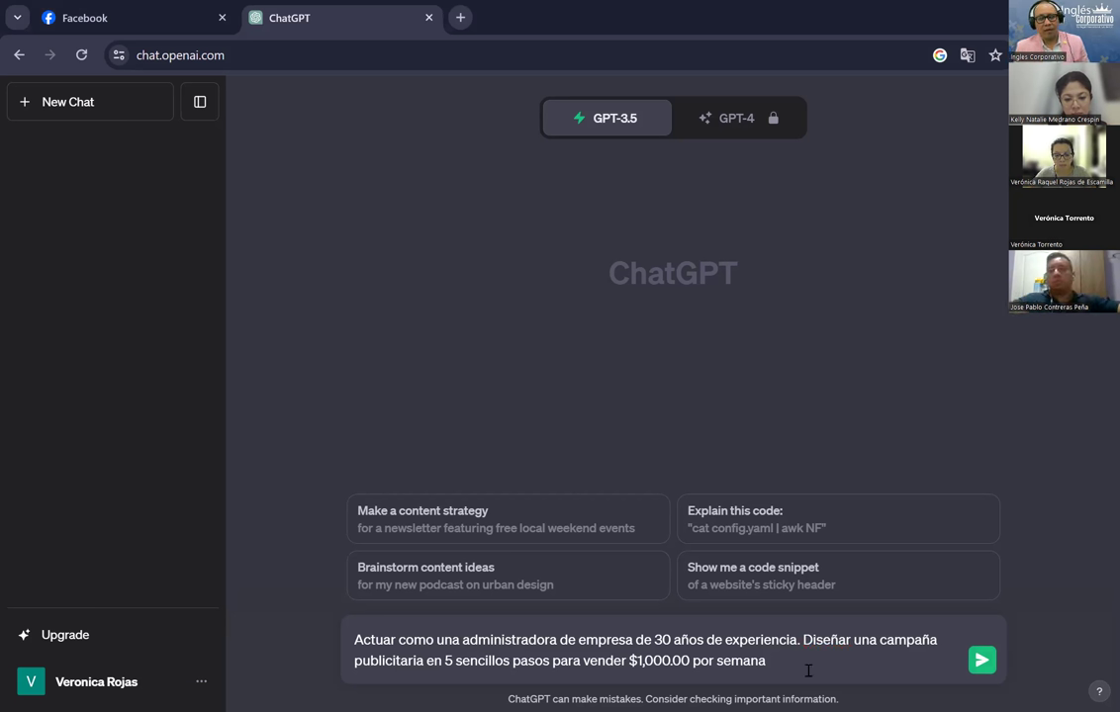
{"action": "left_click", "coordinate": [808, 671]}
{"action": "type", "text": "."}
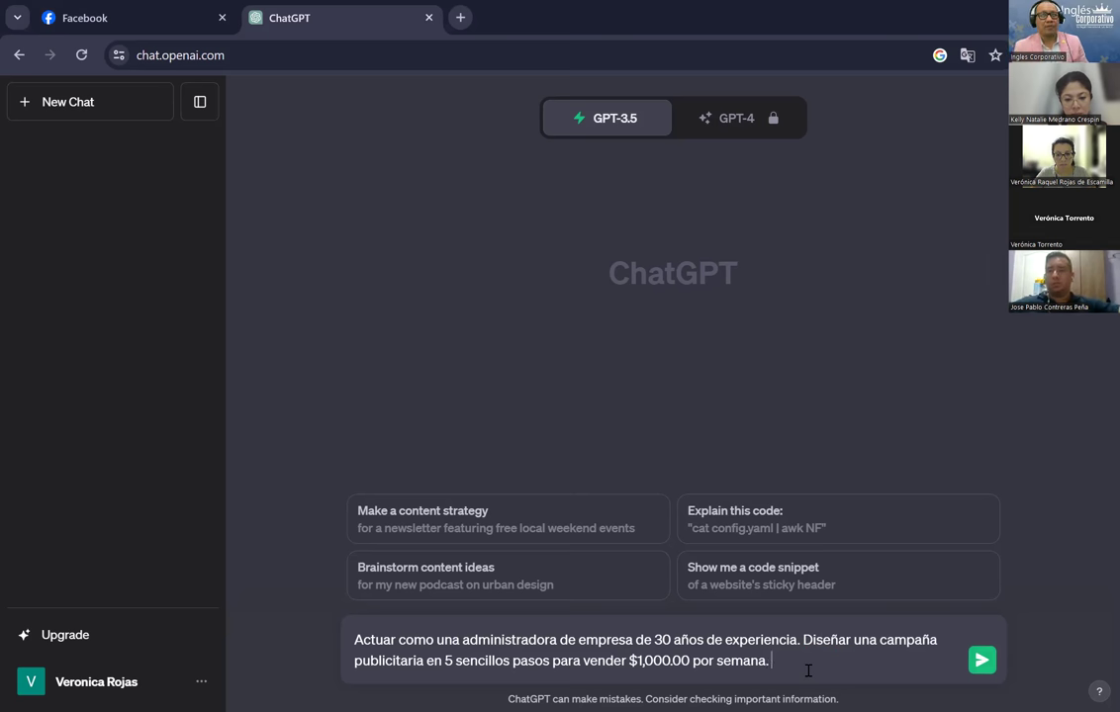
{"action": "key", "text": "shift+Return"}
{"action": "type", "text": "In"}
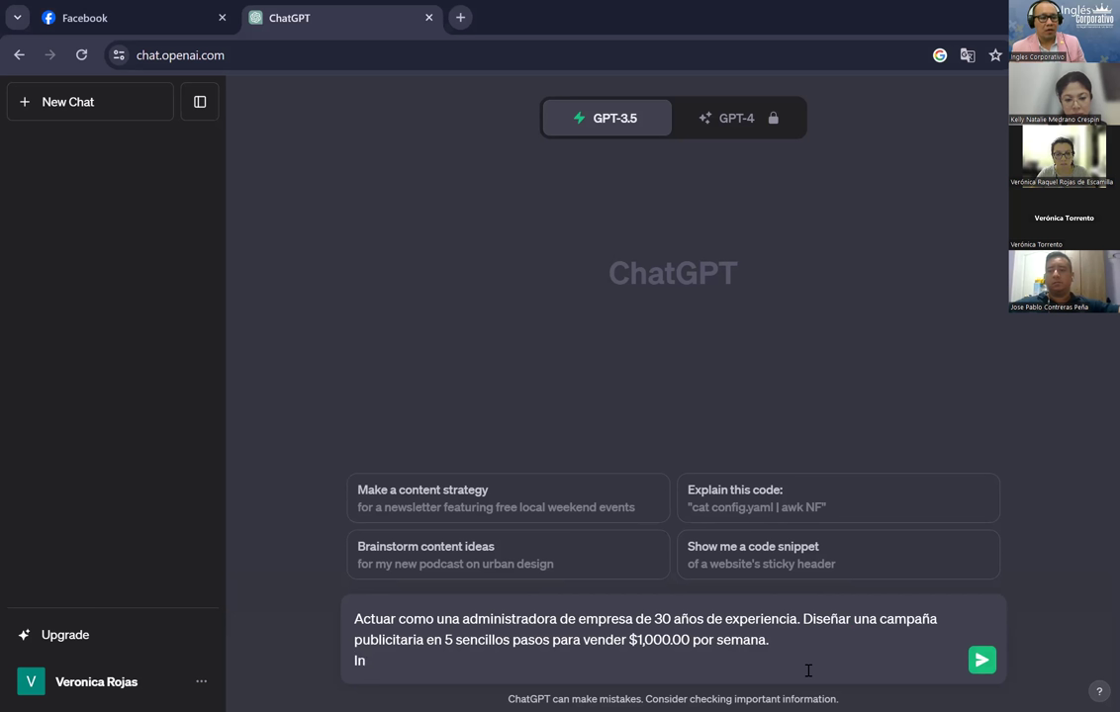
{"action": "type", "text": "de"}
{"action": "key", "text": "BackSpace"}
{"action": "key", "text": "BackSpace"}
{"action": "key", "text": "BackSpace"}
{"action": "type", "text": "dentificar"}
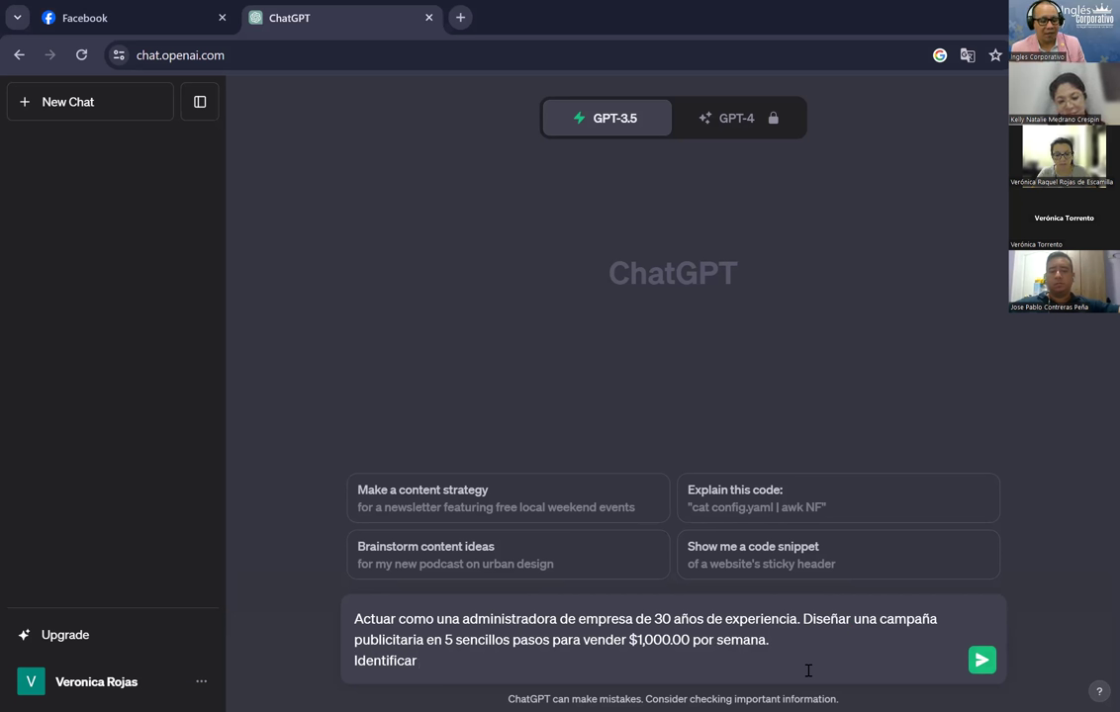
{"action": "type", "text": " 5 segmentaciones de clientes"}
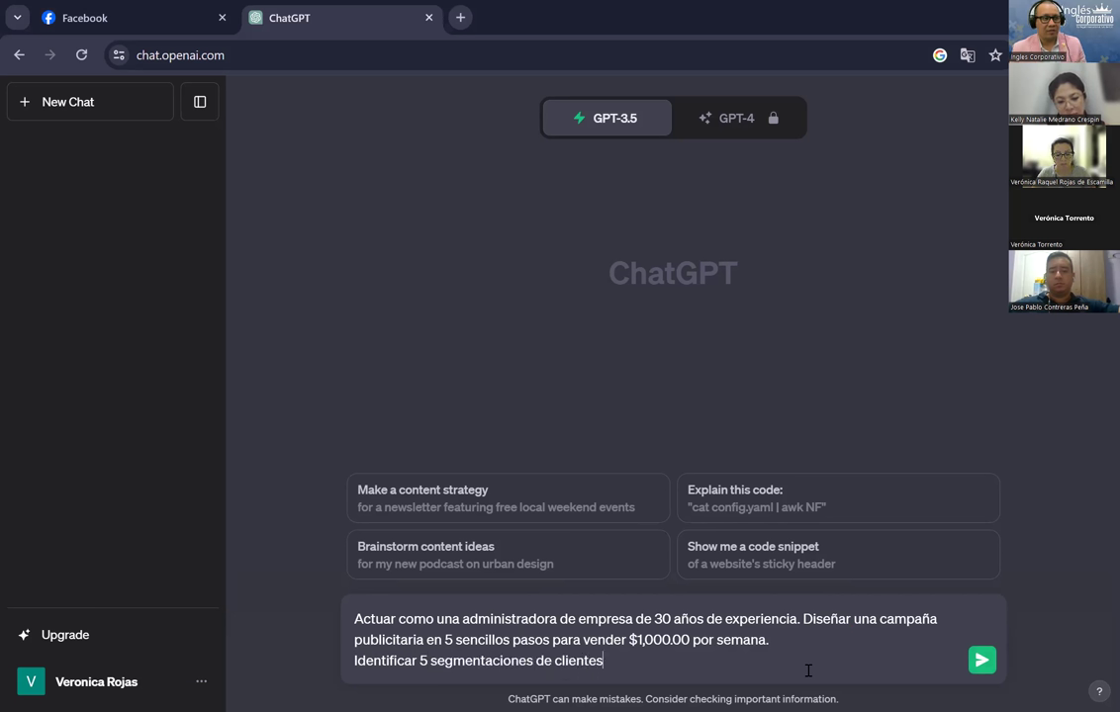
{"action": "type", "text": " difer"}
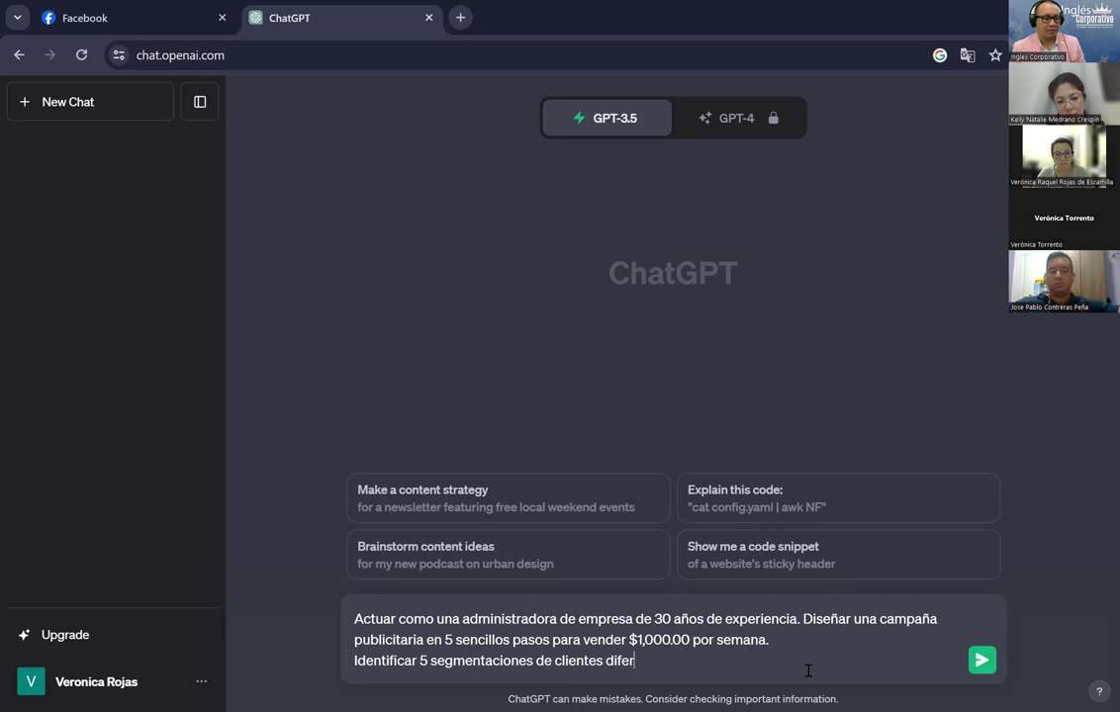
{"action": "type", "text": "entes "}
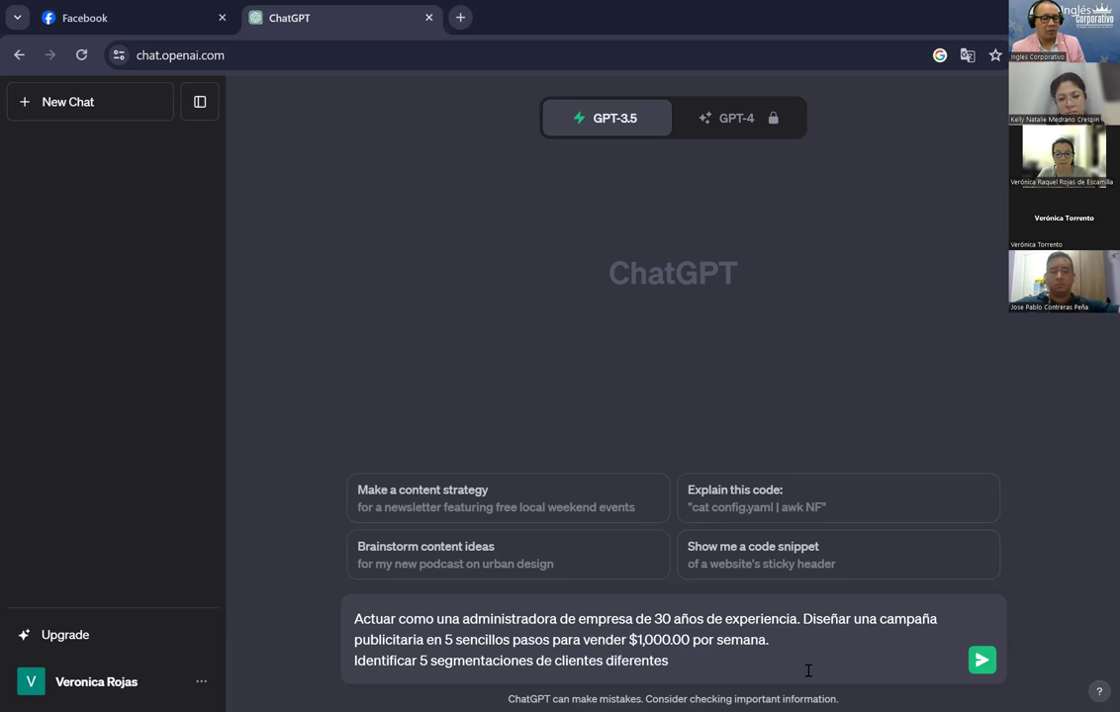
{"action": "type", "text": "pa"}
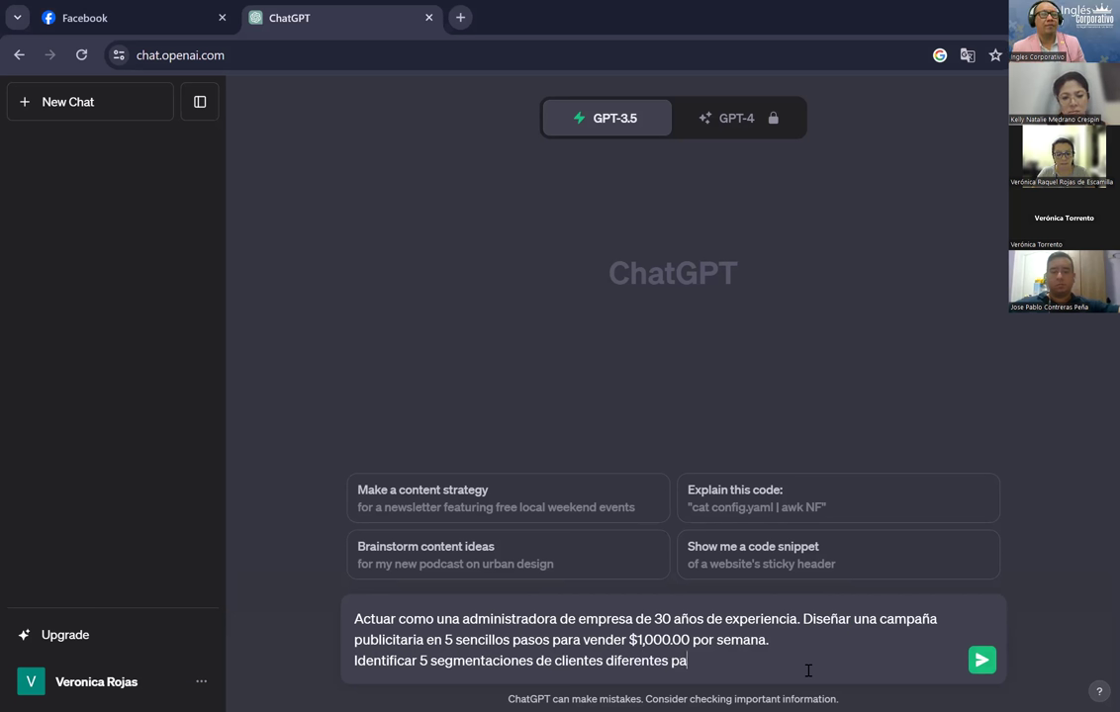
{"action": "type", "text": "ra vender co"}
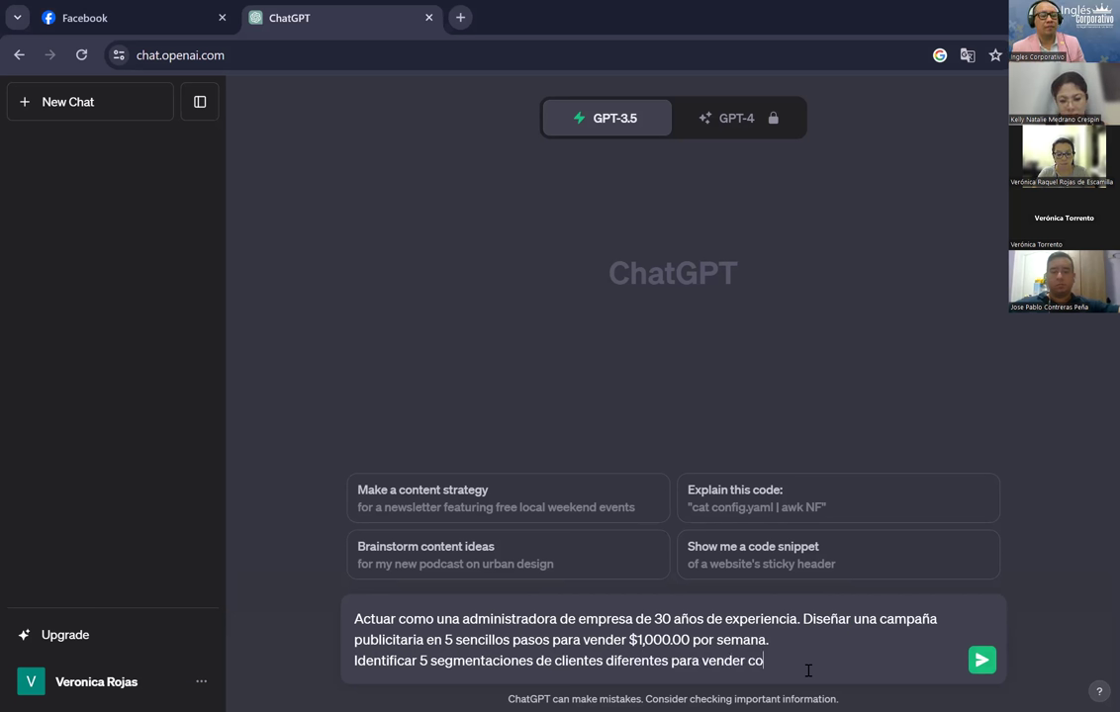
{"action": "type", "text": "mputadora"}
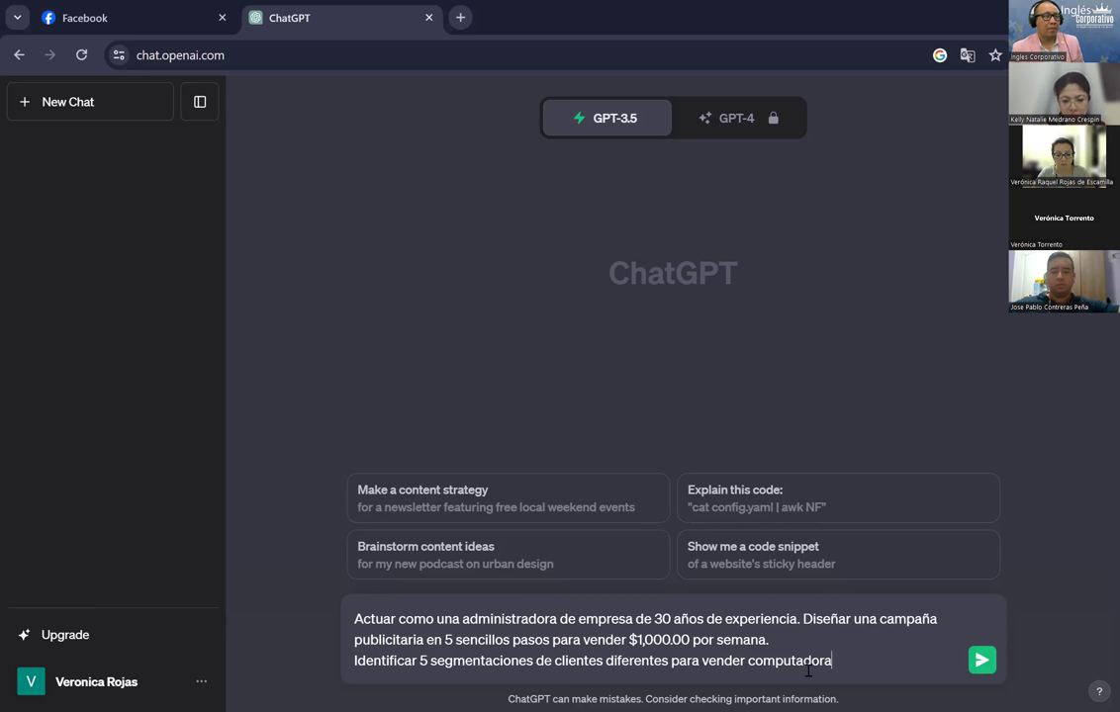
{"action": "type", "text": "s portátiles"}
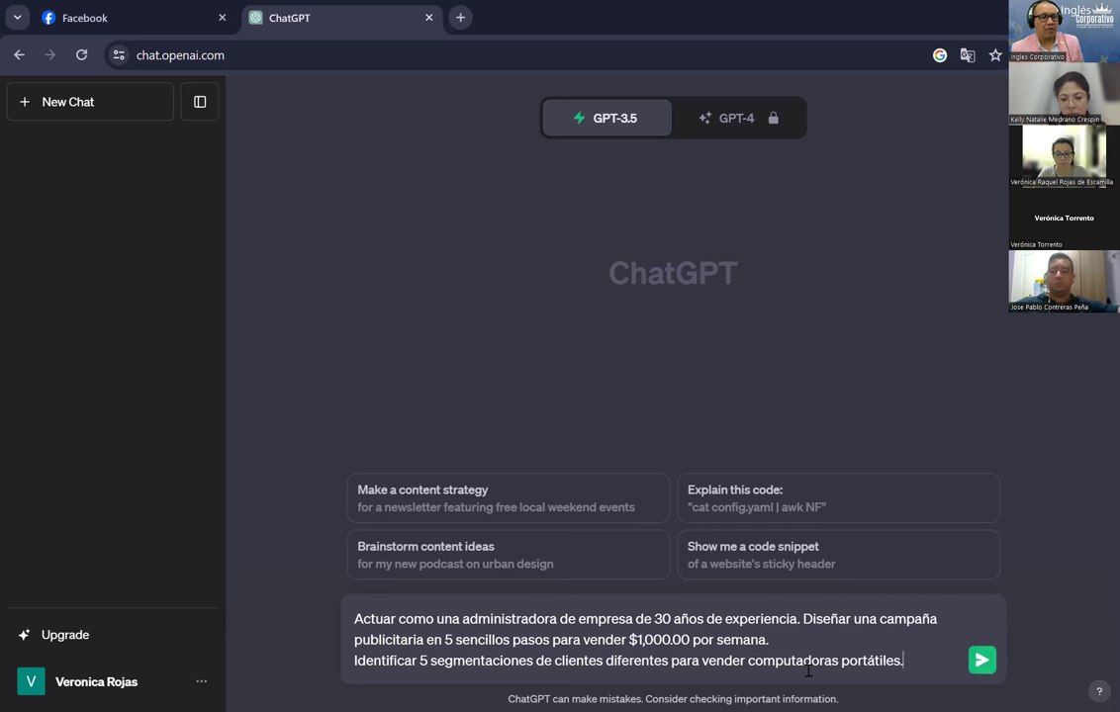
Step: Add a request for 5 strategies to generate warm and hot traffic
{"action": "type", "text": "y "}
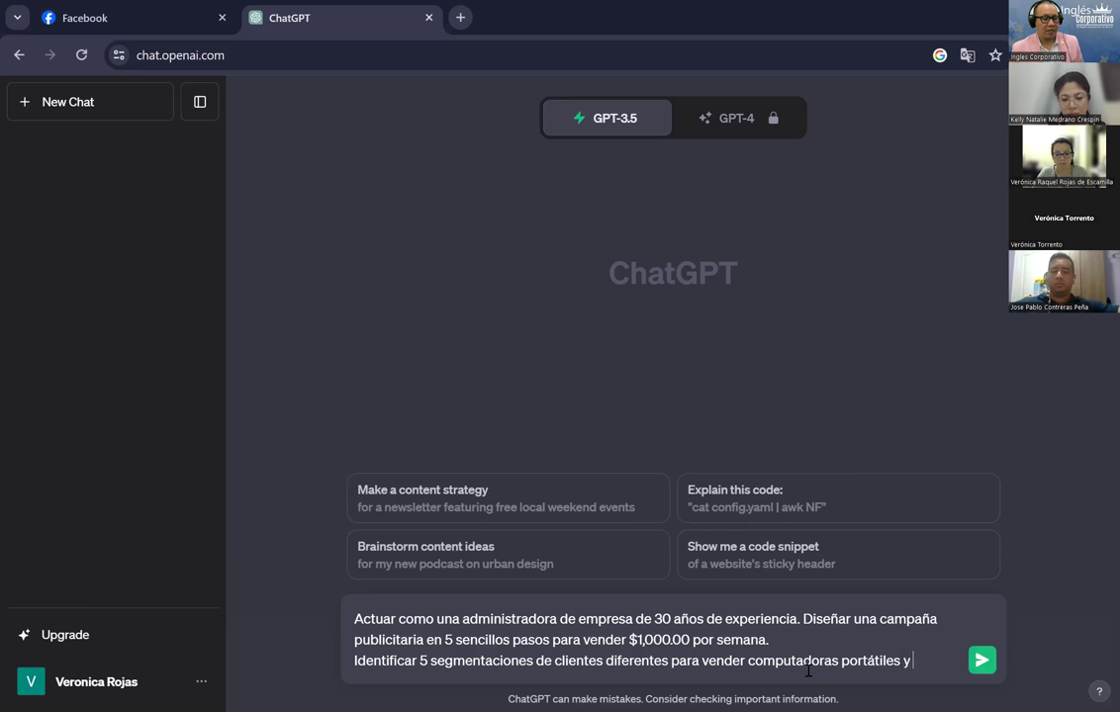
{"action": "type", "text": "5 estrt"}
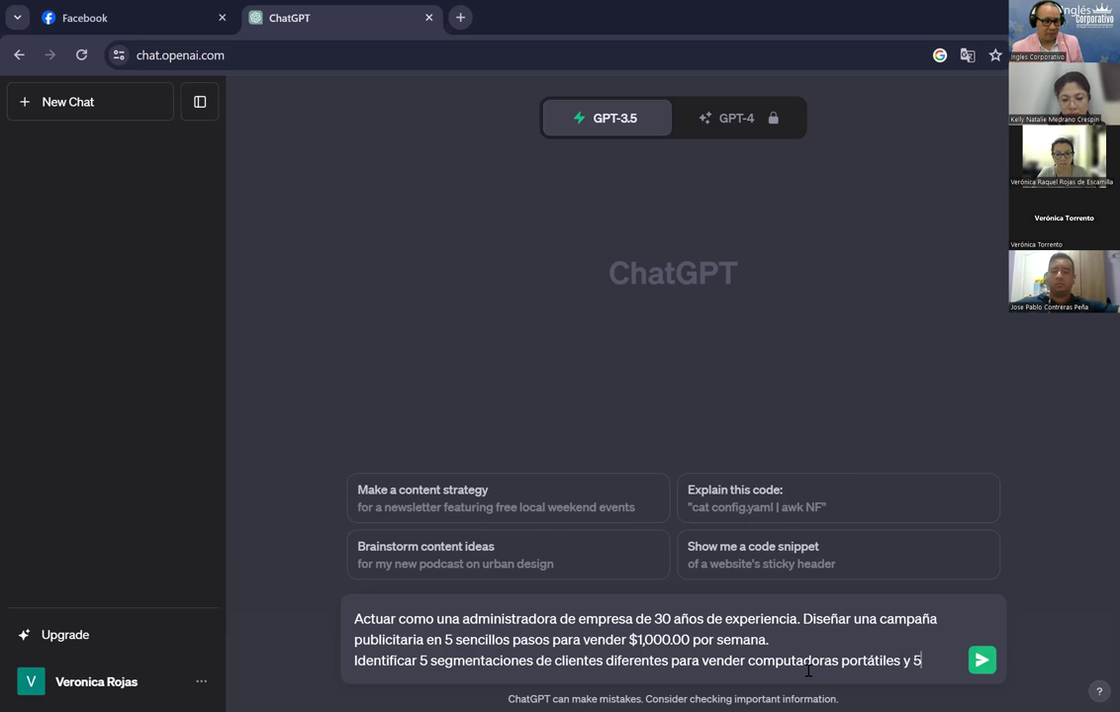
{"action": "key", "text": "BackSpace"}
{"action": "key", "text": "BackSpace"}
{"action": "type", "text": "rate"}
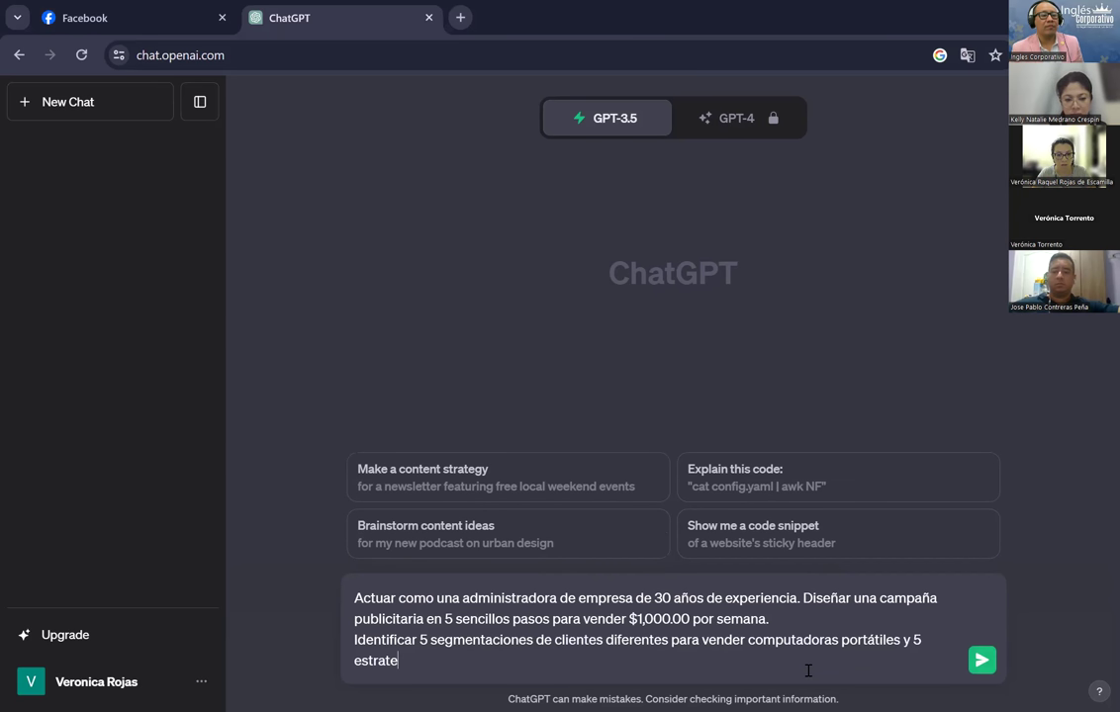
{"action": "type", "text": "gias para "}
{"action": "type", "text": "gener"}
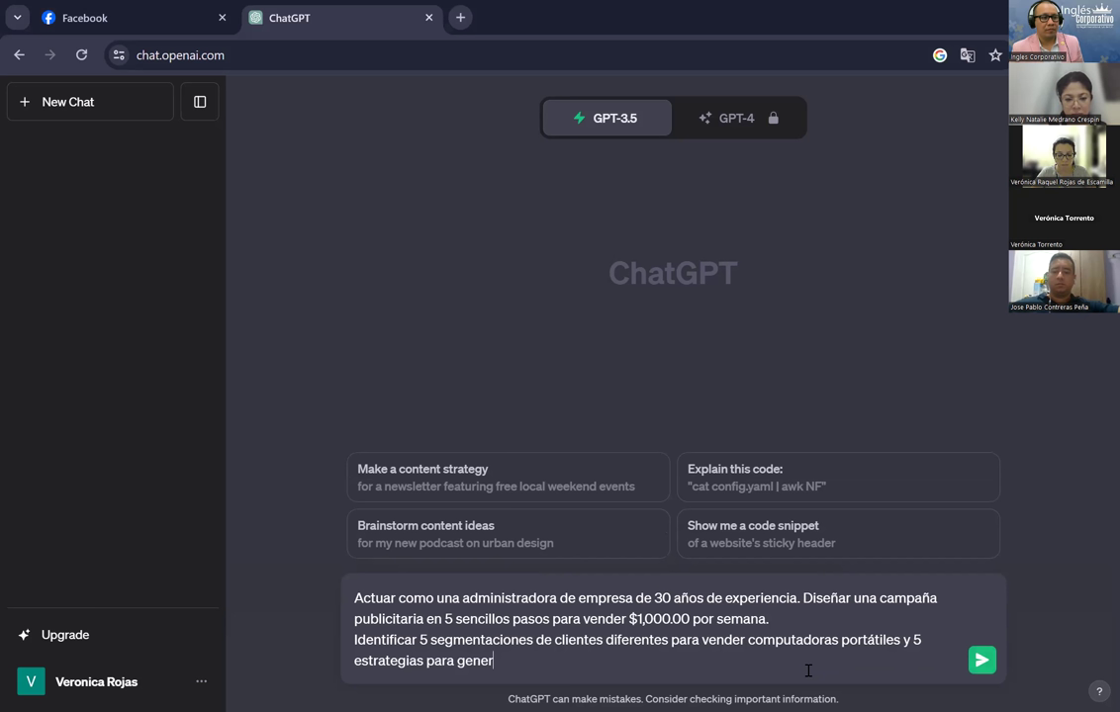
{"action": "type", "text": "ar tráfico "}
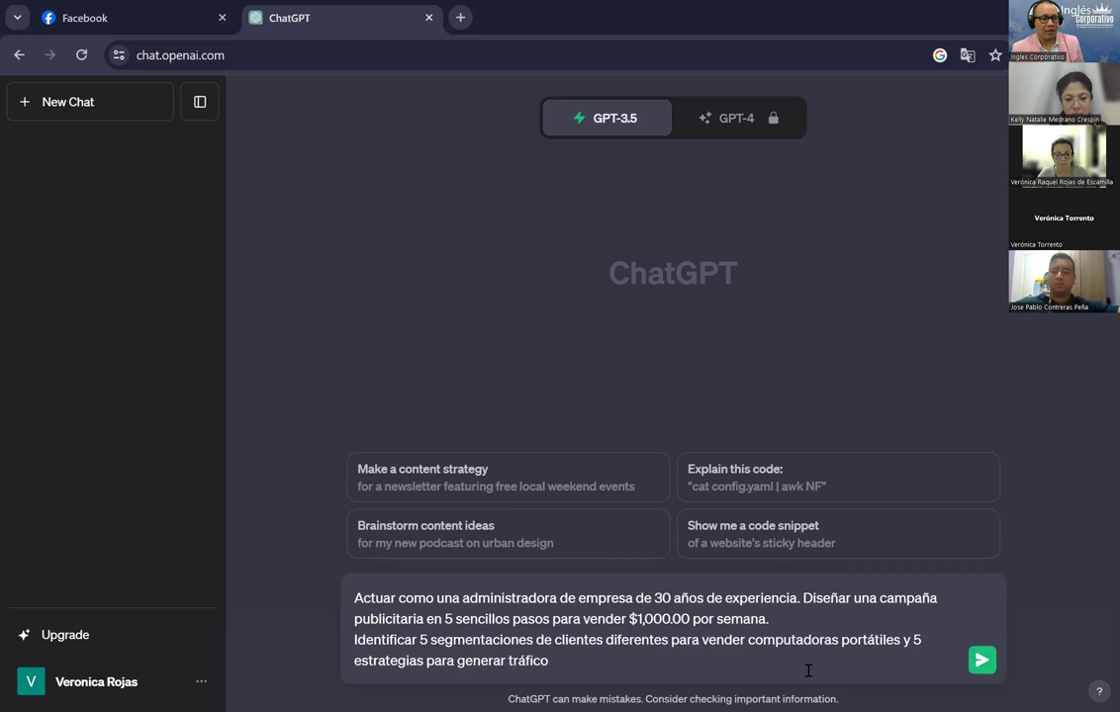
{"action": "type", "text": "t"}
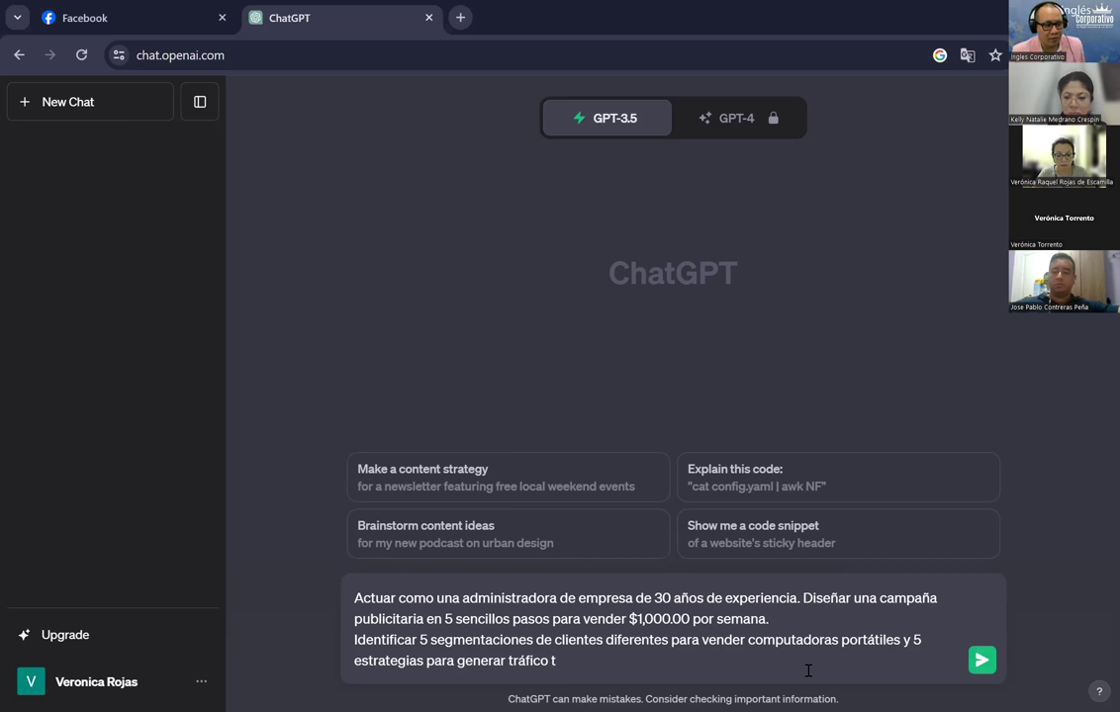
{"action": "type", "text": "i"}
{"action": "type", "text": "bio"}
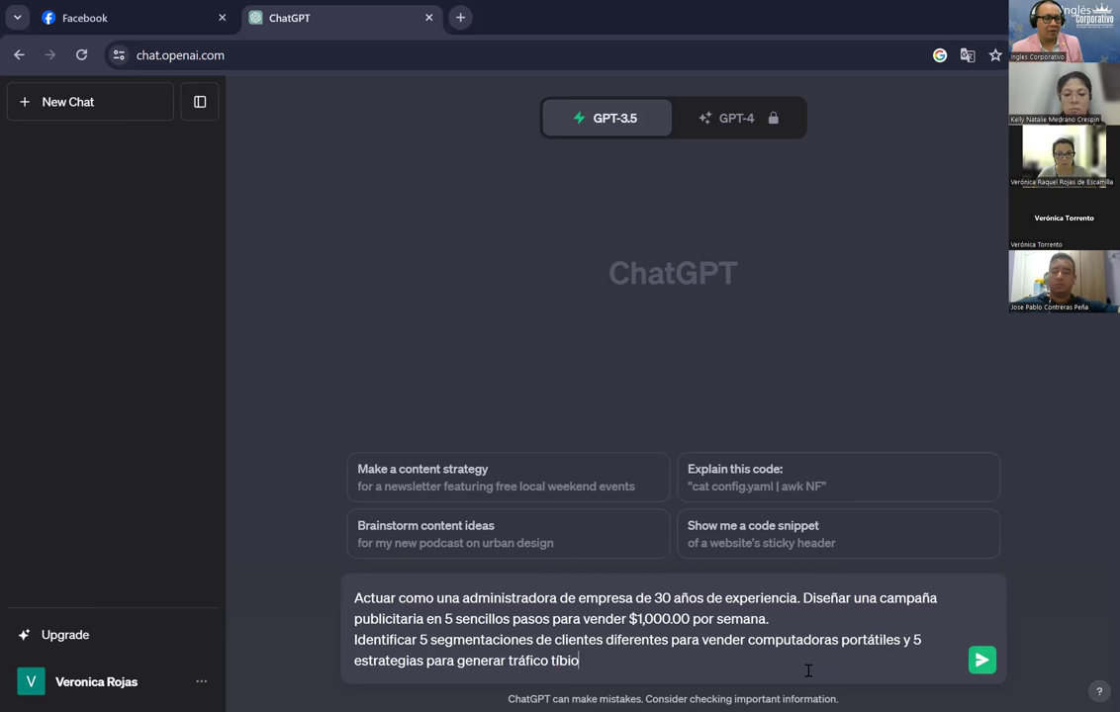
{"action": "key", "text": "BackSpace"}
{"action": "key", "text": "BackSpace"}
{"action": "key", "text": "BackSpace"}
{"action": "key", "text": "BackSpace"}
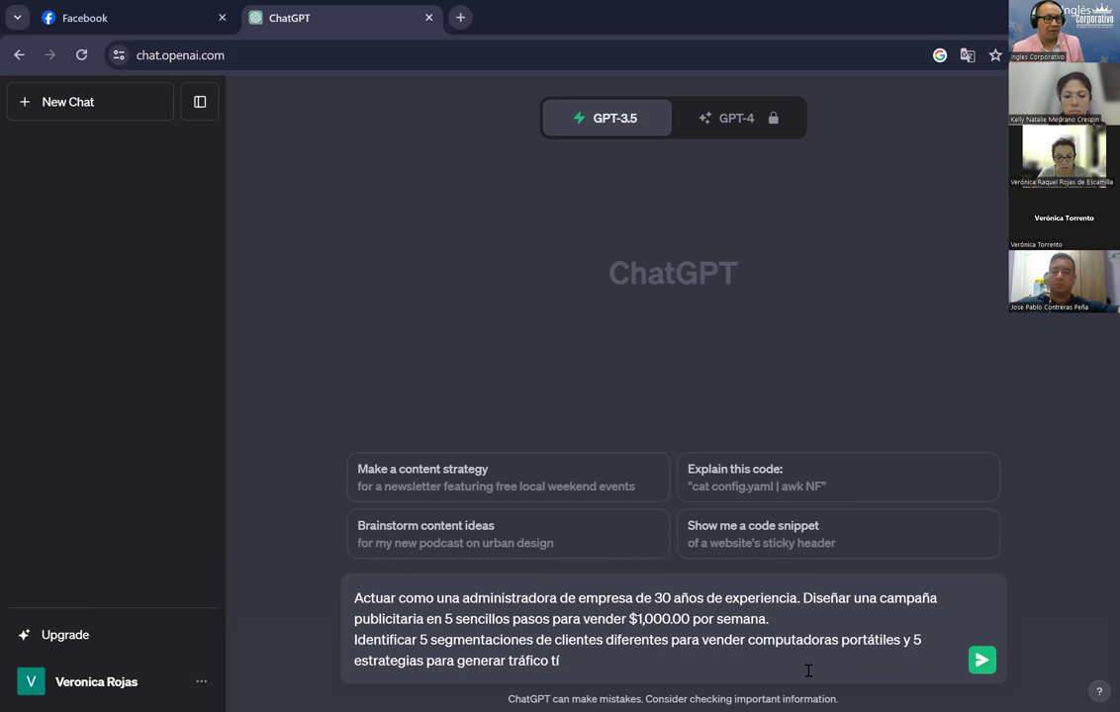
{"action": "type", "text": "ibio y caliente"}
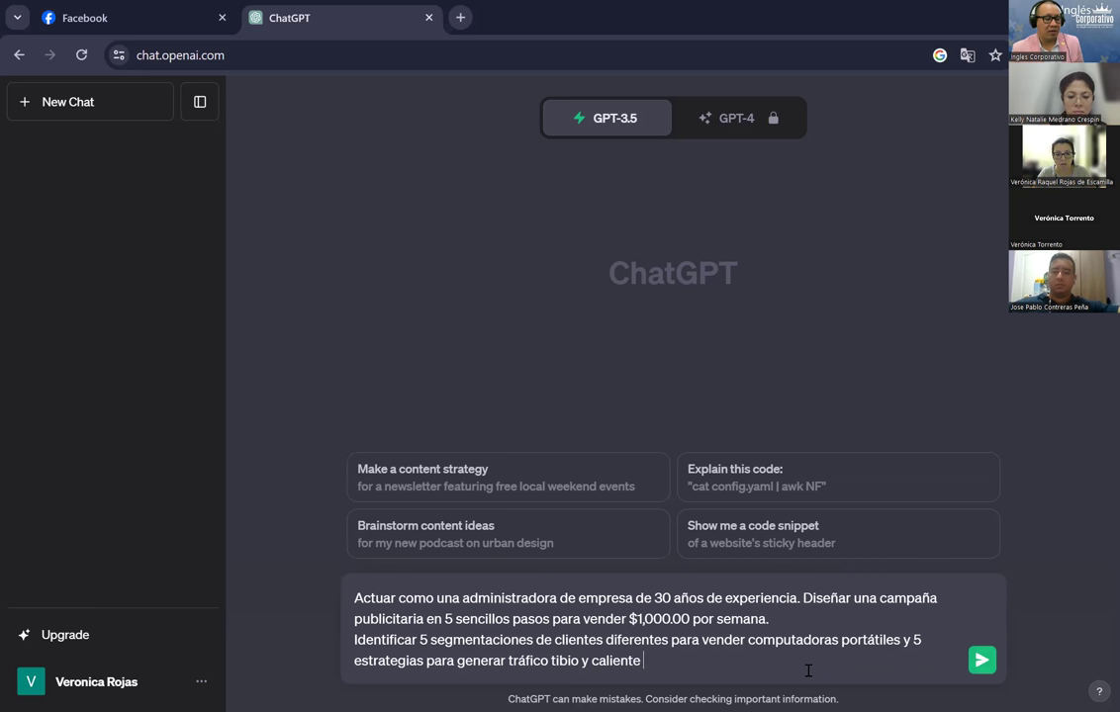
{"action": "type", "text": "."}
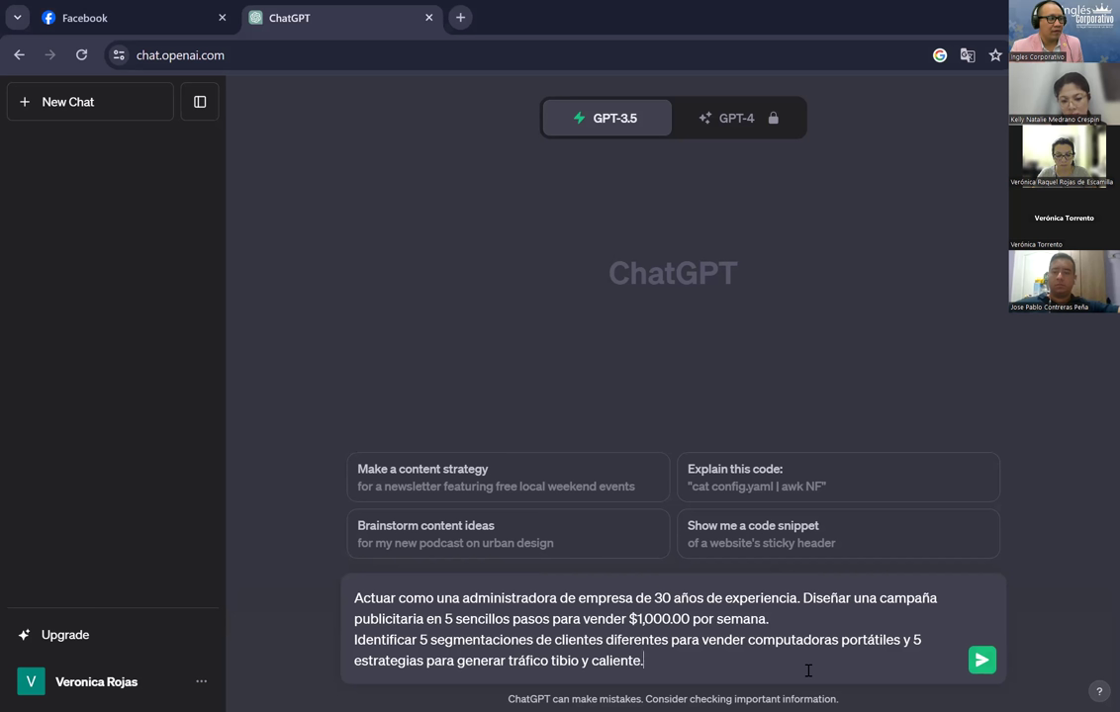
{"action": "key", "text": "BackSpace"}
Step: Append ', y estrategias para cerrar la venta en 15 segundos.' to the prompt
{"action": "type", "text": ", y e"}
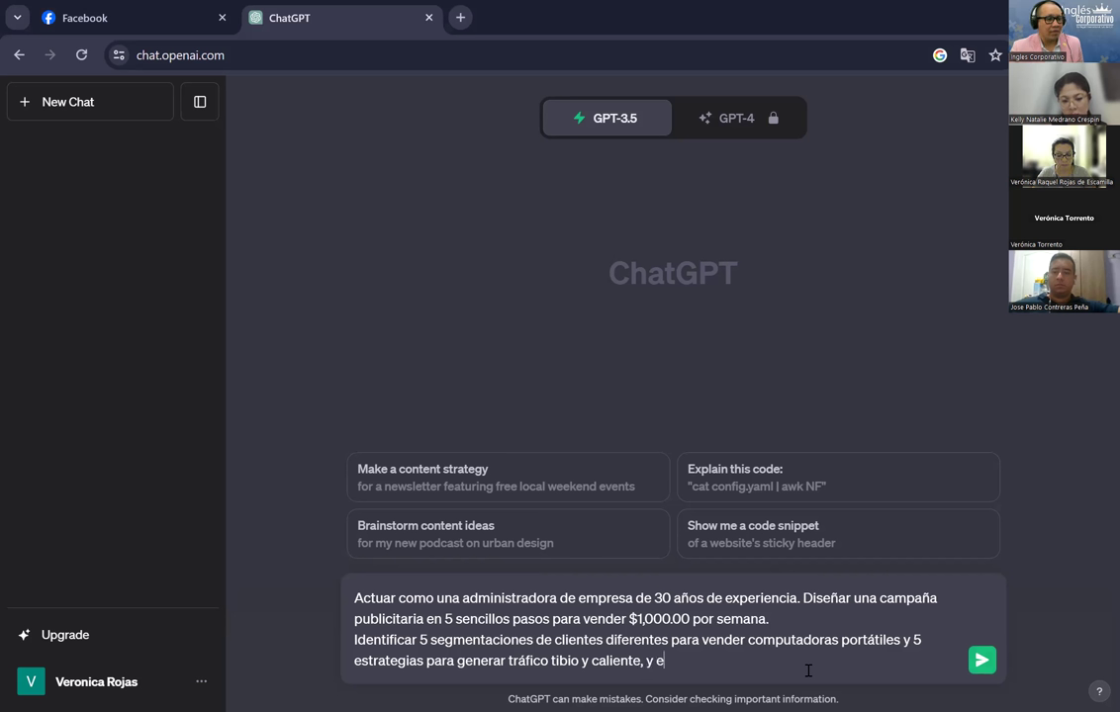
{"action": "type", "text": "strategias "}
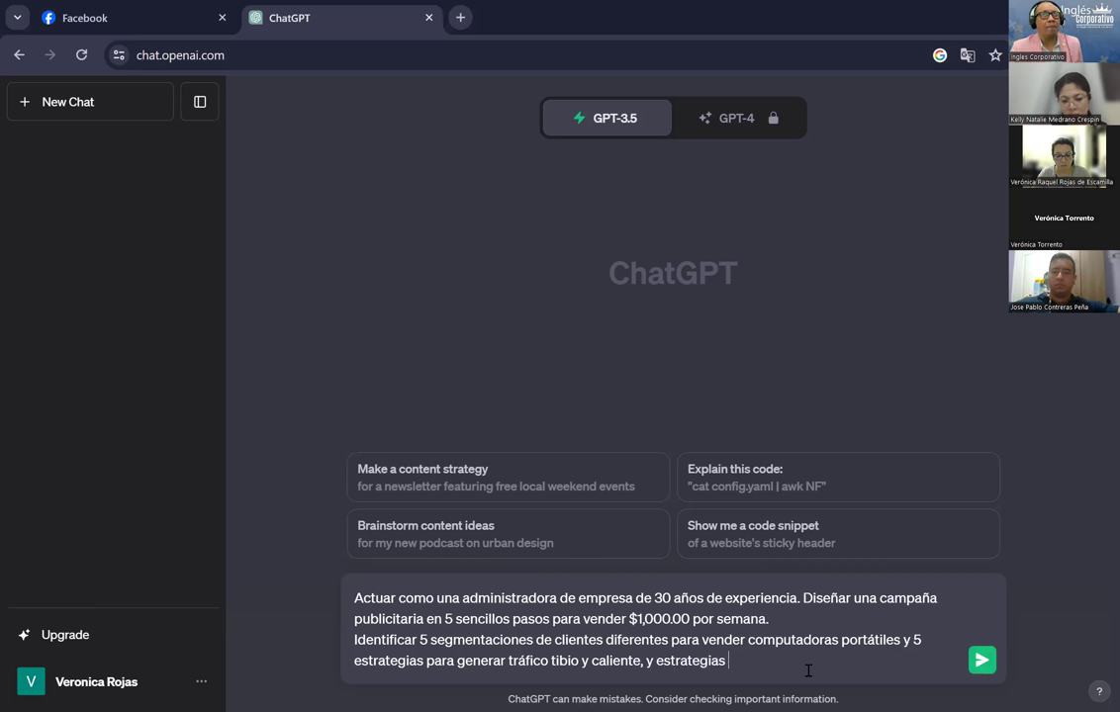
{"action": "type", "text": "para ce"}
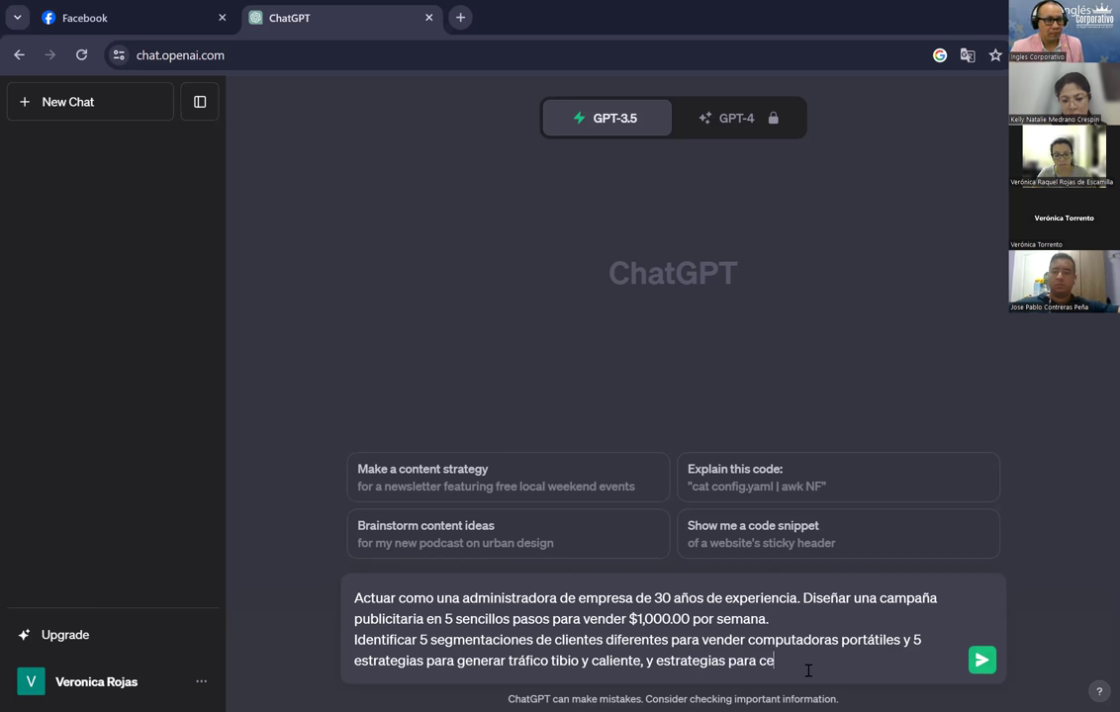
{"action": "type", "text": "rrar la venta"}
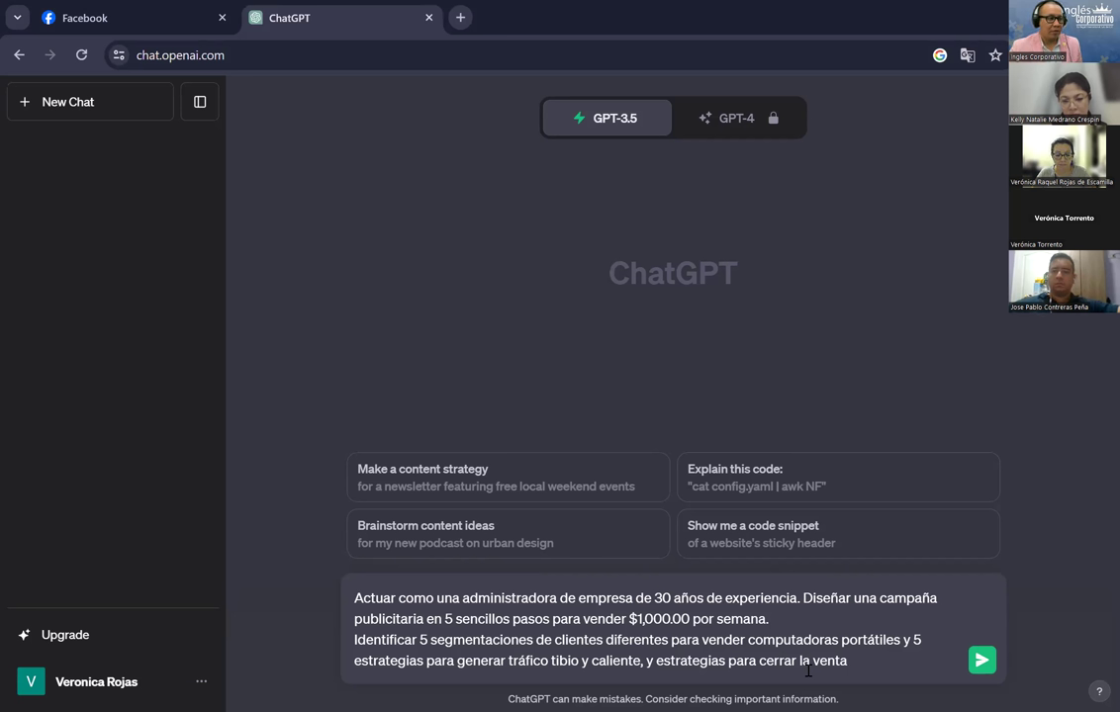
{"action": "type", "text": "en"}
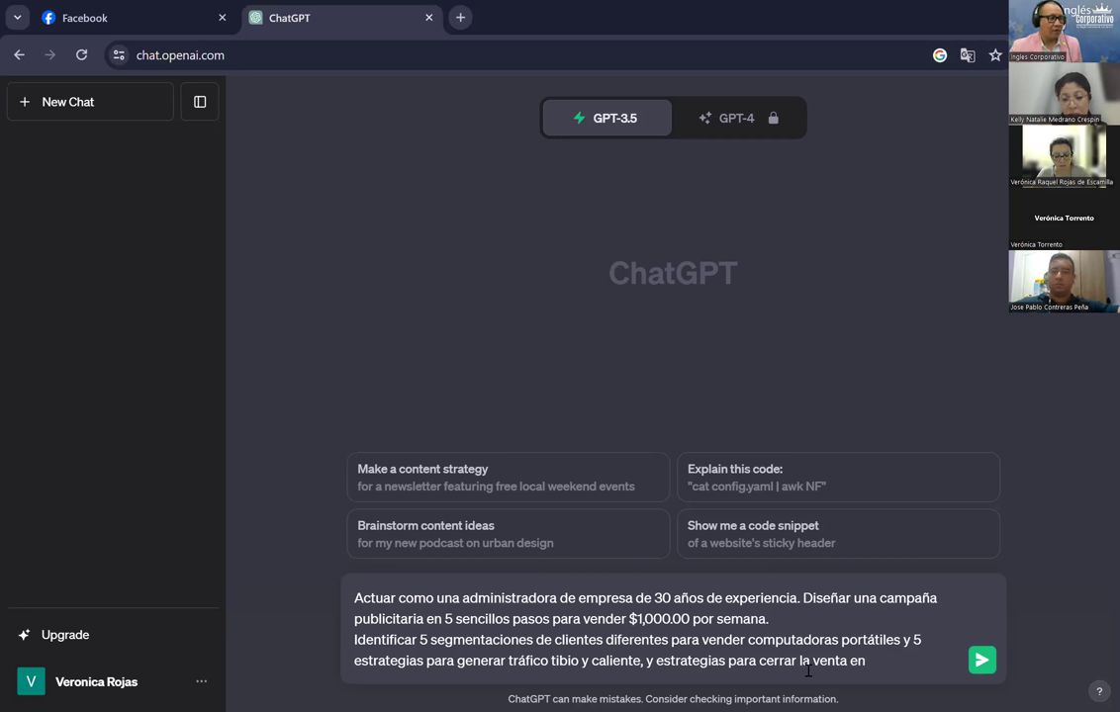
{"action": "type", "text": " 15 se"}
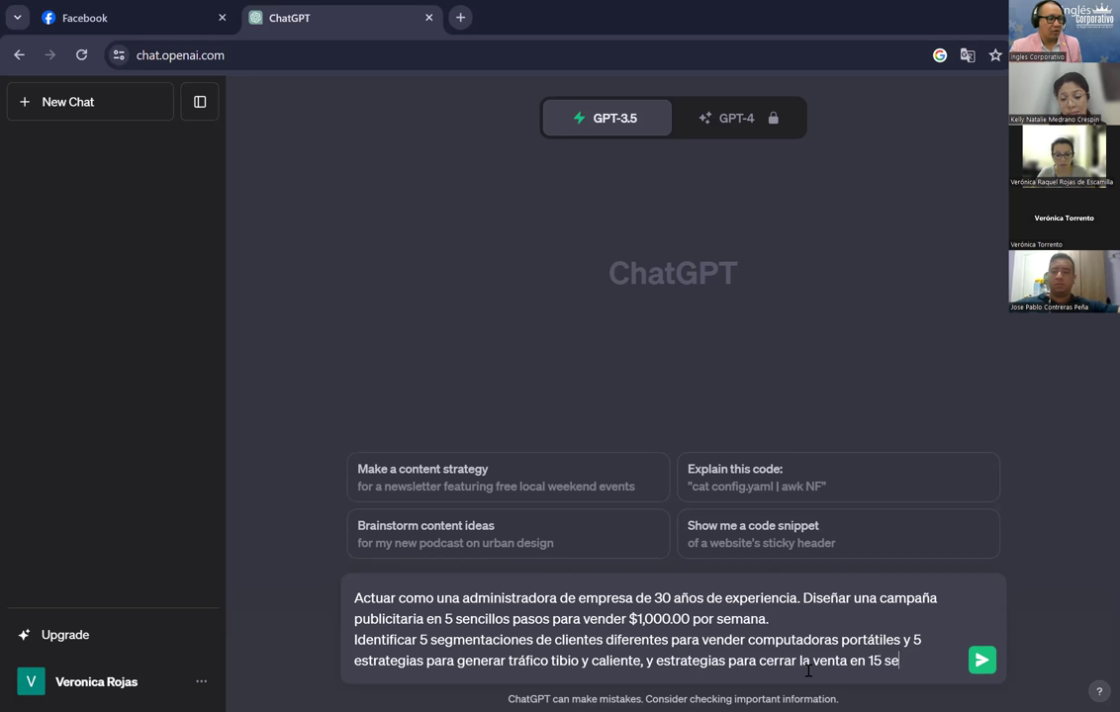
{"action": "type", "text": "gundos."}
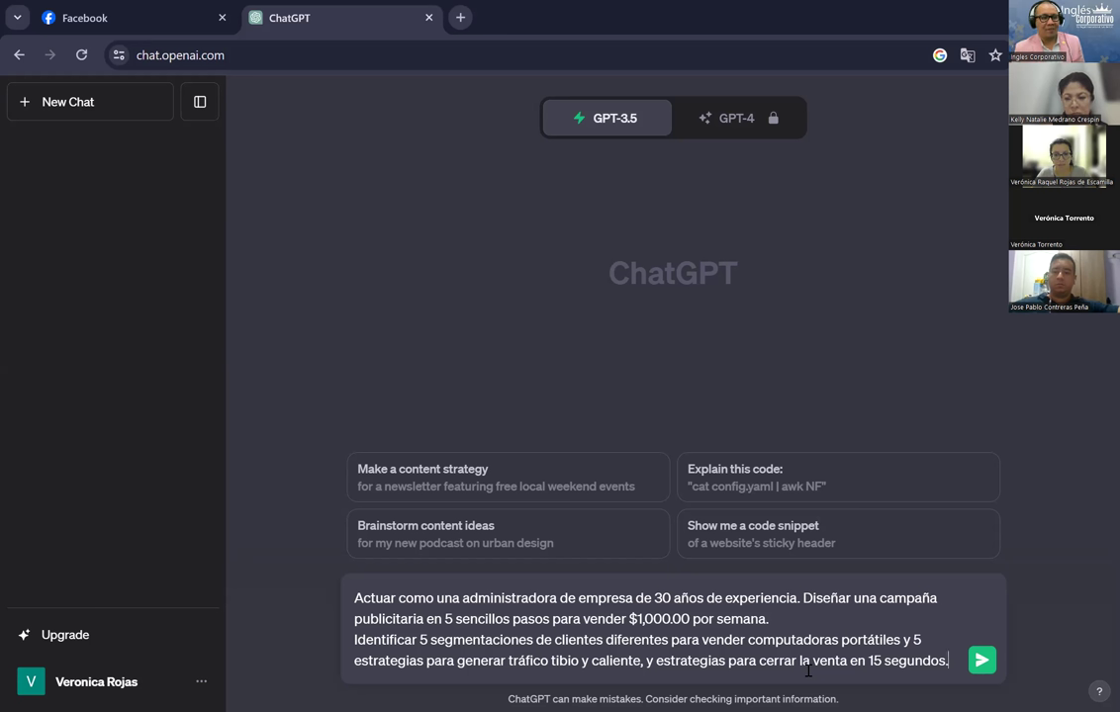
Step: Send the laptop campaign prompt and scroll back to the top of ChatGPT's reply
{"action": "key", "text": "Return"}
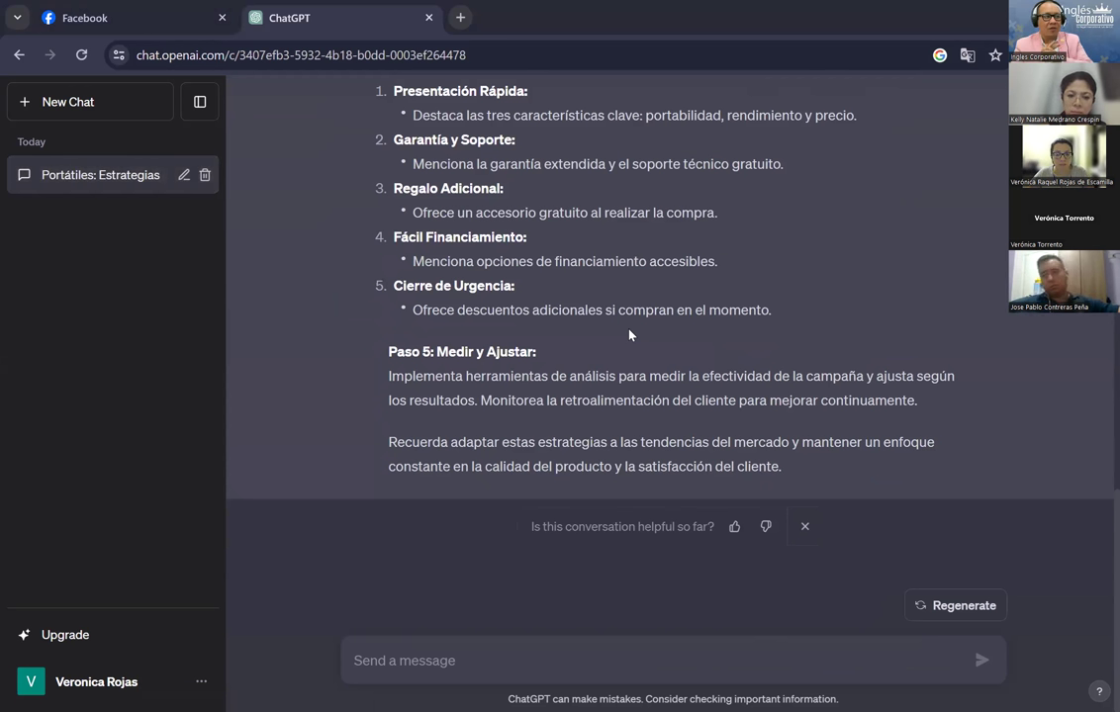
{"action": "scroll", "coordinate": [629, 334], "scroll_direction": "up", "scroll_amount": 5}
{"action": "scroll", "coordinate": [629, 334], "scroll_direction": "up", "scroll_amount": 3}
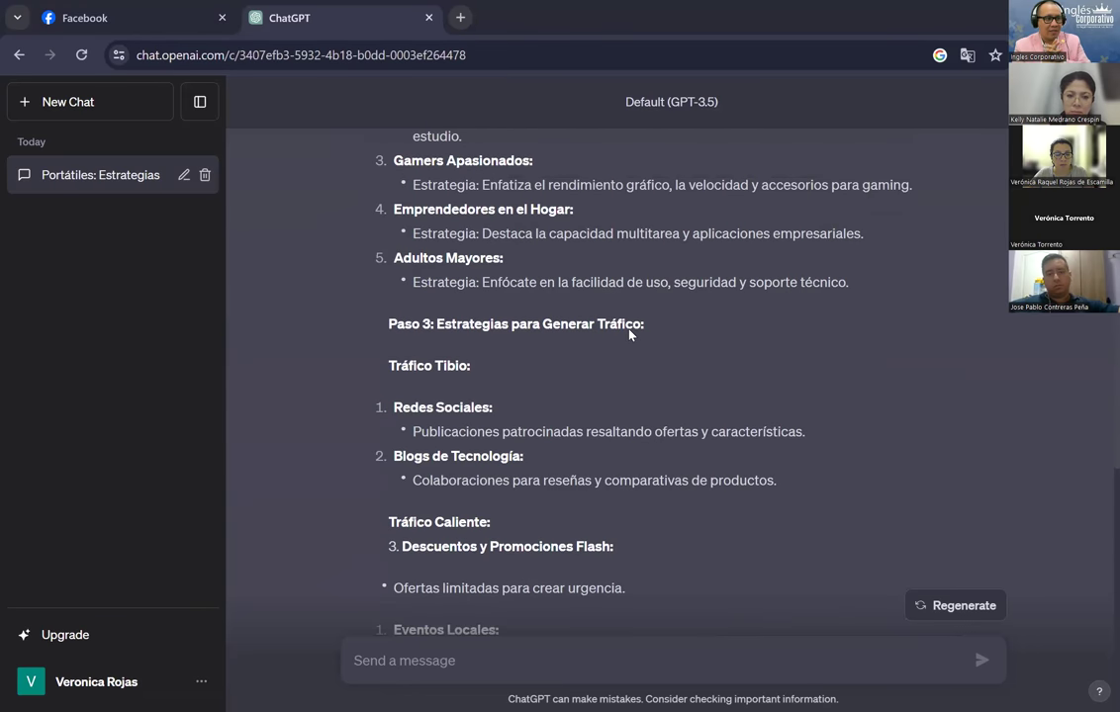
{"action": "scroll", "coordinate": [629, 335], "scroll_direction": "up", "scroll_amount": 3}
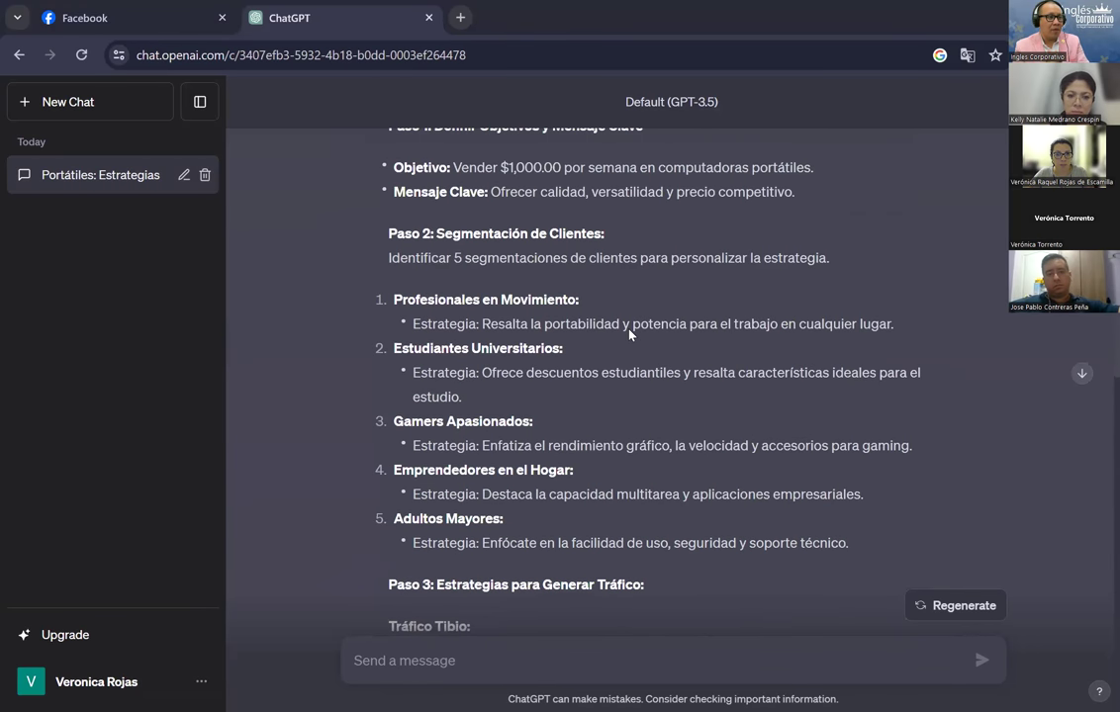
{"action": "scroll", "coordinate": [629, 334], "scroll_direction": "up", "scroll_amount": 1}
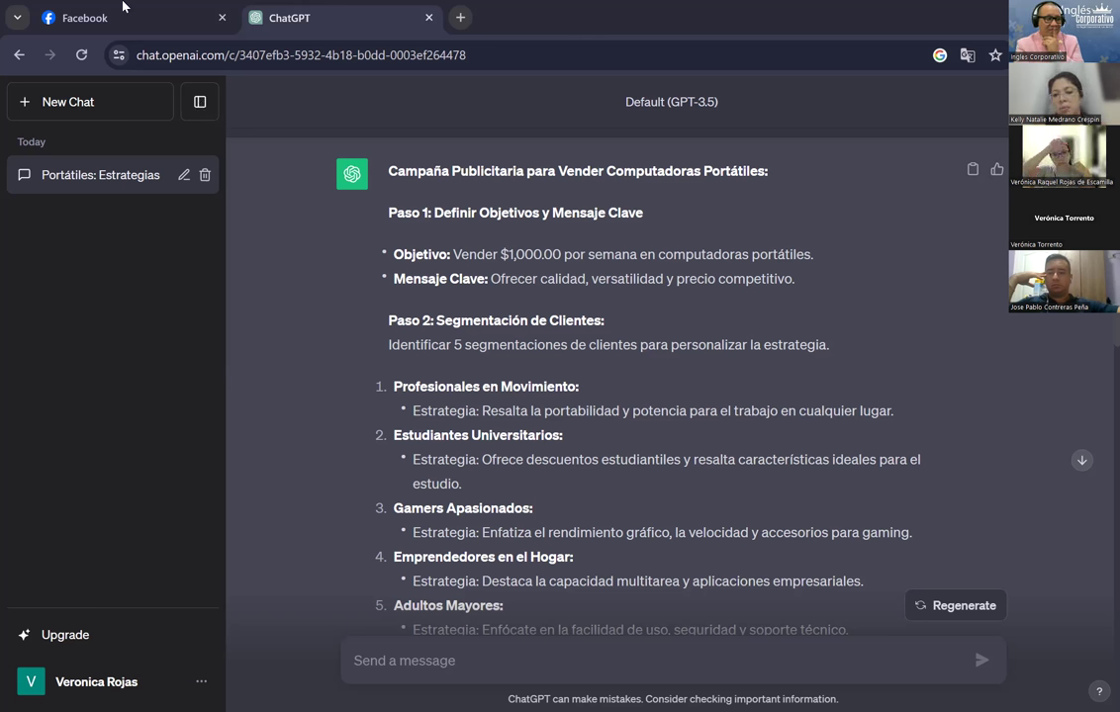
{"action": "mouse_move", "coordinate": [123, 6]}
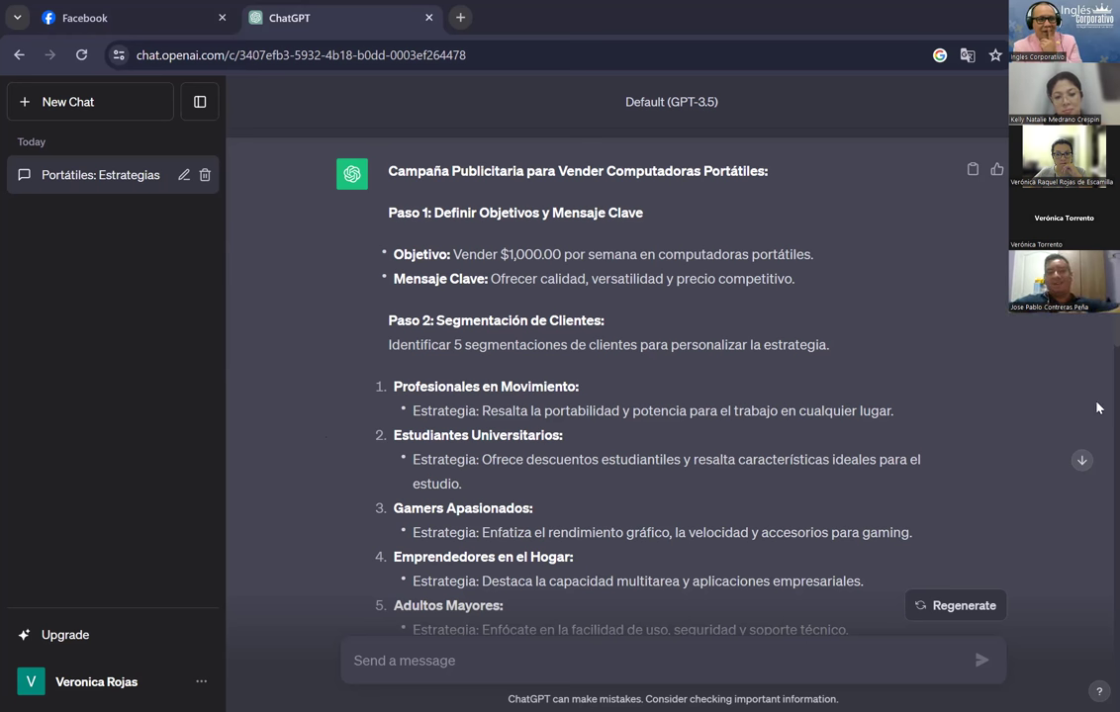
{"action": "scroll", "coordinate": [1097, 406], "scroll_direction": "down", "scroll_amount": 5}
{"action": "scroll", "coordinate": [661, 340], "scroll_direction": "up", "scroll_amount": 1}
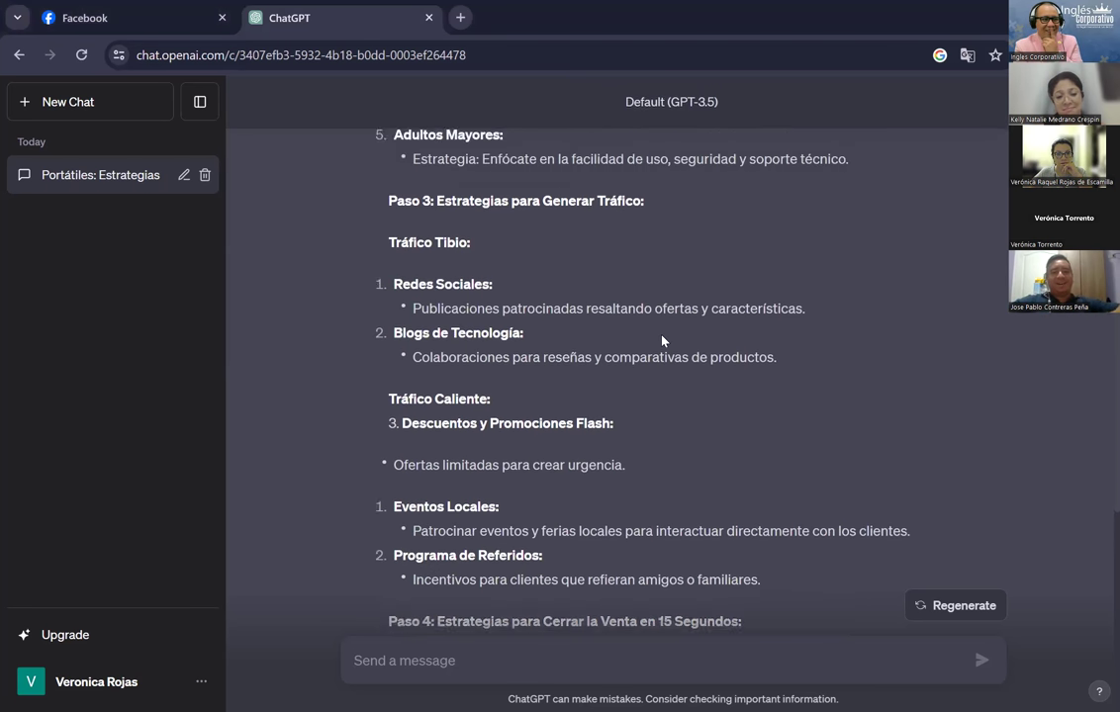
{"action": "scroll", "coordinate": [660, 339], "scroll_direction": "up", "scroll_amount": 4}
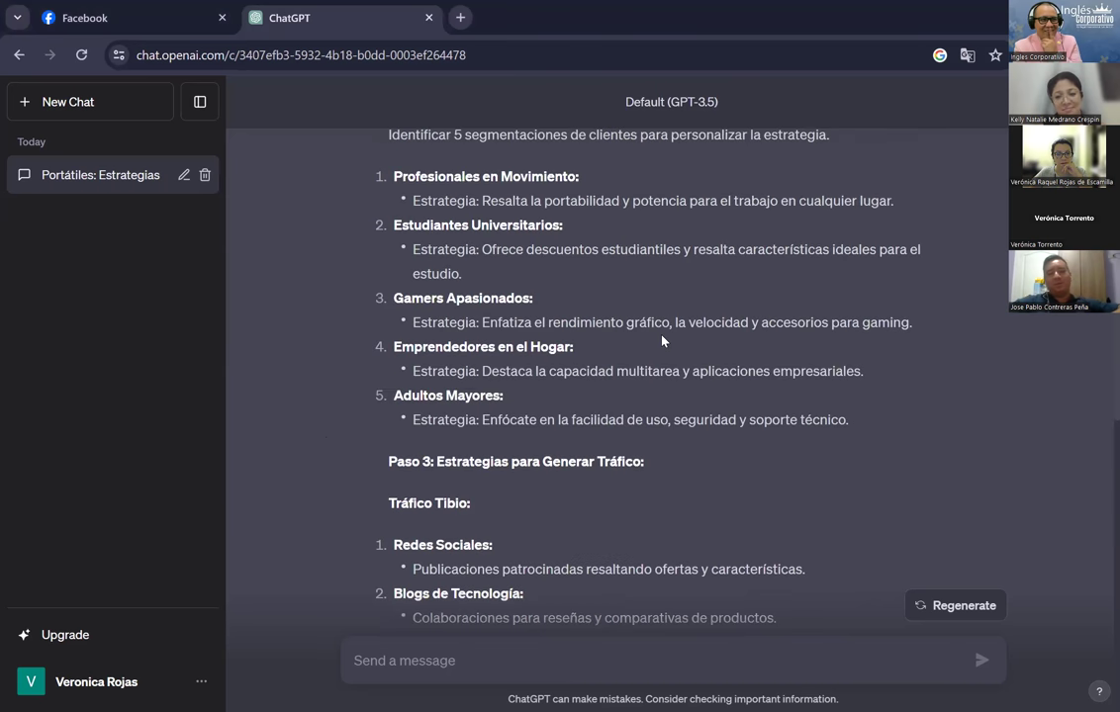